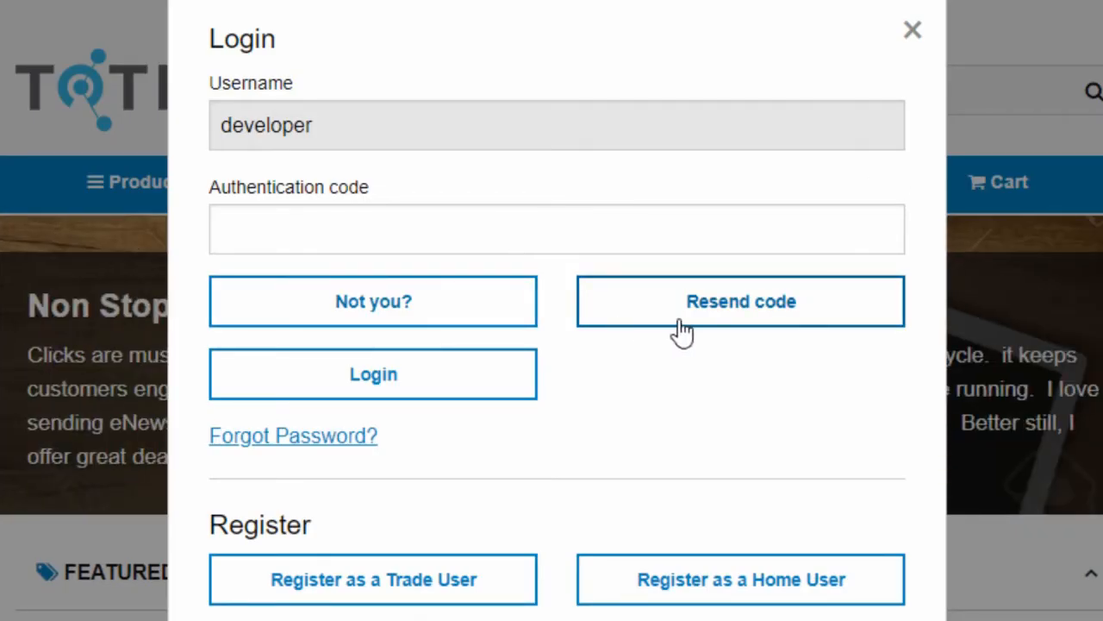
# Step: Log in to the storefront with the emailed authentication code
pyautogui.scroll(1, 664, 311)
pyautogui.click(645, 286)
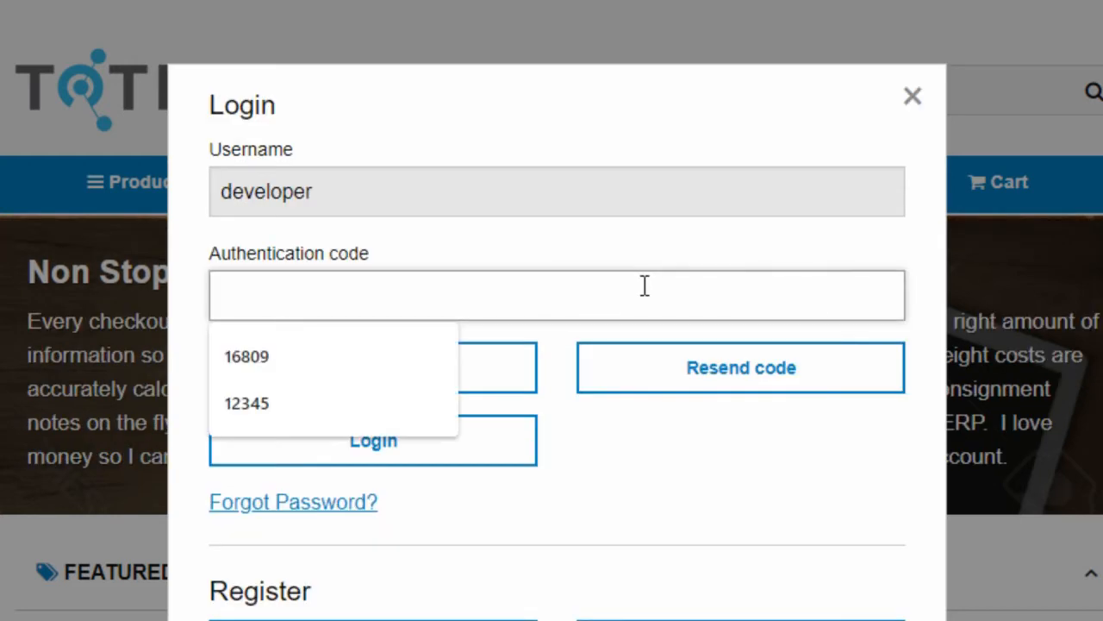
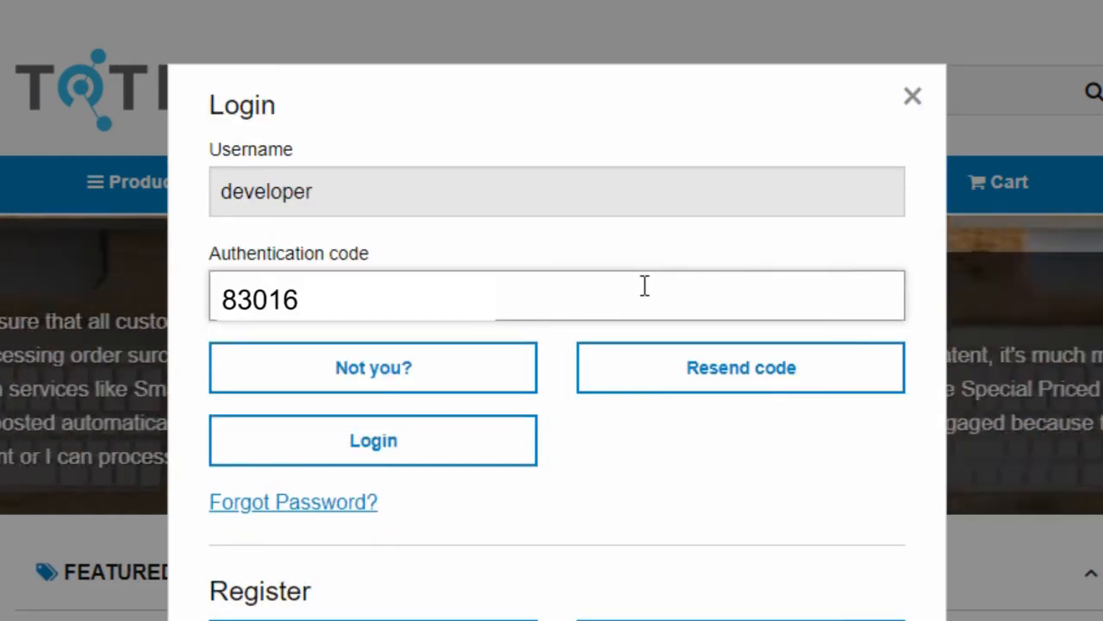
pyautogui.click(379, 444)
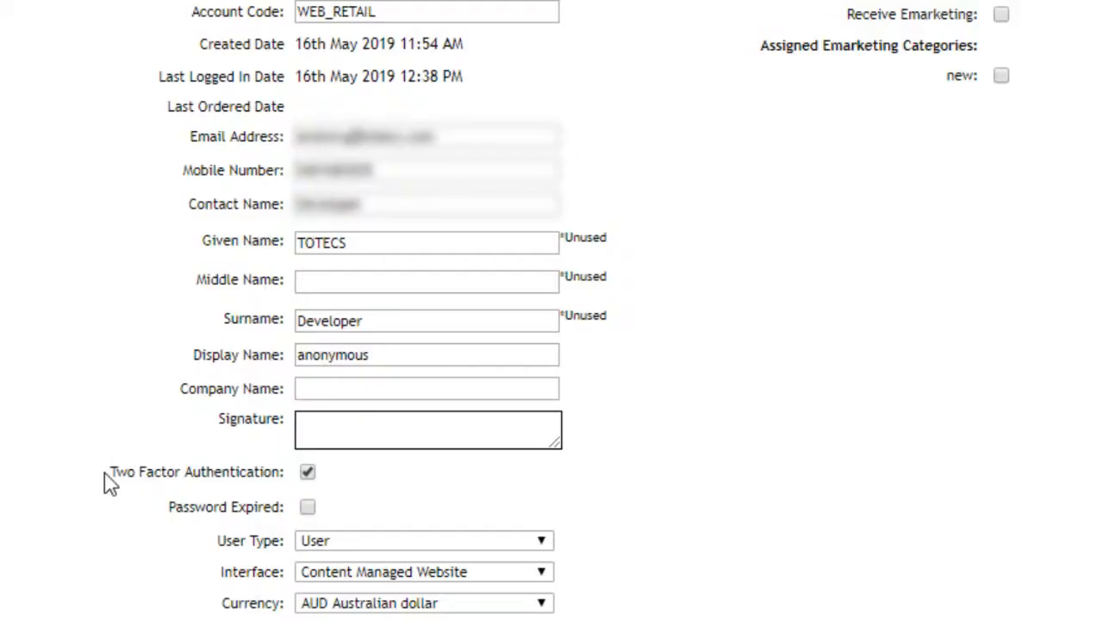
# Step: Highlight the ticked Two Factor Authentication setting on the user's record
pyautogui.moveTo(113, 471); pyautogui.dragTo(281, 476)
pyautogui.click(364, 487)
pyautogui.scroll(-5, 705, 421)
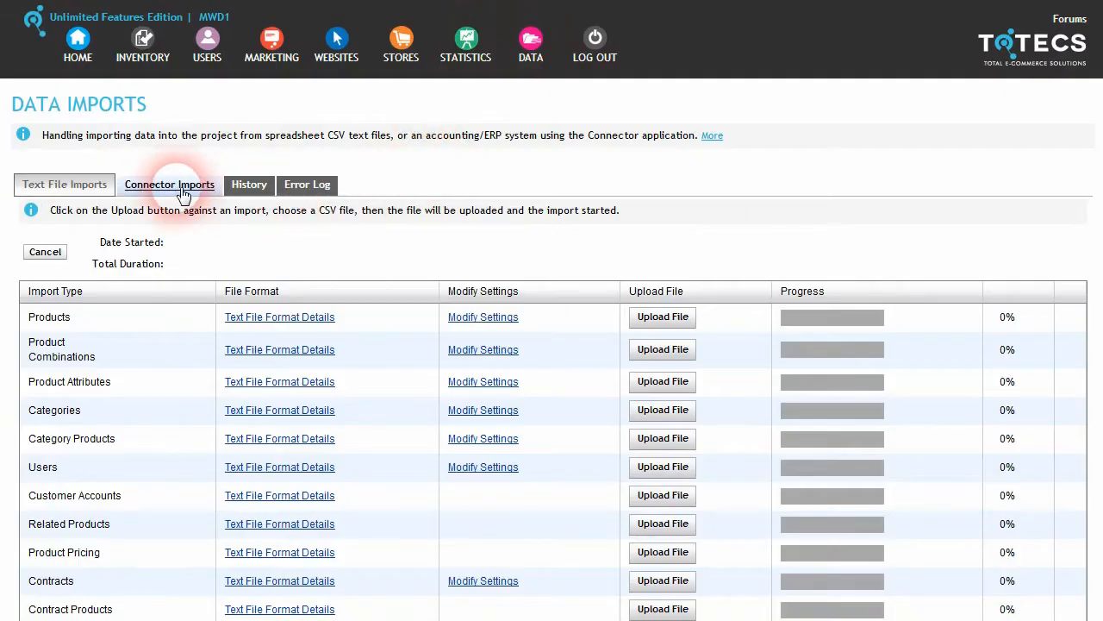
# Step: Review the Australian and New Zealand dollar rates in the Connector Imports list
pyautogui.click(151, 191)
pyautogui.scroll(-5, 233, 280)
pyautogui.scroll(-2, 238, 288)
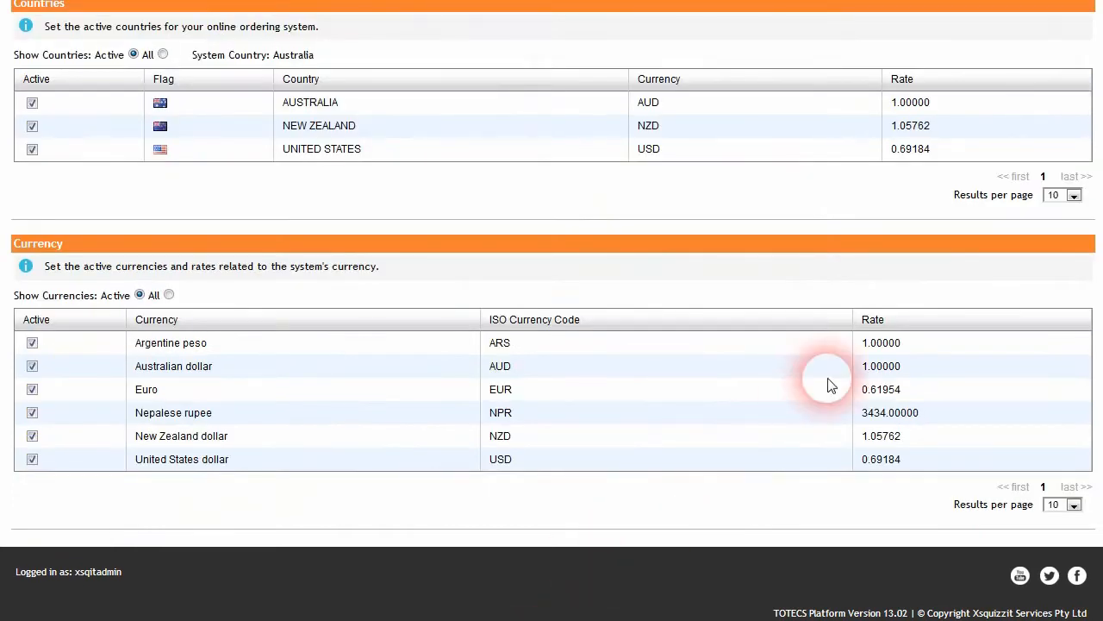
pyautogui.click(878, 367)
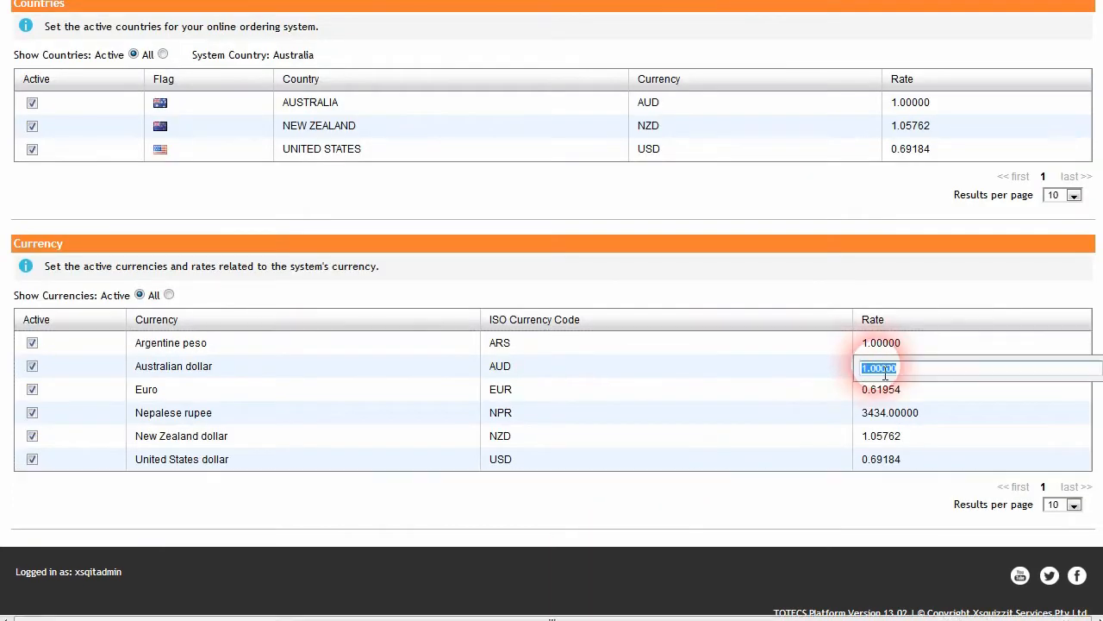
pyautogui.click(862, 443)
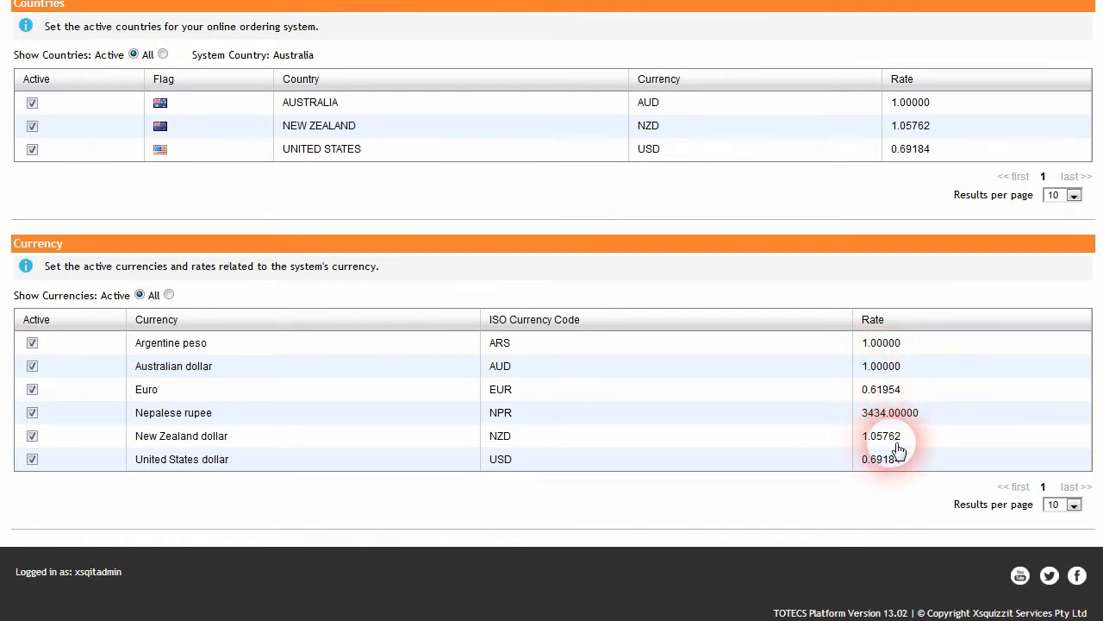
pyautogui.click(901, 444)
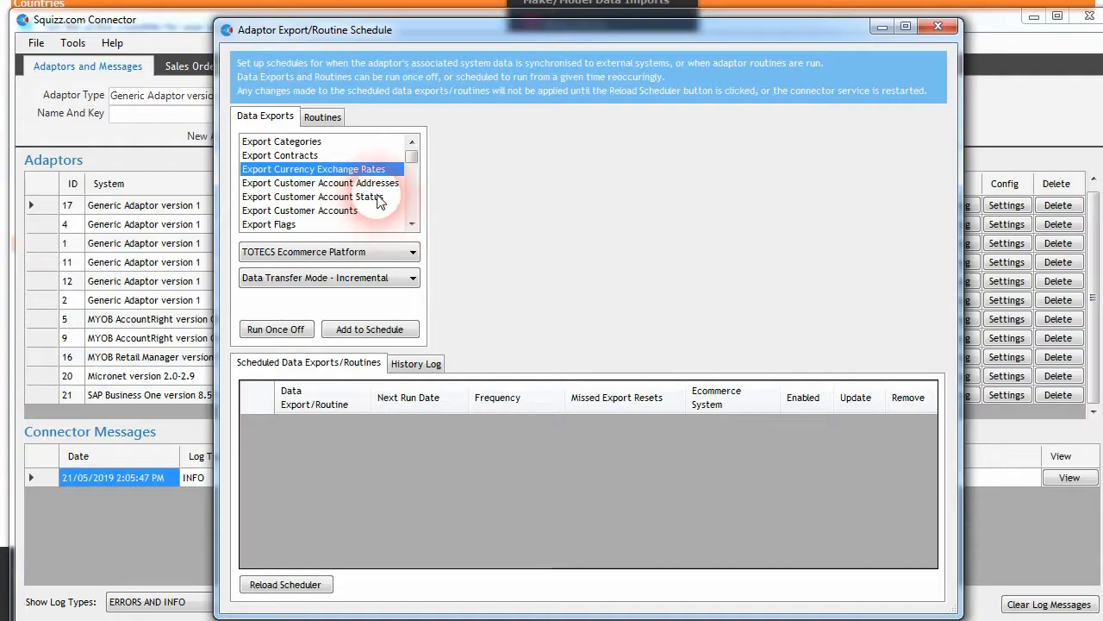
# Step: Run a one-off currency exchange rates export with Data Transfer Mode set to Full
pyautogui.click(325, 276)
pyautogui.click(302, 304)
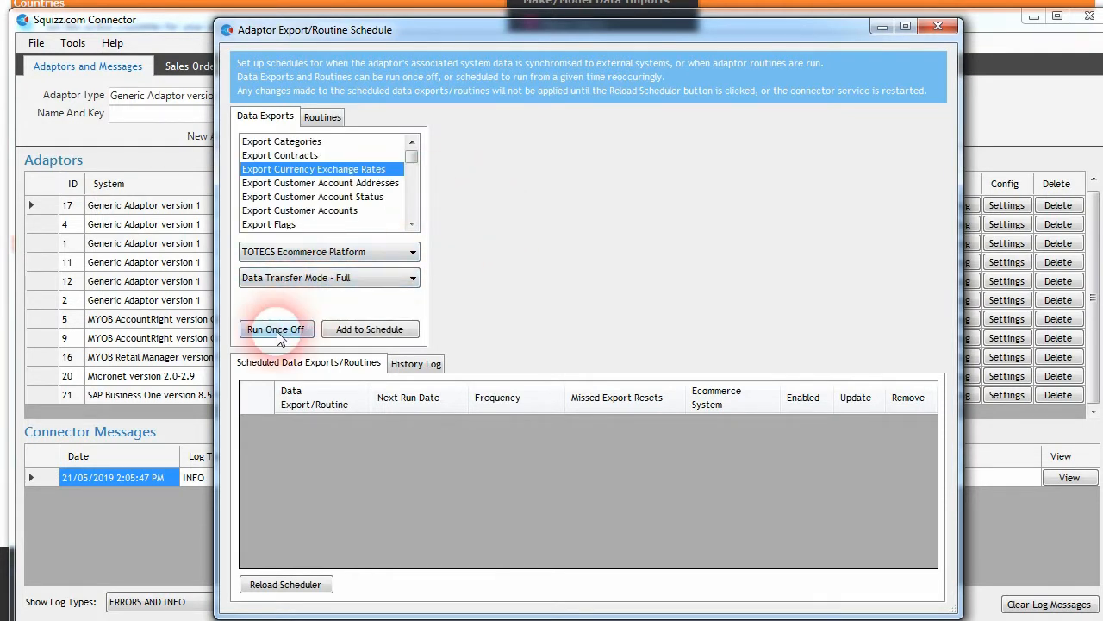
pyautogui.click(276, 330)
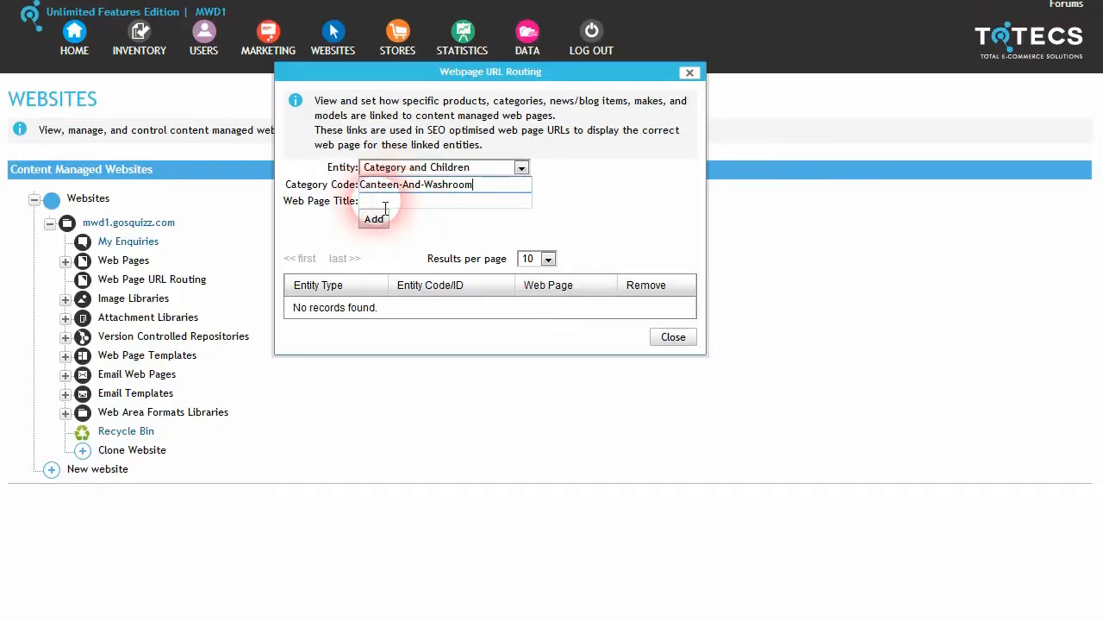
# Step: Add a route sending Canteen-And-Washroom and its children to web page category2
pyautogui.click(65, 260)
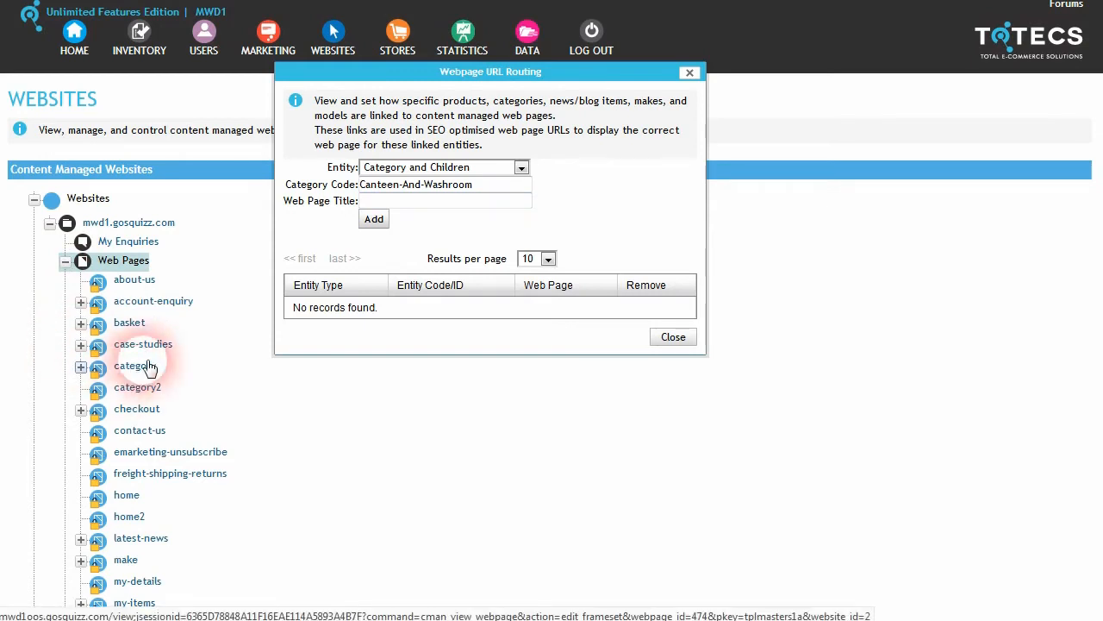
pyautogui.click(405, 205)
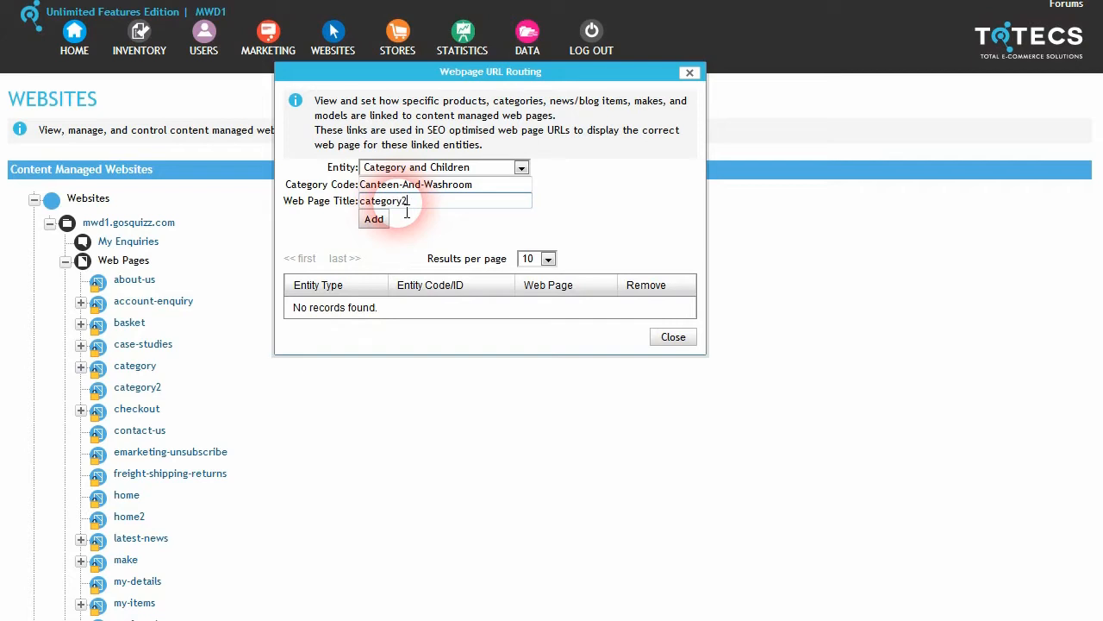
pyautogui.write('category2')
pyautogui.click(373, 219)
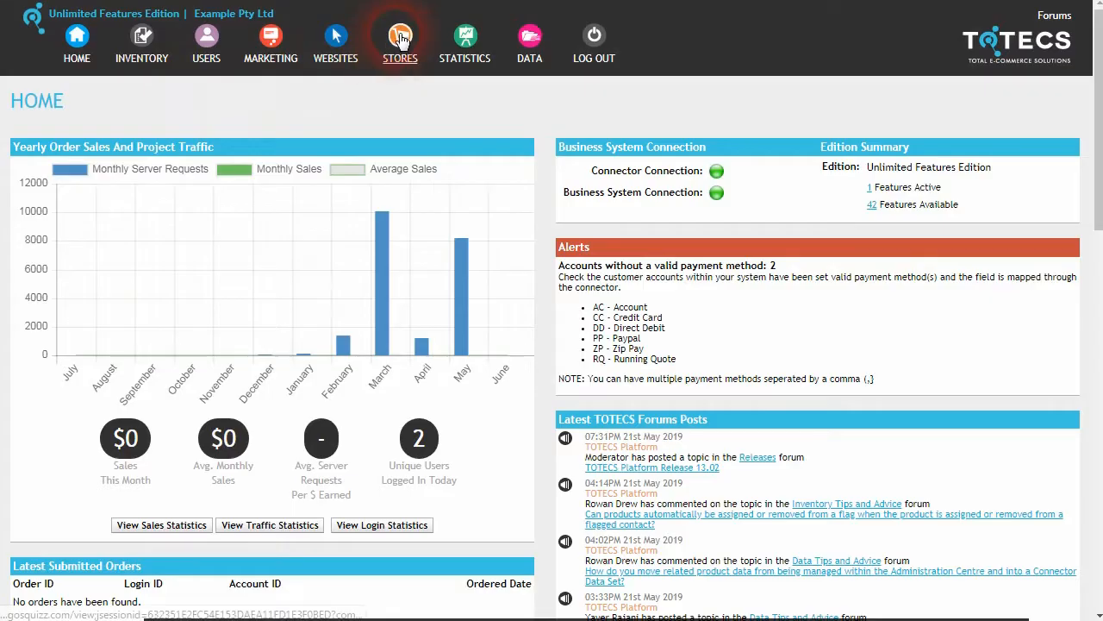
# Step: Check that Accounting settings use 2 decimal places for account enquiry price and quantity
pyautogui.moveTo(400, 38)
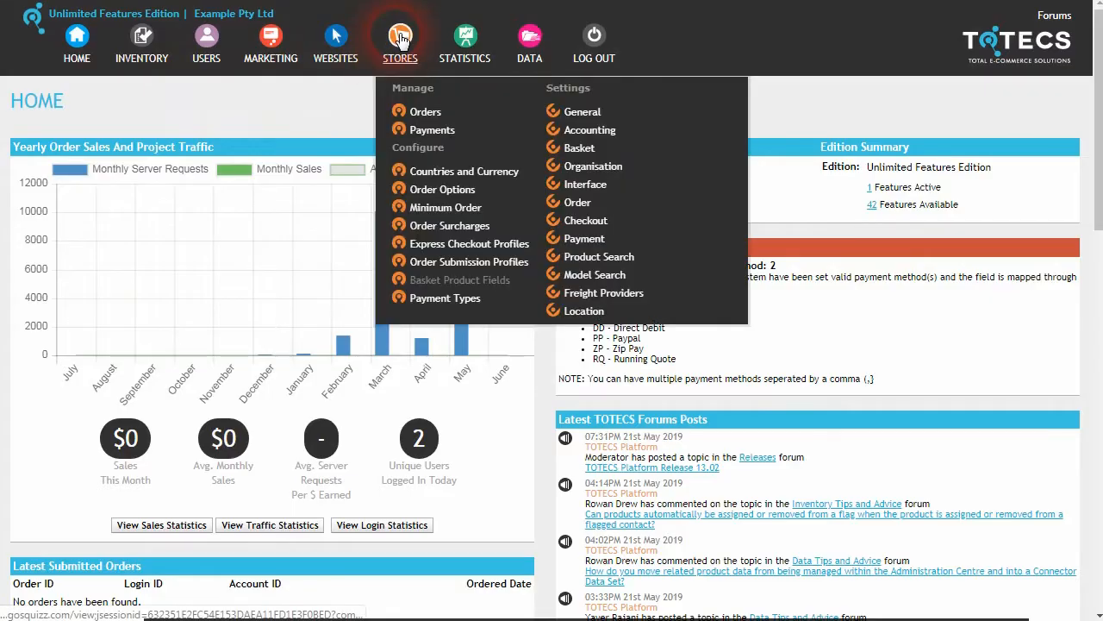
pyautogui.click(591, 130)
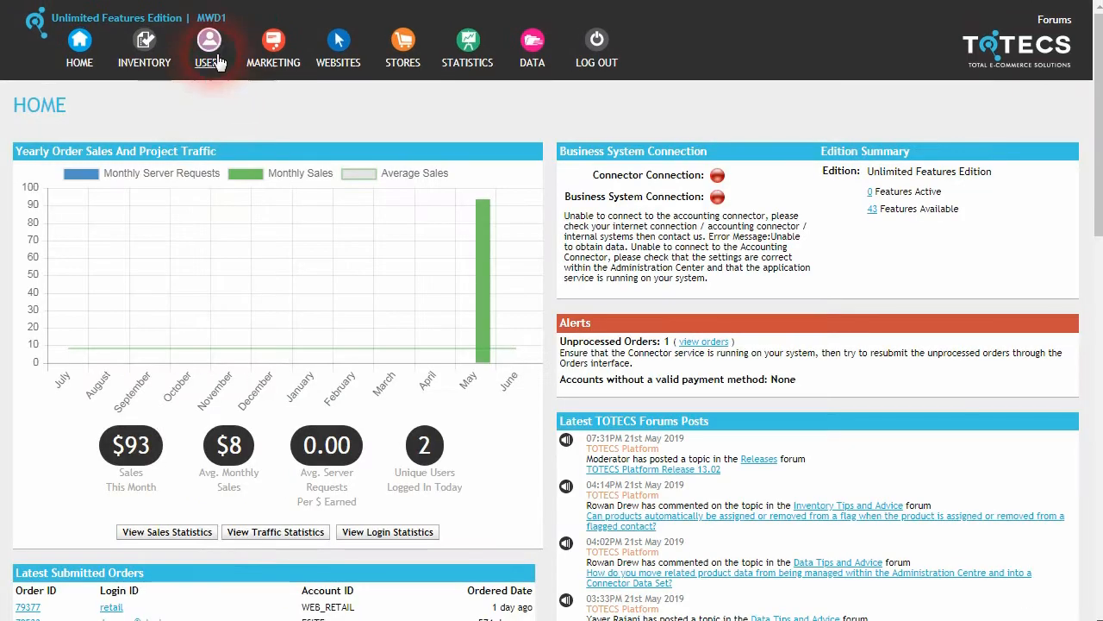
pyautogui.click(218, 62)
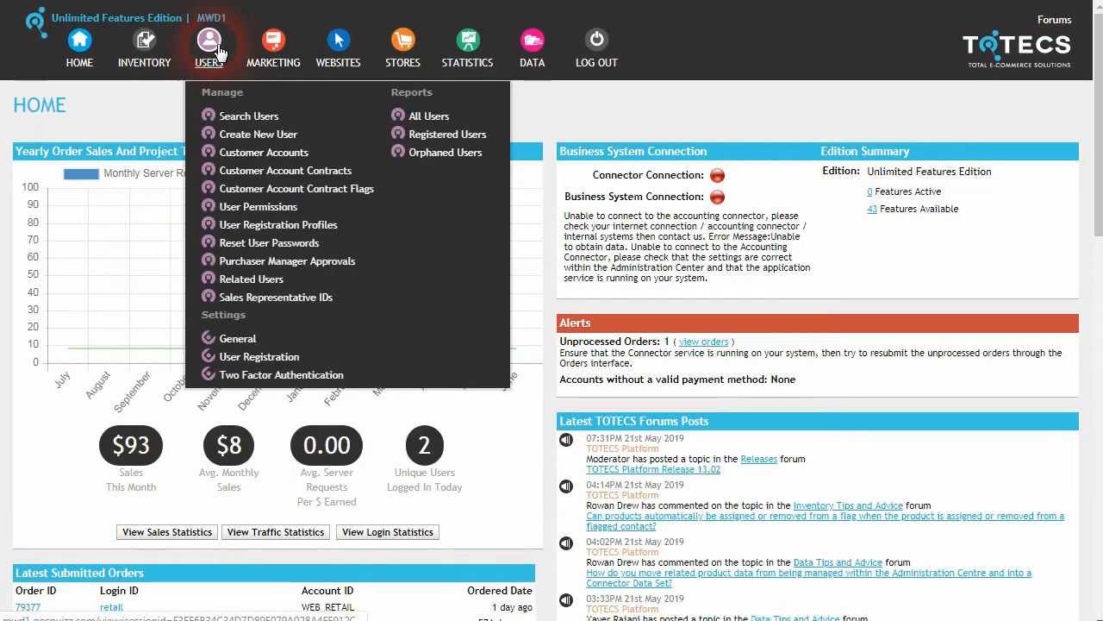
# Step: Open the Retail user registration profile and confirm Two Factor Authentication is Off
pyautogui.click(278, 224)
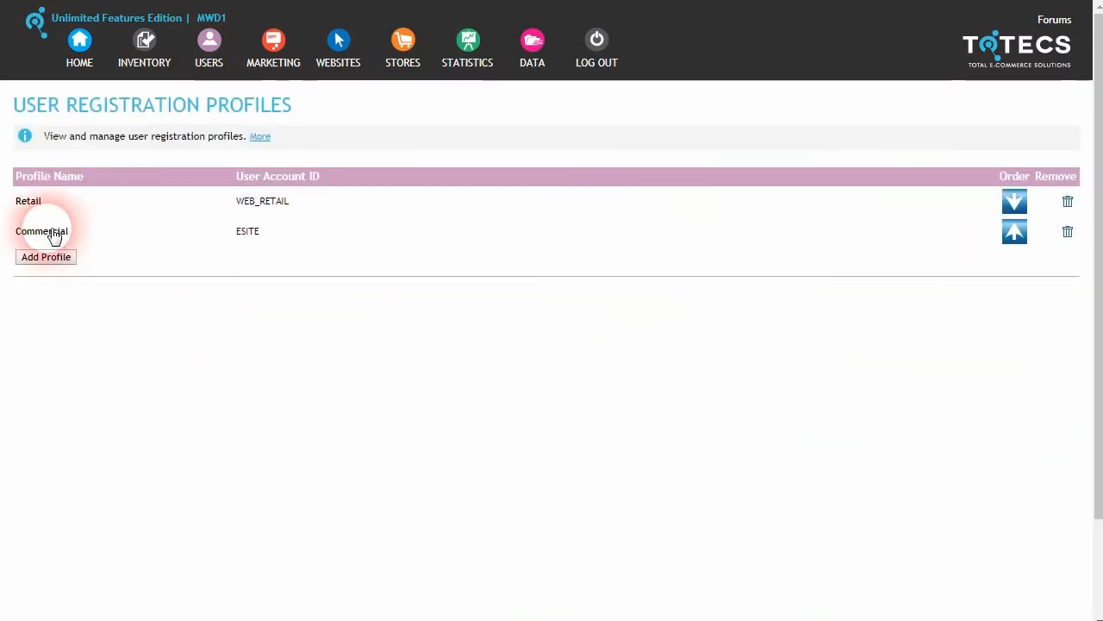
pyautogui.click(26, 200)
pyautogui.moveTo(209, 397); pyautogui.dragTo(124, 398)
pyautogui.click(145, 402)
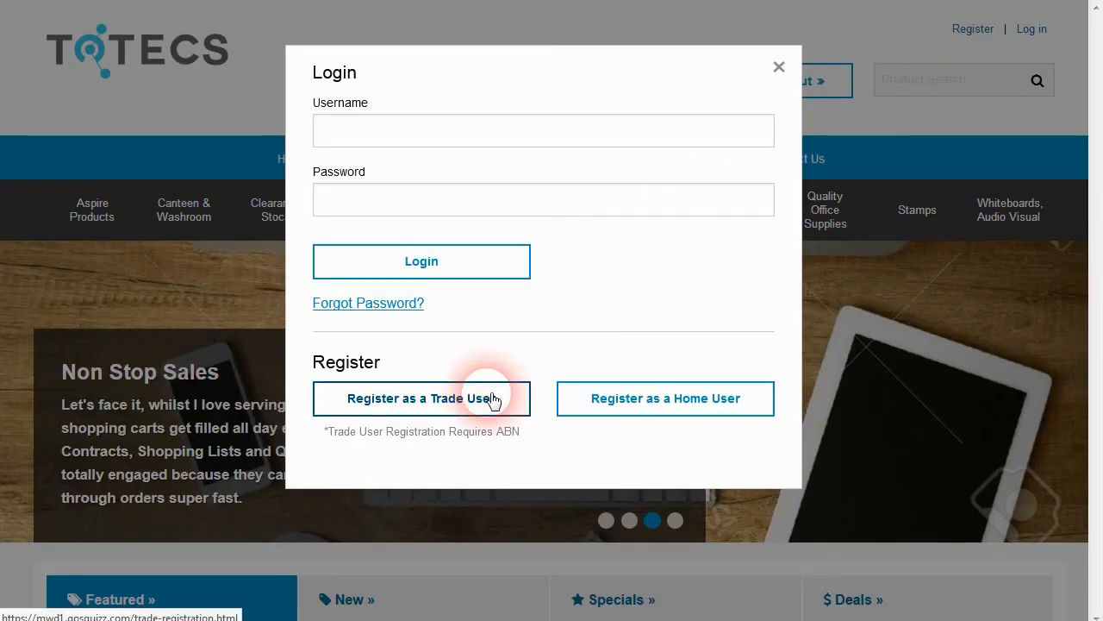
pyautogui.click(497, 401)
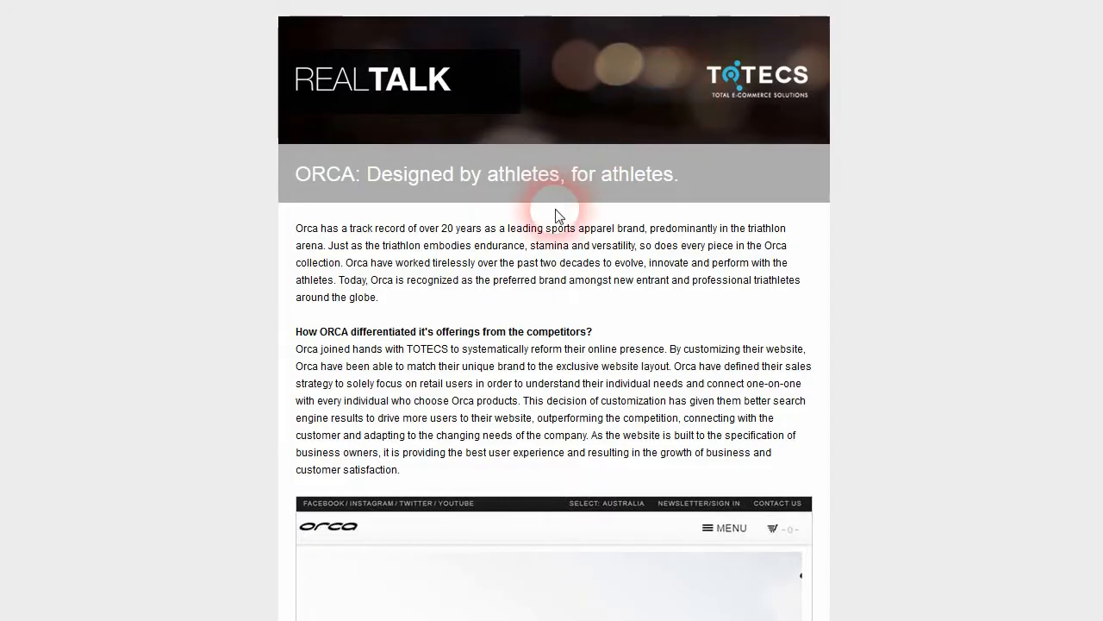
pyautogui.moveTo(1094, 51); pyautogui.dragTo(1102, 470)
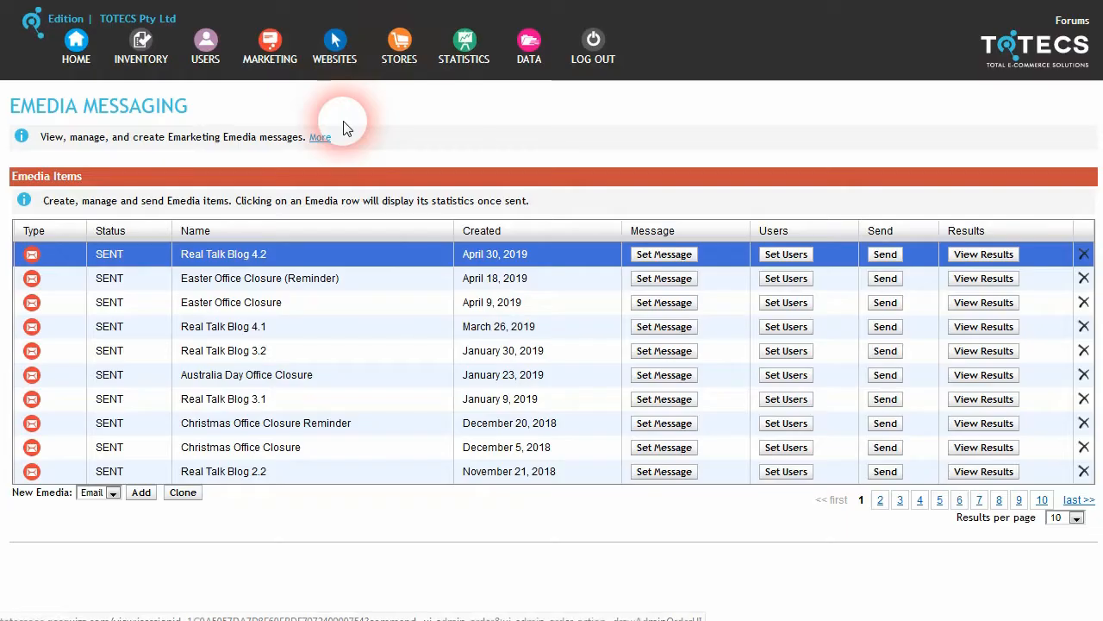
# Step: Show the emarketing unsubscribe notification options in Marketing Settings
pyautogui.click(269, 53)
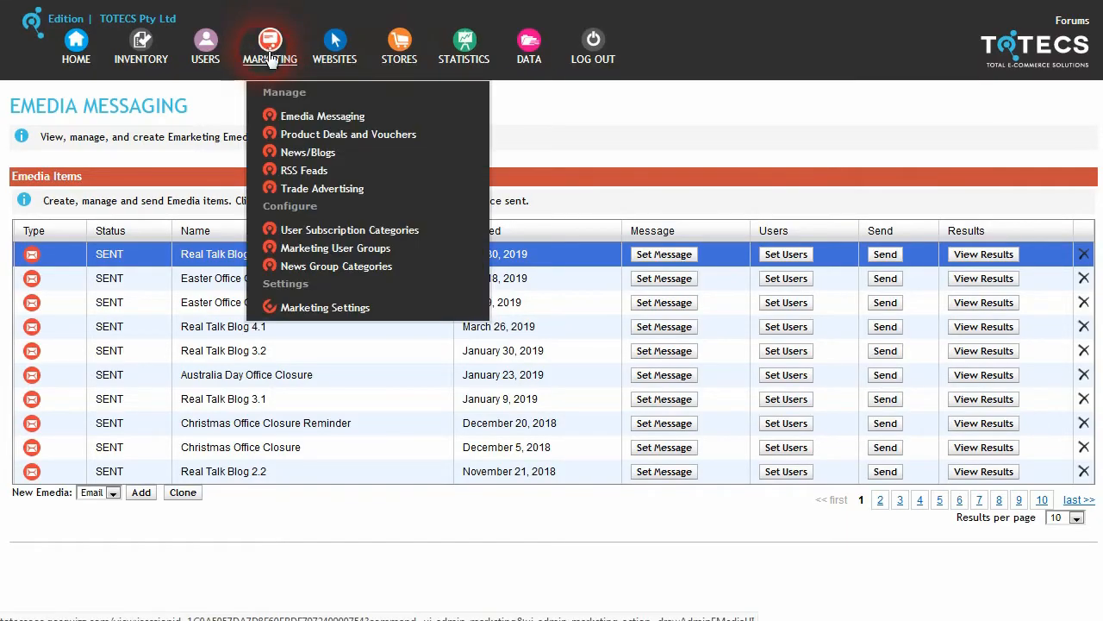
pyautogui.click(355, 308)
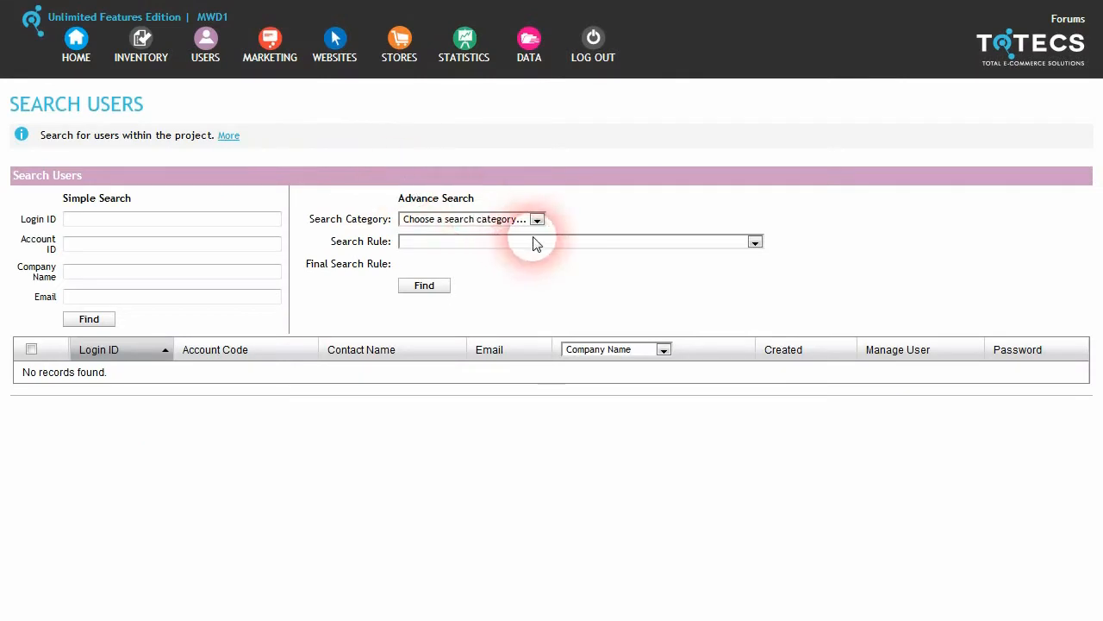
pyautogui.click(528, 220)
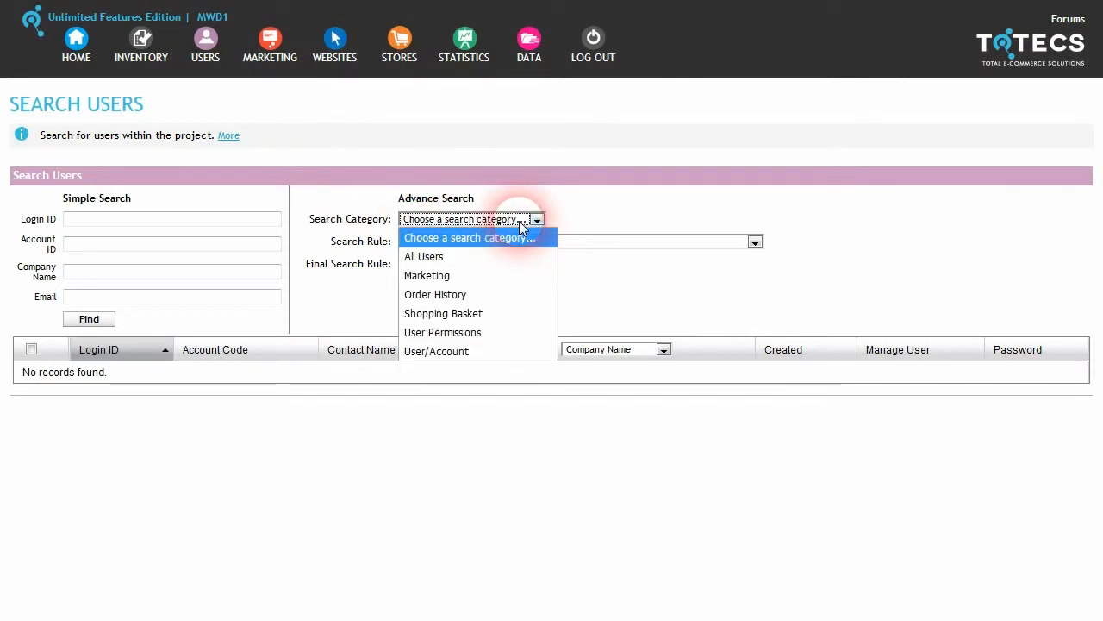
# Step: Search by Order History for users who have not ordered in the last 30 Days
pyautogui.click(492, 294)
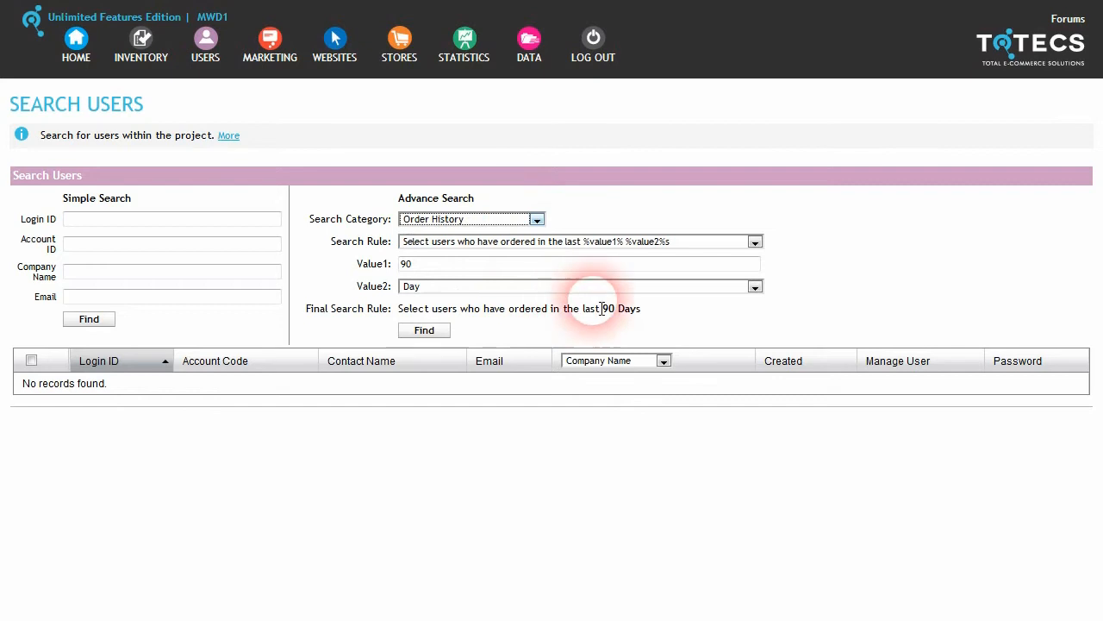
pyautogui.click(712, 246)
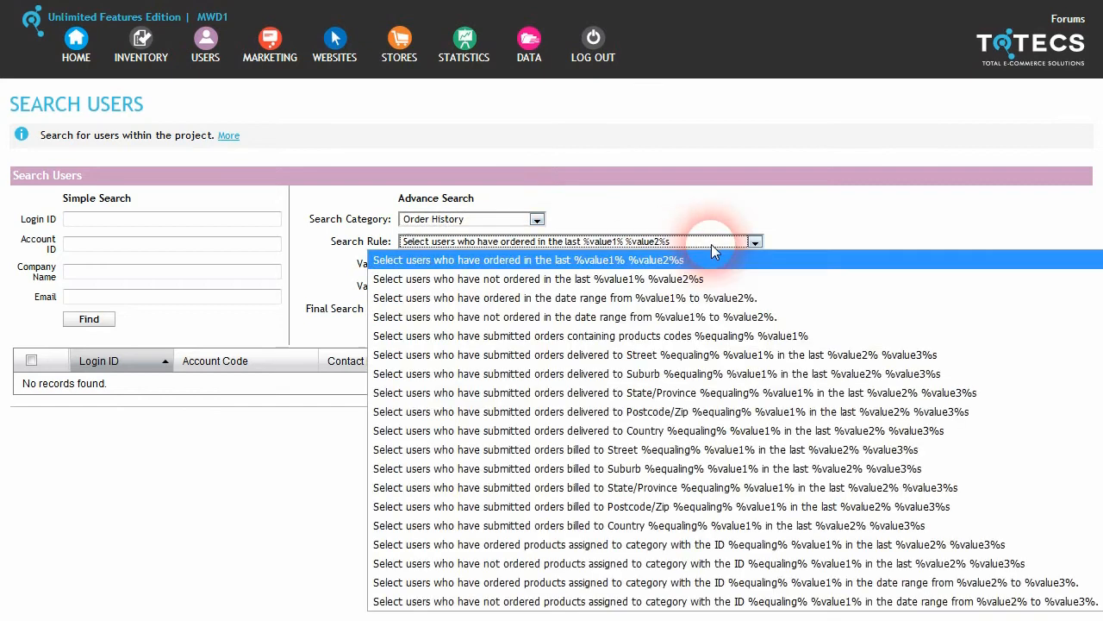
pyautogui.click(560, 278)
pyautogui.click(435, 292)
pyautogui.click(450, 304)
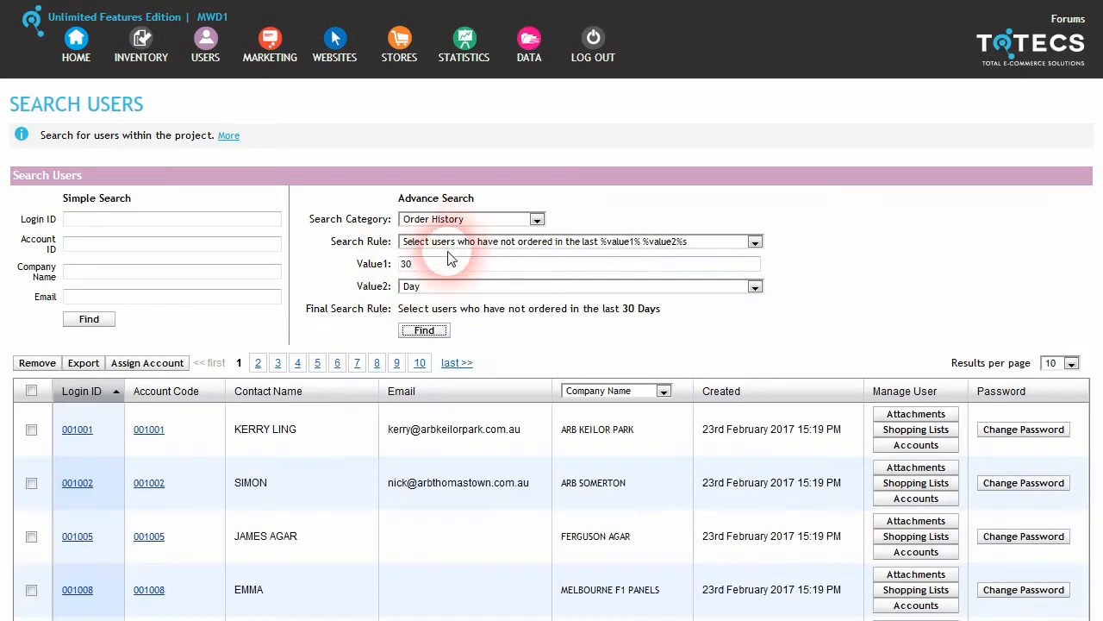
pyautogui.scroll(-1, 397, 274)
pyautogui.scroll(-1, 397, 274)
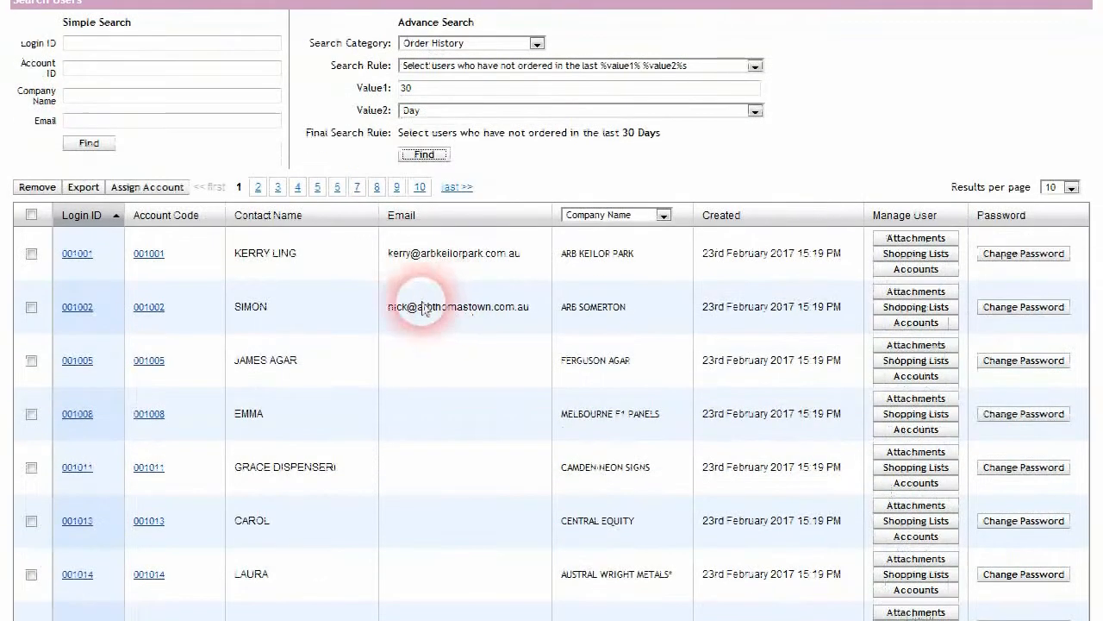
pyautogui.scroll(-2, 418, 374)
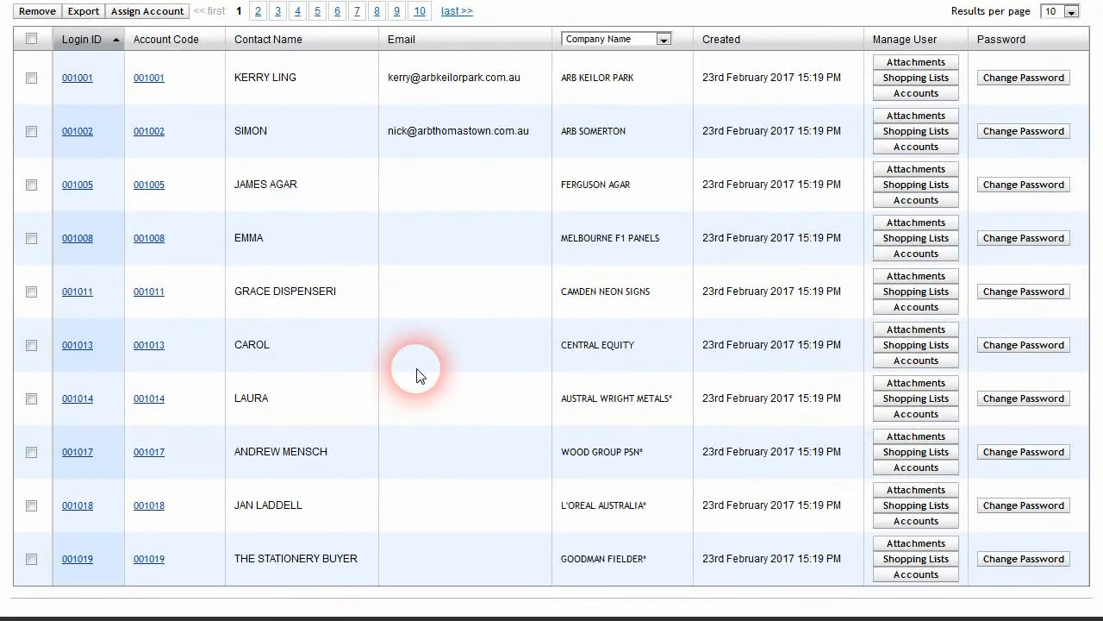
pyautogui.scroll(1, 416, 374)
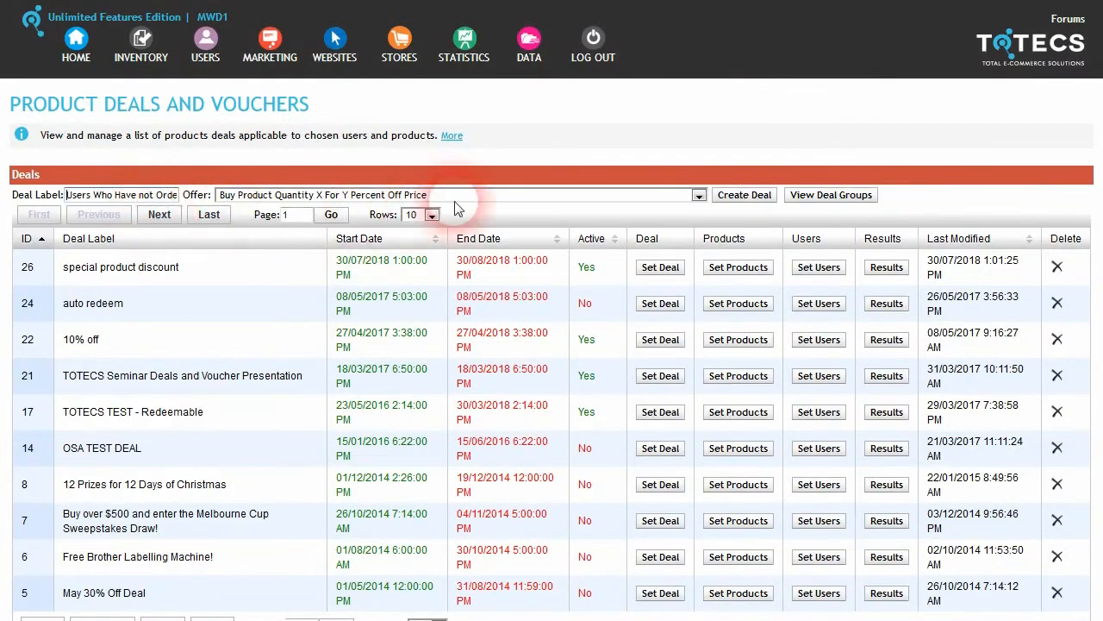
# Step: Assign the 'Users Who Have not Ordered Lately' group to the new deal and recalculate users
pyautogui.click(742, 195)
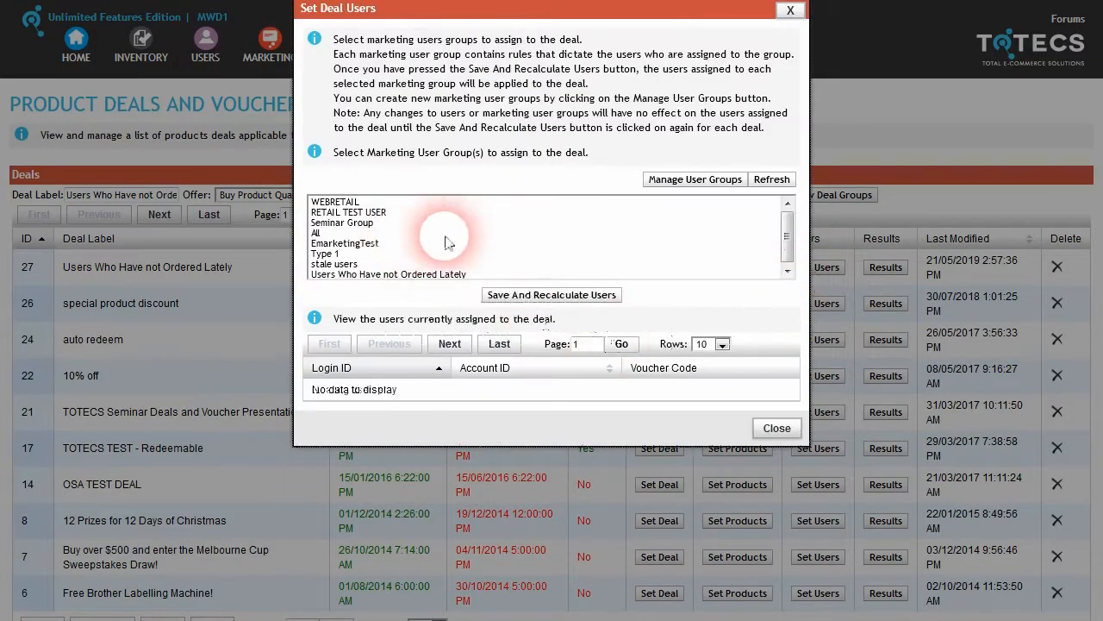
pyautogui.click(446, 272)
pyautogui.click(560, 295)
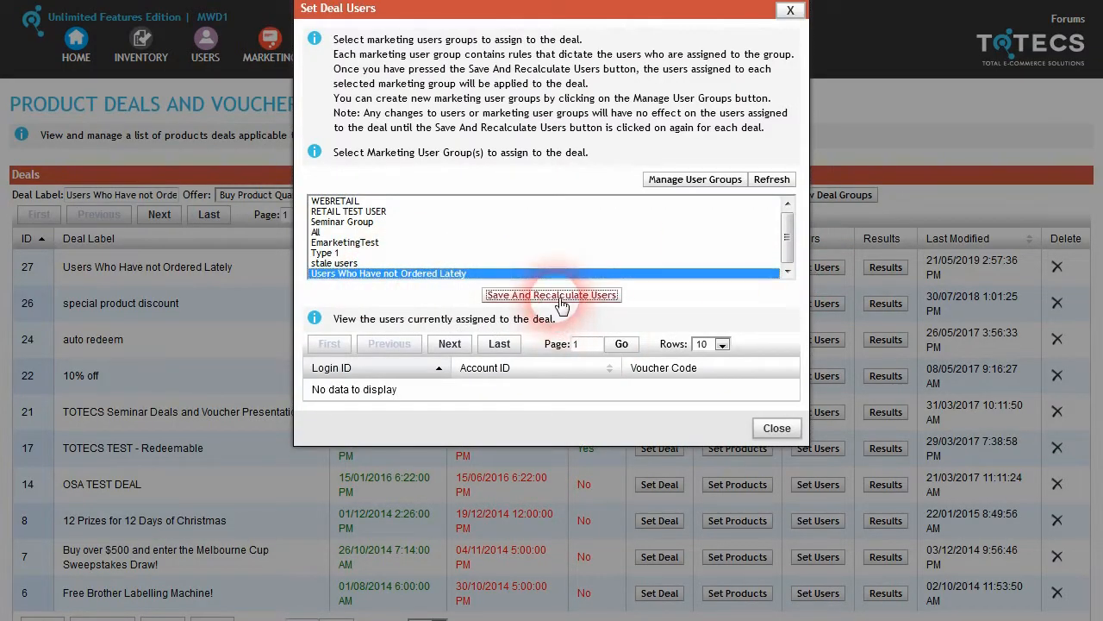
pyautogui.click(690, 332)
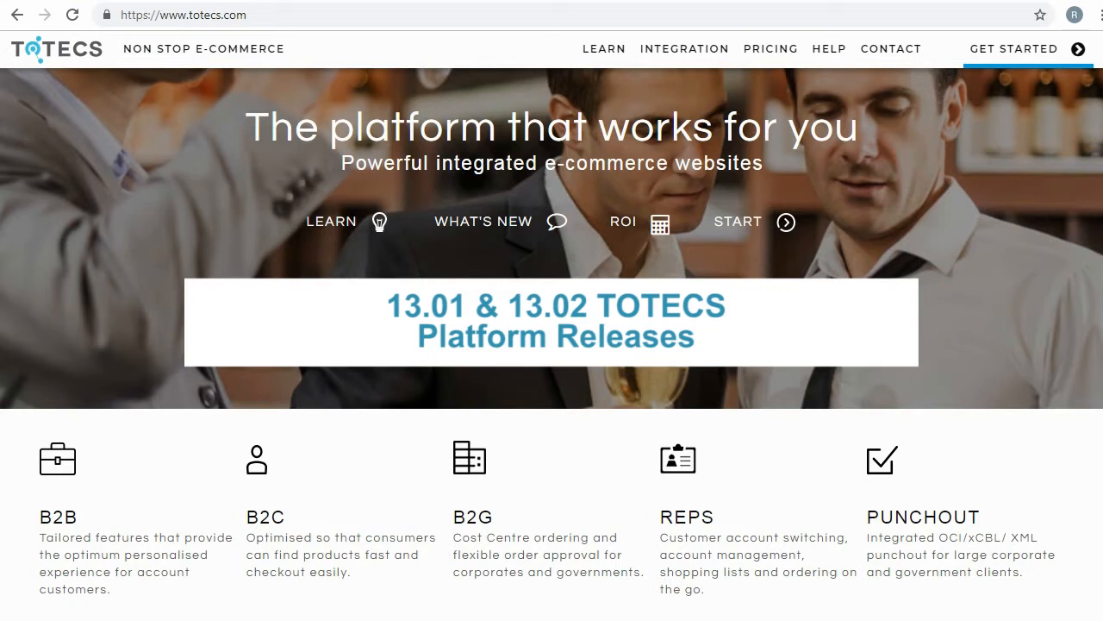
# Step: Go to the Releases forum through HELP > FORUMS on totecs.com
pyautogui.click(831, 54)
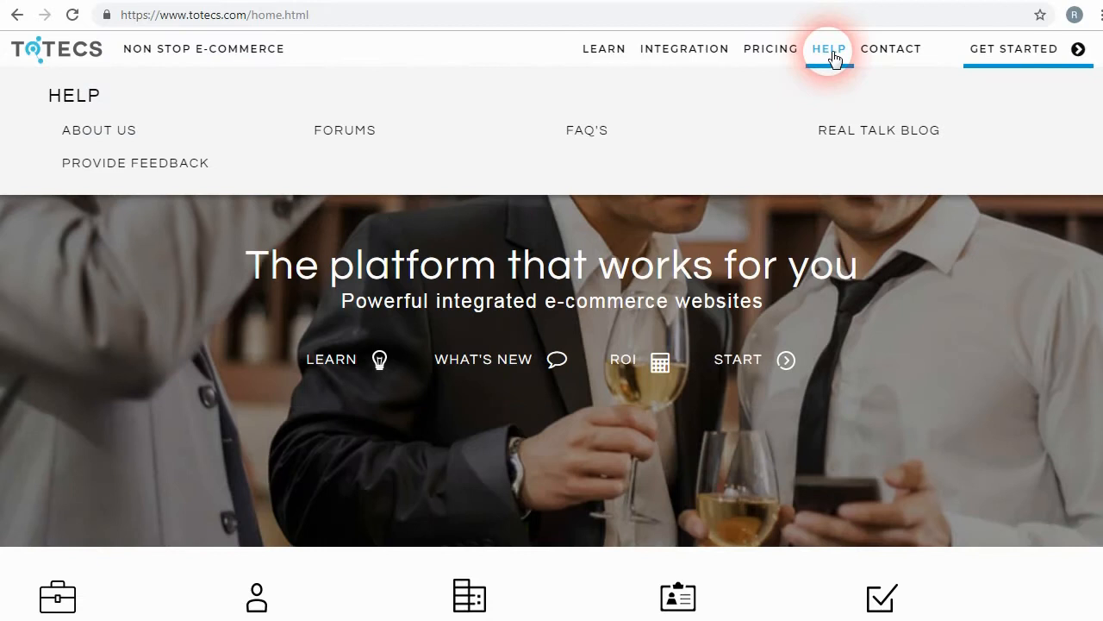
pyautogui.click(342, 132)
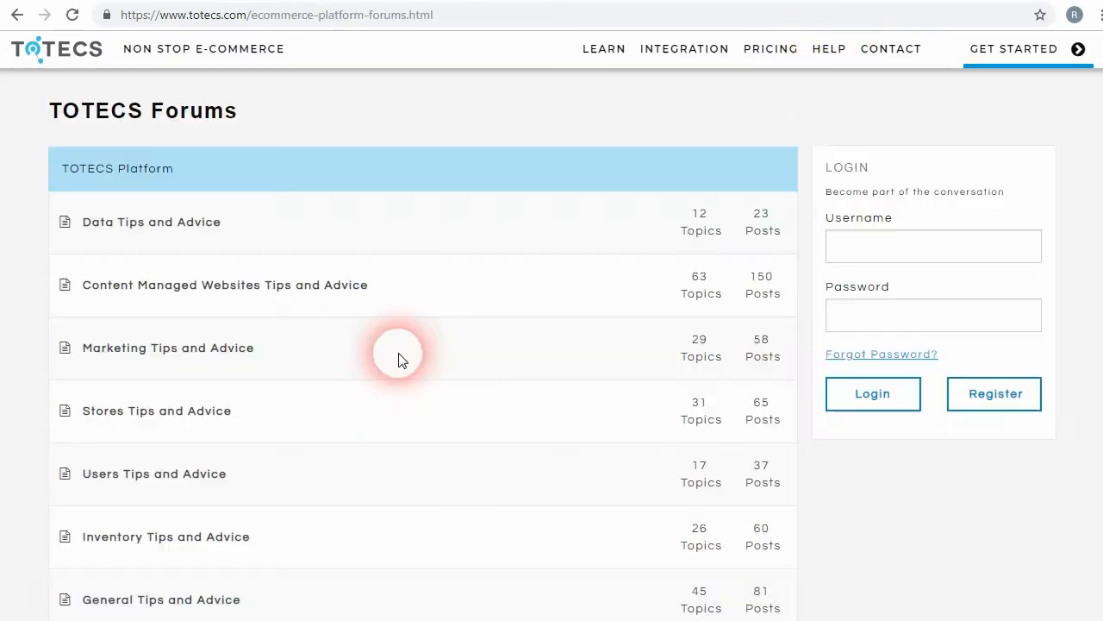
pyautogui.scroll(-3, 319, 370)
pyautogui.click(129, 461)
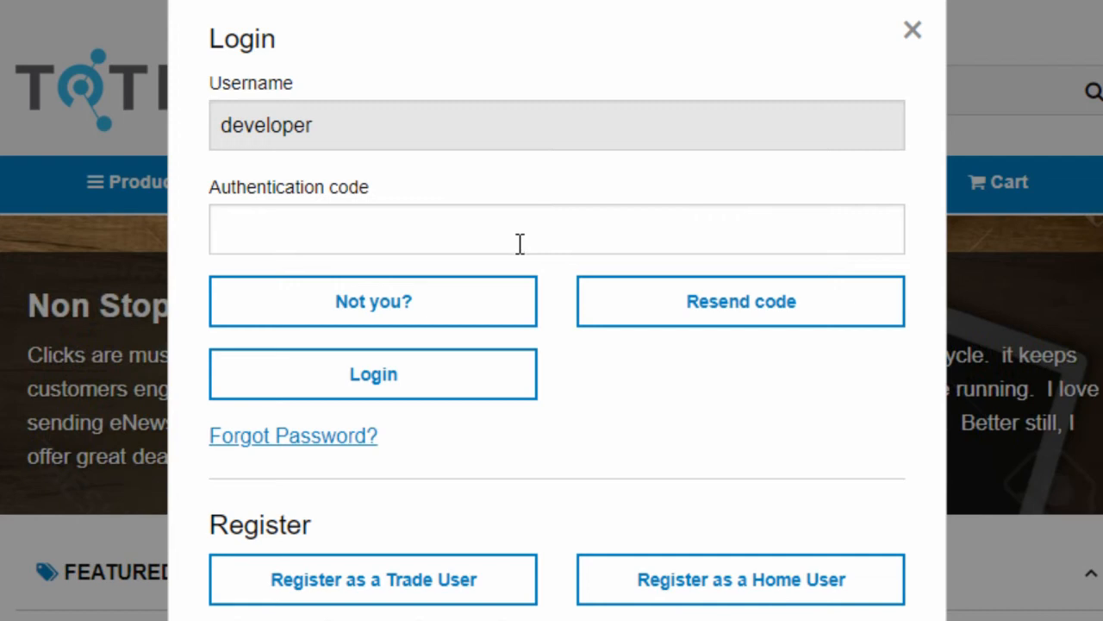
# Step: Resend the authentication code, enter the SMS code, and log in
pyautogui.click(681, 330)
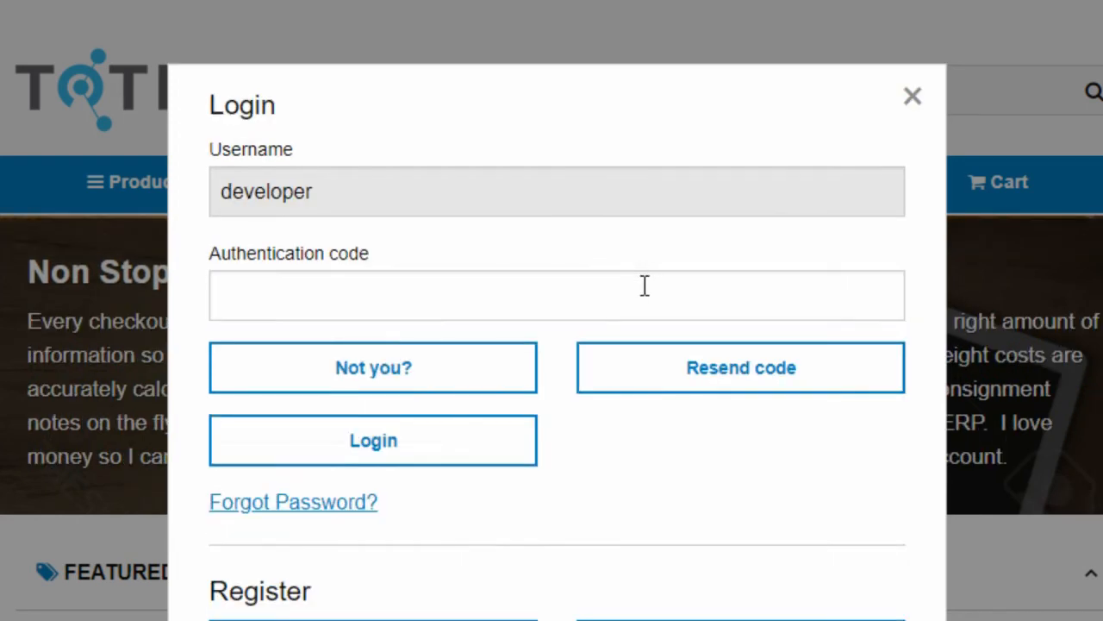
pyautogui.click(644, 285)
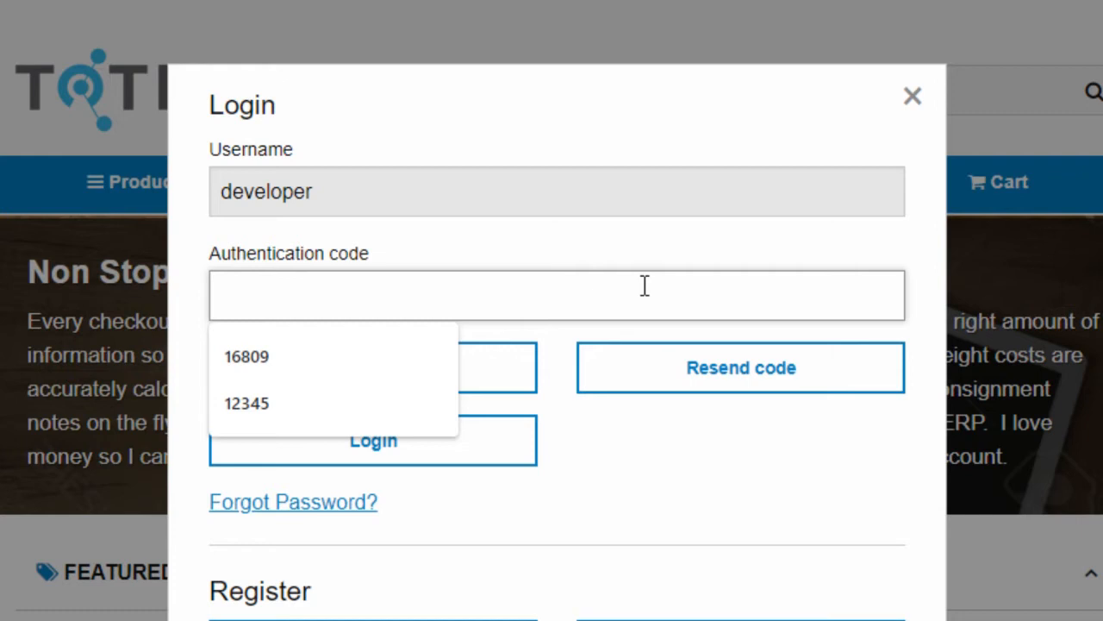
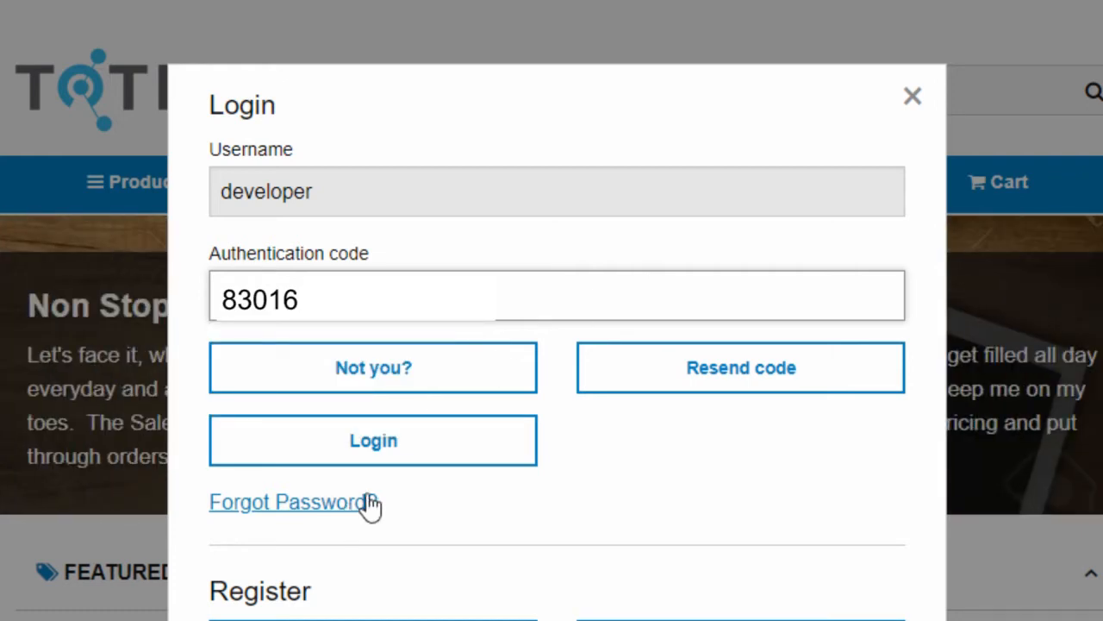
pyautogui.click(509, 459)
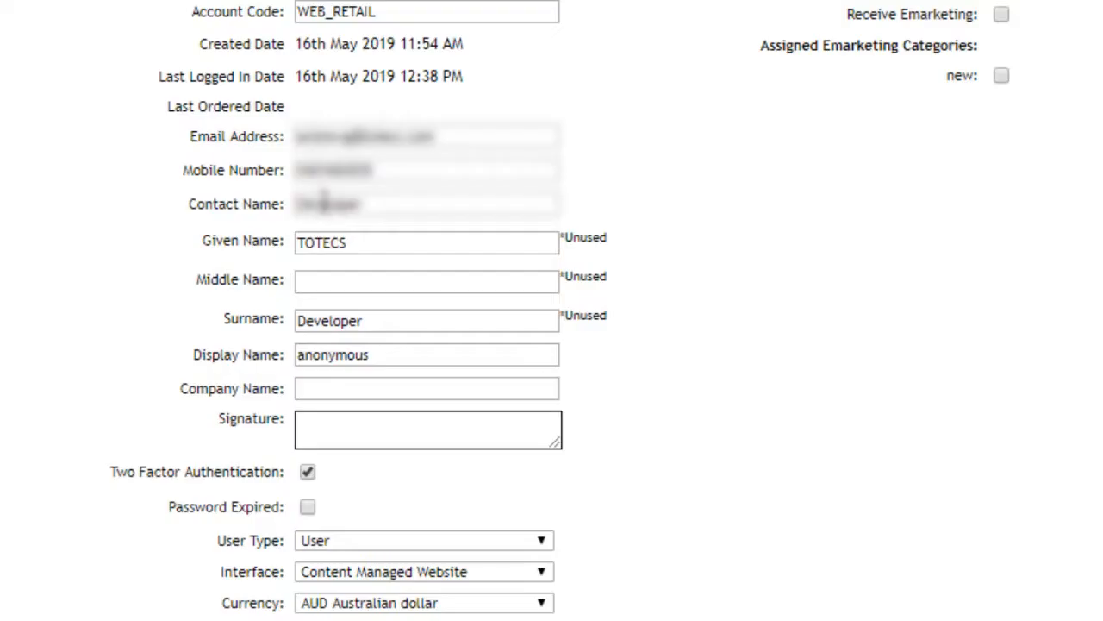
pyautogui.moveTo(109, 471); pyautogui.dragTo(285, 474)
pyautogui.click(357, 485)
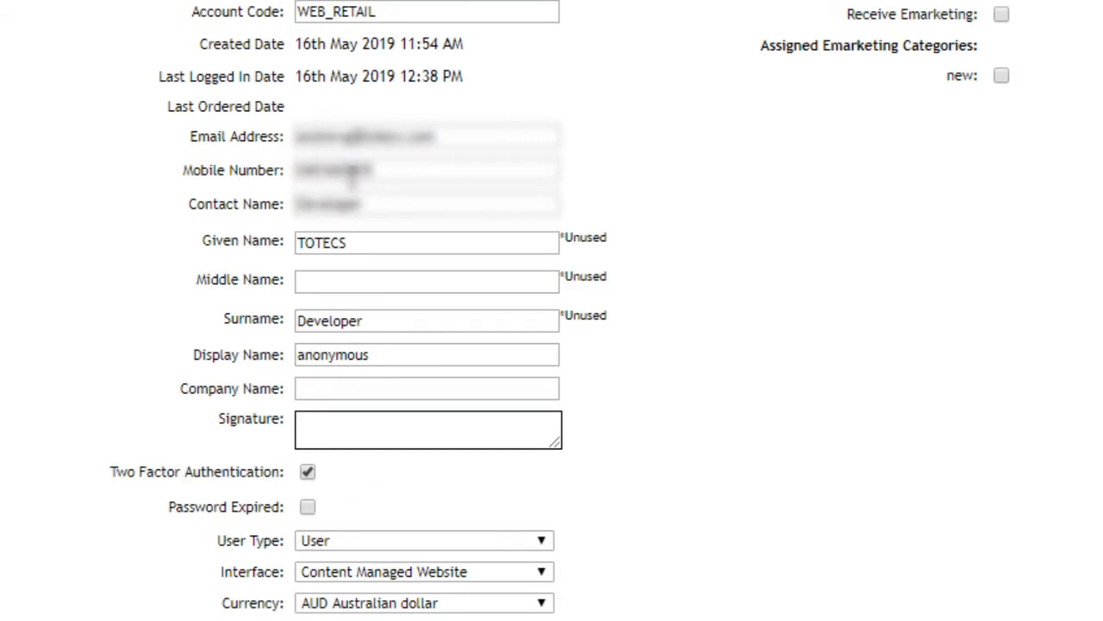
pyautogui.scroll(-5, 710, 422)
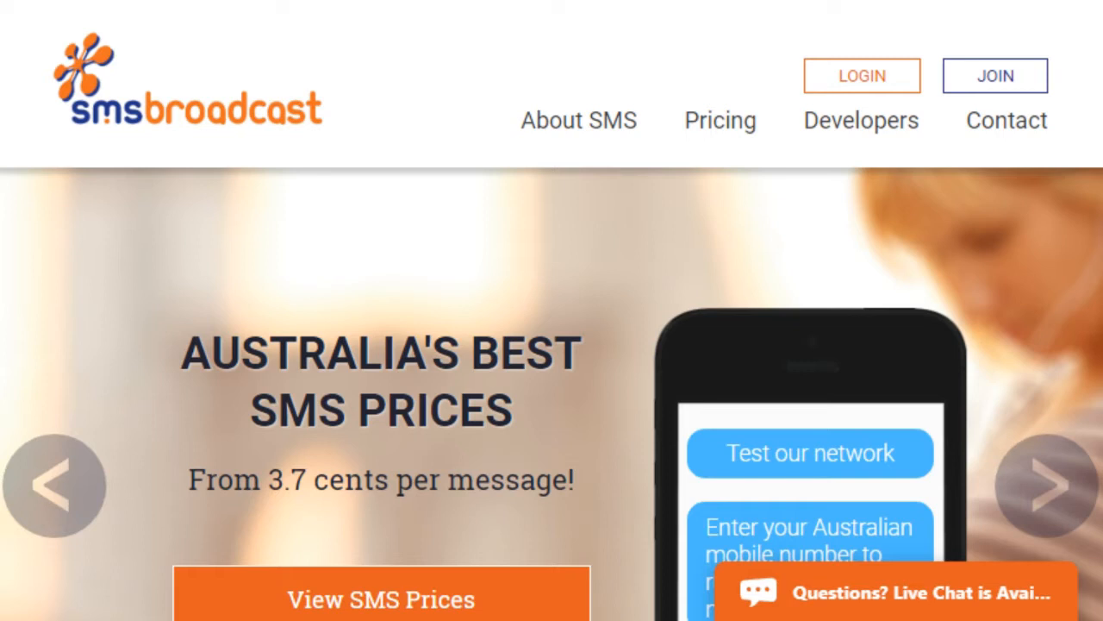
# Step: Open the SMS Broadcast JOIN page and review the Step 1 Username and Password fields
pyautogui.click(1016, 86)
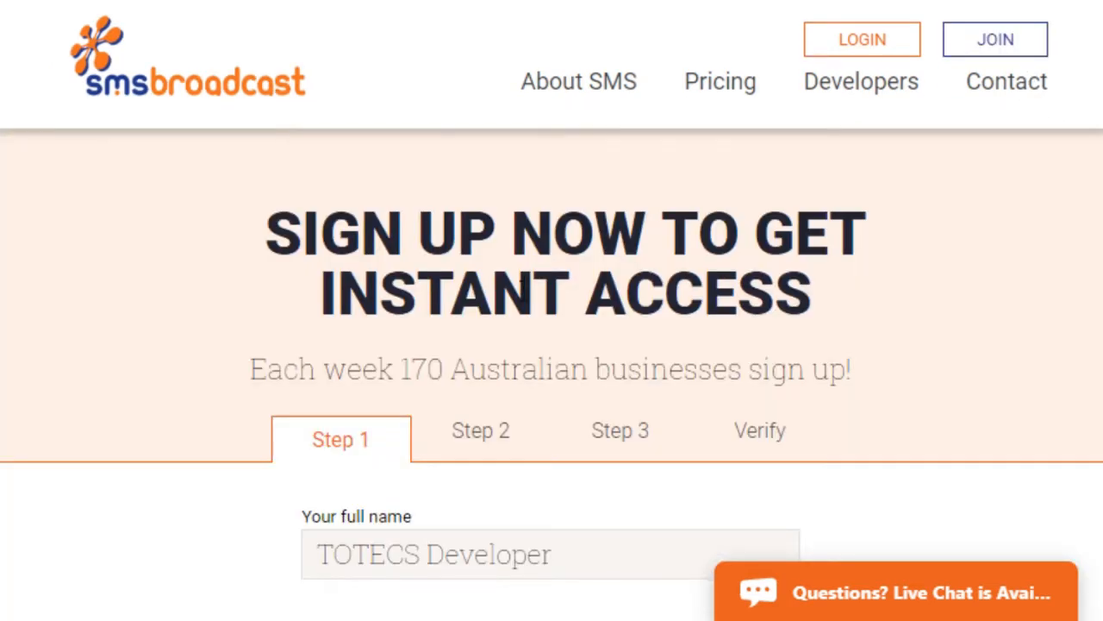
pyautogui.scroll(-5, 517, 370)
pyautogui.doubleClick(349, 382)
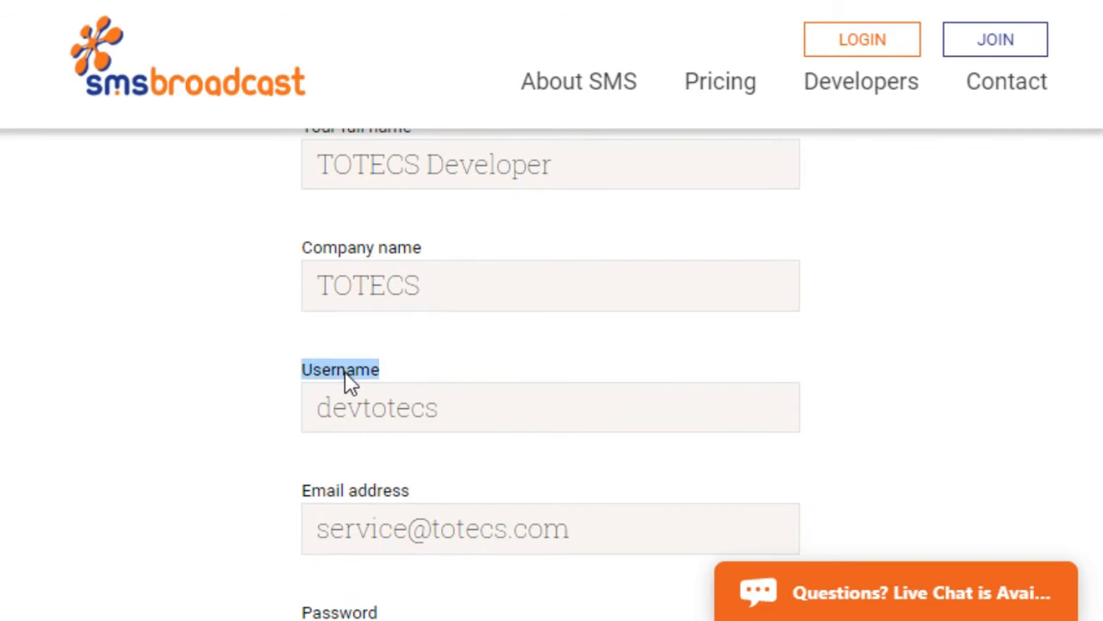
pyautogui.scroll(-3, 349, 379)
pyautogui.doubleClick(355, 363)
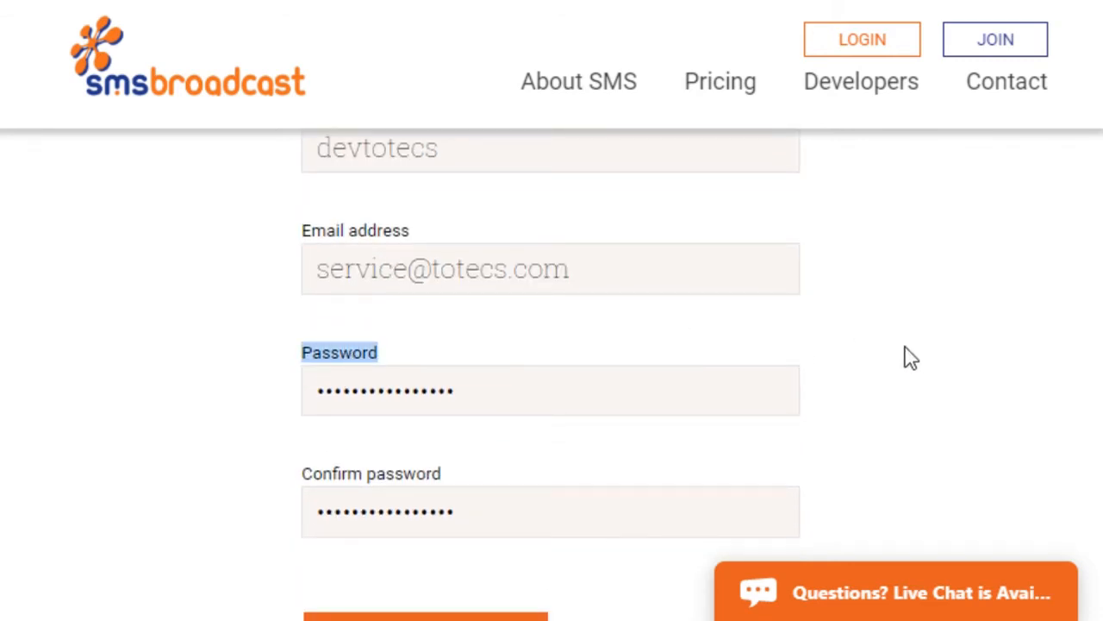
pyautogui.click(924, 357)
pyautogui.scroll(8, 906, 375)
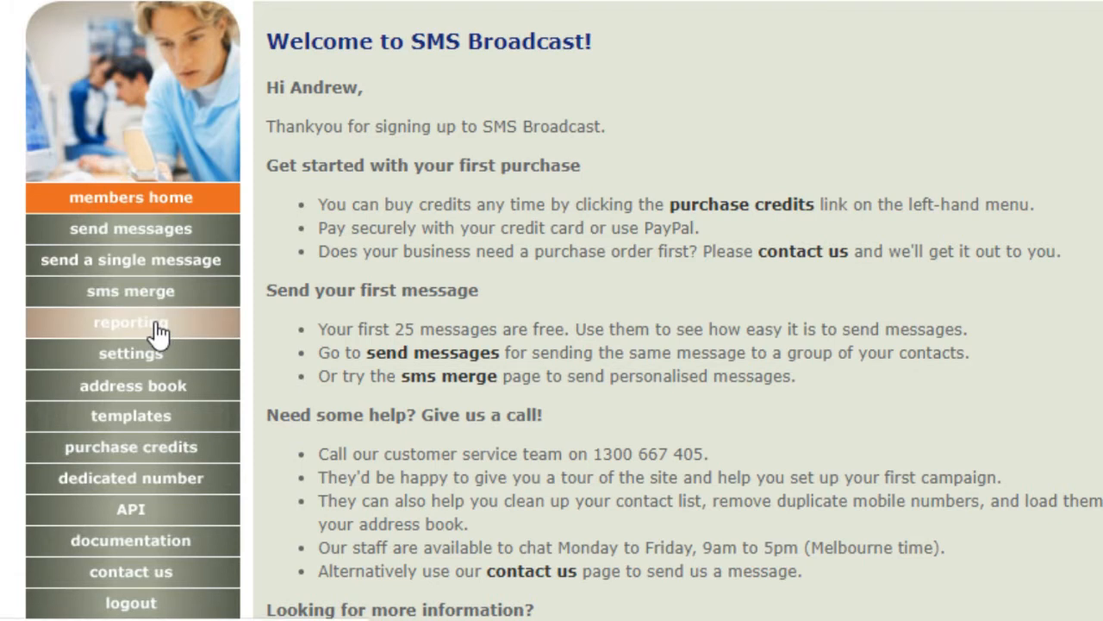
# Step: Browse reporting and settings, then open Purchase Credits showing 5000 SMS credits for $203.50
pyautogui.click(160, 332)
pyautogui.click(161, 360)
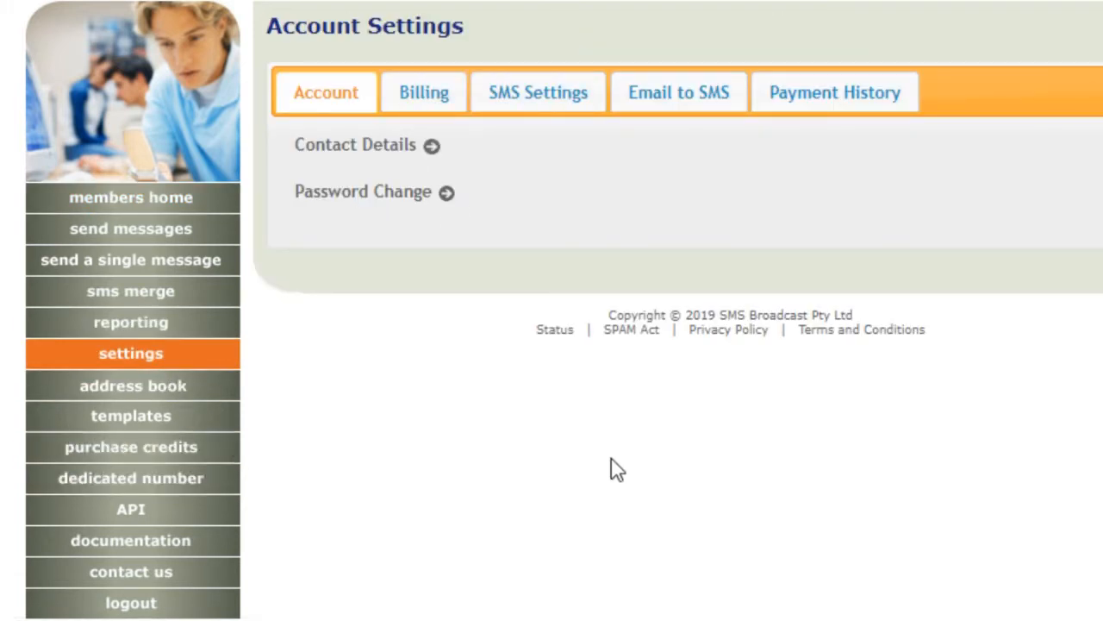
pyautogui.scroll(-1, 618, 469)
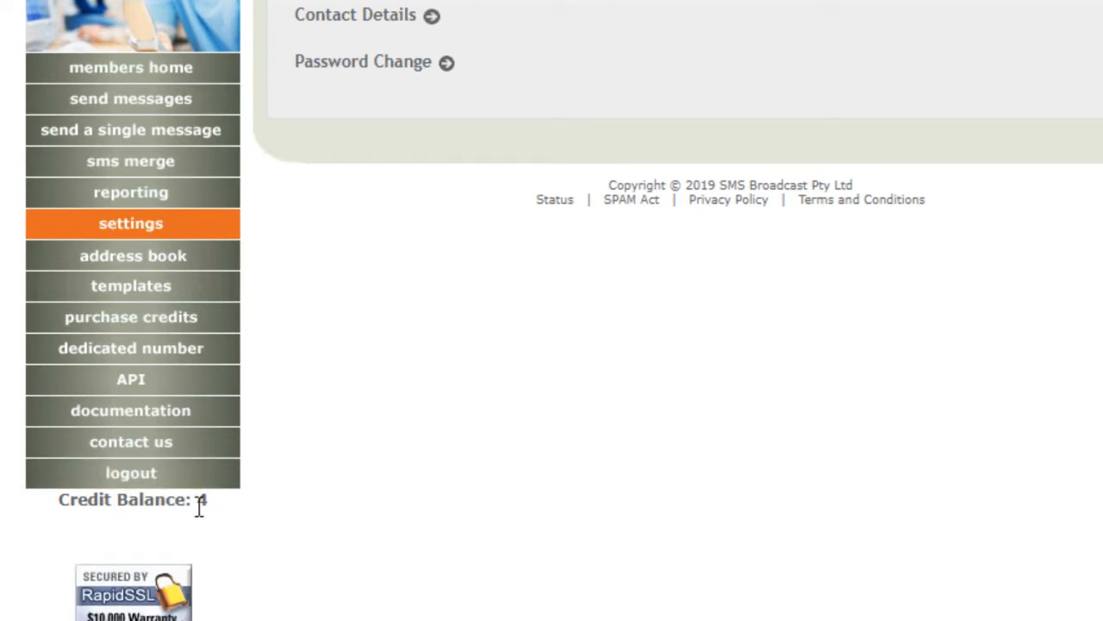
pyautogui.click(157, 319)
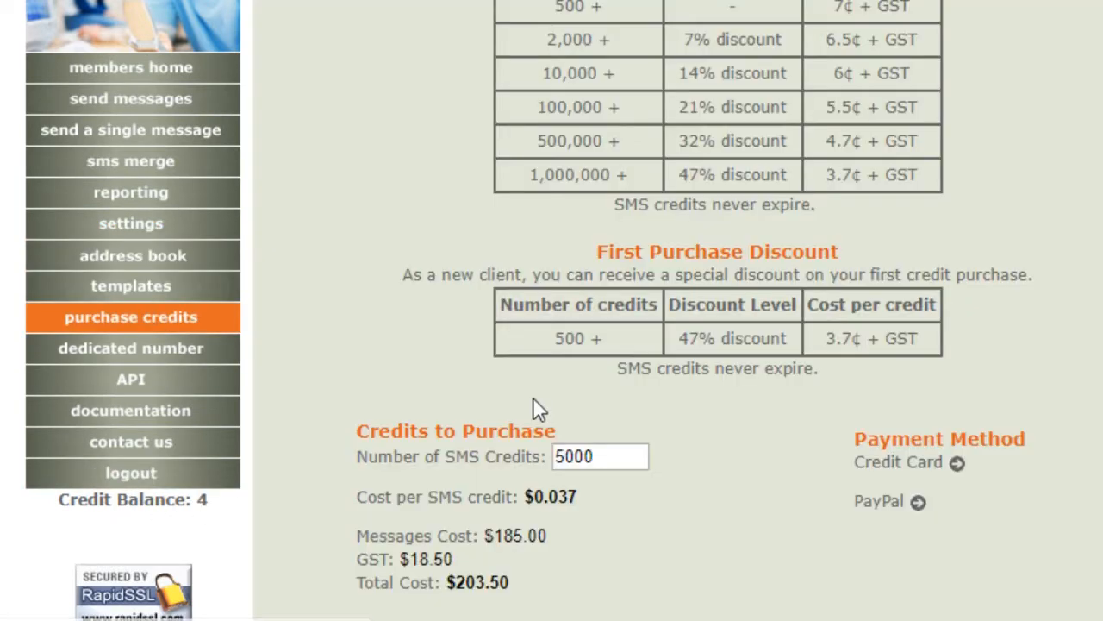
pyautogui.scroll(1, 533, 405)
pyautogui.scroll(-1, 492, 337)
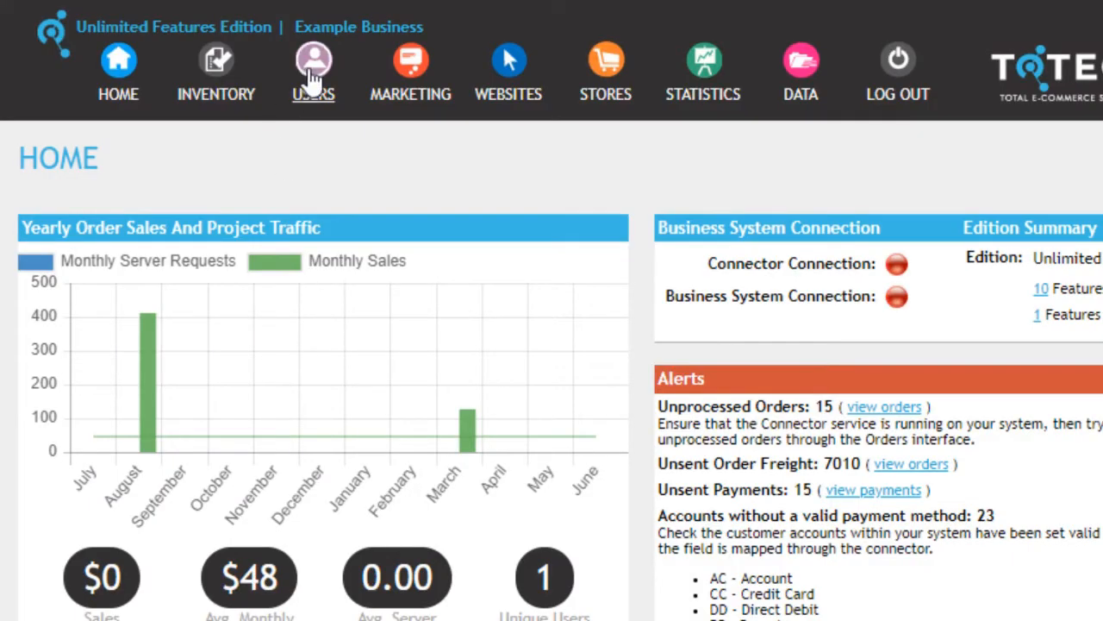
# Step: Open Users Settings' Two Factor Authentication tab and review the $code$ message format and error messages
pyautogui.moveTo(309, 75)
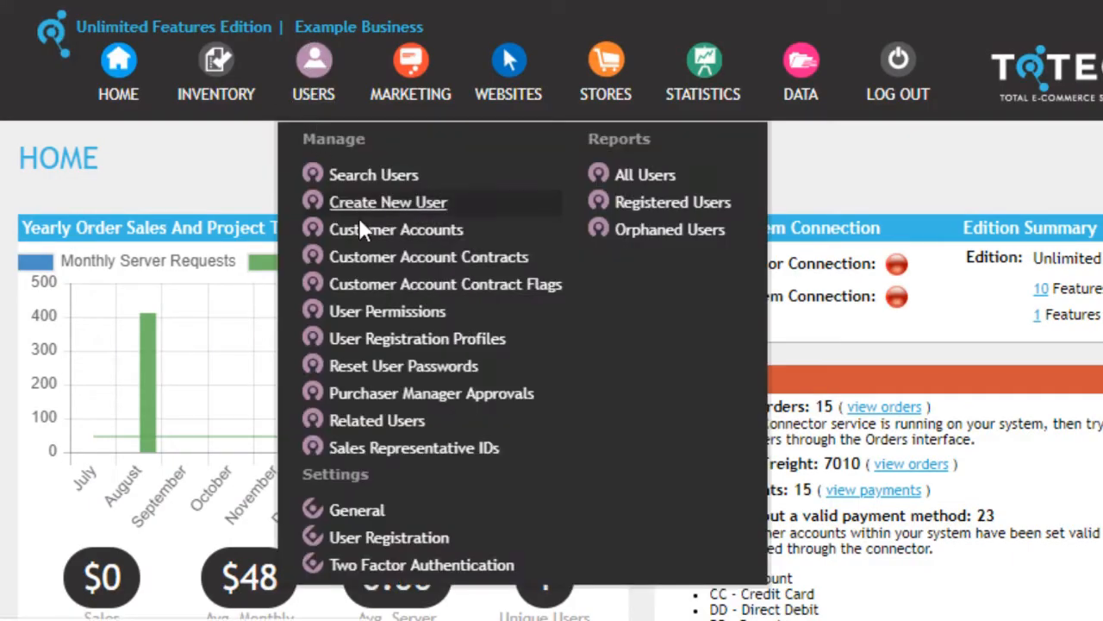
pyautogui.click(417, 567)
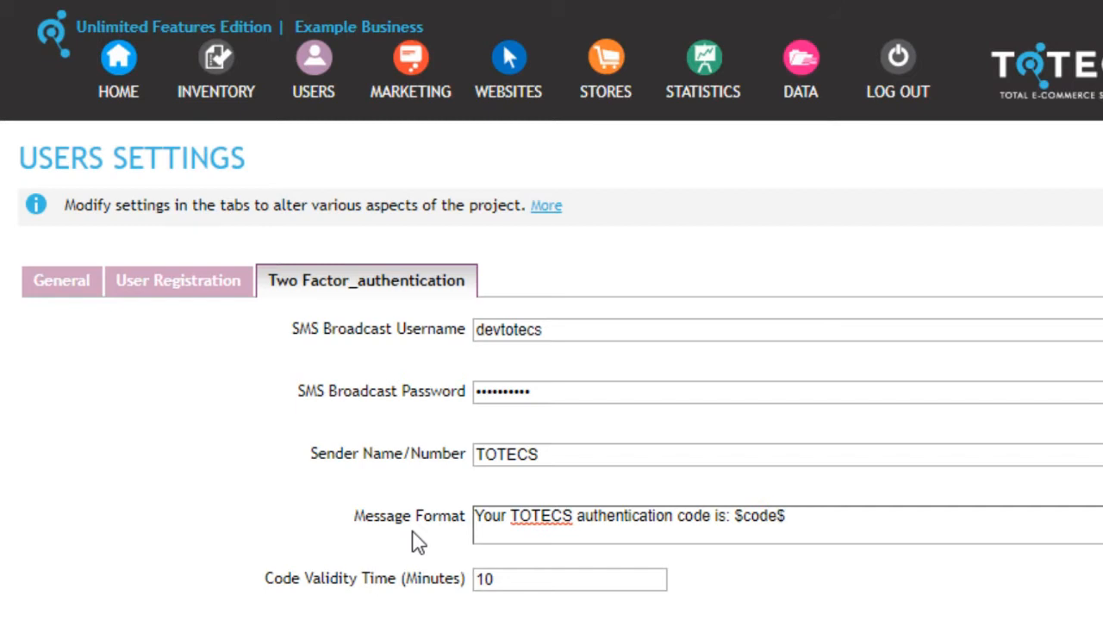
pyautogui.moveTo(785, 516); pyautogui.dragTo(735, 516)
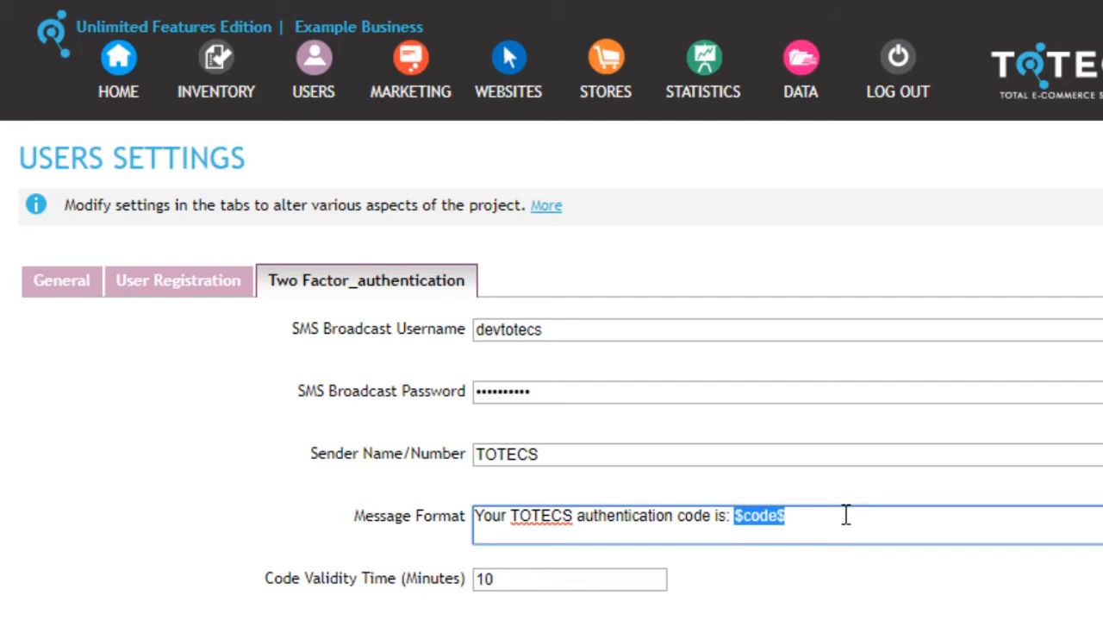
pyautogui.scroll(-2, 846, 514)
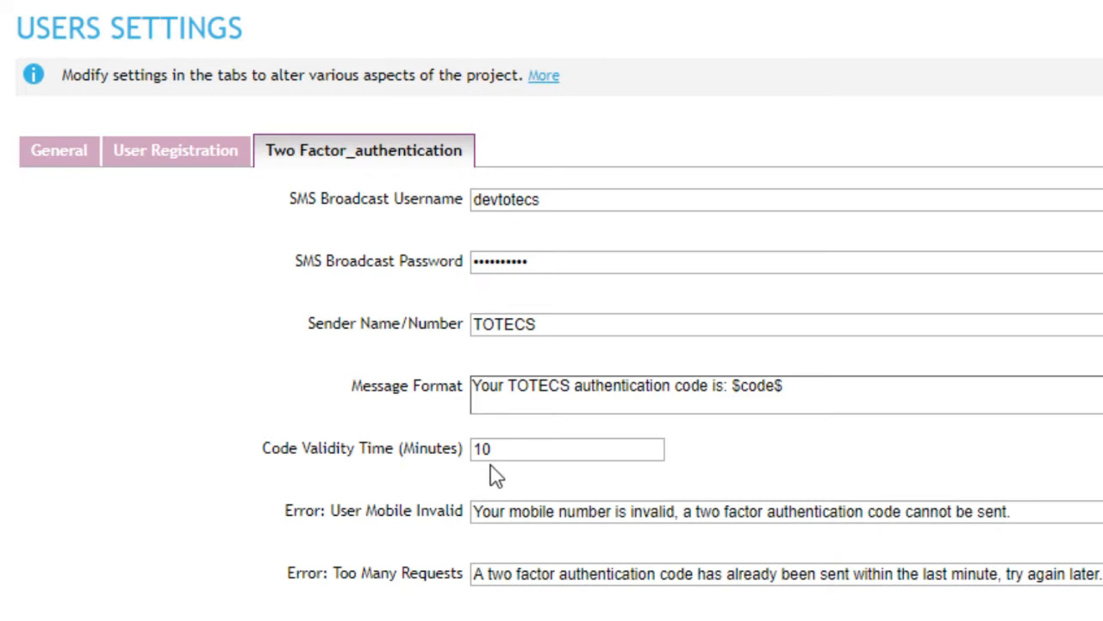
pyautogui.scroll(-4, 497, 475)
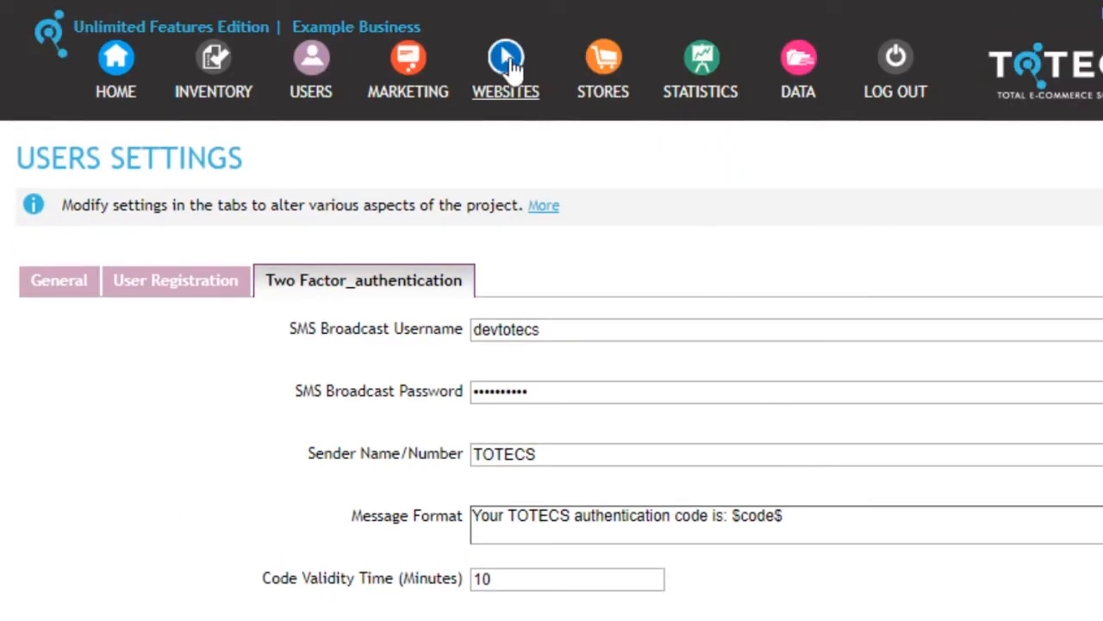
# Step: Open the 2 Factor Auth Login Form format under Web Area Formats > User Login Form
pyautogui.moveTo(513, 82)
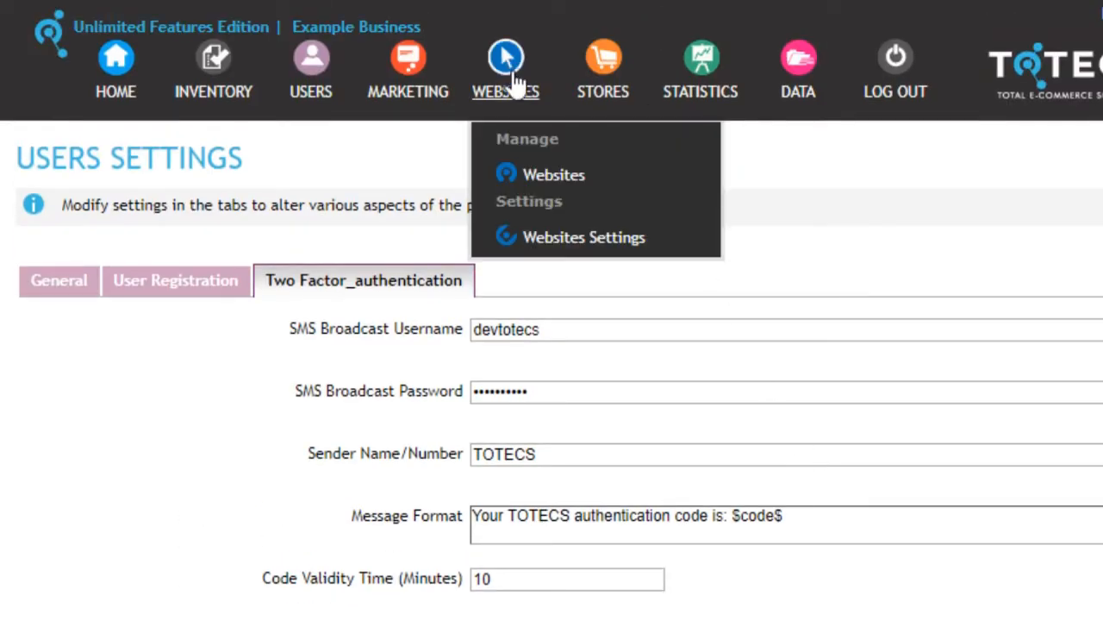
pyautogui.click(556, 177)
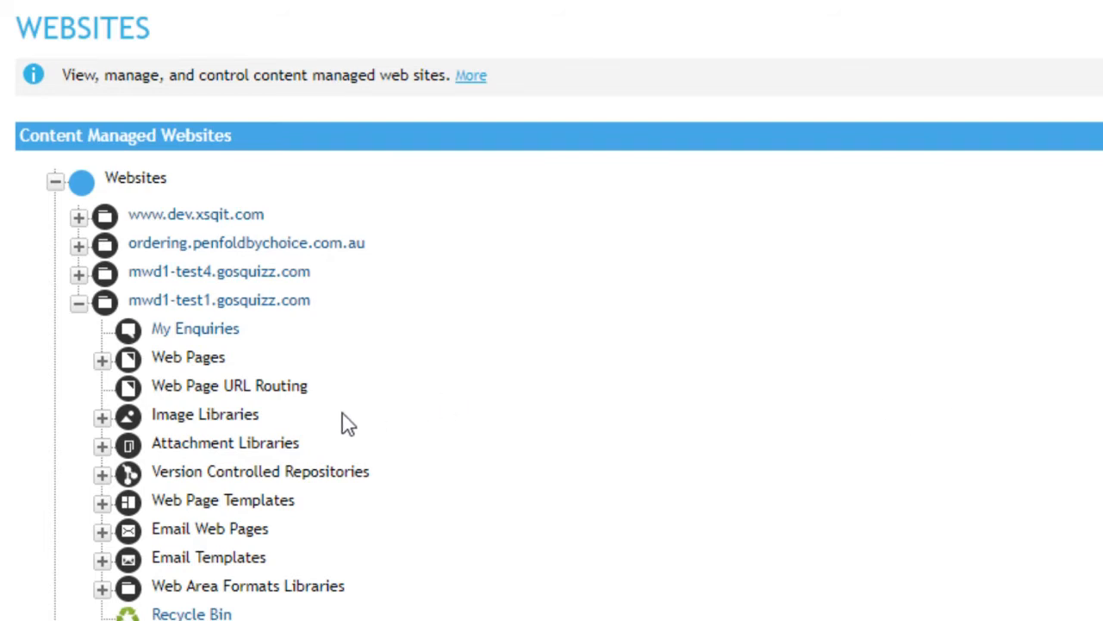
pyautogui.click(102, 588)
pyautogui.scroll(-5, 194, 451)
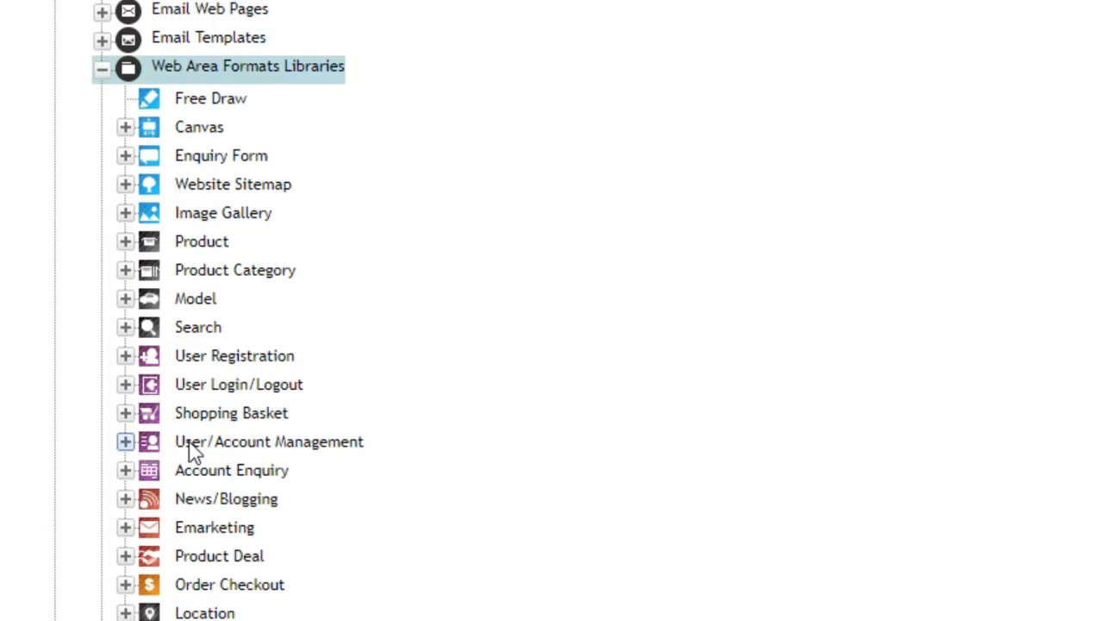
pyautogui.click(126, 384)
pyautogui.scroll(-2, 129, 392)
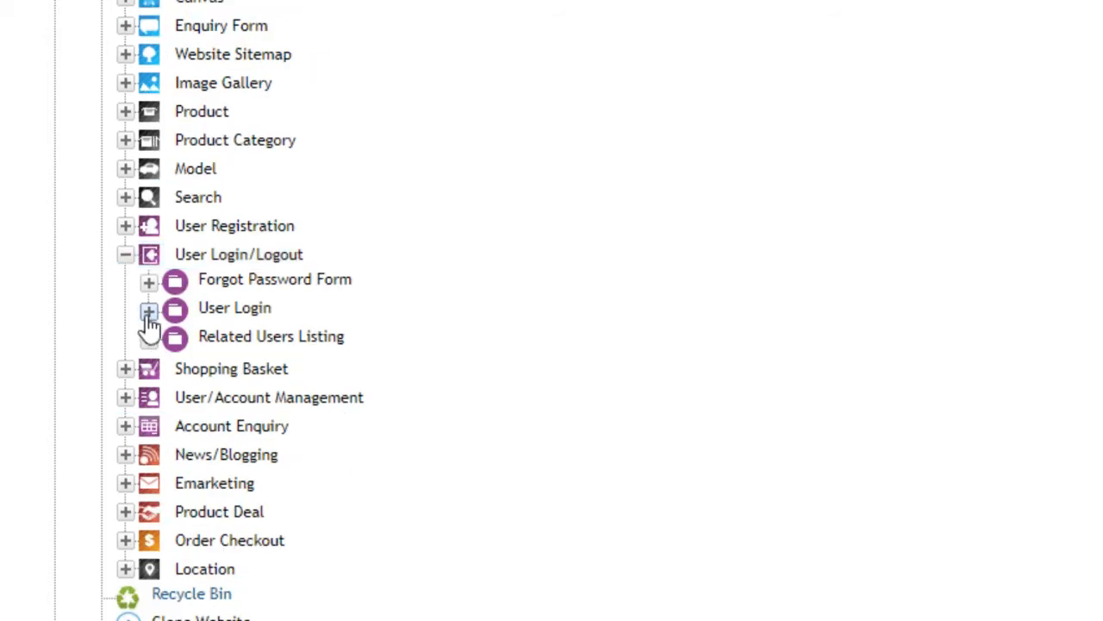
pyautogui.click(148, 311)
pyautogui.scroll(-2, 163, 306)
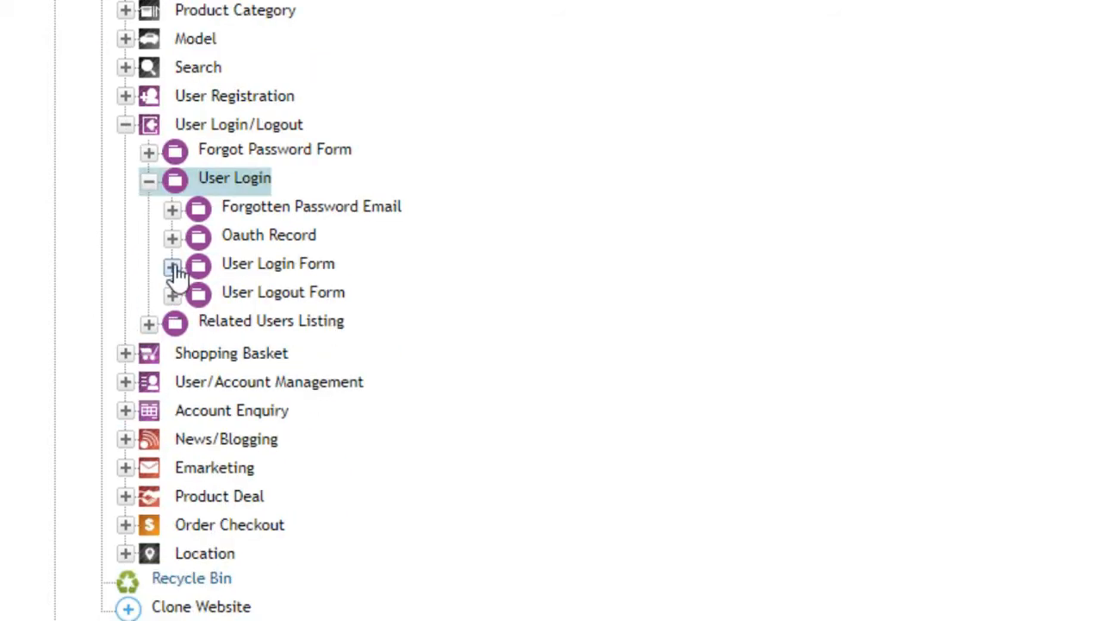
pyautogui.click(172, 267)
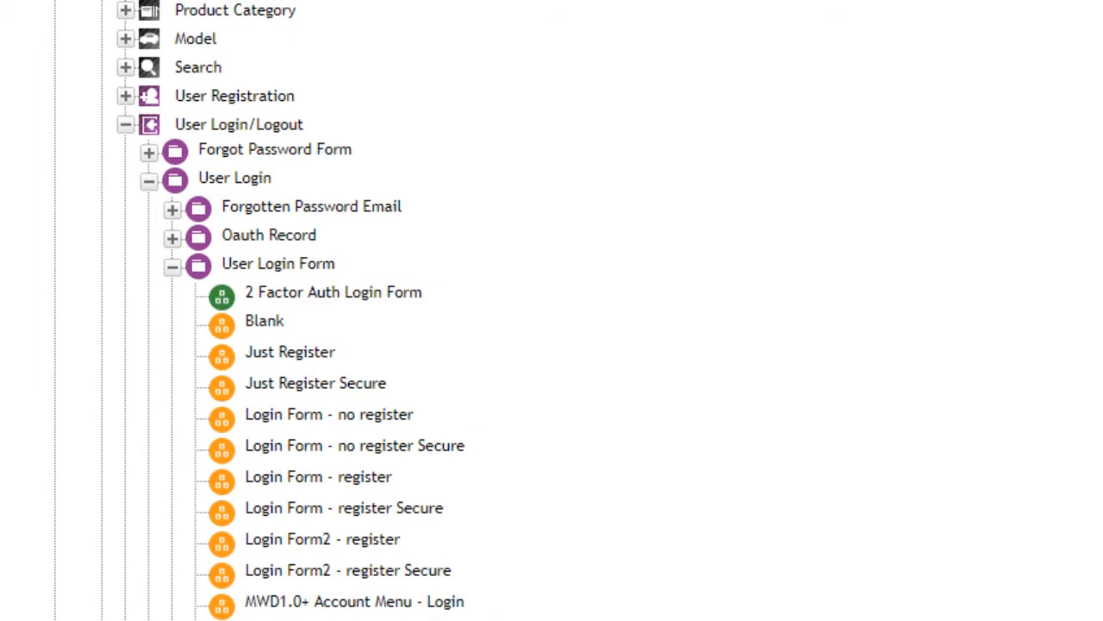
pyautogui.moveTo(793, 620); pyautogui.dragTo(849, 620)
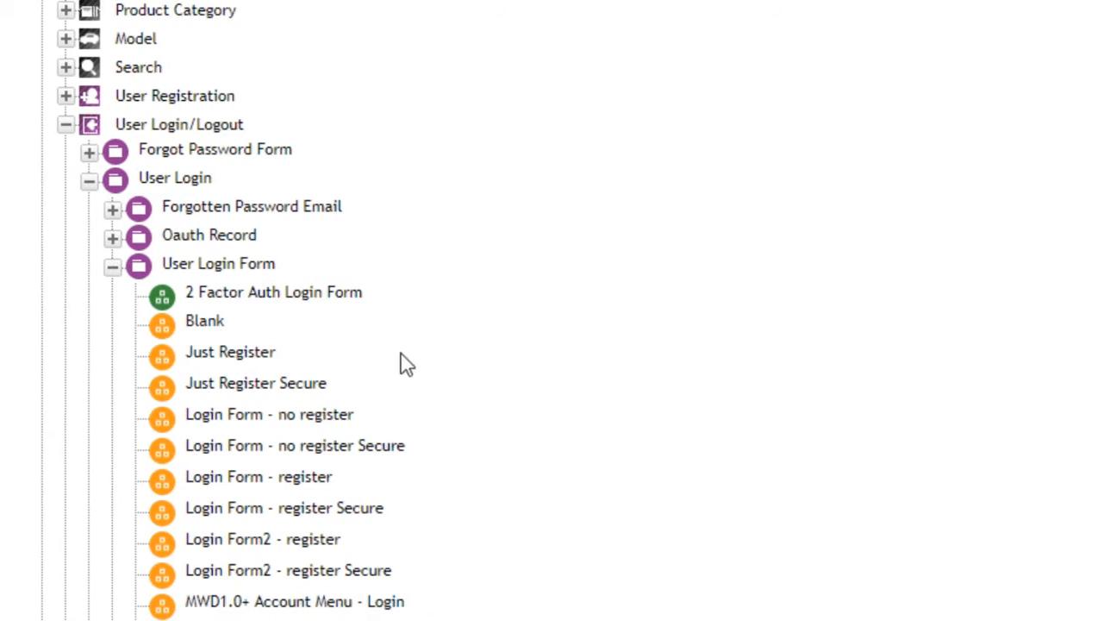
pyautogui.click(354, 295)
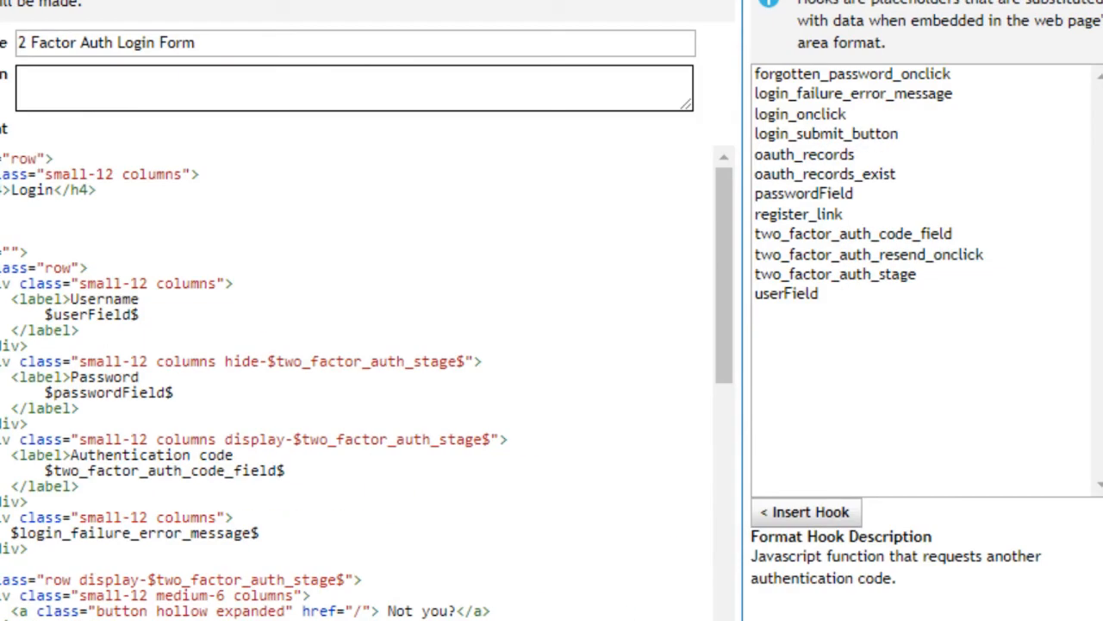
# Step: Read the two_factor_auth_code_field, resend_onclick and stage hook descriptions and the line 45 class
pyautogui.click(871, 234)
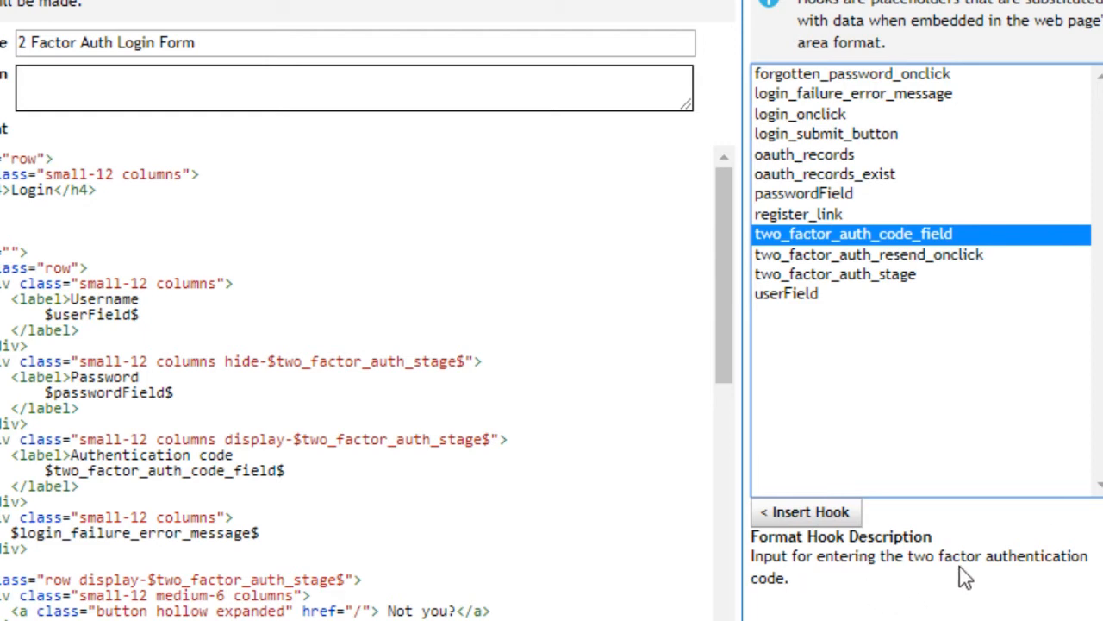
pyautogui.click(963, 257)
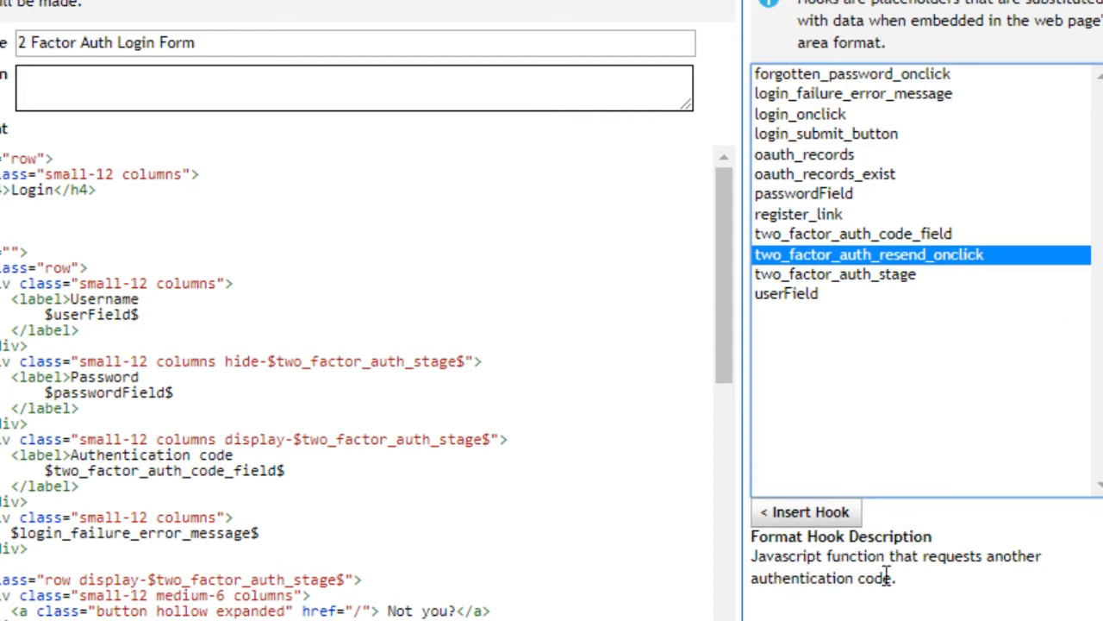
pyautogui.click(893, 276)
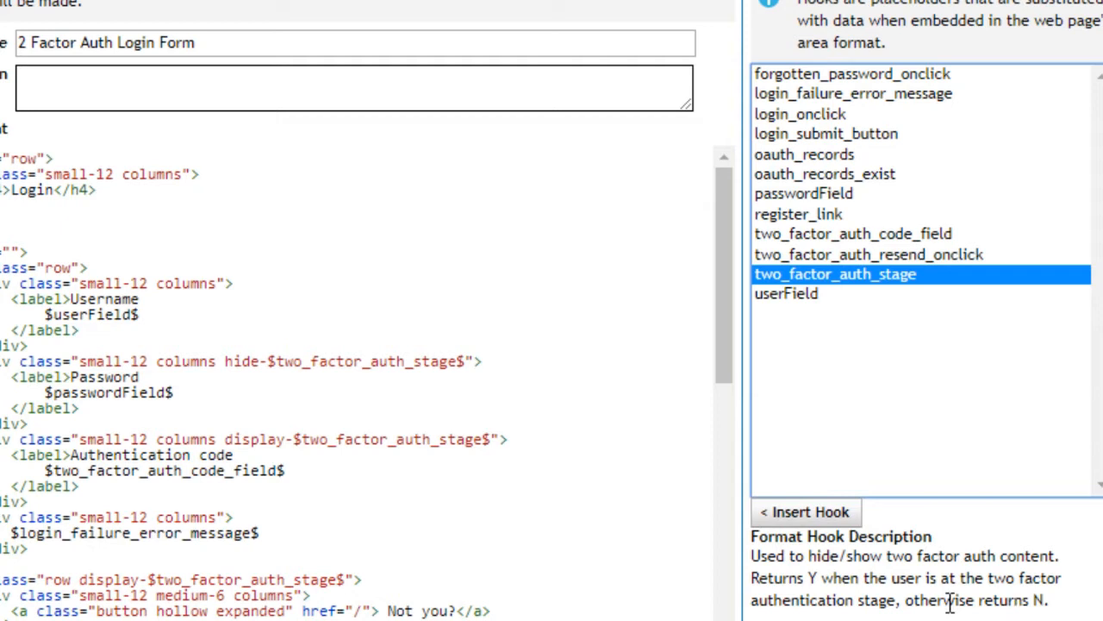
pyautogui.scroll(-6, 153, 297)
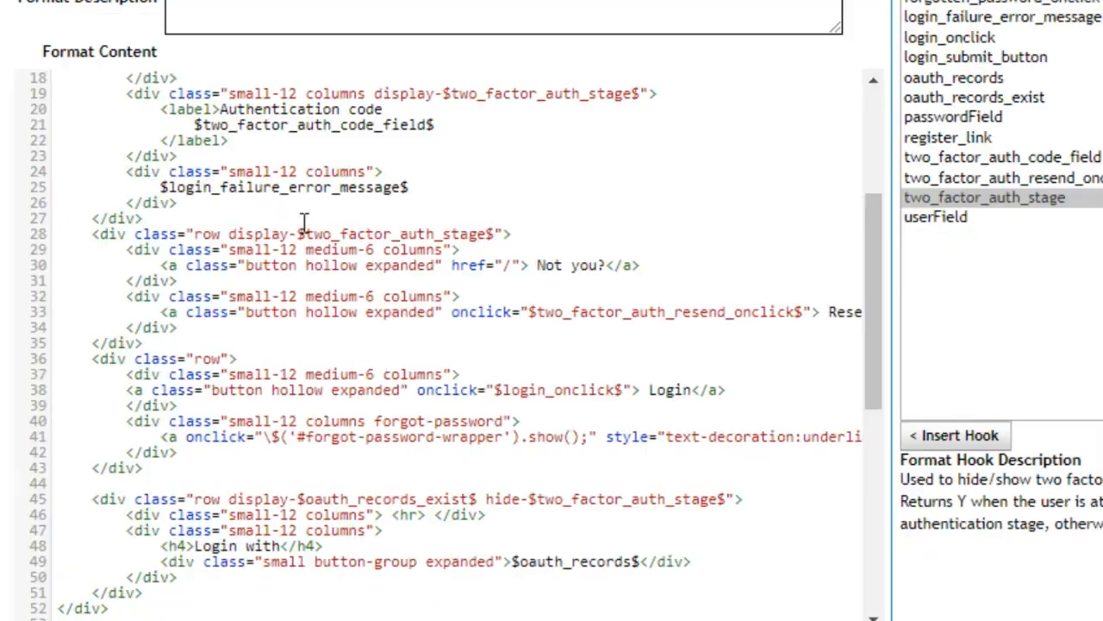
pyautogui.moveTo(80, 310); pyautogui.dragTo(349, 312)
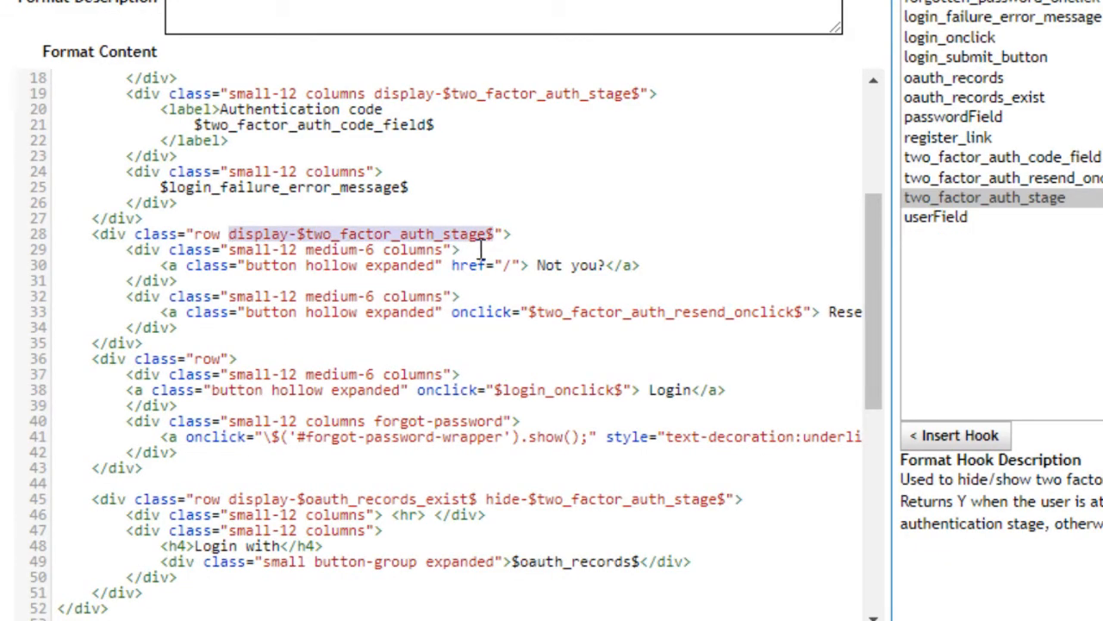
pyautogui.moveTo(486, 500); pyautogui.dragTo(729, 495)
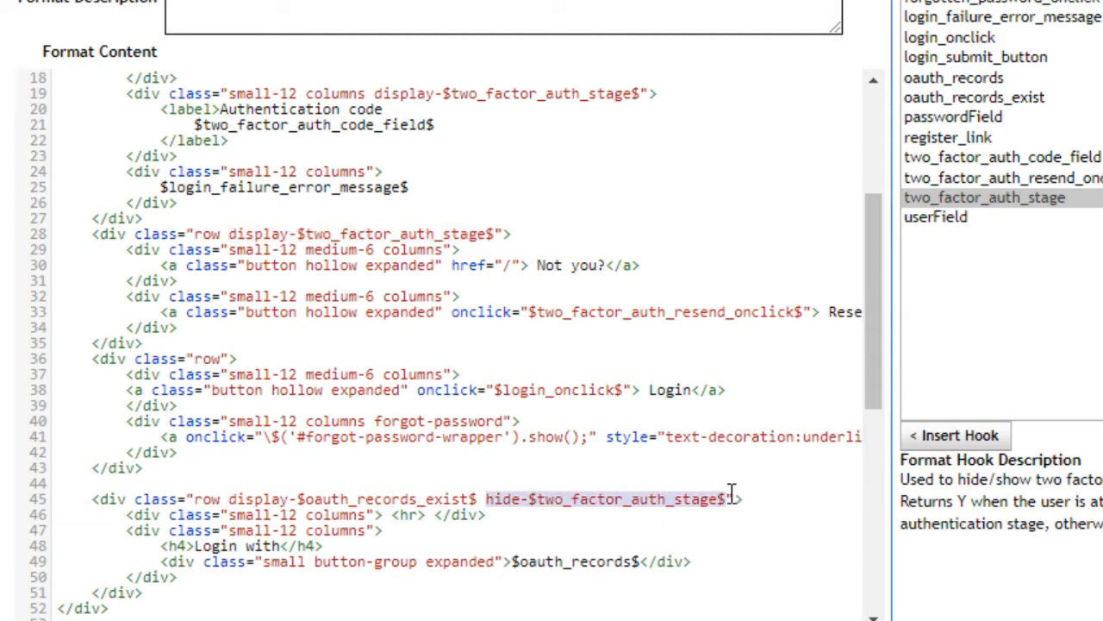
pyautogui.scroll(-7, 739, 476)
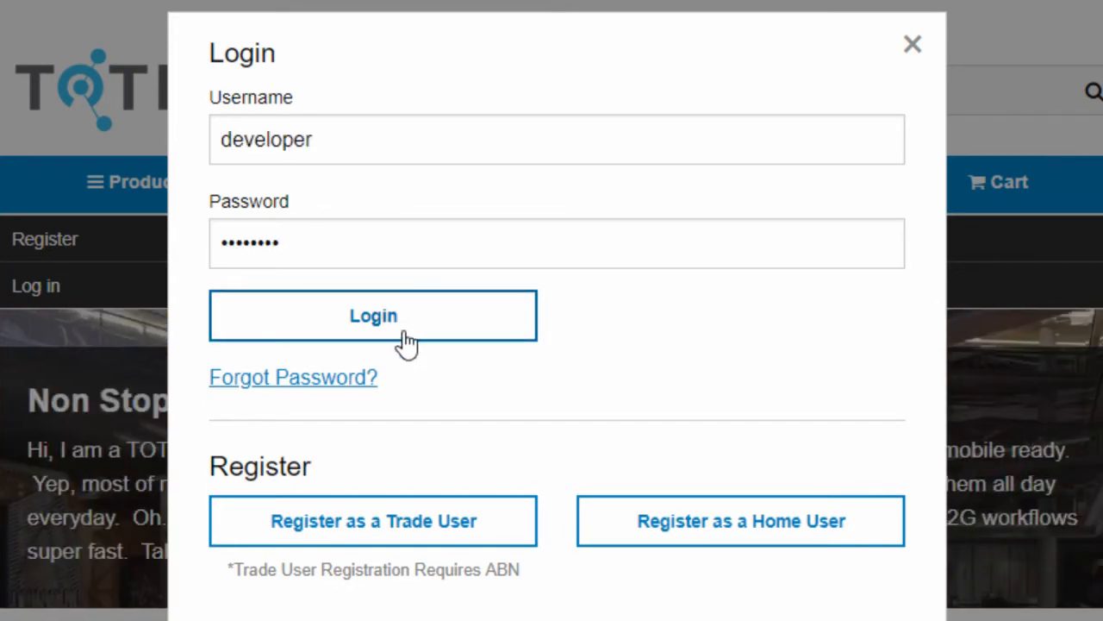
# Step: Log in to the storefront with username and password, then enter the SMS authentication code
pyautogui.click(399, 331)
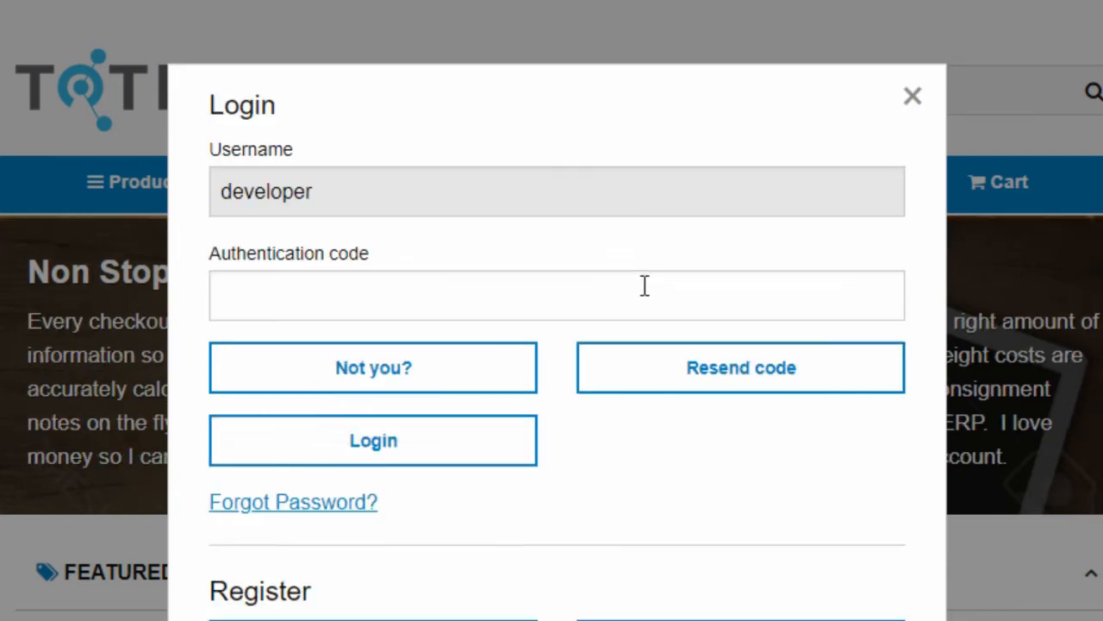
pyautogui.click(644, 285)
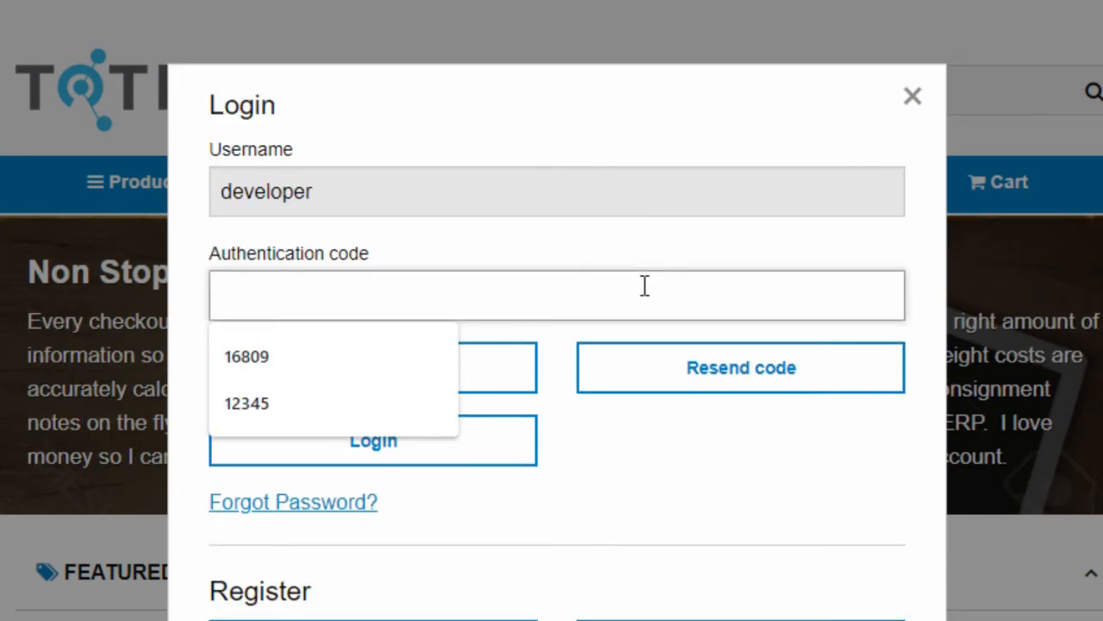
pyautogui.click(403, 450)
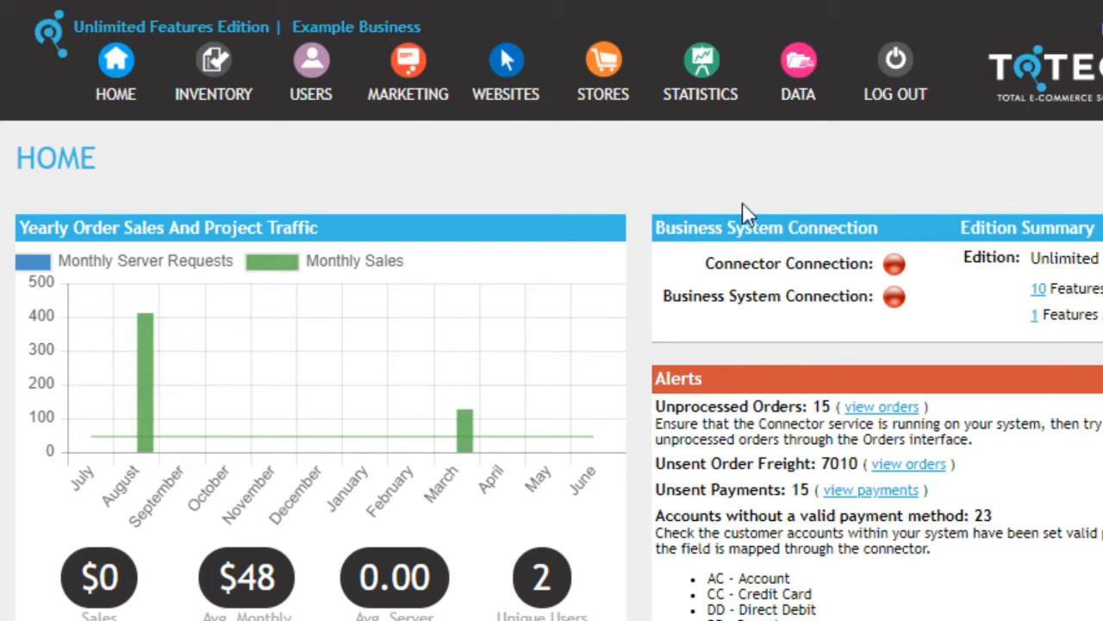
# Step: Search users by the demo user's login ID
pyautogui.click(310, 86)
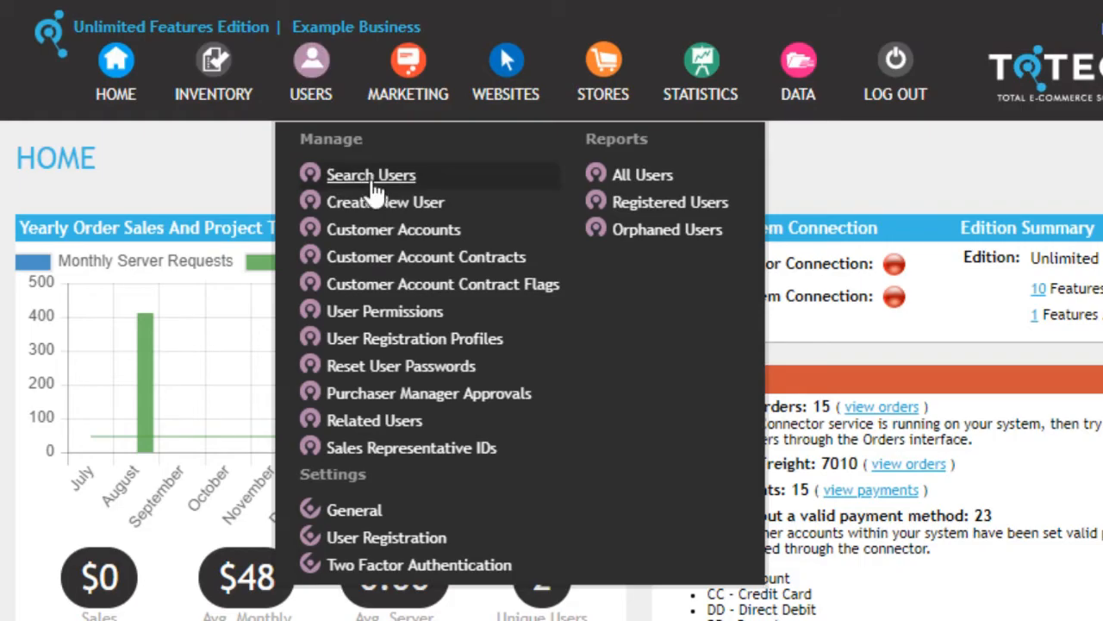
pyautogui.click(317, 181)
pyautogui.click(350, 200)
pyautogui.write('developer')
pyautogui.press('Return')
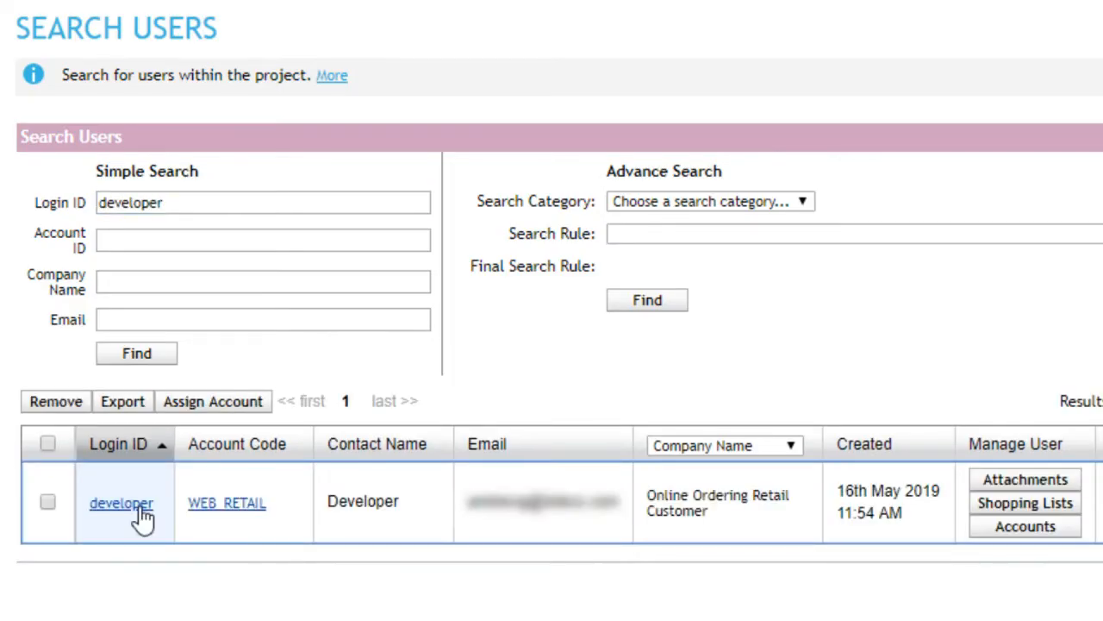
# Step: Open the found user's details and review the Two Factor Authentication setting
pyautogui.click(138, 507)
pyautogui.scroll(-3, 141, 518)
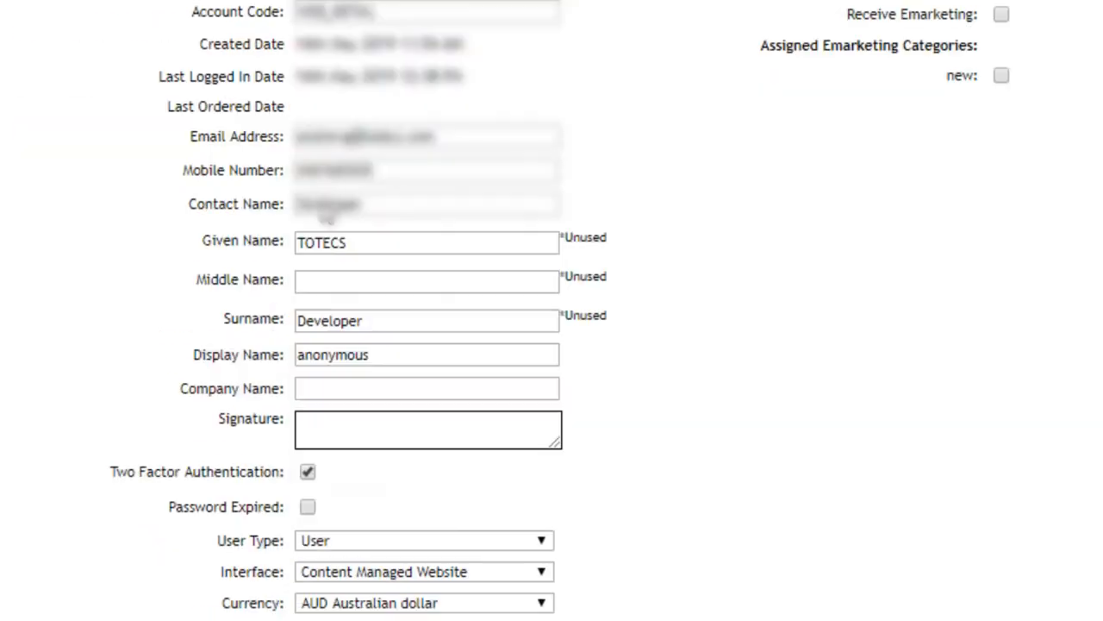
pyautogui.moveTo(111, 472); pyautogui.dragTo(280, 479)
pyautogui.click(357, 480)
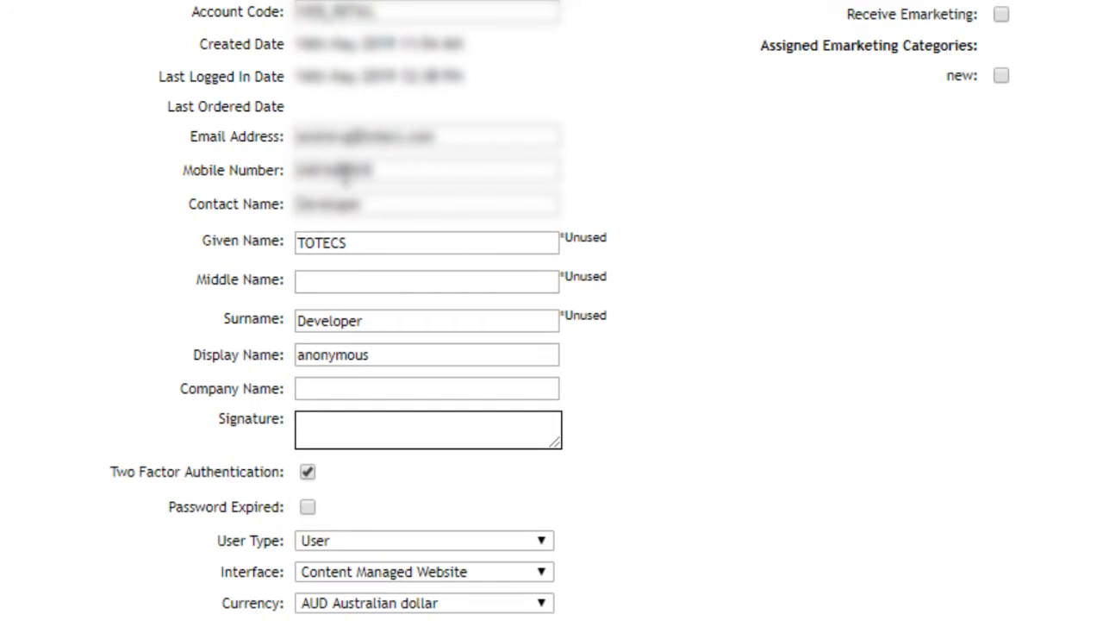
pyautogui.scroll(-3, 709, 421)
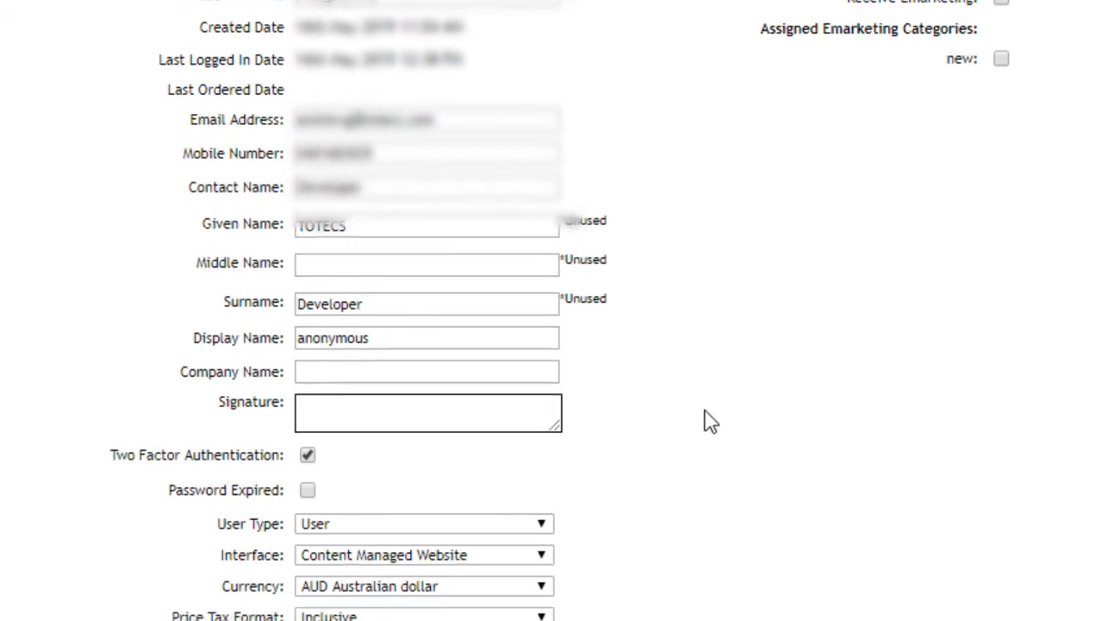
pyautogui.scroll(-2, 709, 421)
pyautogui.scroll(-1, 708, 420)
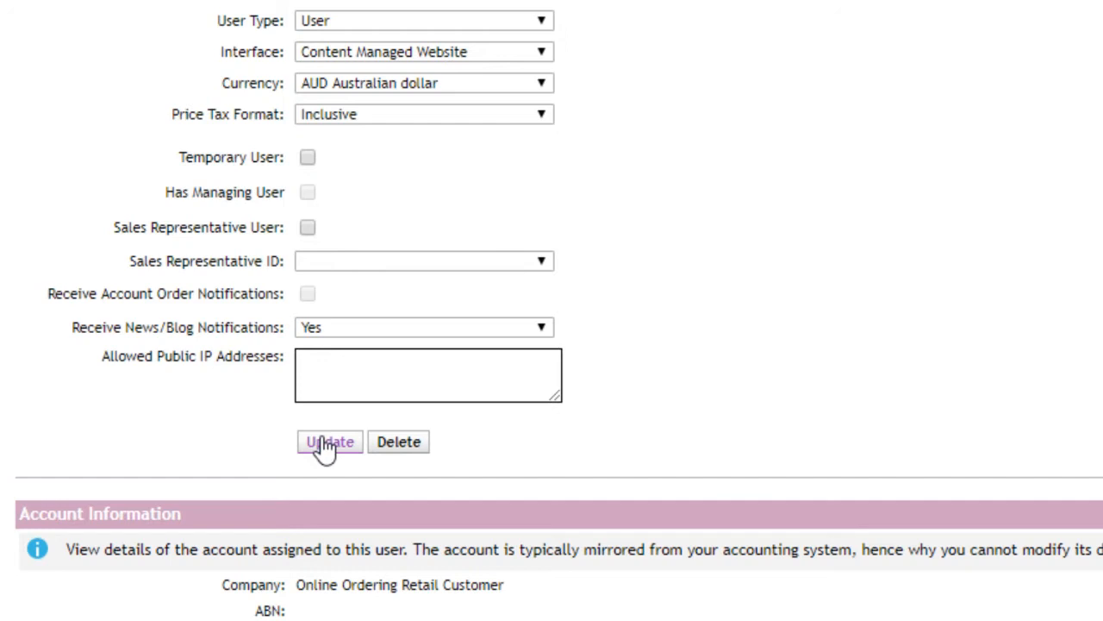
pyautogui.scroll(10, 746, 374)
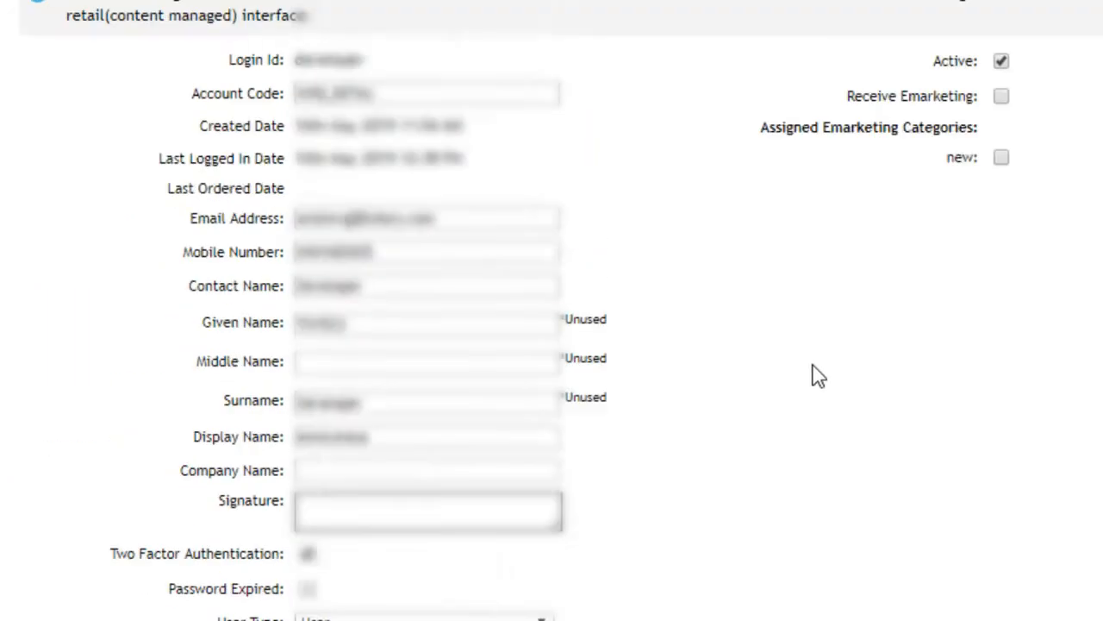
# Step: Open the DATA > Data Imports page
pyautogui.moveTo(810, 82)
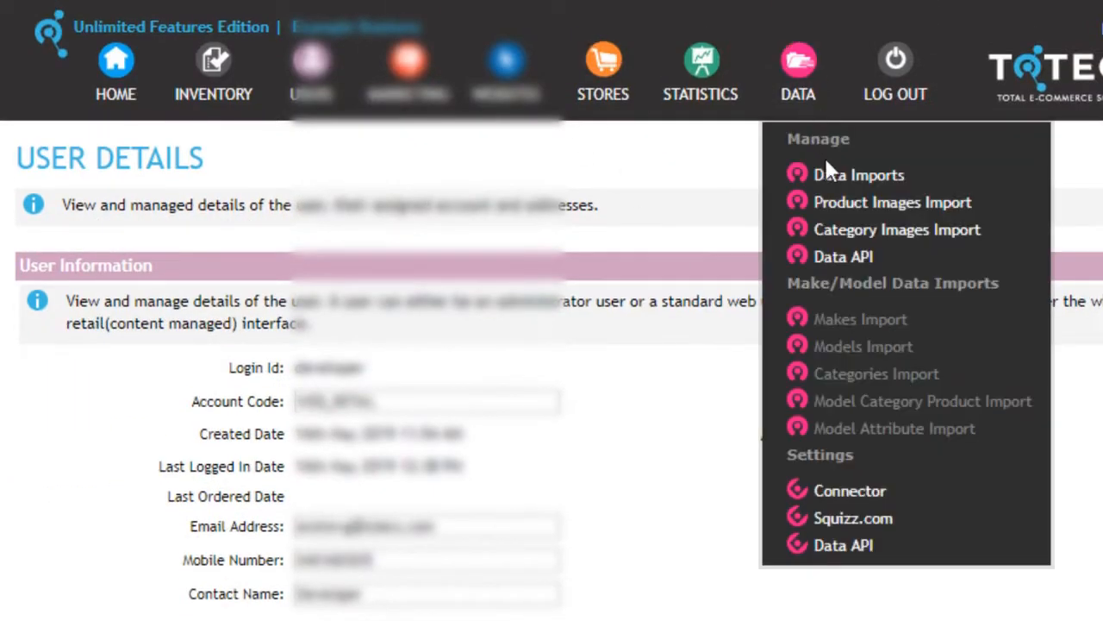
pyautogui.click(830, 177)
pyautogui.scroll(-3, 543, 271)
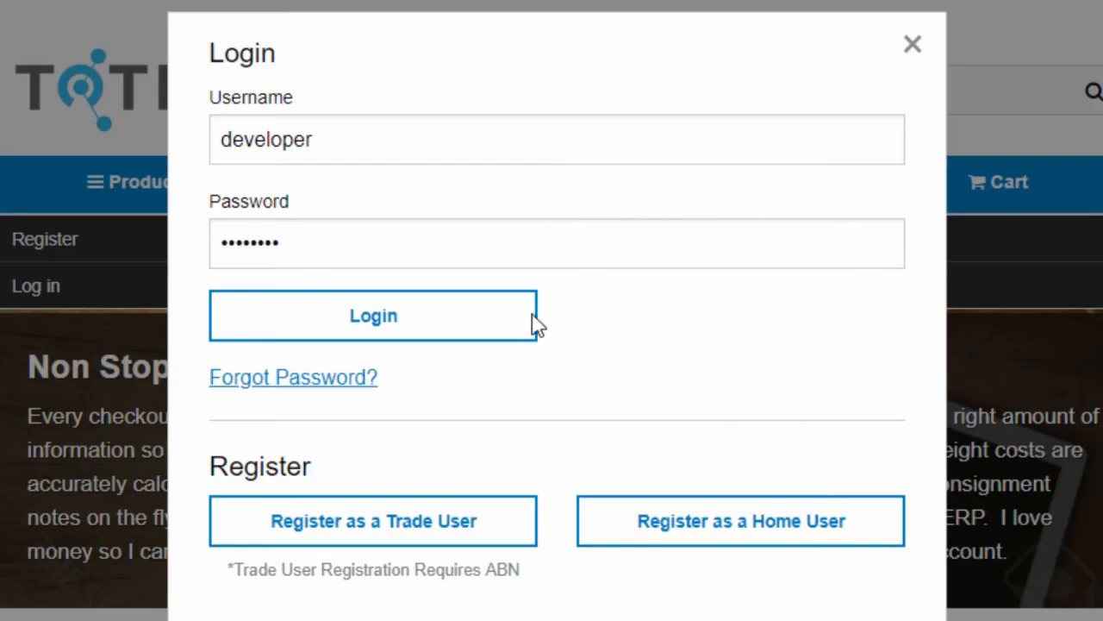
pyautogui.click(504, 332)
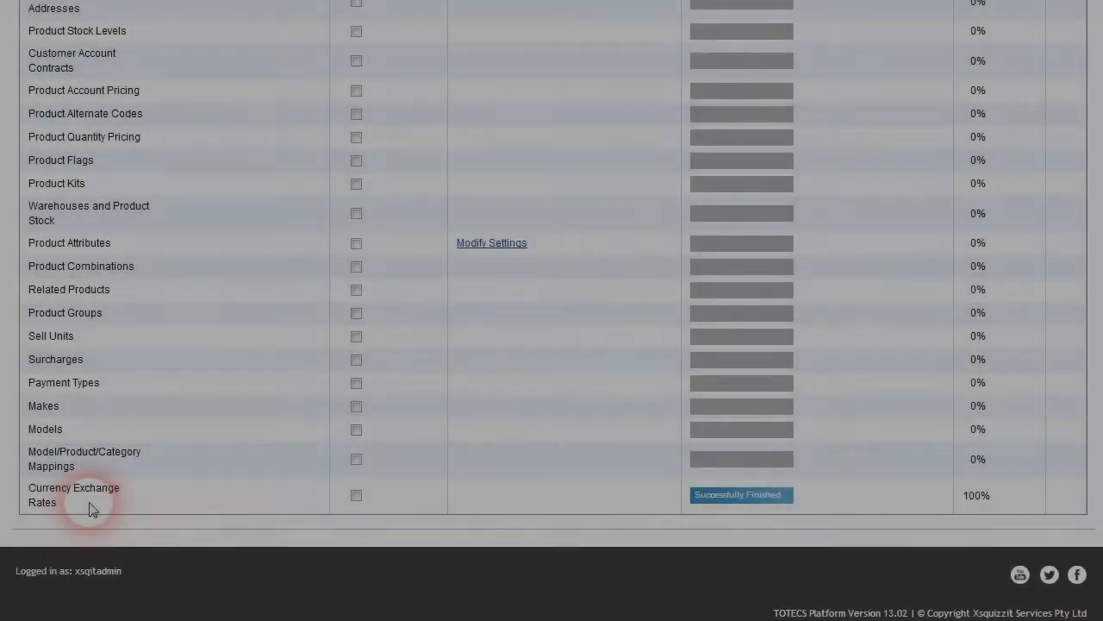
# Step: Point out the Currency Exchange Rates connector import
pyautogui.moveTo(95, 509); pyautogui.dragTo(35, 492)
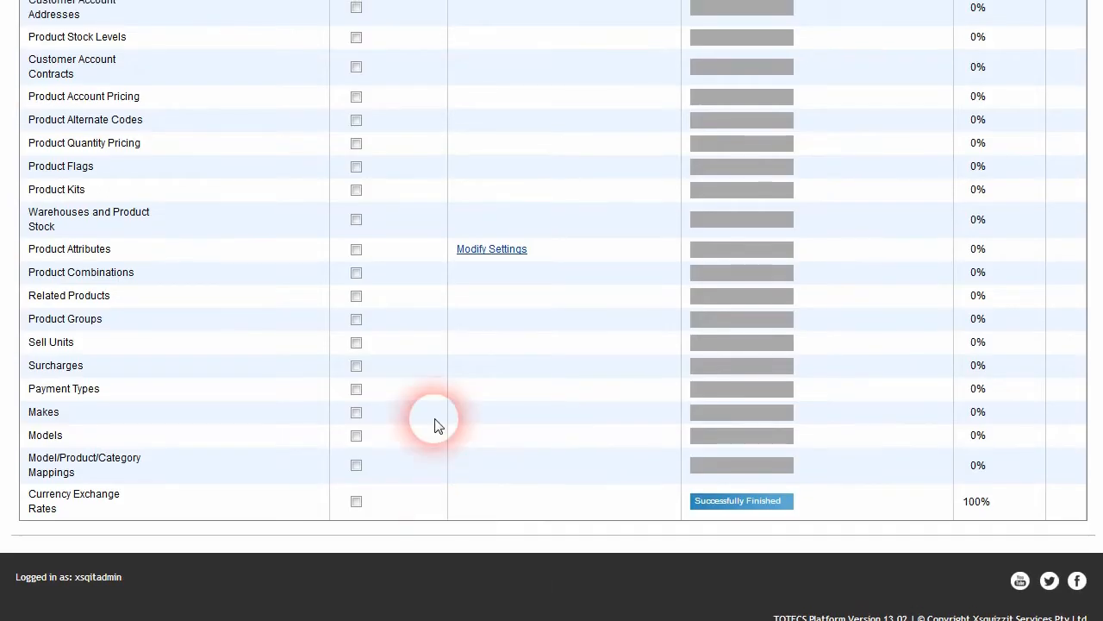
# Step: In Countries and Currency settings, list all currencies and make the United States dollar active
pyautogui.scroll(5, 426, 436)
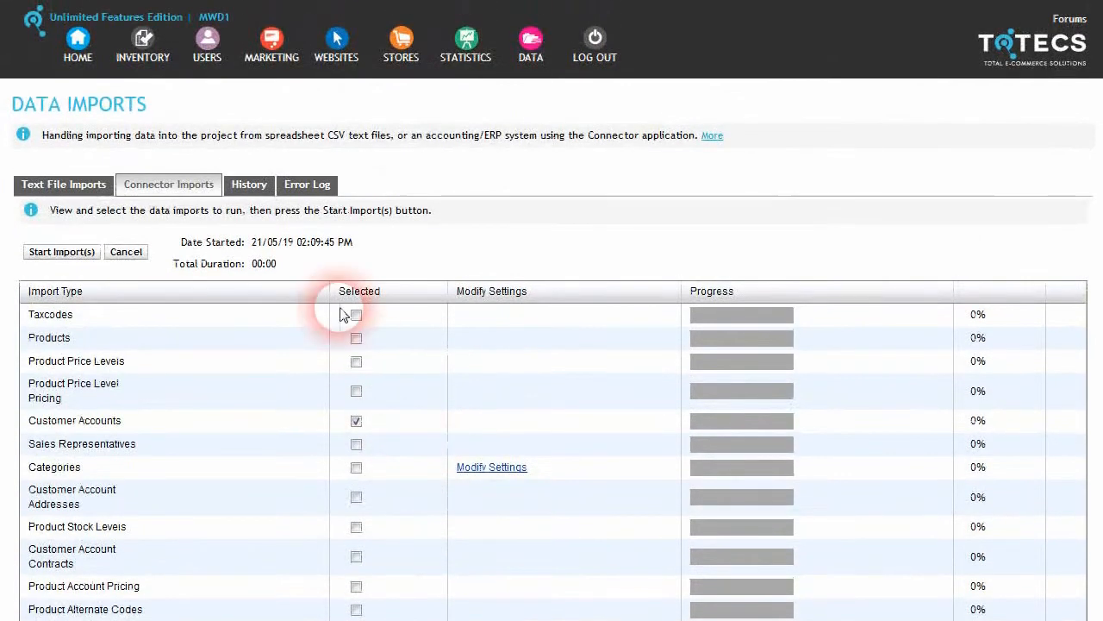
pyautogui.click(401, 43)
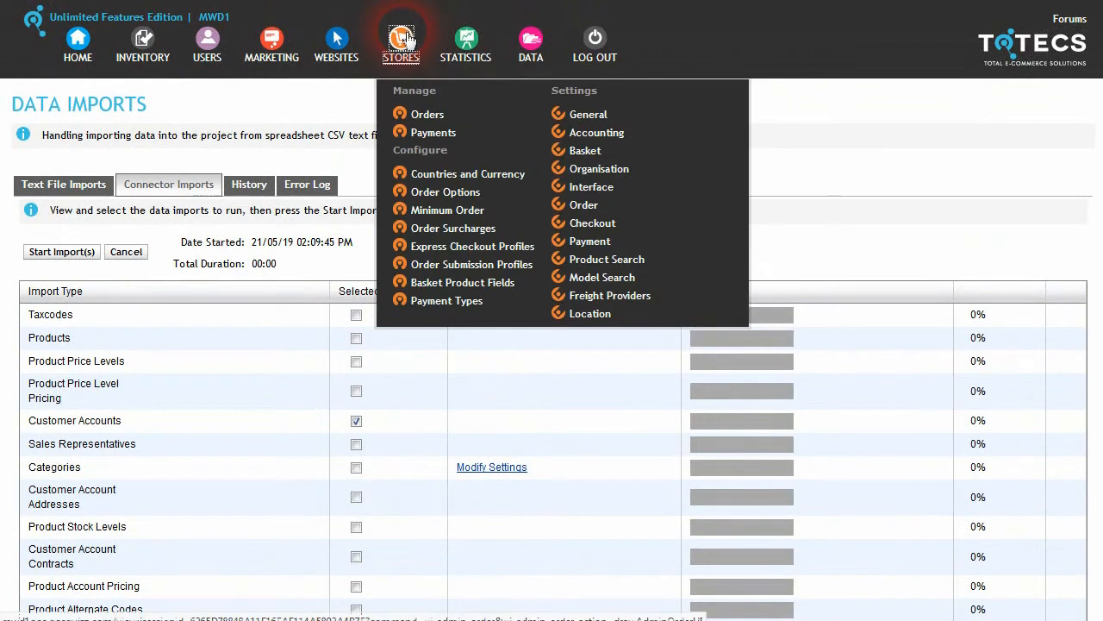
pyautogui.click(461, 175)
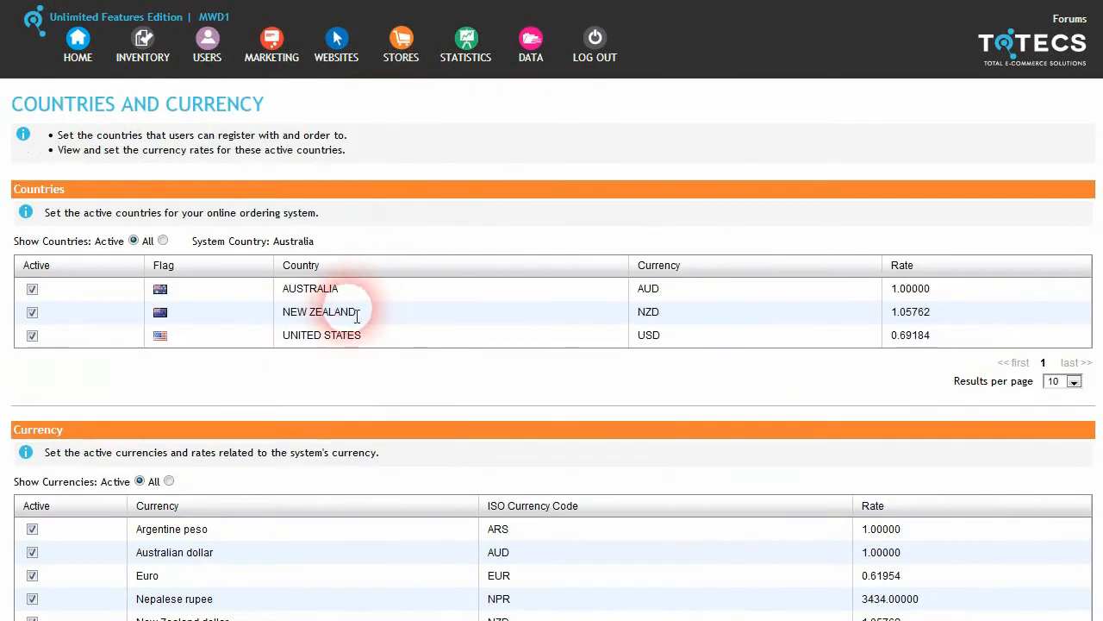
pyautogui.scroll(-3, 357, 316)
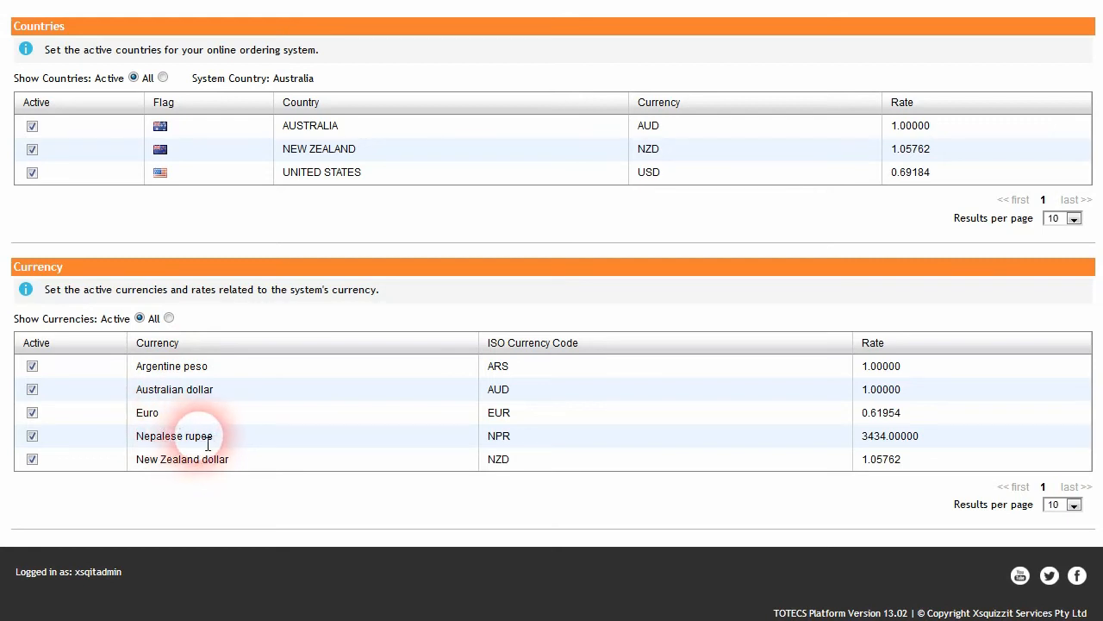
pyautogui.click(168, 318)
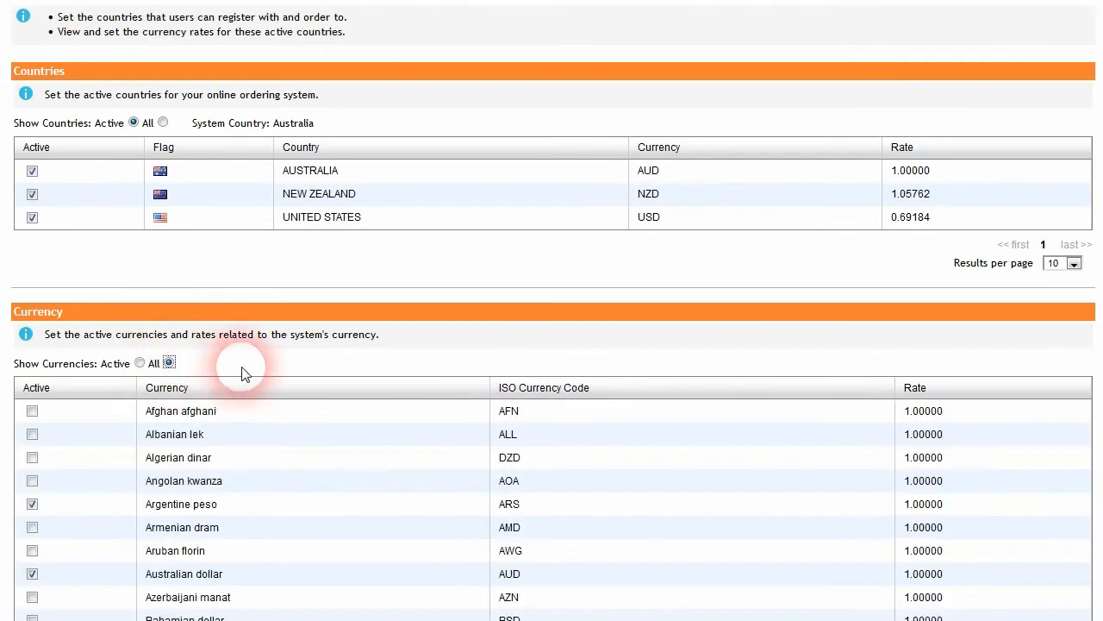
pyautogui.scroll(-2, 259, 377)
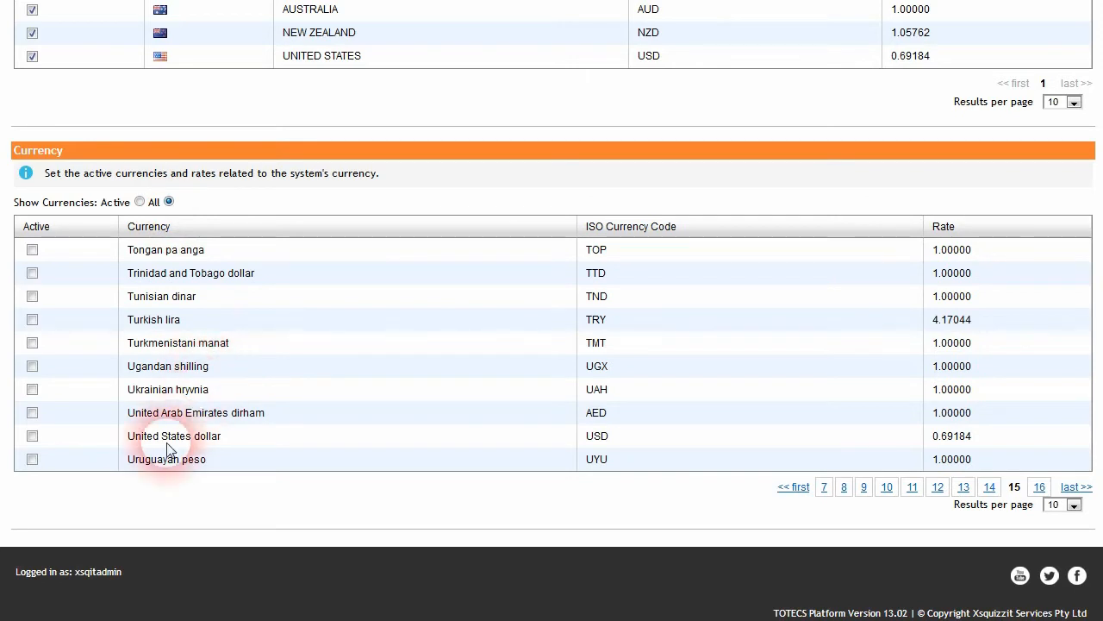
pyautogui.click(31, 435)
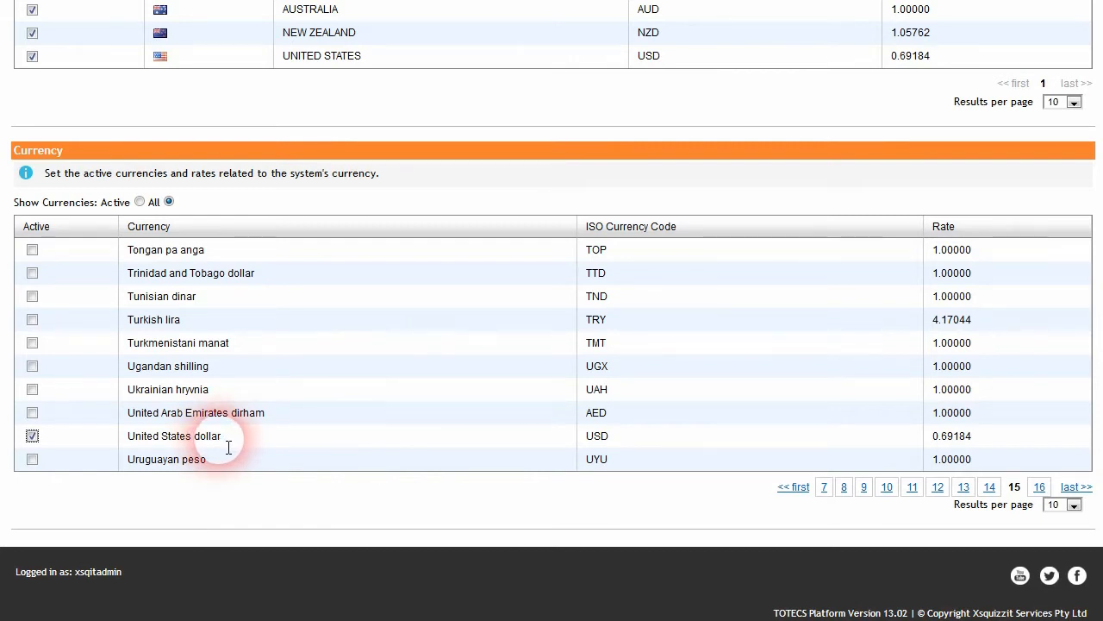
# Step: Show only active currencies and open STORES > General in a new tab
pyautogui.click(139, 202)
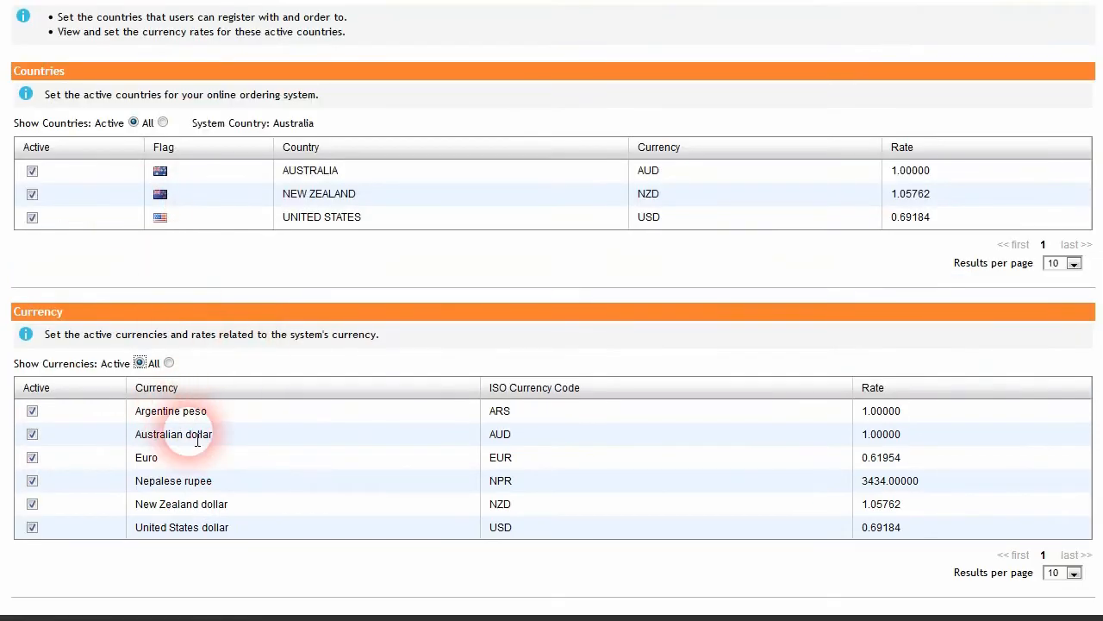
pyautogui.scroll(3, 197, 440)
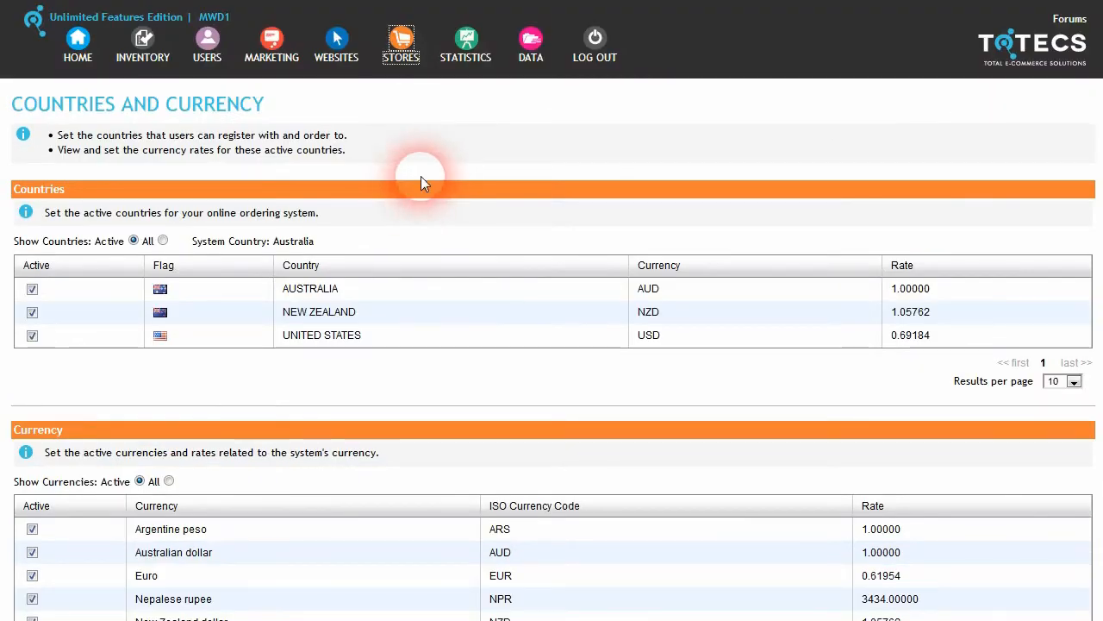
pyautogui.moveTo(401, 44)
pyautogui.rightClick(617, 118)
pyautogui.click(629, 133)
pyautogui.click(508, 0)
pyautogui.scroll(-10, 363, 249)
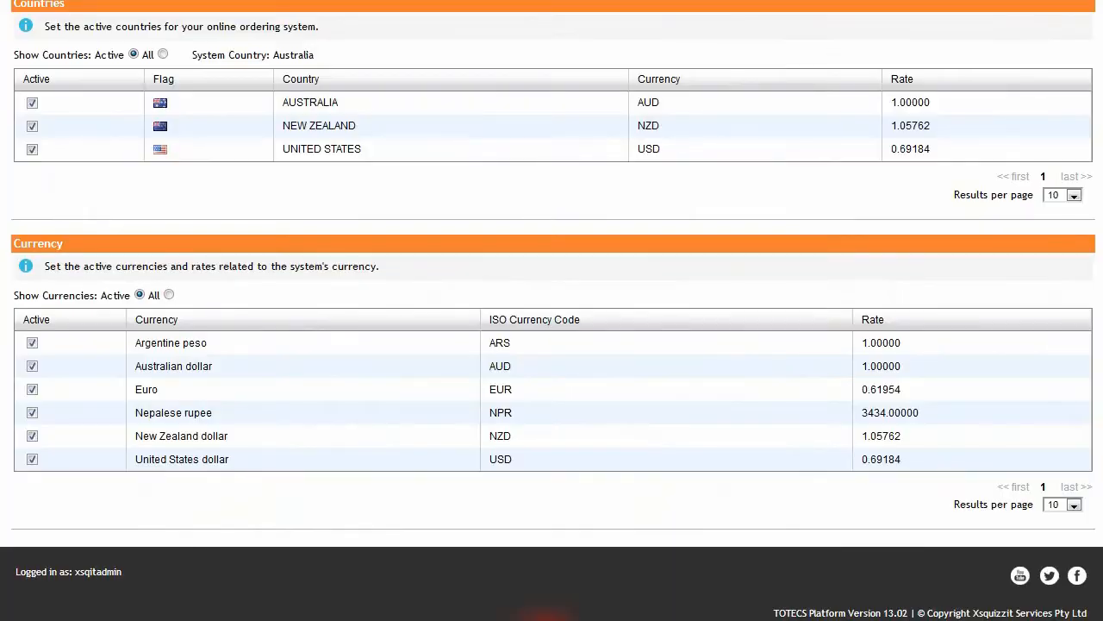
# Step: Change the New Zealand dollar rate from 1.05762 to 1.11762
pyautogui.click(864, 371)
pyautogui.click(862, 443)
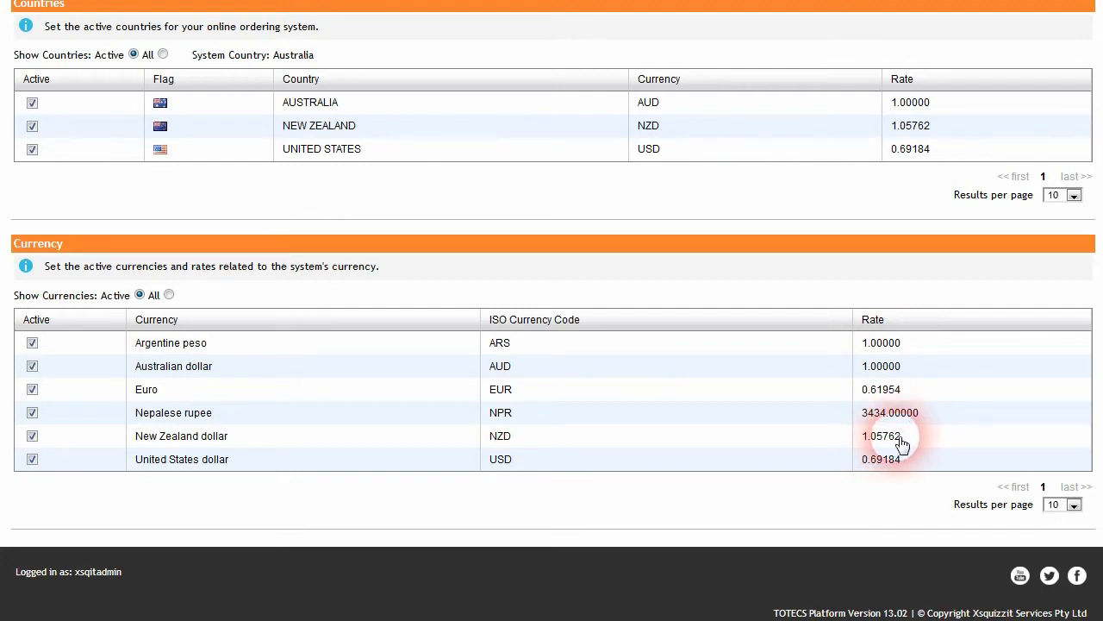
pyautogui.click(902, 442)
pyautogui.click(909, 446)
pyautogui.click(886, 447)
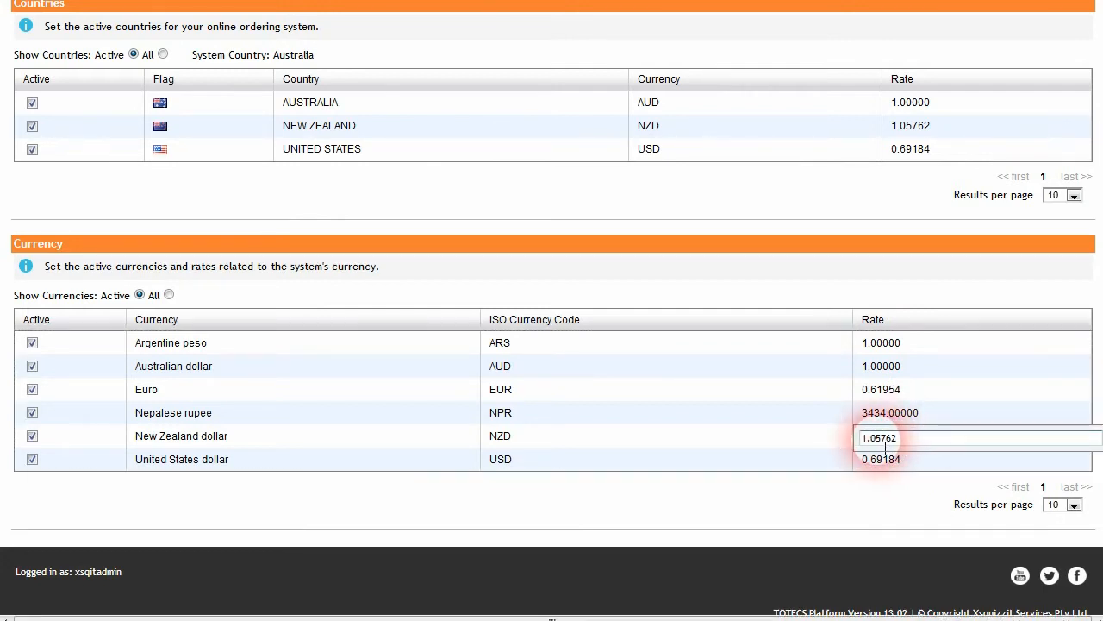
pyautogui.click(881, 443)
pyautogui.press('BackSpace')
pyautogui.press('BackSpace')
pyautogui.write('111')
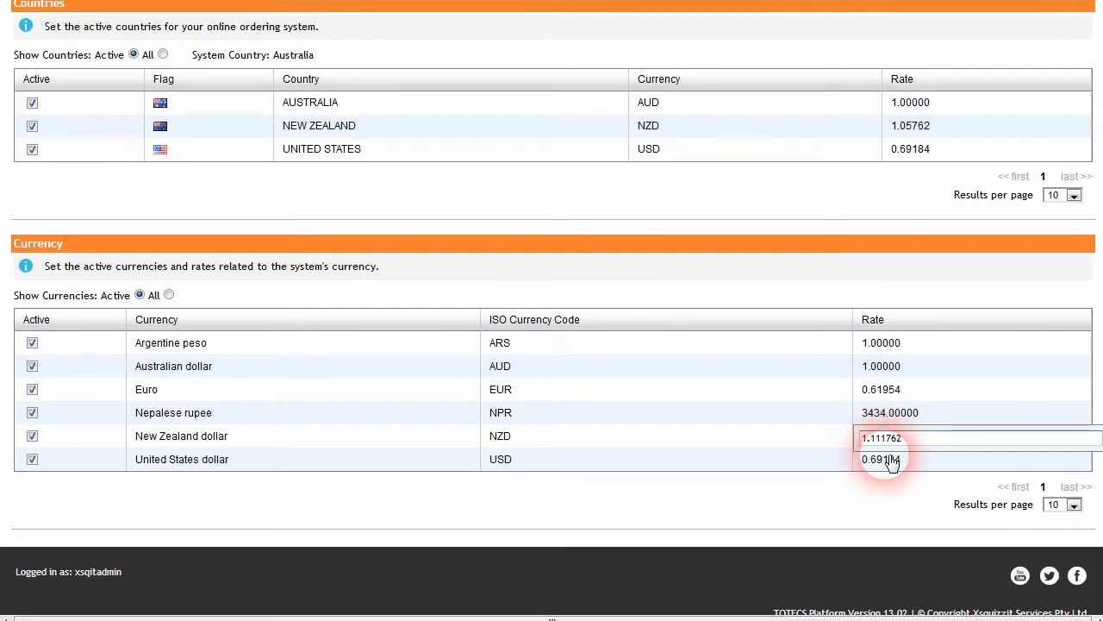
pyautogui.press('BackSpace')
pyautogui.click(905, 487)
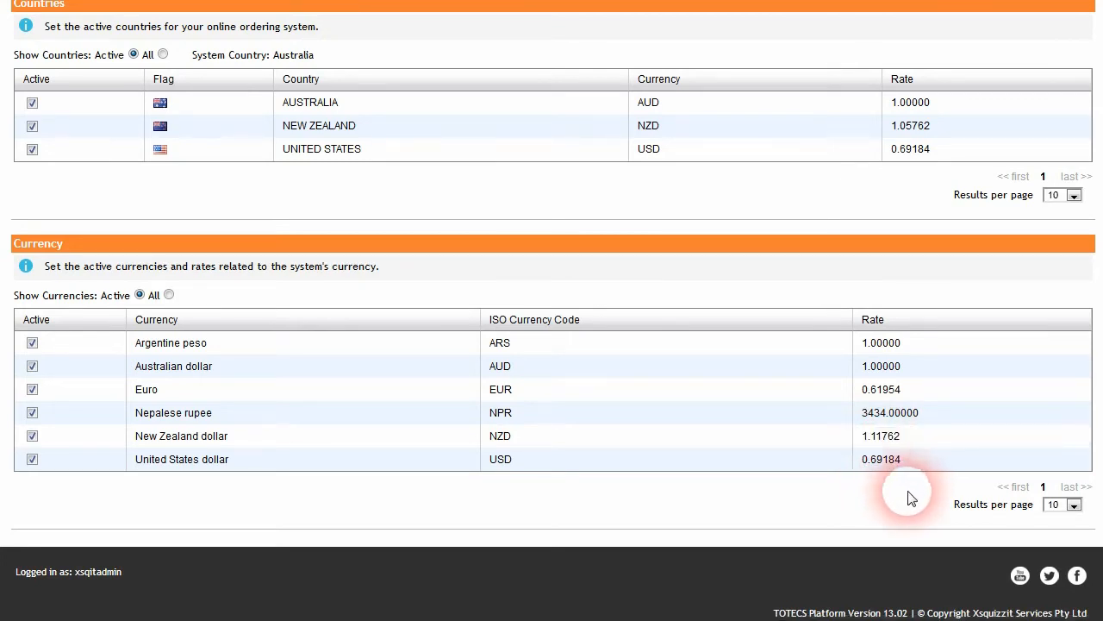
# Step: Go to the Data Imports page from the DATA menu
pyautogui.scroll(4, 301, 469)
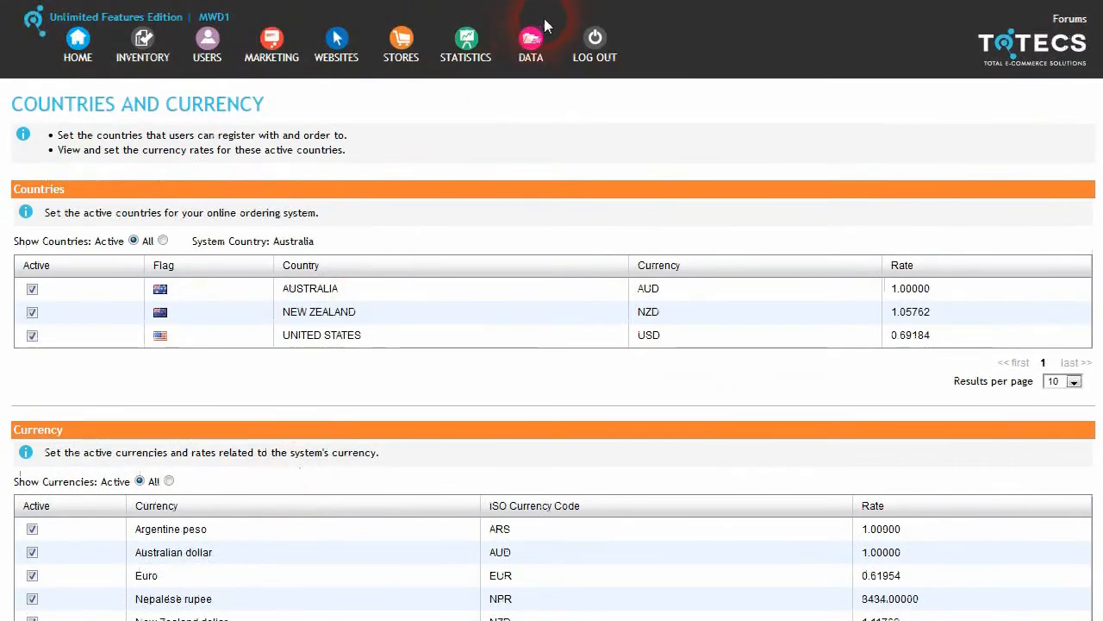
pyautogui.moveTo(533, 39)
pyautogui.rightClick(564, 126)
pyautogui.press('Escape')
# Step: Select the Currency Exchange Rates import under Connector Imports
pyautogui.click(564, 115)
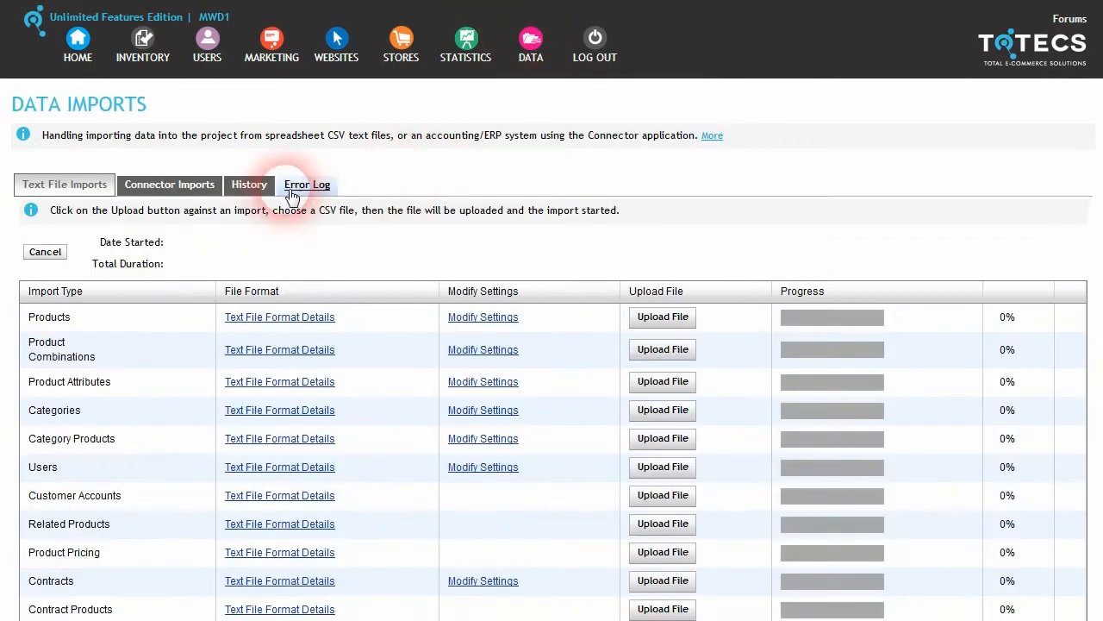
pyautogui.click(164, 184)
pyautogui.scroll(-5, 233, 277)
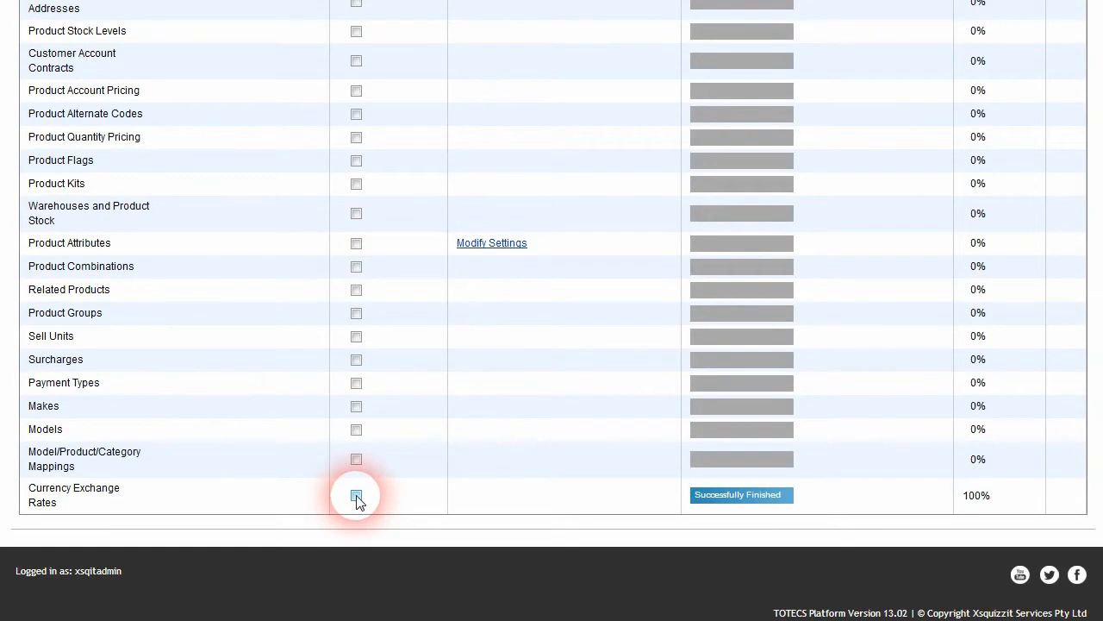
pyautogui.click(357, 495)
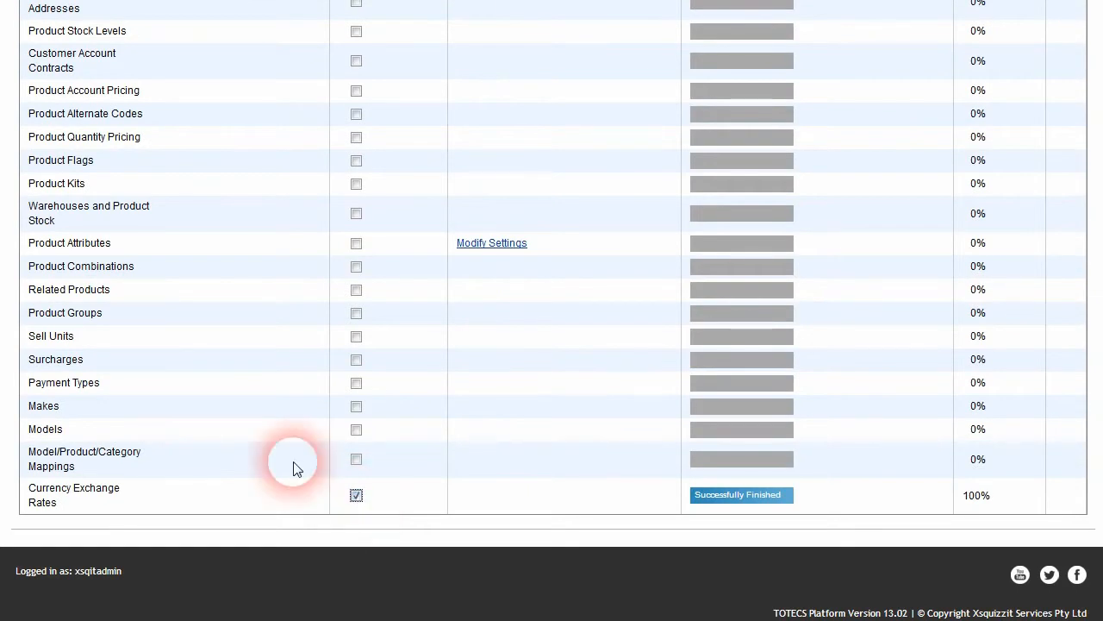
pyautogui.scroll(10, 296, 468)
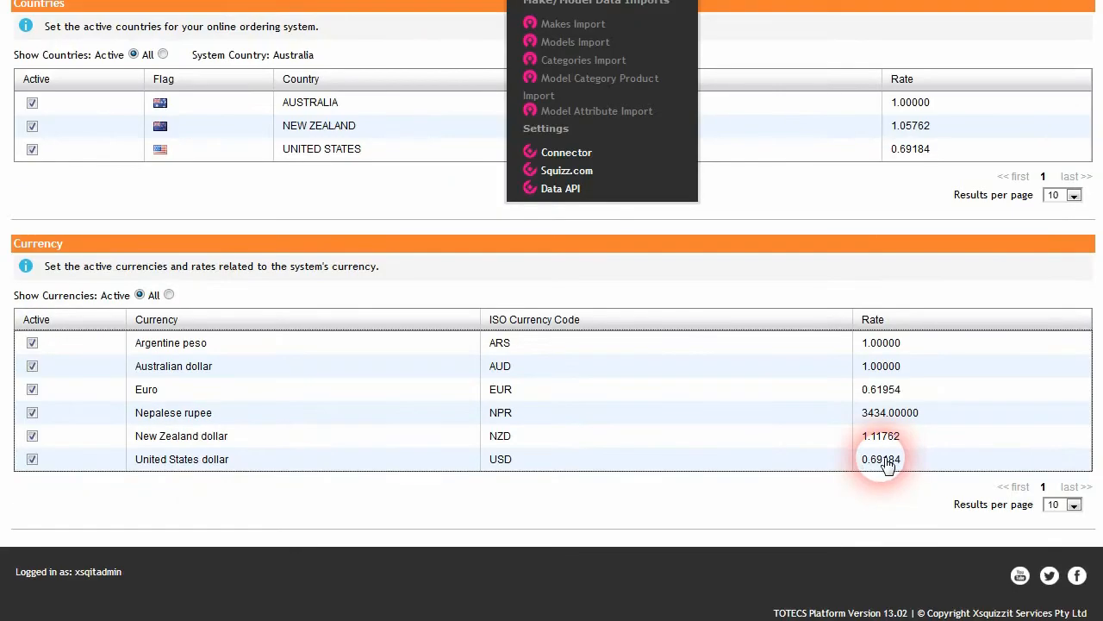
# Step: Set the US dollar and Euro rates to 1, save, and bring Squizz.com Connector forward
pyautogui.click(888, 465)
pyautogui.write('1')
pyautogui.click(882, 389)
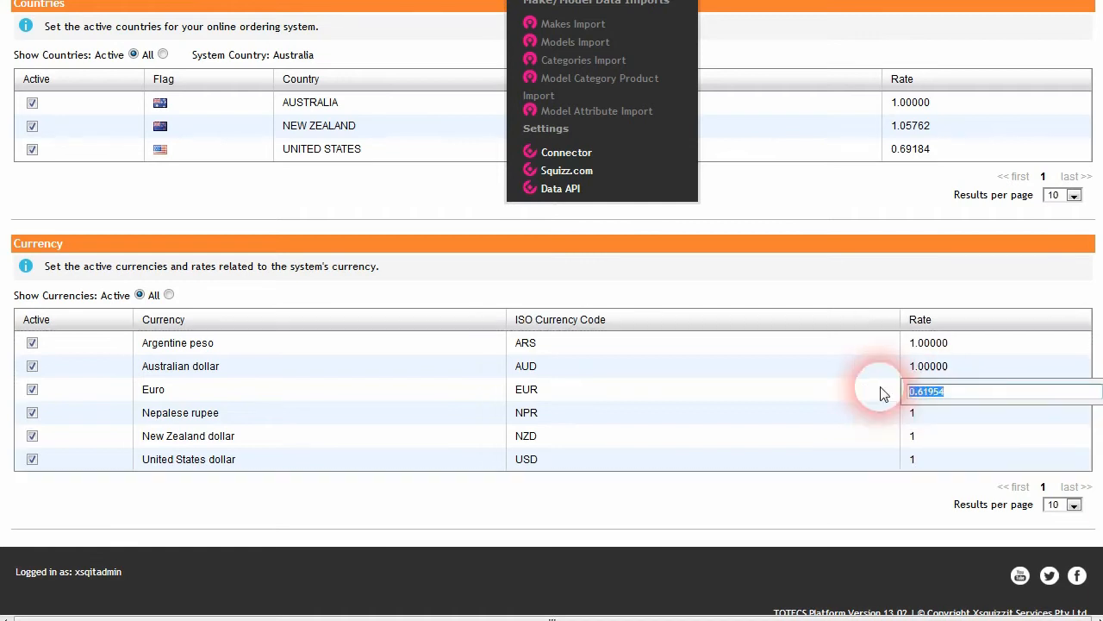
pyautogui.write('1')
pyautogui.press('Return')
pyautogui.hotkey('alt', 'Tab')
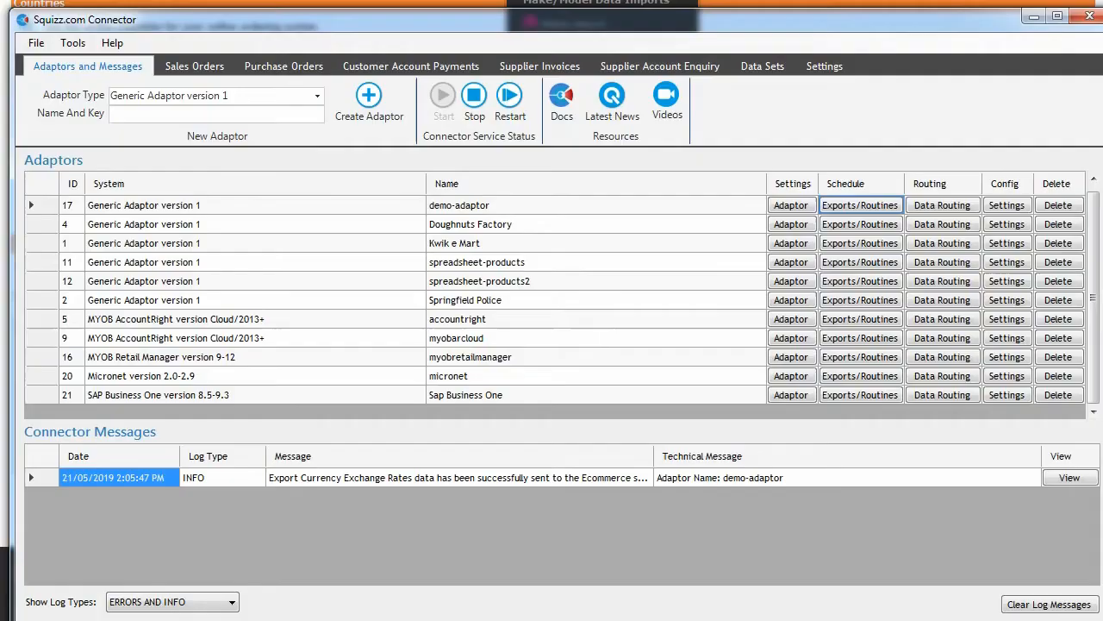
# Step: Open the demo adaptor's settings and preset list, then close them unchanged
pyautogui.click(1007, 205)
pyautogui.click(545, 52)
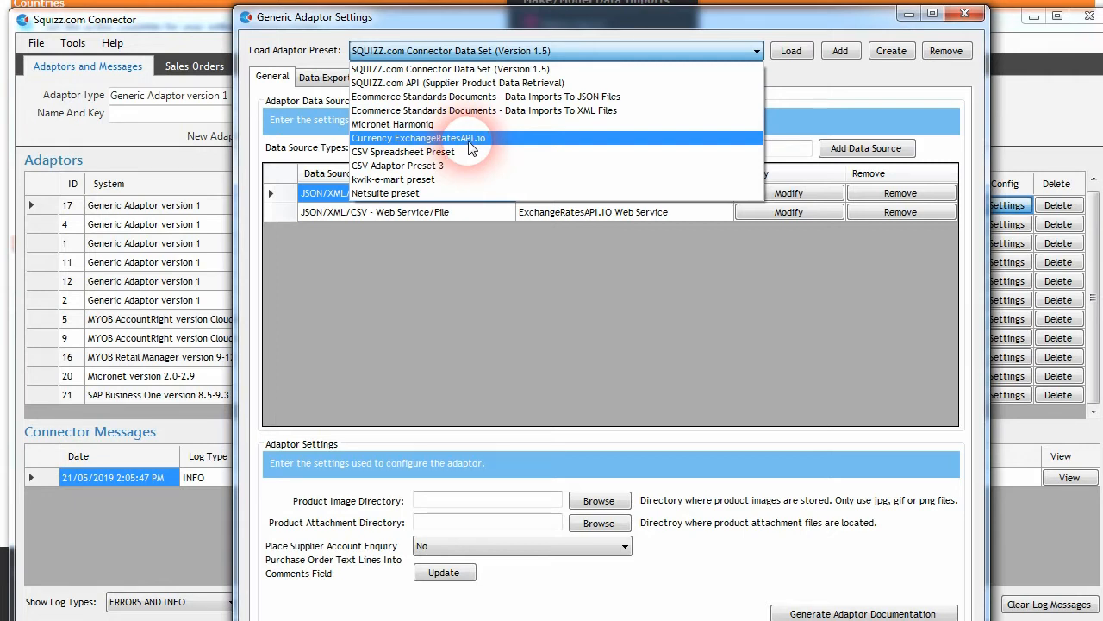
pyautogui.click(972, 27)
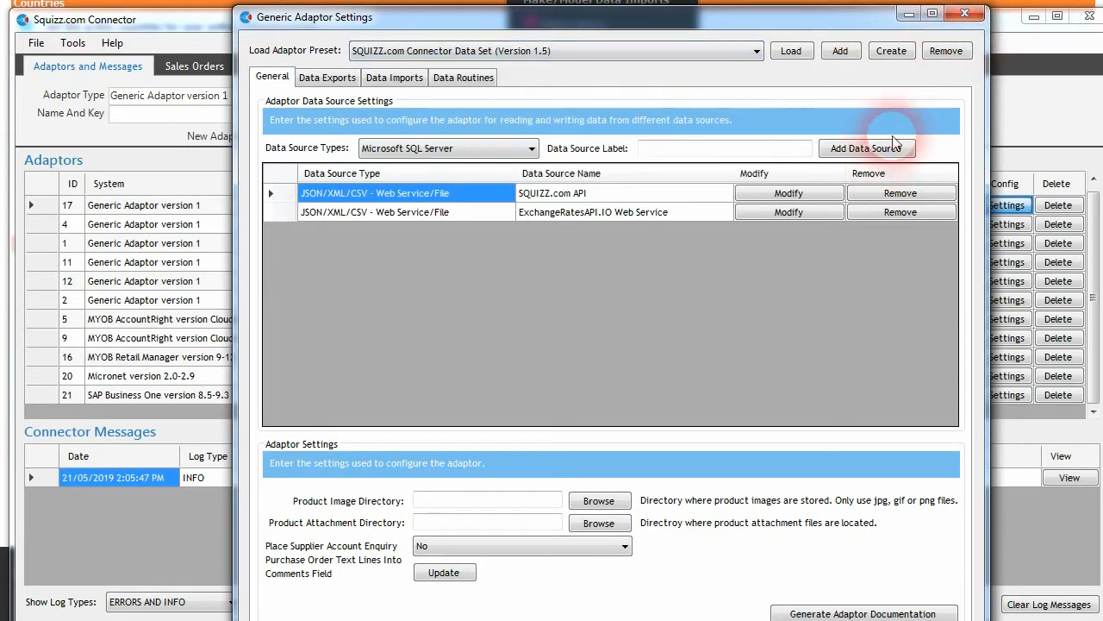
pyautogui.click(965, 14)
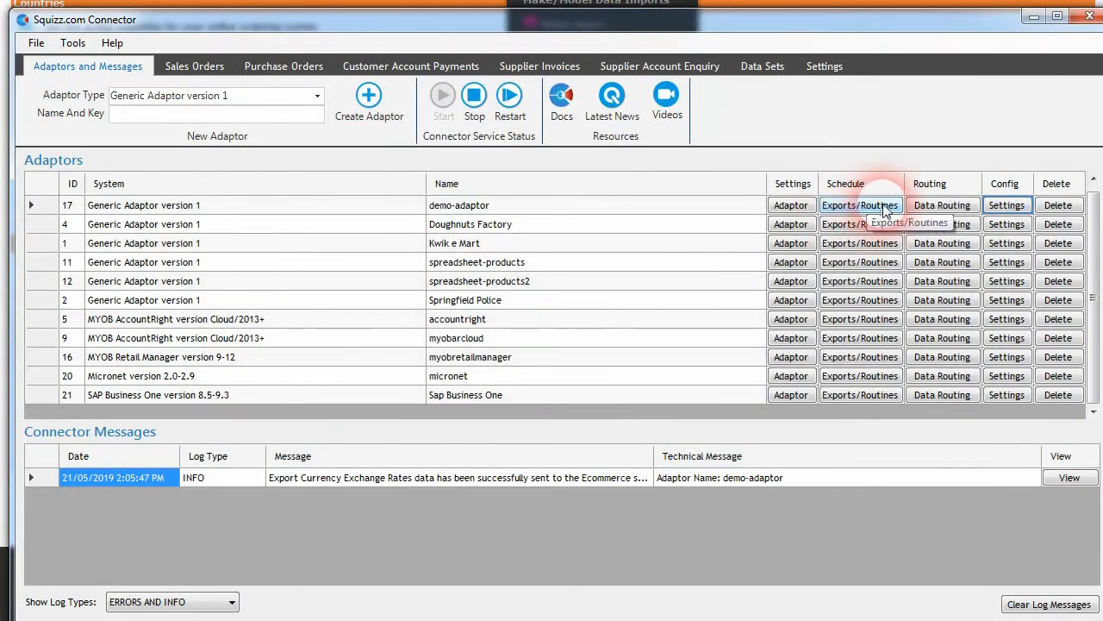
# Step: Run a one-off Full export of currency exchange rates from the demo adaptor
pyautogui.click(883, 207)
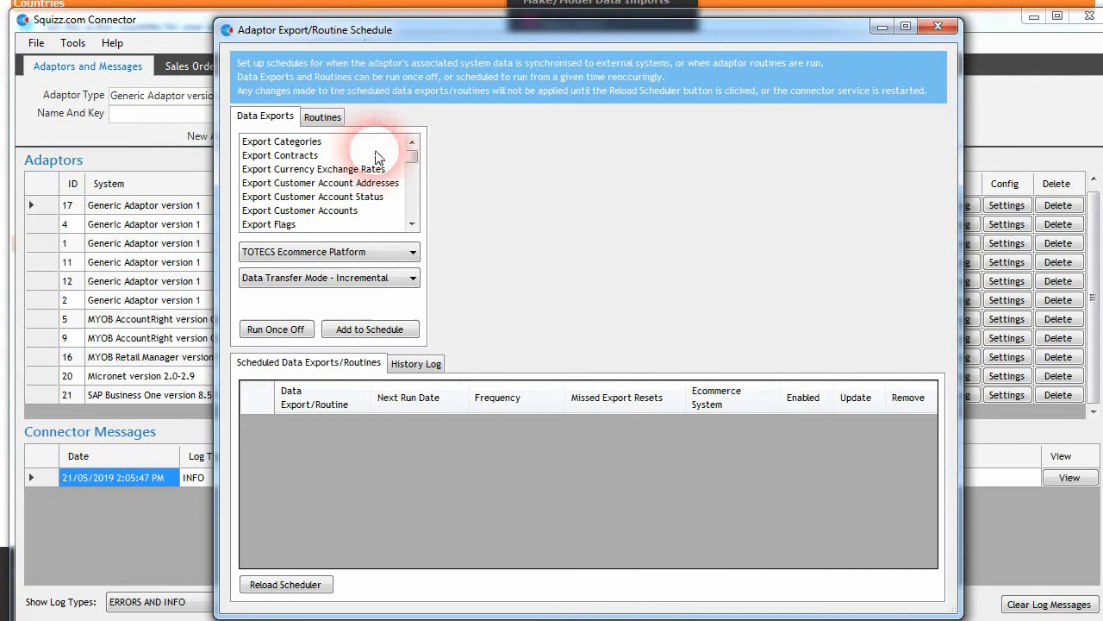
pyautogui.click(341, 169)
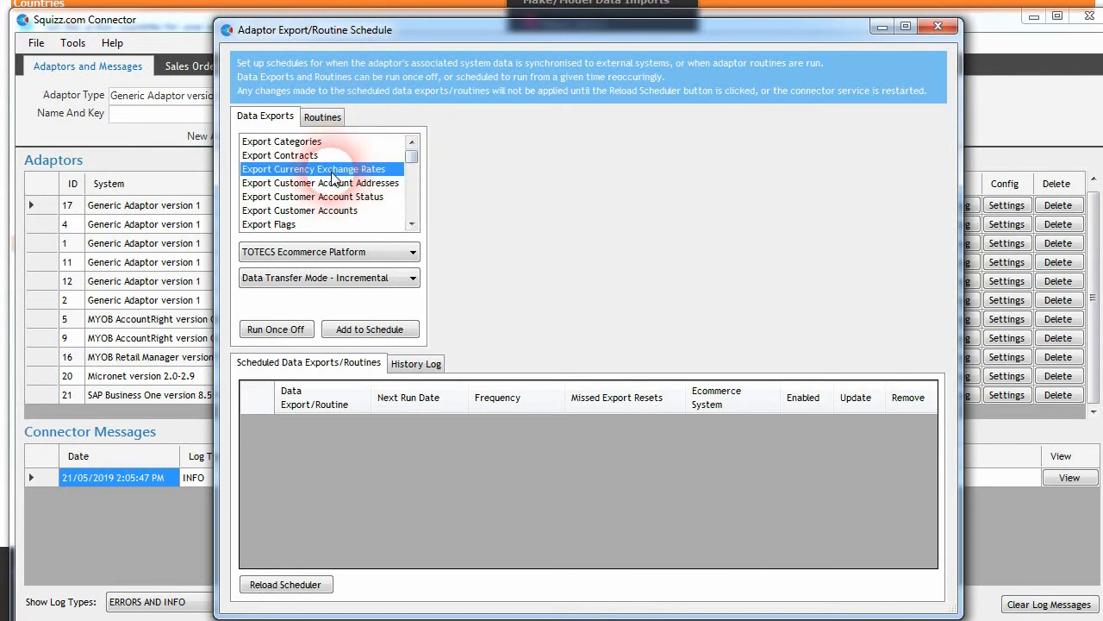
pyautogui.click(317, 278)
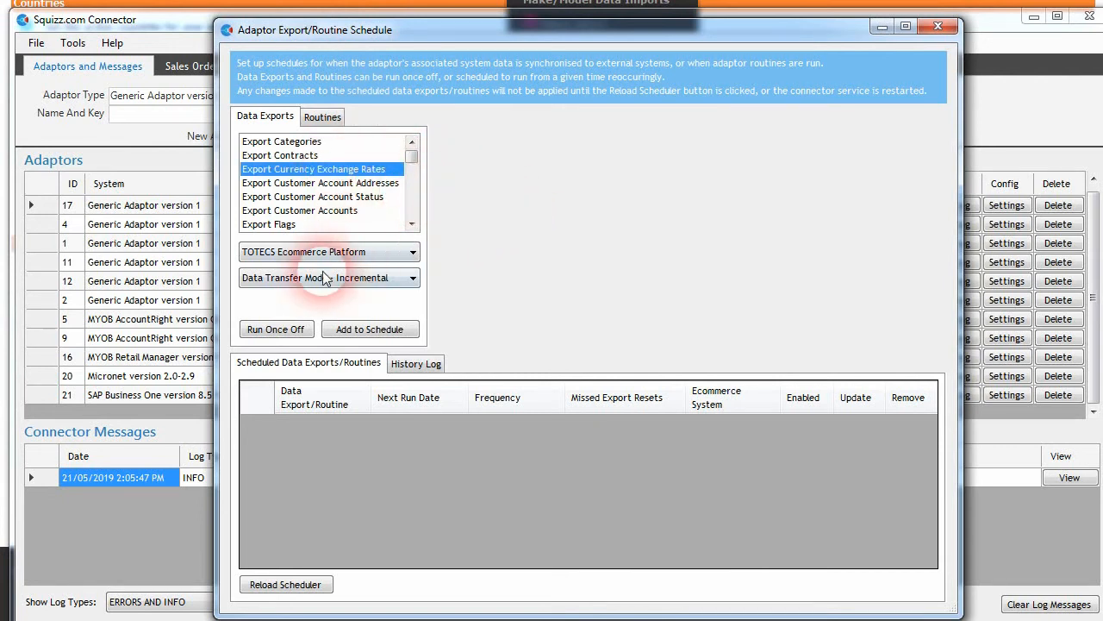
pyautogui.click(284, 304)
pyautogui.click(276, 329)
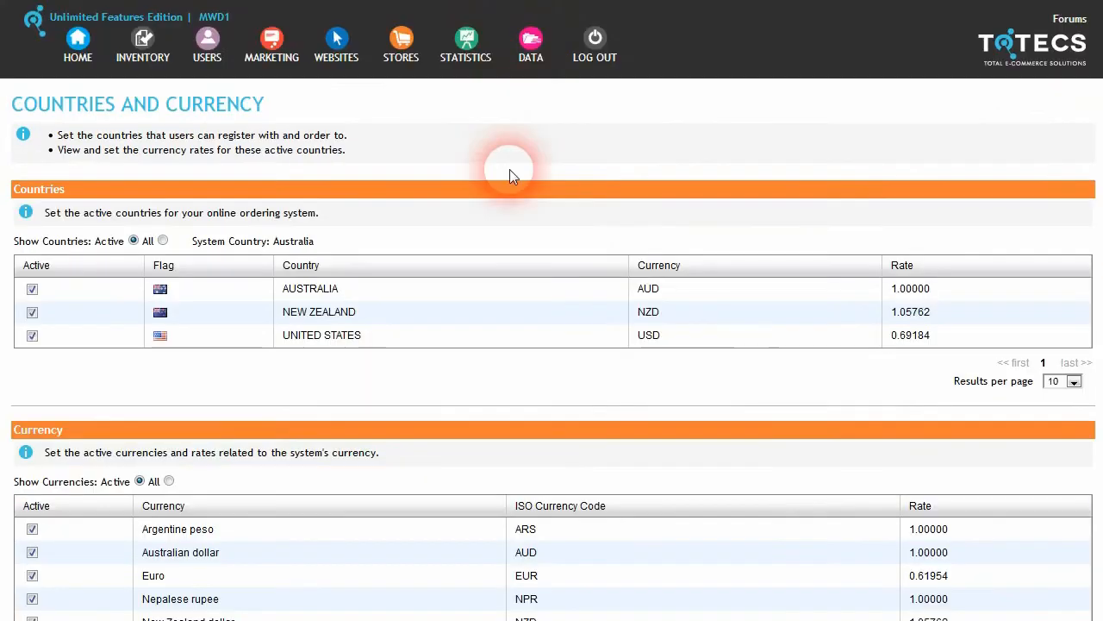
# Step: Scroll the currency table to check rates: Euro 0.61954, NZ dollar 1.05762, US dollar 0.69184
pyautogui.scroll(-3, 510, 169)
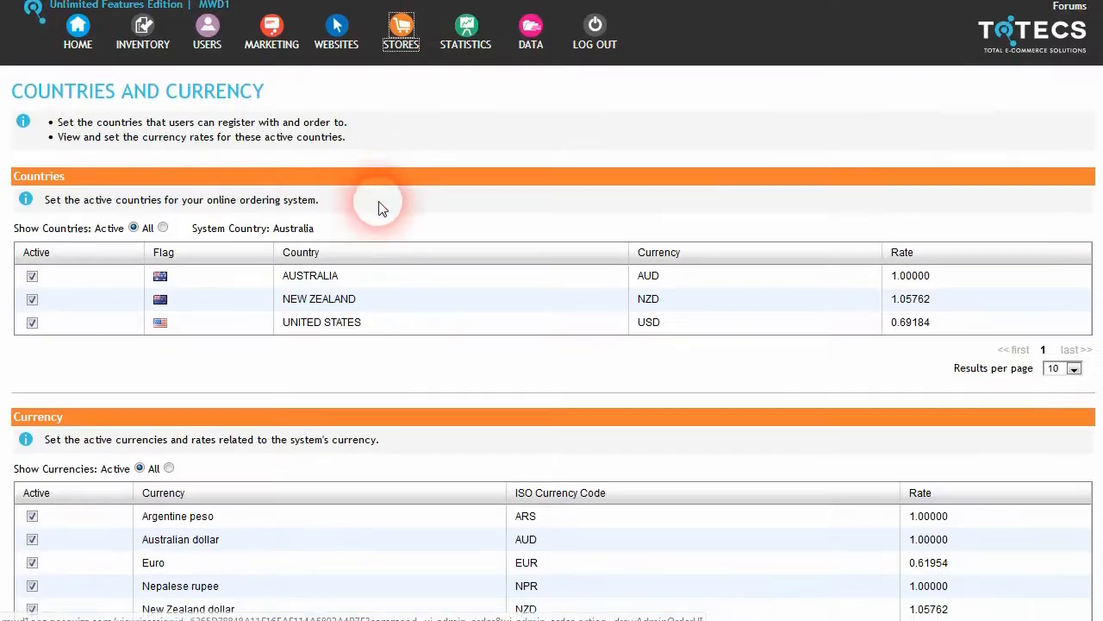
pyautogui.scroll(-2, 323, 284)
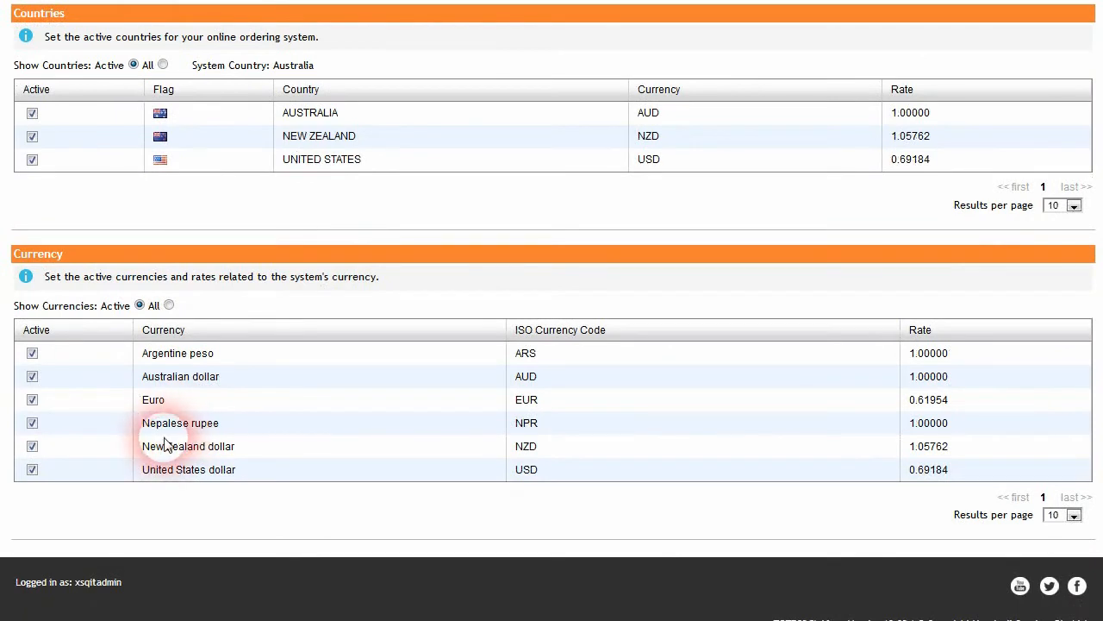
pyautogui.scroll(2, 185, 465)
pyautogui.scroll(1, 189, 470)
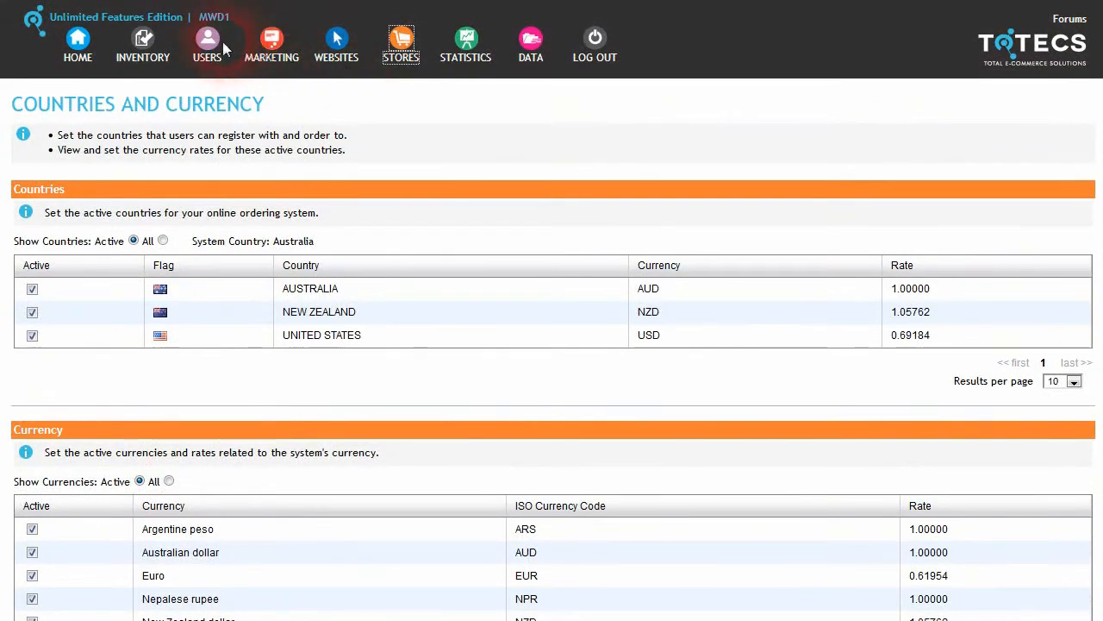
# Step: Search users by Login ID and open the guest user's details
pyautogui.moveTo(211, 54)
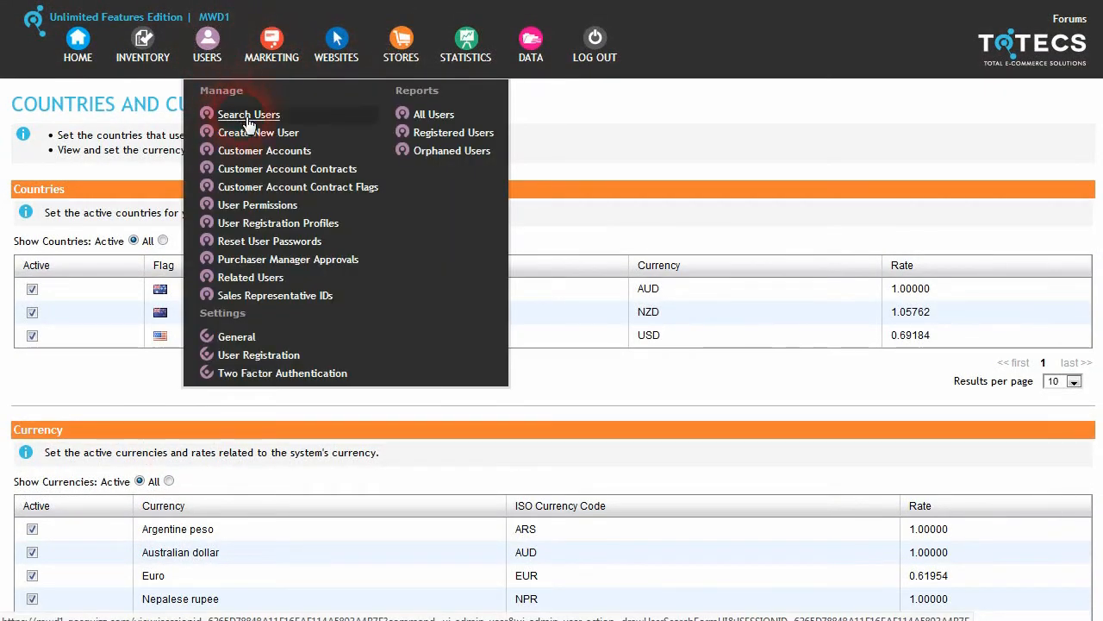
pyautogui.click(240, 111)
pyautogui.click(182, 220)
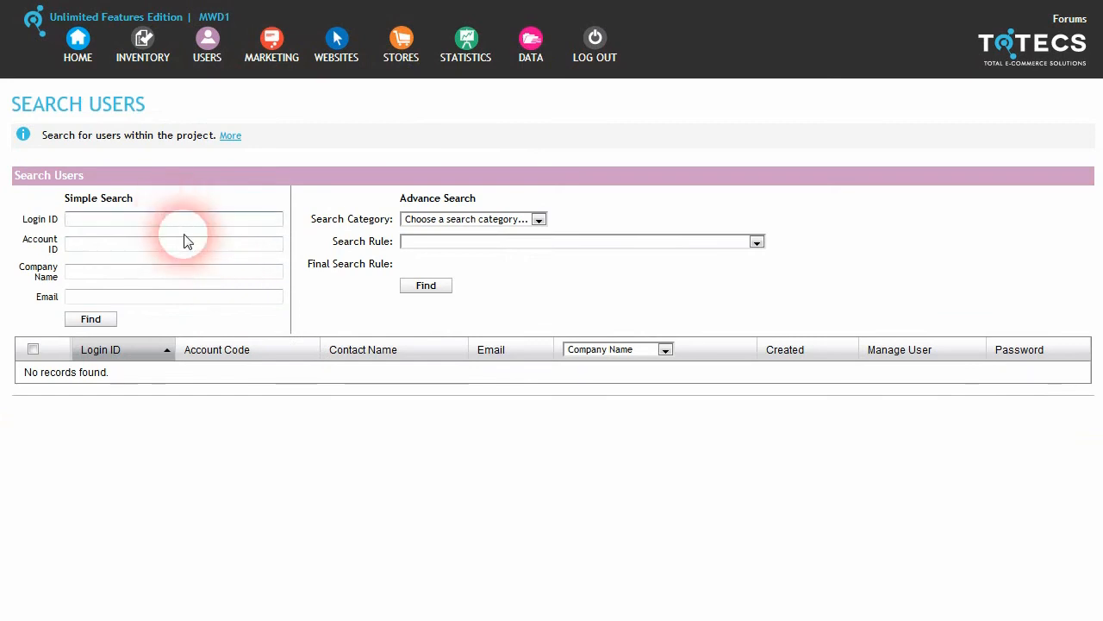
pyautogui.press('Return')
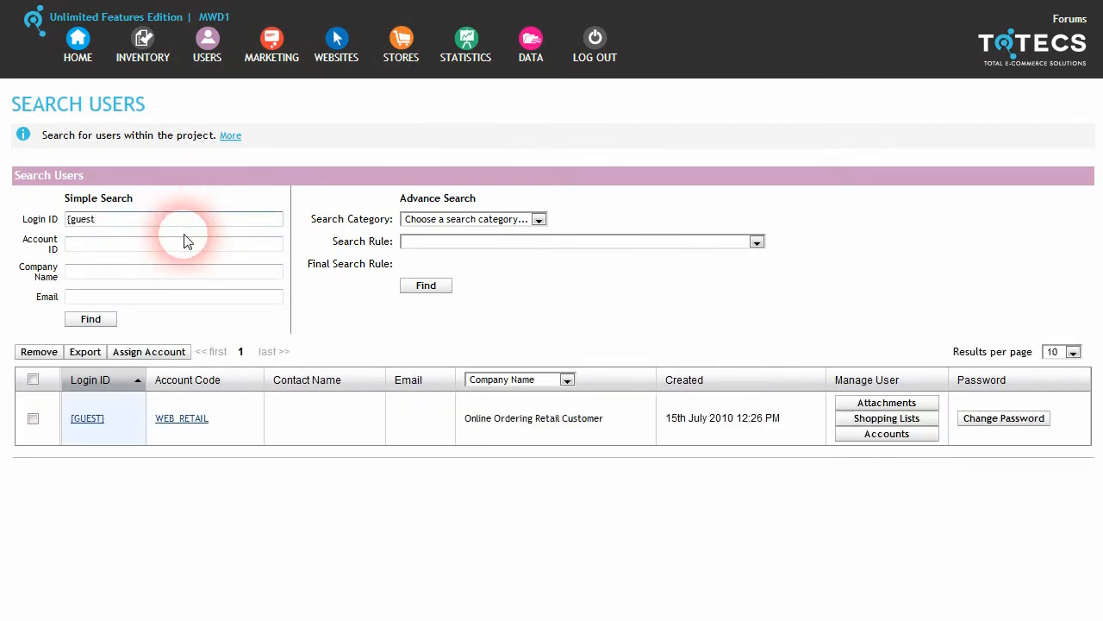
pyautogui.click(89, 419)
# Step: Review the guest user's currency options, leaving Euro, and go to Store Settings
pyautogui.scroll(-6, 419, 239)
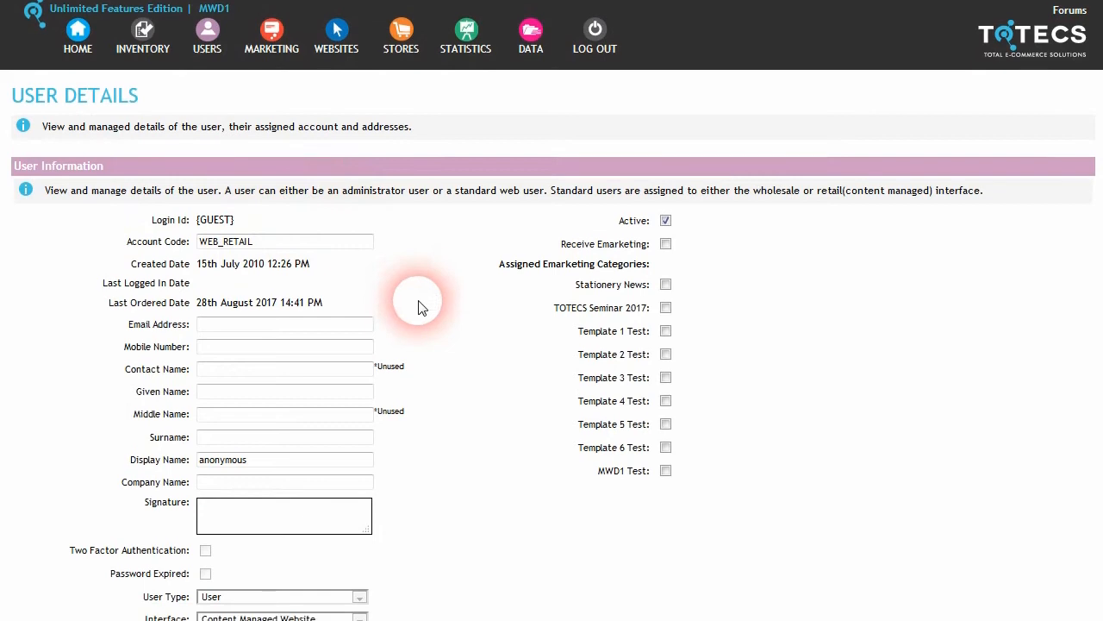
pyautogui.scroll(1, 302, 267)
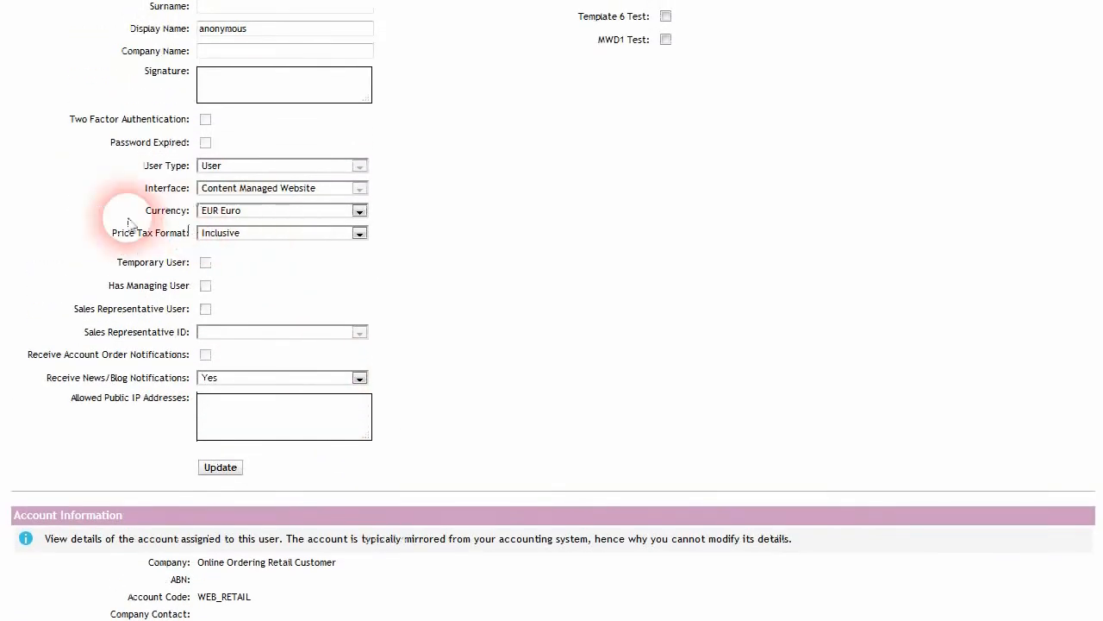
pyautogui.click(286, 211)
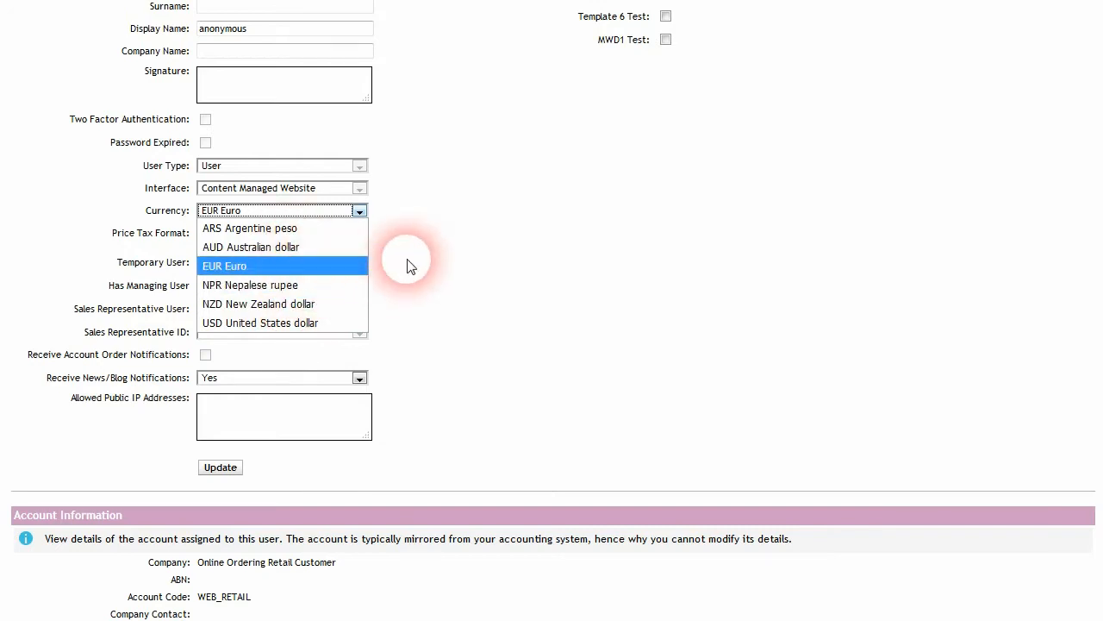
pyautogui.scroll(5, 443, 294)
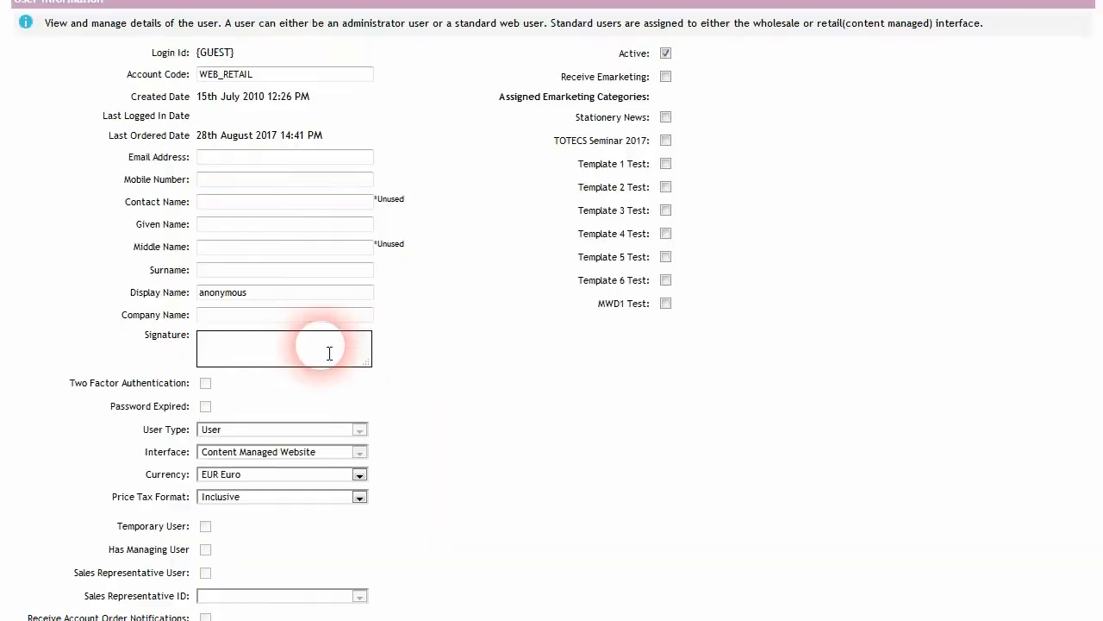
pyautogui.click(401, 47)
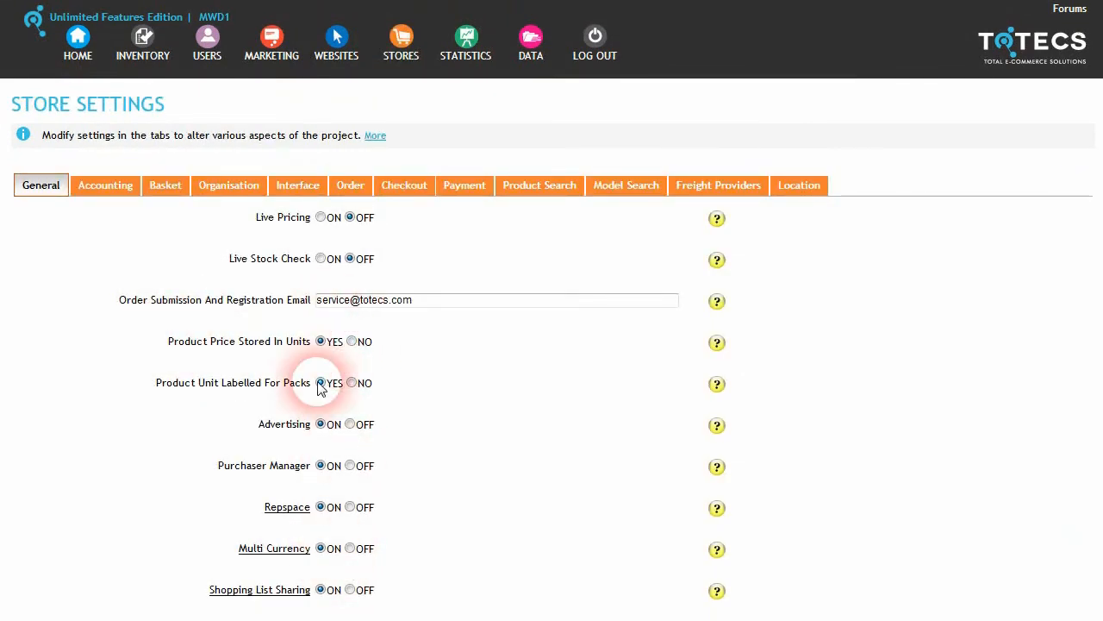
pyautogui.scroll(-10, 298, 561)
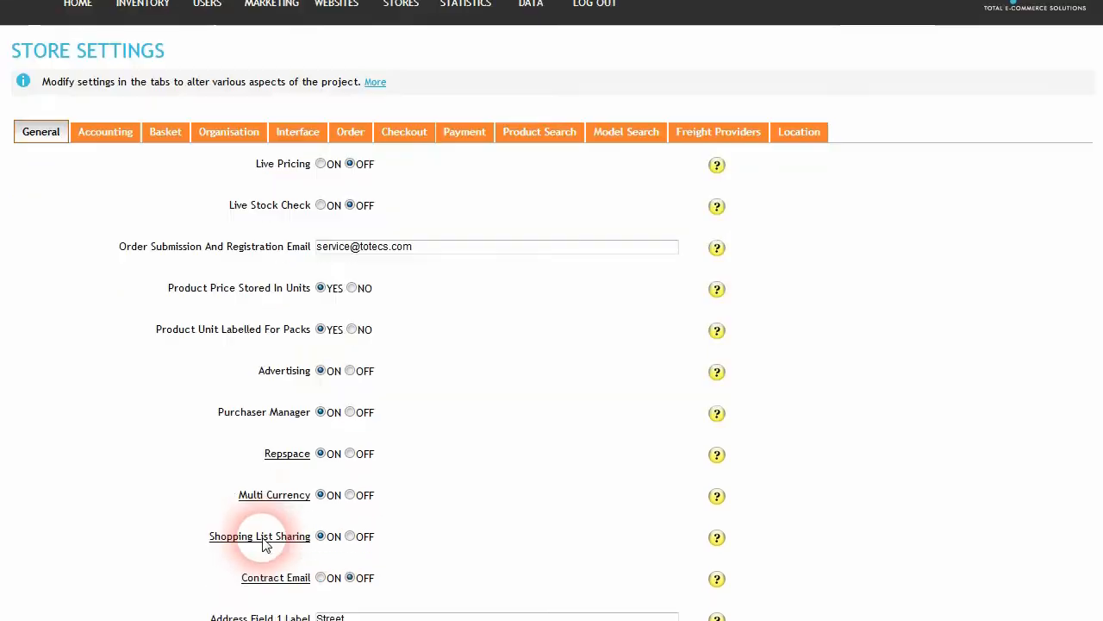
pyautogui.scroll(-3, 265, 545)
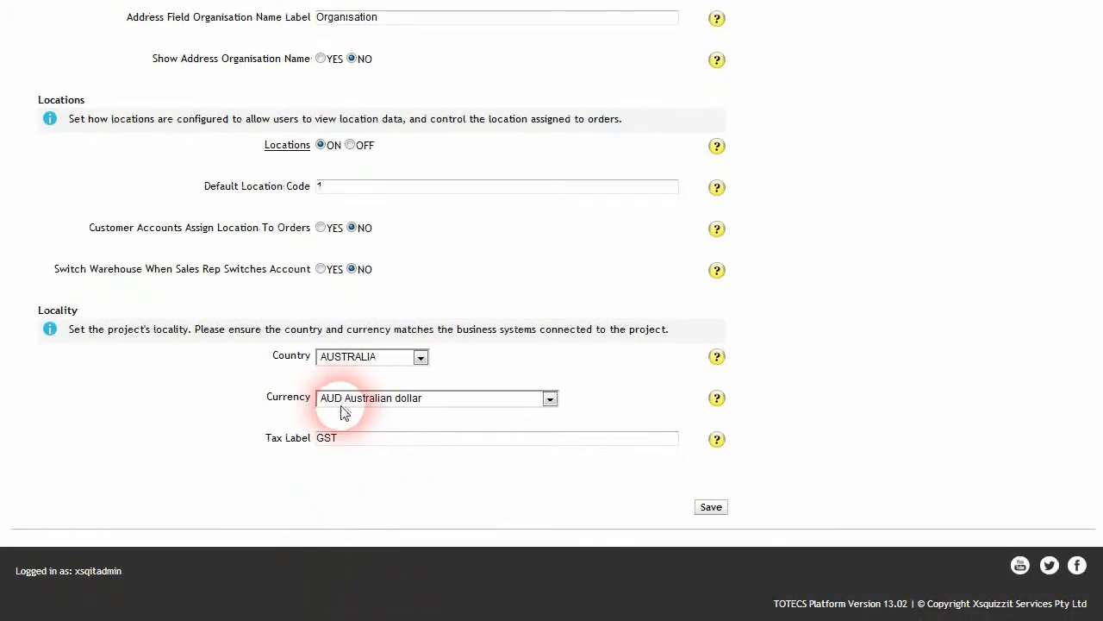
pyautogui.scroll(2, 318, 471)
pyautogui.scroll(15, 318, 470)
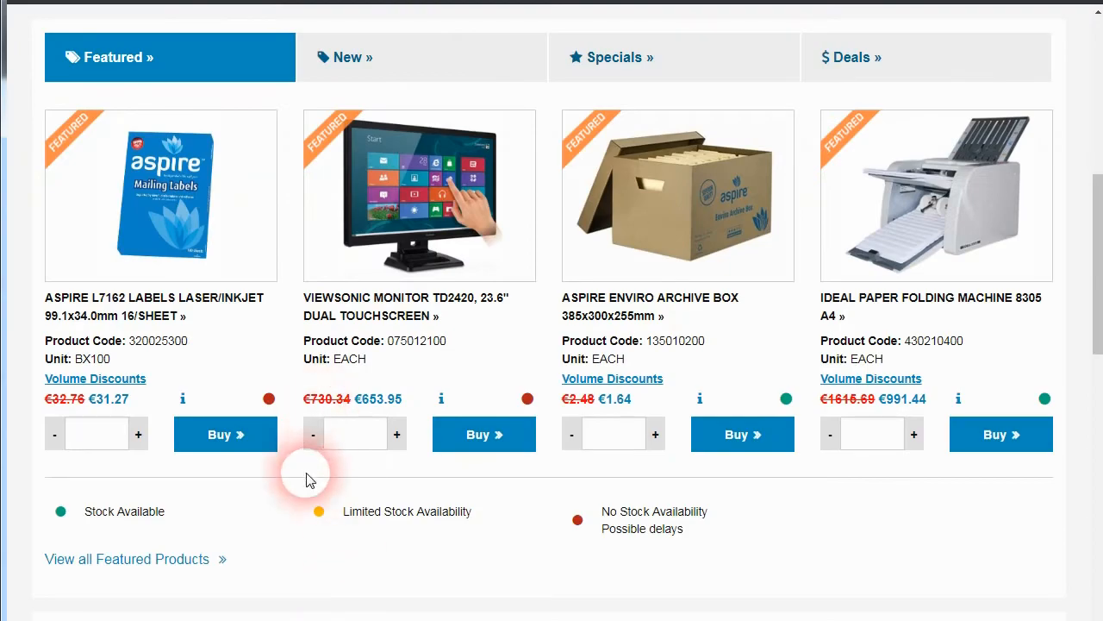
pyautogui.scroll(6, 384, 354)
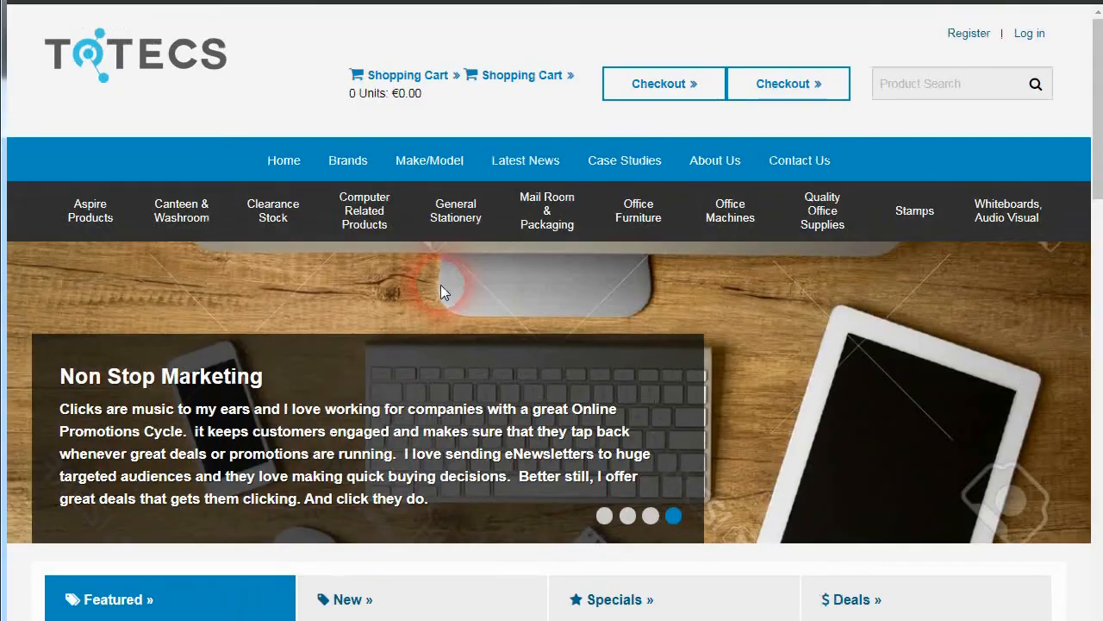
pyautogui.scroll(-6, 441, 284)
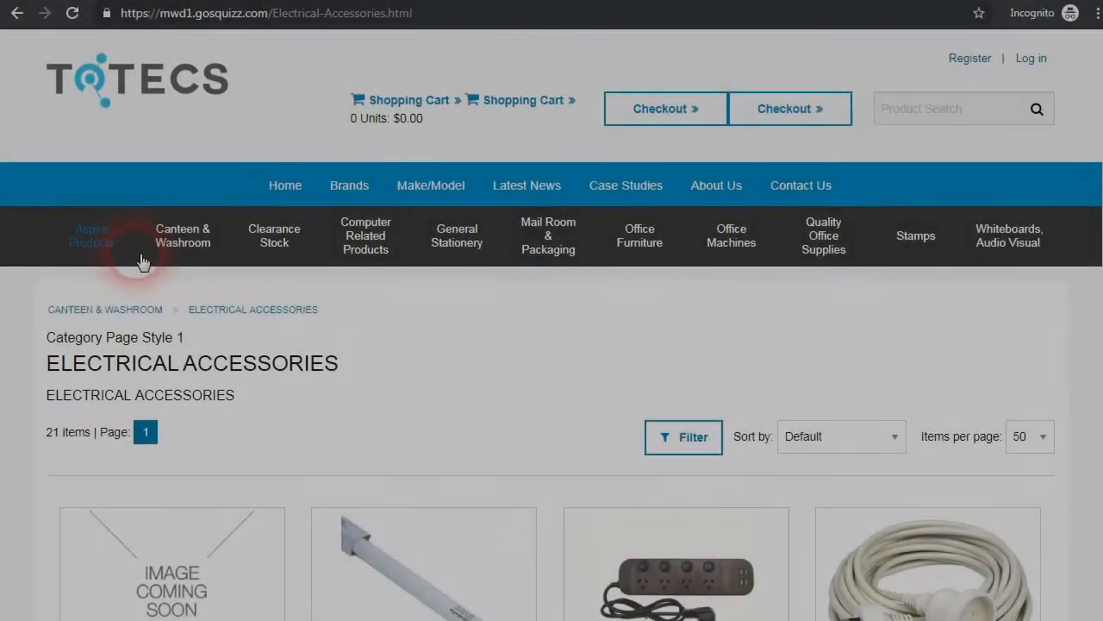
pyautogui.moveTo(167, 246)
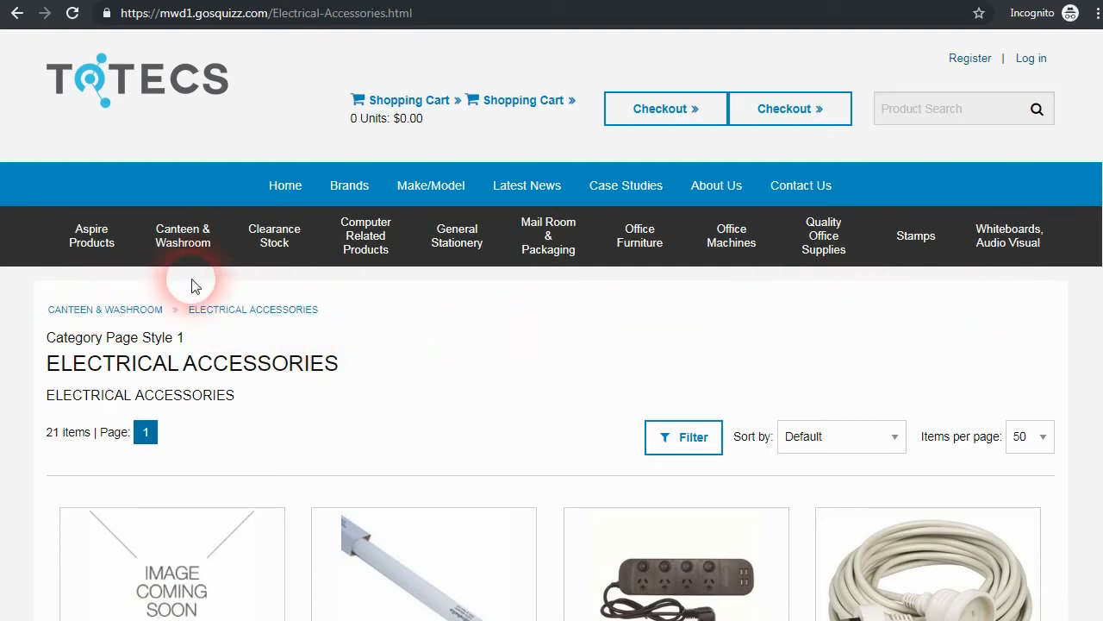
# Step: Open Cleaning & Wash Room Products under Canteen & Washroom and select the category part of its URL
pyautogui.moveTo(188, 257)
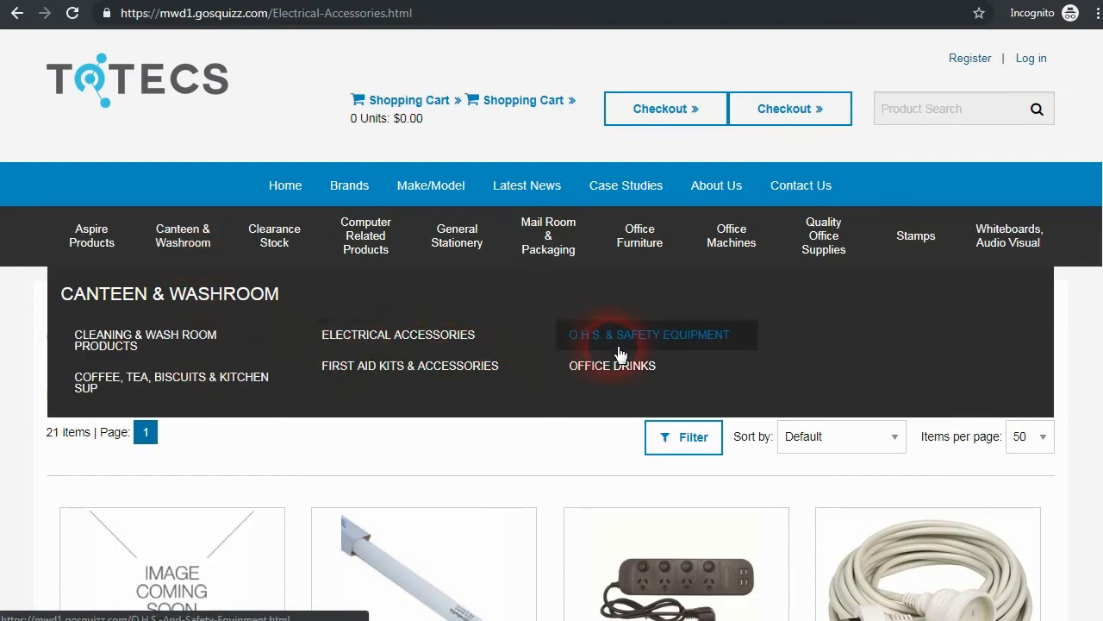
pyautogui.rightClick(179, 341)
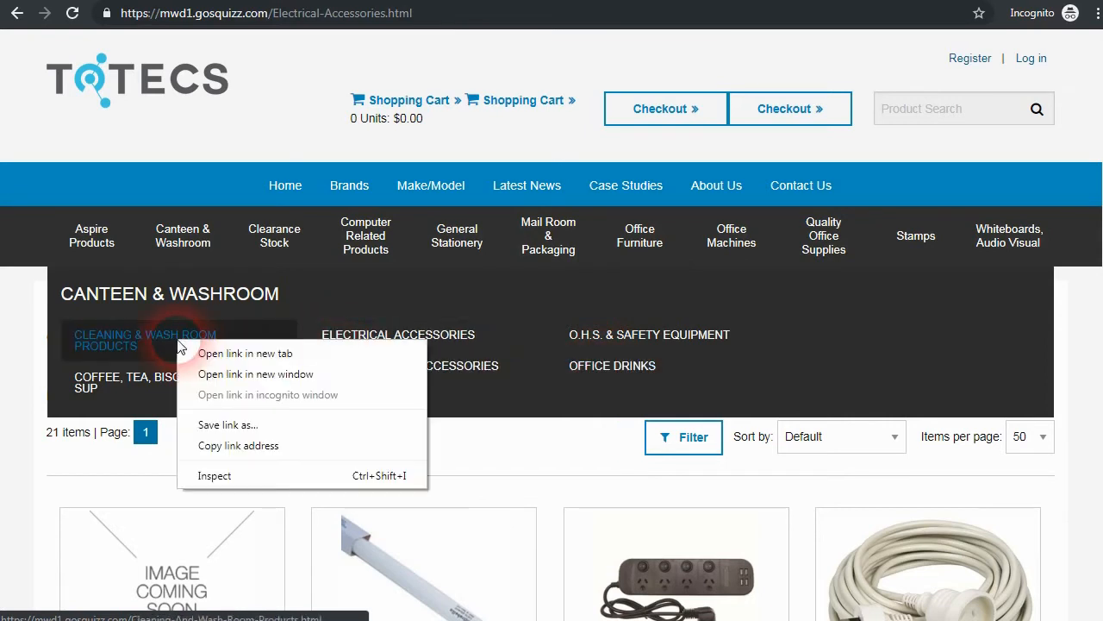
pyautogui.click(210, 354)
pyautogui.click(210, 349)
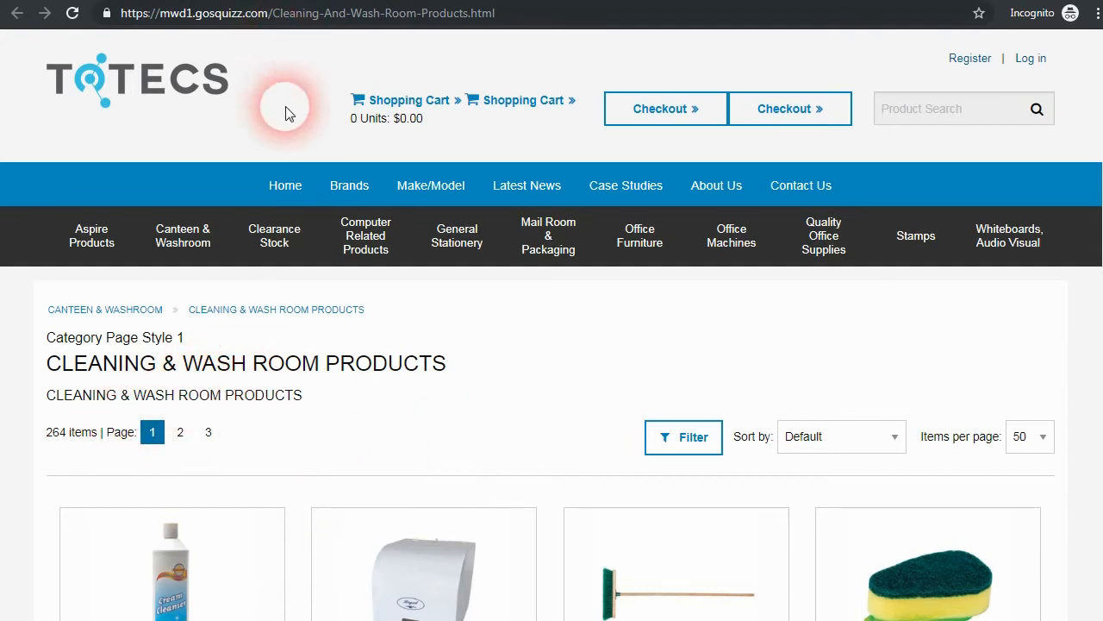
pyautogui.moveTo(274, 13); pyautogui.dragTo(475, 36)
pyautogui.click(267, 42)
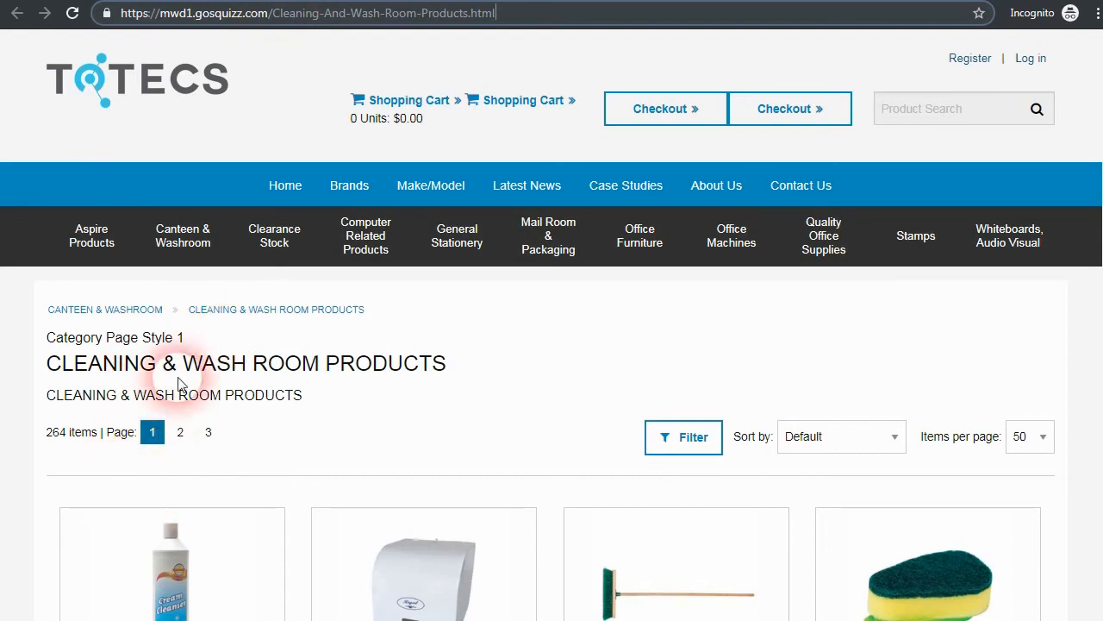
pyautogui.moveTo(183, 234)
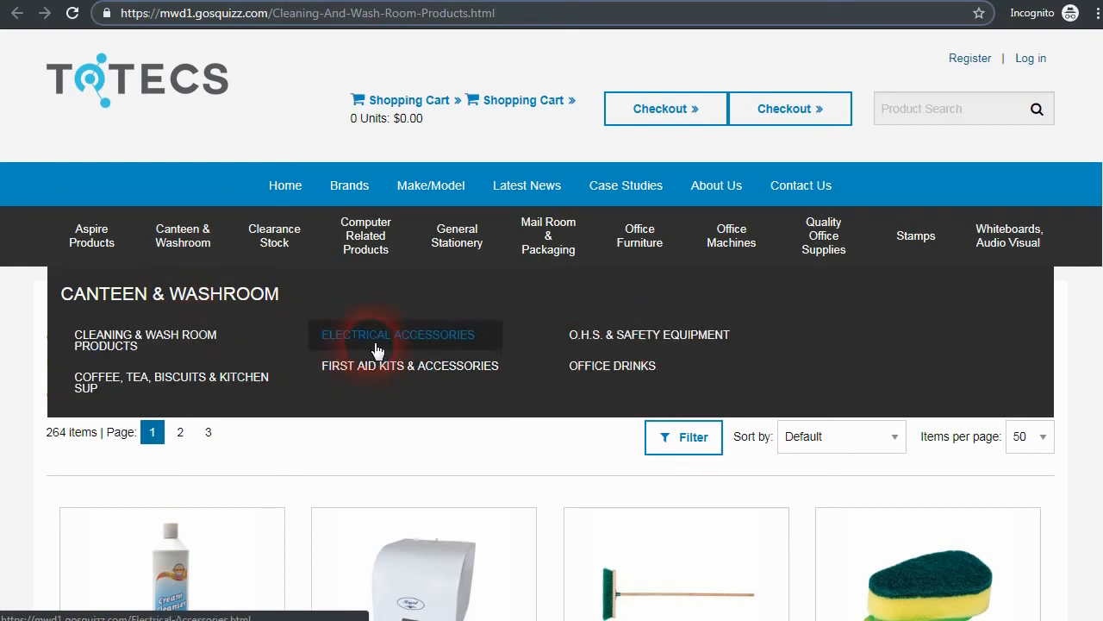
# Step: Open Web Page URL Routing for mwd1.gosquizz.com and show the Entity choices
pyautogui.click(218, 351)
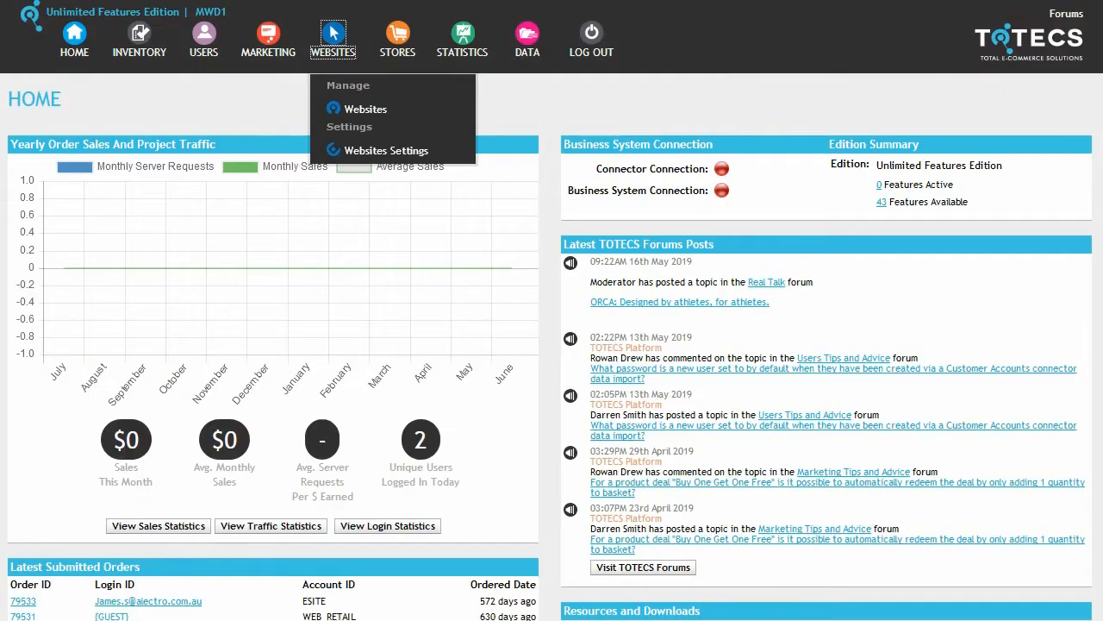
pyautogui.click(341, 109)
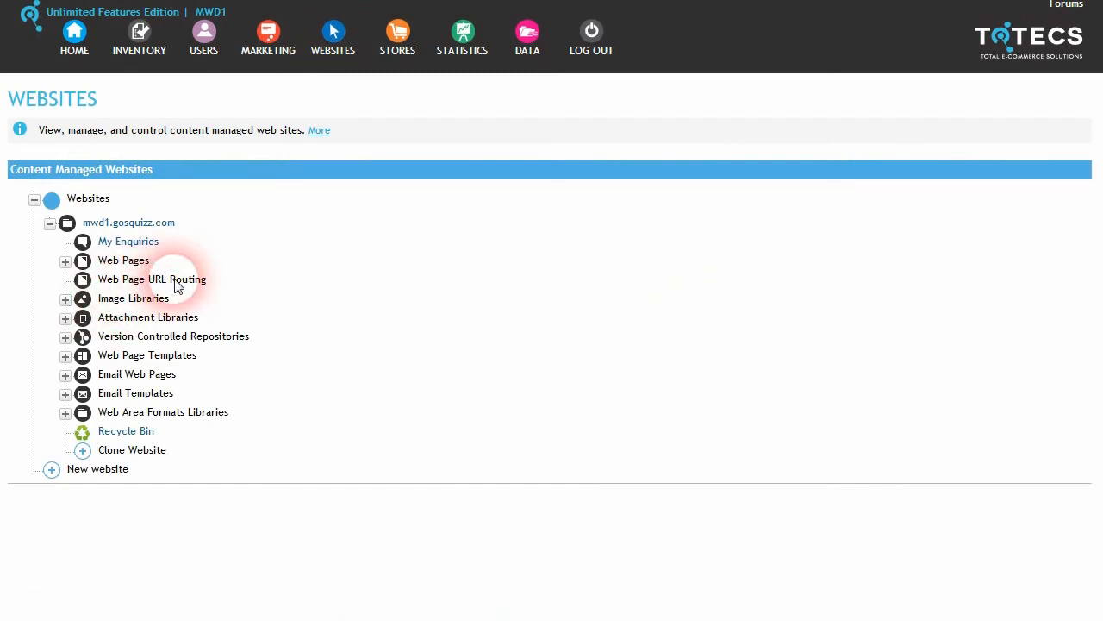
pyautogui.click(176, 280)
pyautogui.click(521, 167)
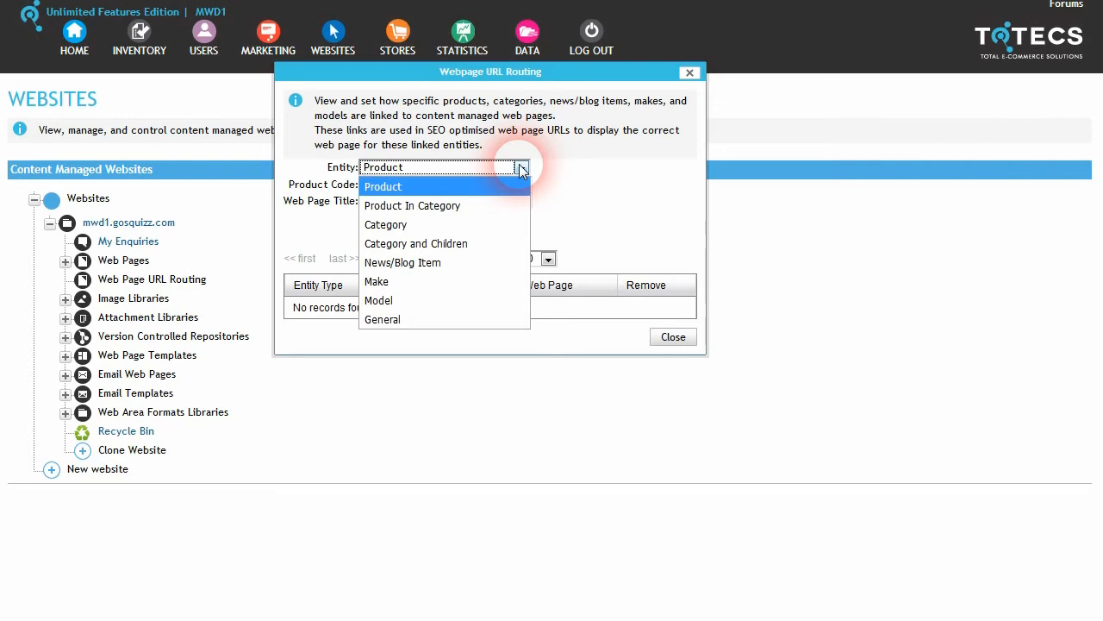
# Step: Set the routing entity to Category and Children and open Category Trees in a new tab
pyautogui.click(463, 247)
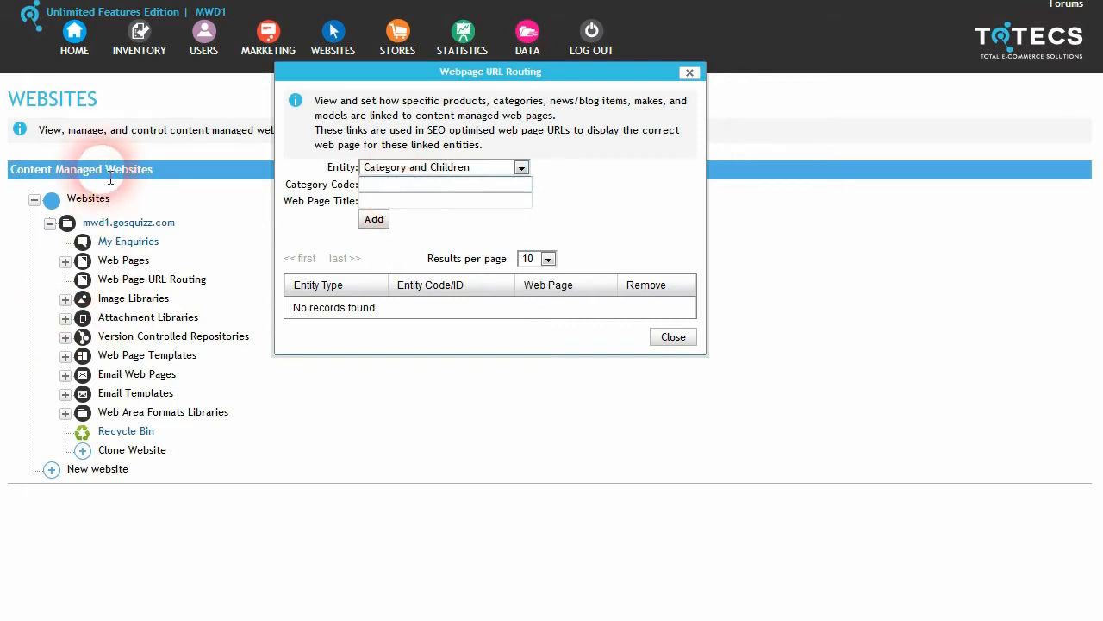
pyautogui.moveTo(139, 39)
pyautogui.rightClick(195, 151)
pyautogui.click(231, 156)
# Step: Add a Category and Children route sending Canteen-And-Washroom to web page category2
pyautogui.click(139, 39)
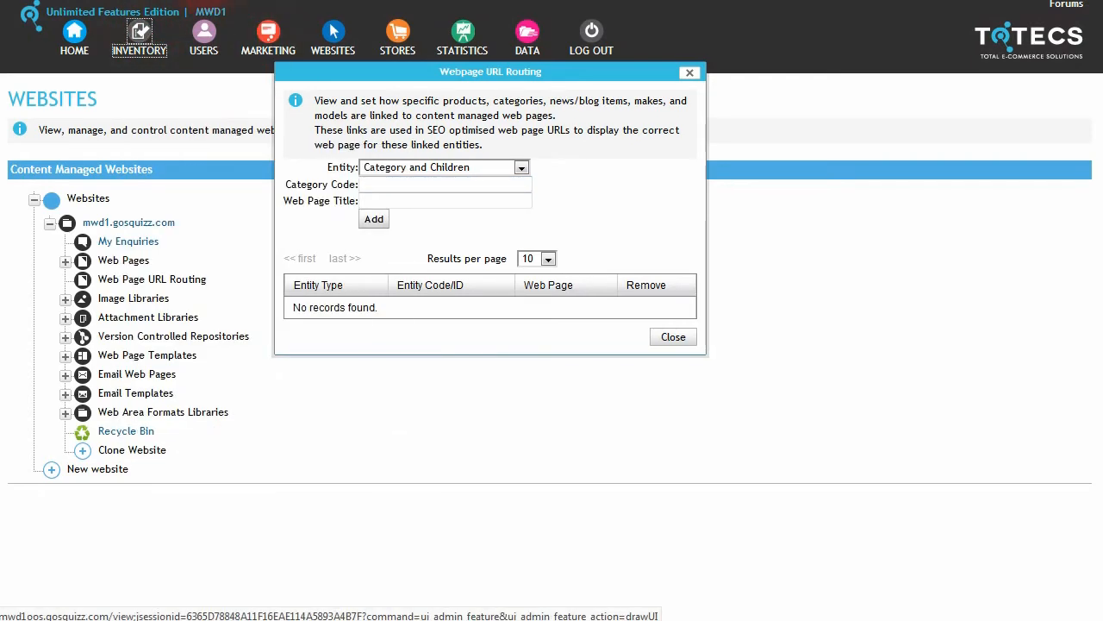
pyautogui.rightClick(121, 423)
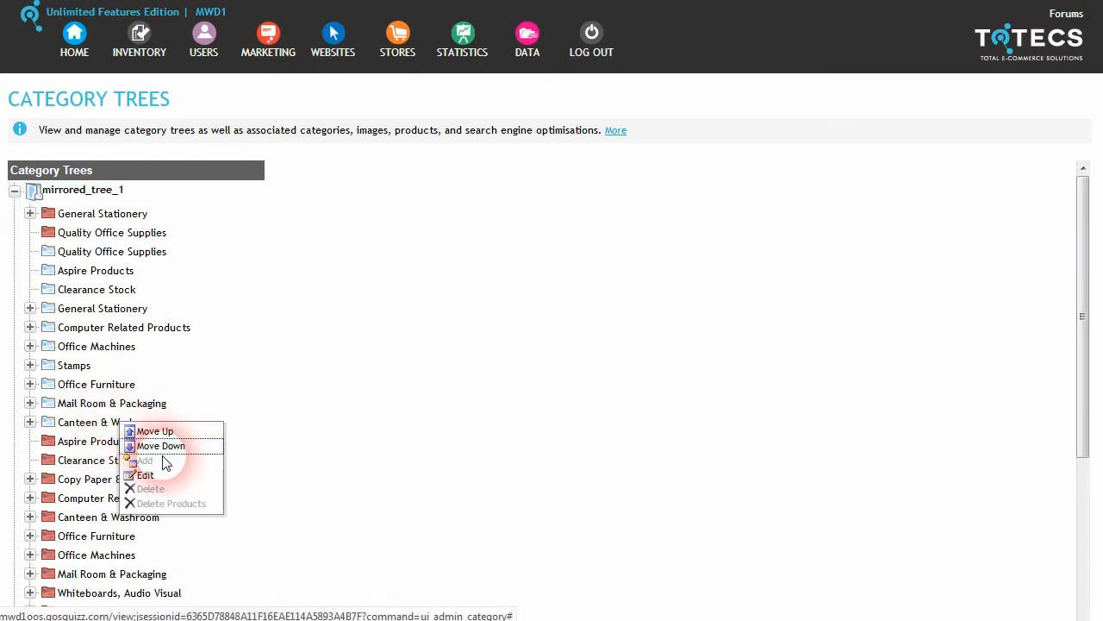
pyautogui.click(160, 474)
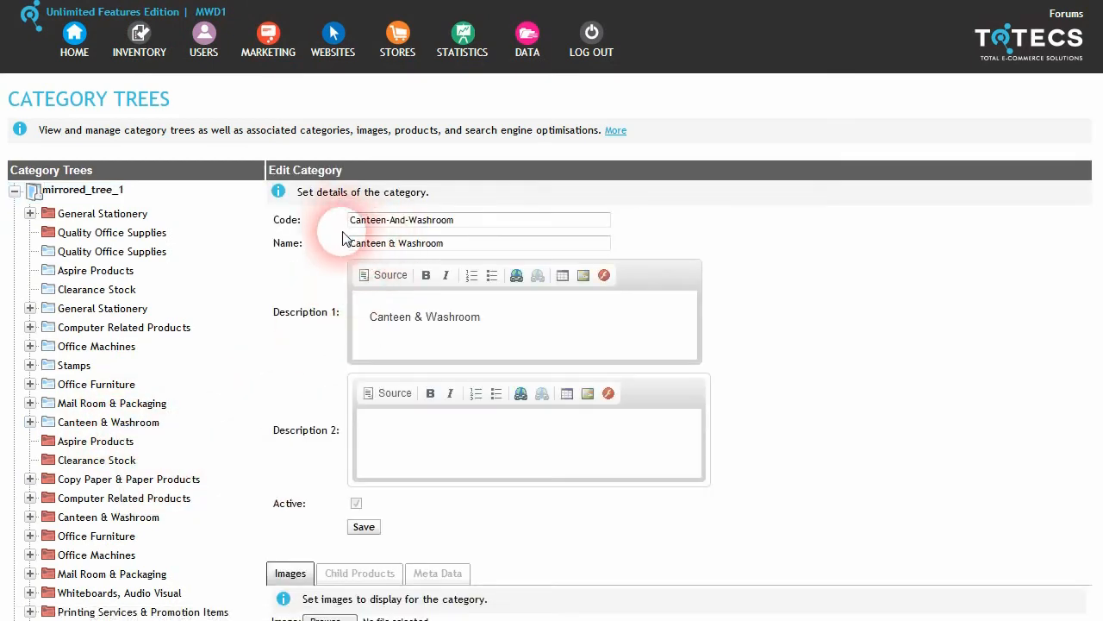
pyautogui.moveTo(461, 220); pyautogui.dragTo(298, 222)
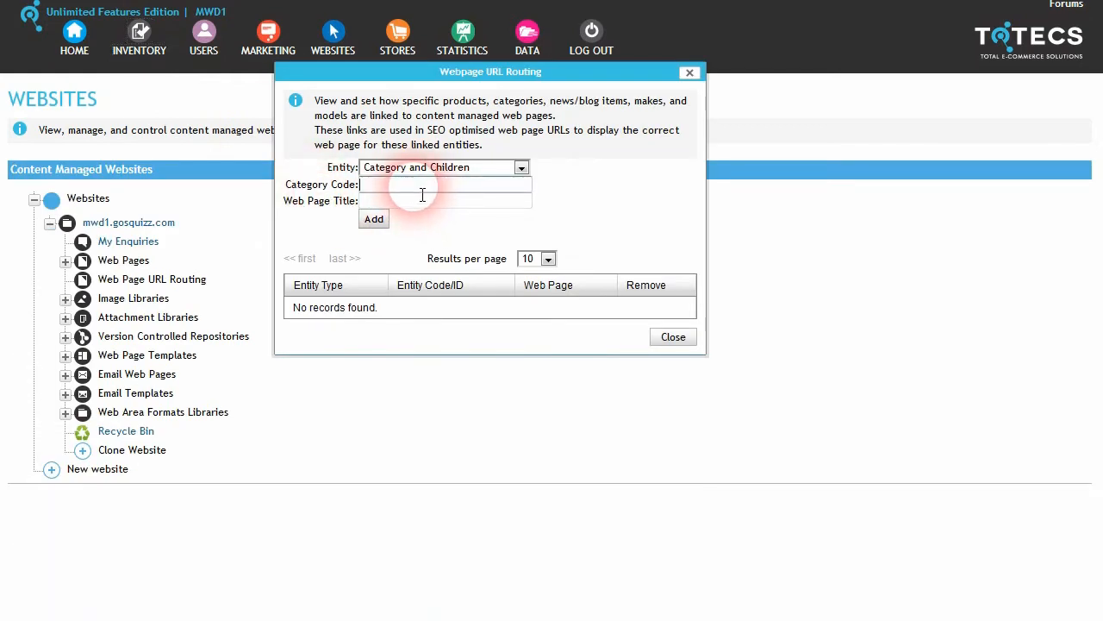
pyautogui.write('Canteen-And-Washroom')
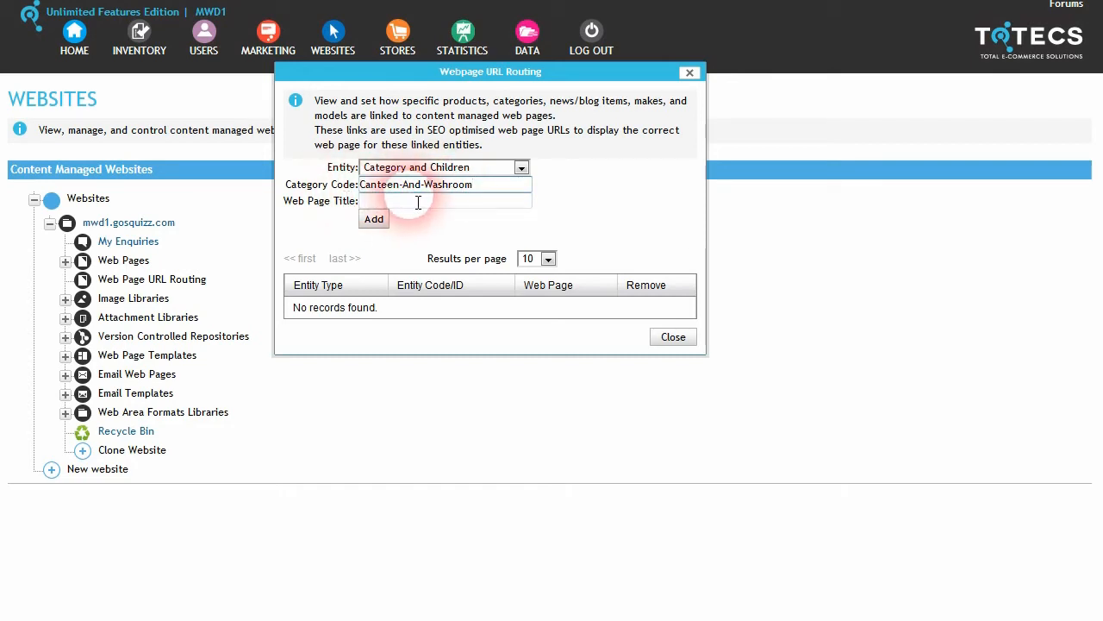
pyautogui.click(66, 263)
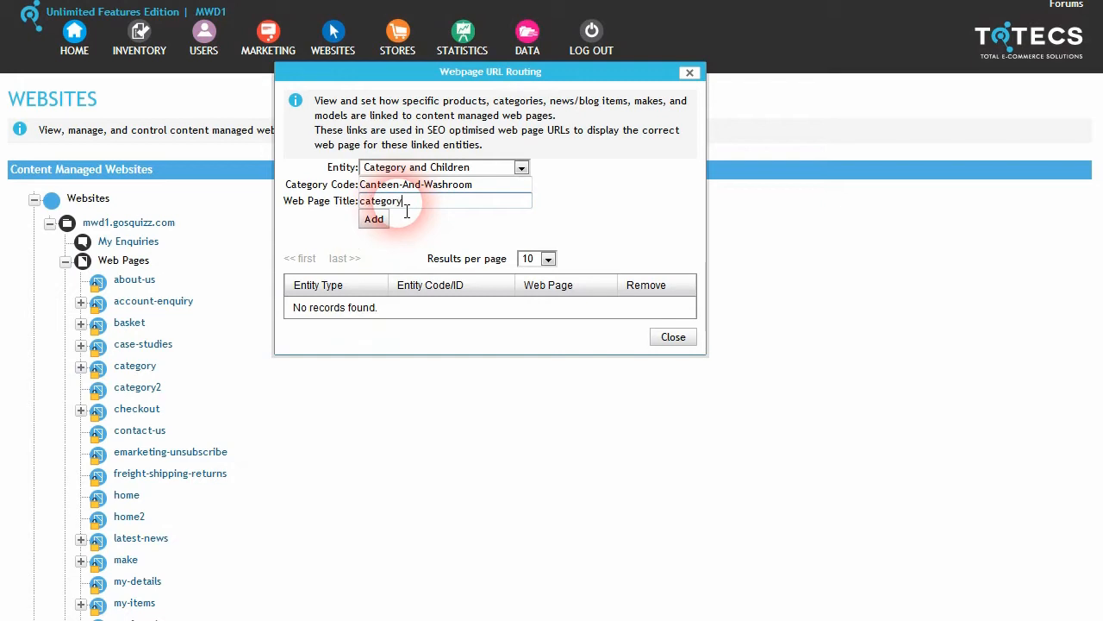
pyautogui.click(374, 219)
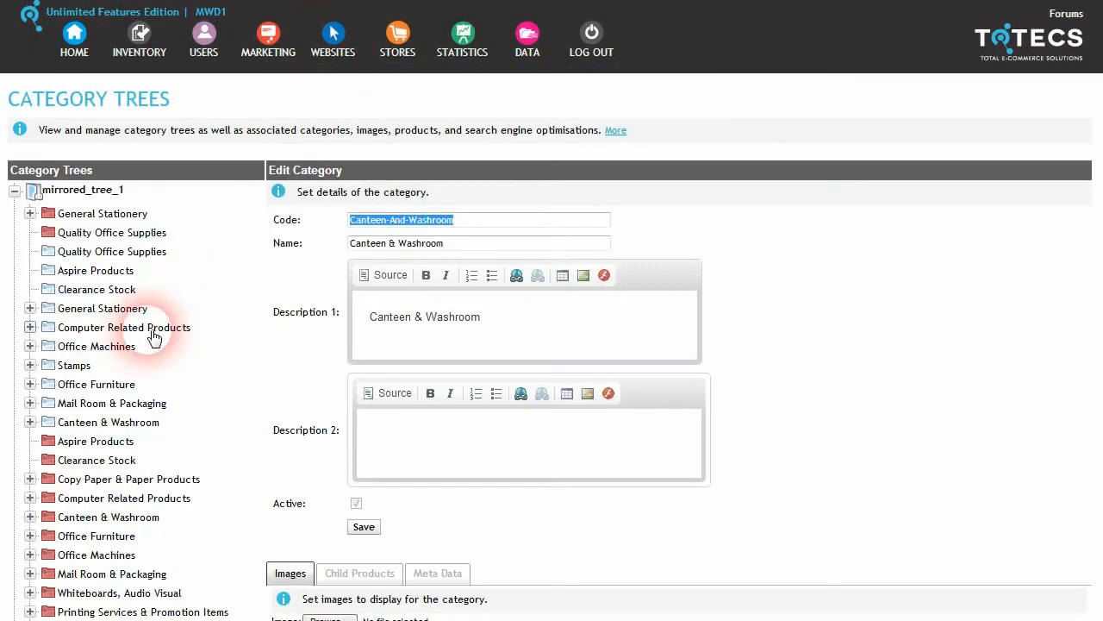
pyautogui.click(29, 424)
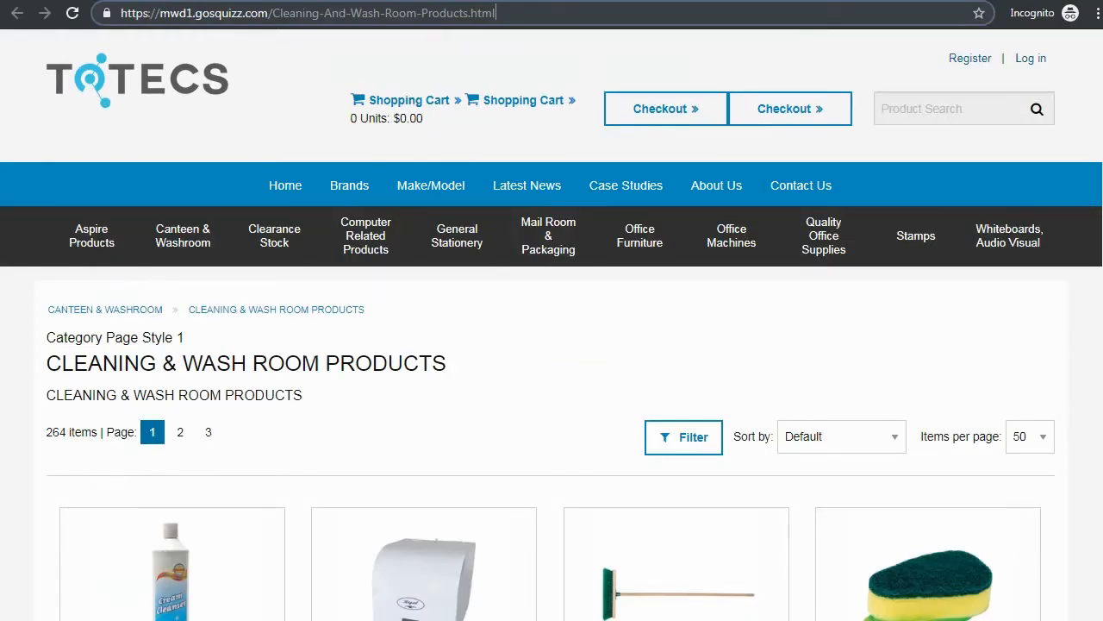
# Step: Revisit the Cleaning & Wash Room Products page and highlight its Style 2 heading label
pyautogui.moveTo(218, 260)
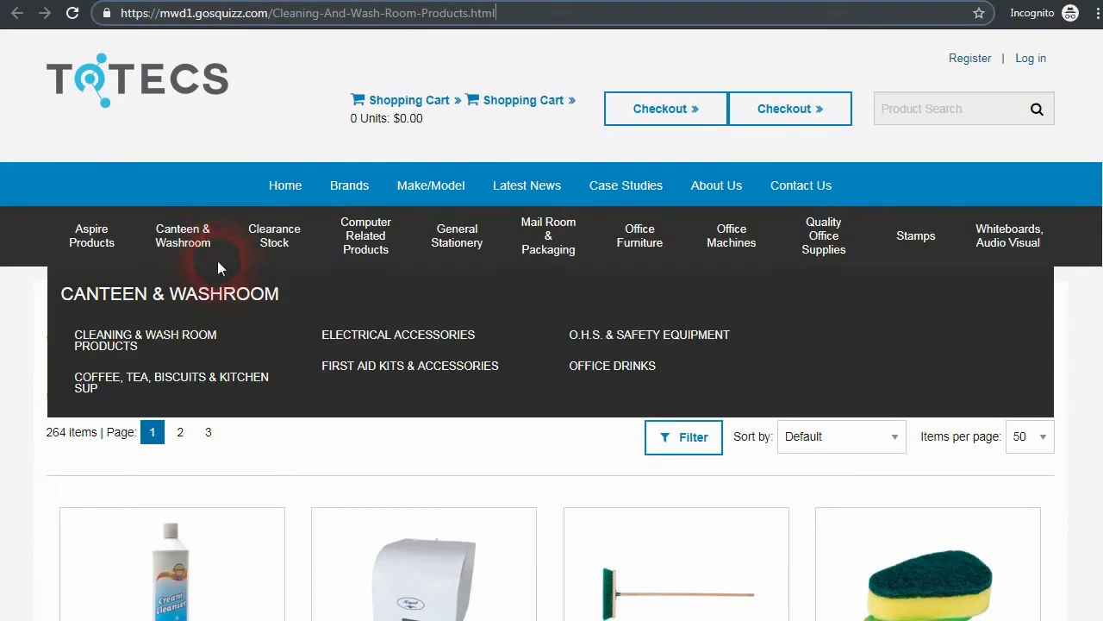
pyautogui.click(257, 342)
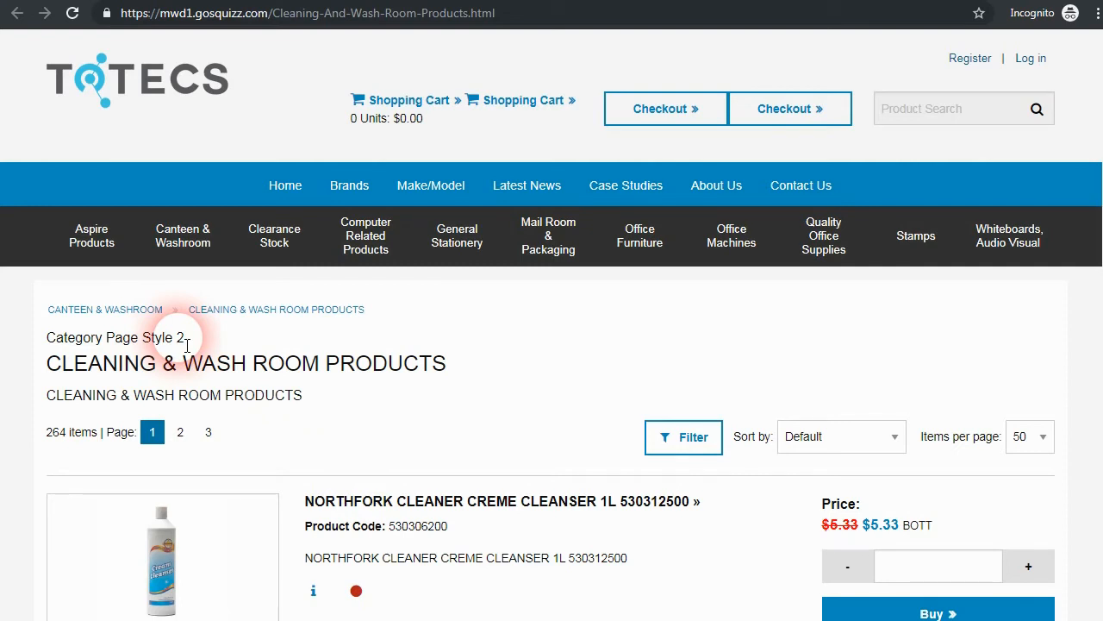
pyautogui.moveTo(142, 338); pyautogui.dragTo(185, 345)
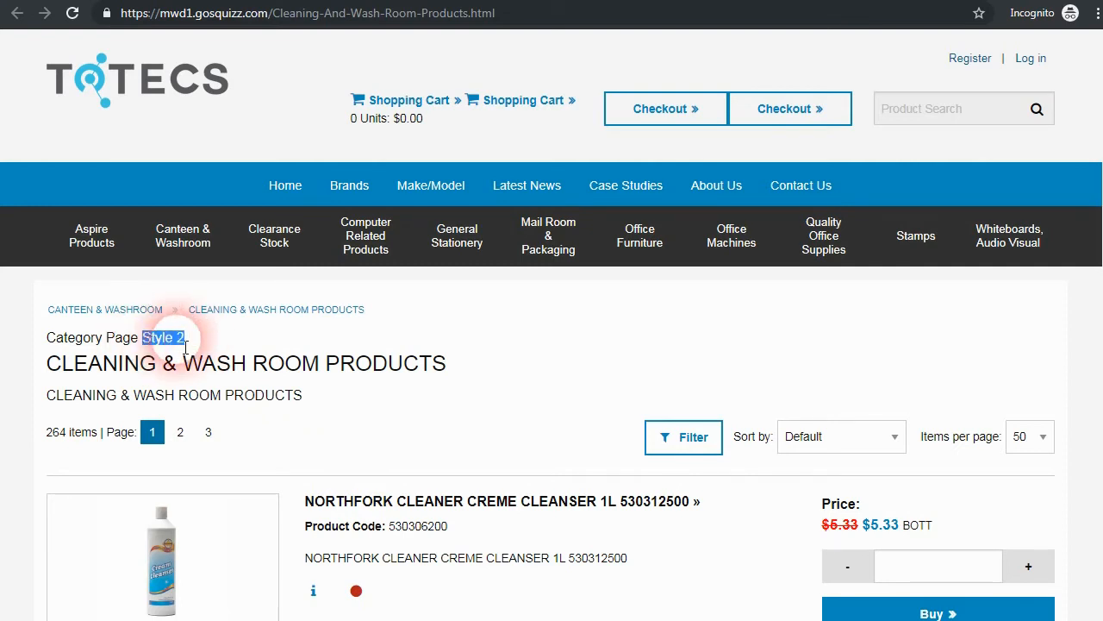
pyautogui.scroll(-6, 340, 413)
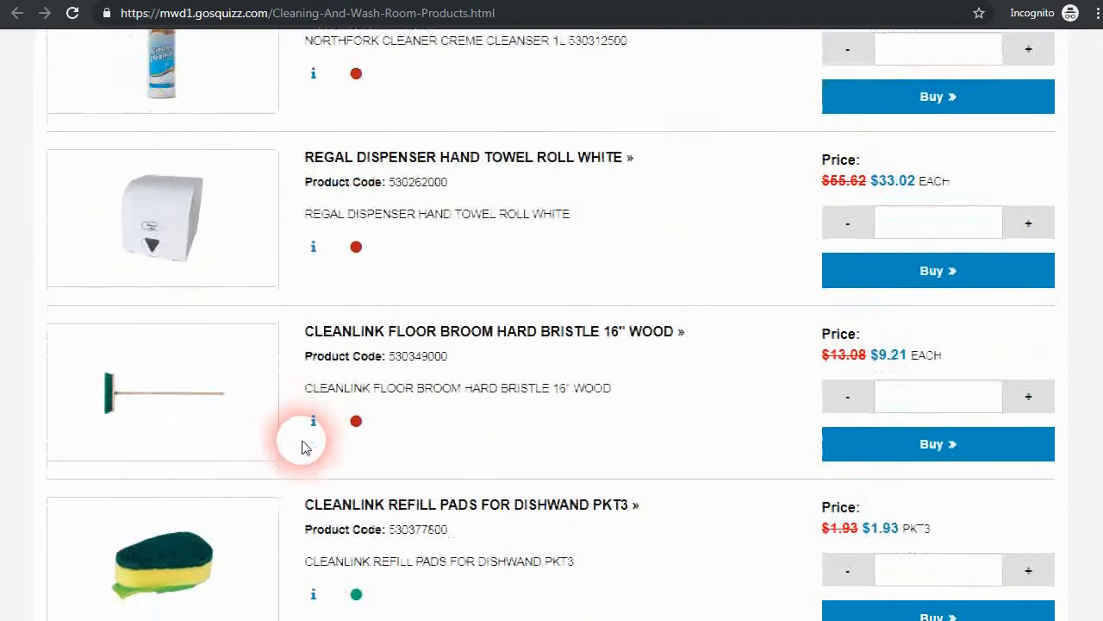
pyautogui.scroll(7, 310, 425)
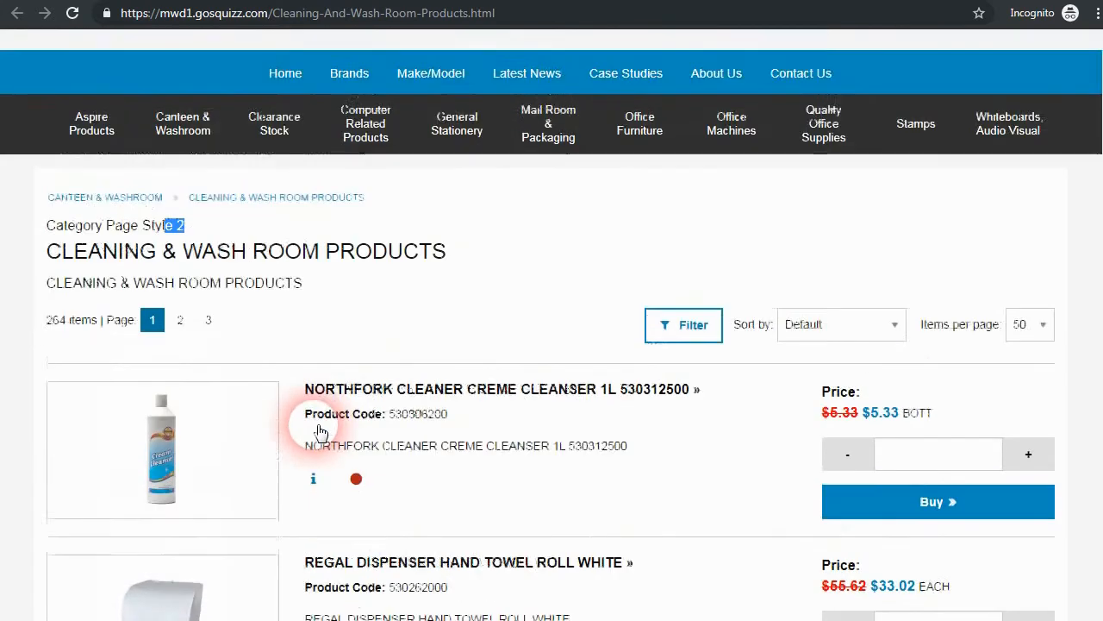
# Step: Open the Compact Disks (C.D.s) & Data Cart category from Computer Related Products
pyautogui.moveTo(173, 271)
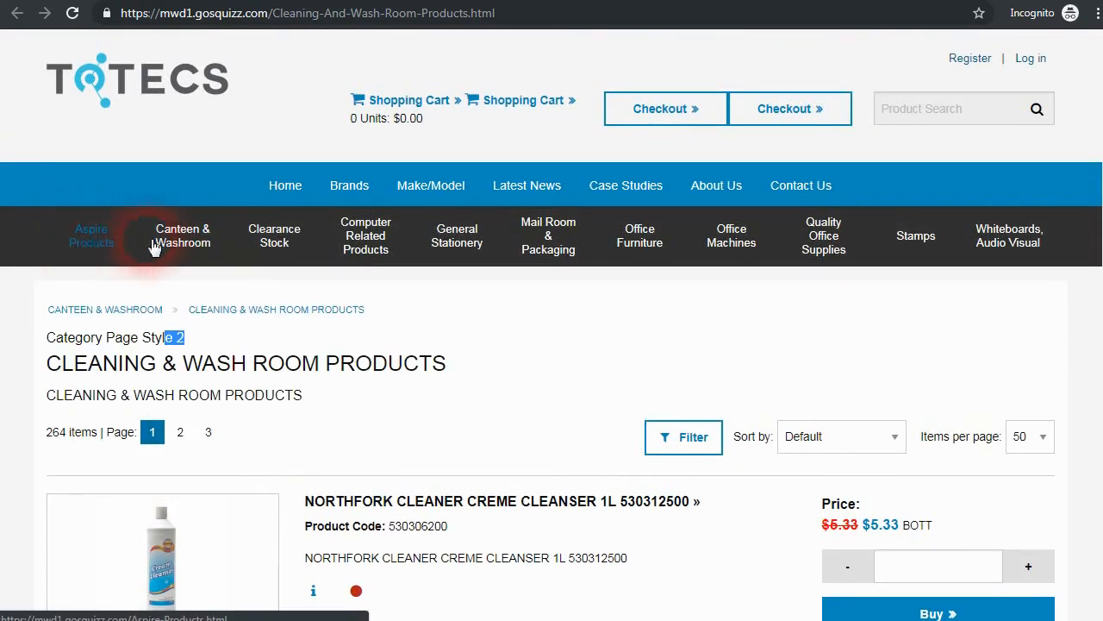
pyautogui.moveTo(354, 246)
pyautogui.click(224, 338)
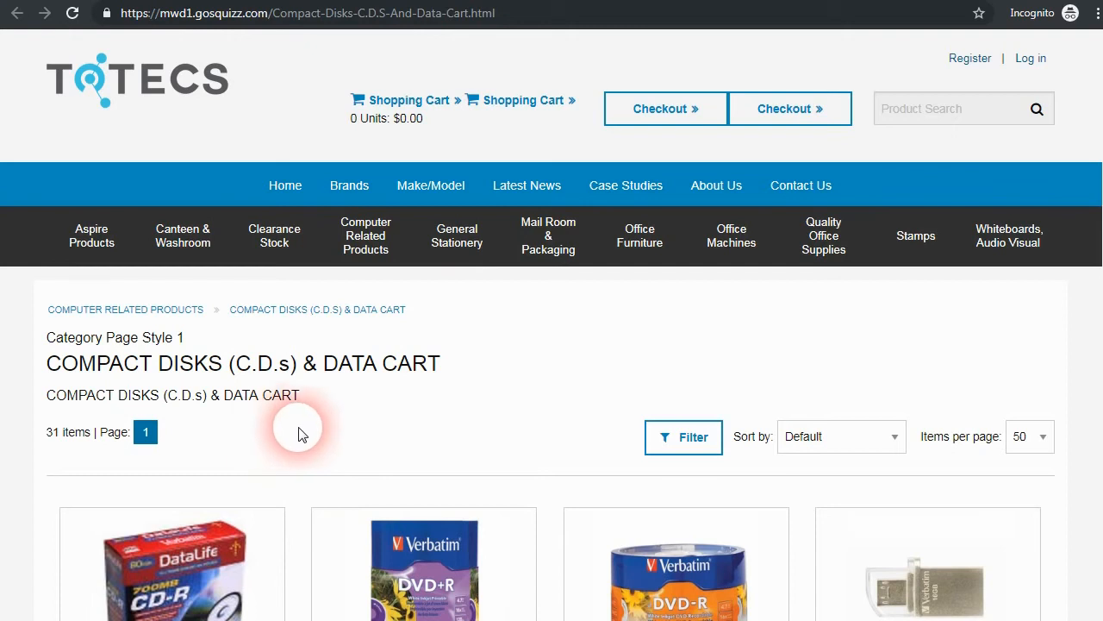
# Step: Scroll through the current category page, then open Coffee, Tea, Biscuits & Kitchen Sup
pyautogui.scroll(-2, 347, 422)
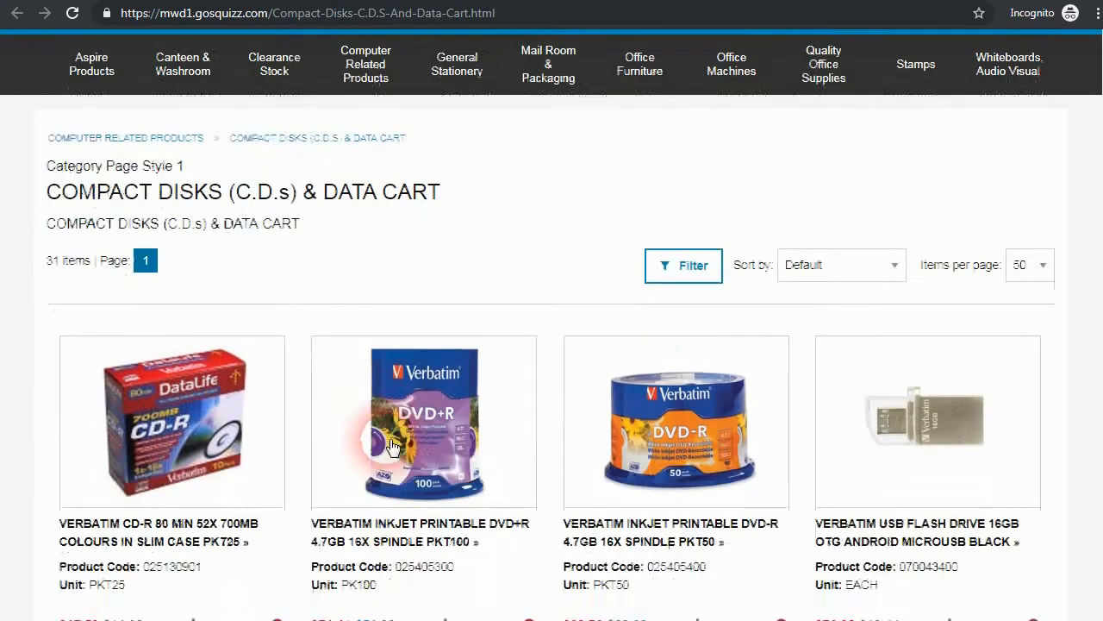
pyautogui.scroll(-1, 297, 437)
pyautogui.scroll(2, 376, 259)
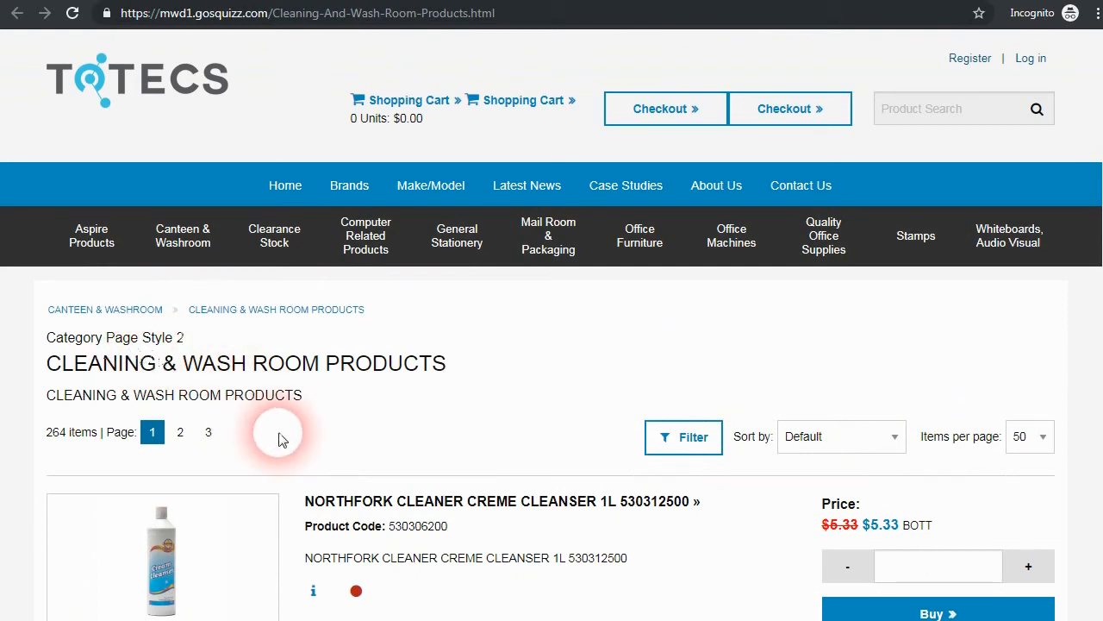
pyautogui.scroll(-3, 390, 431)
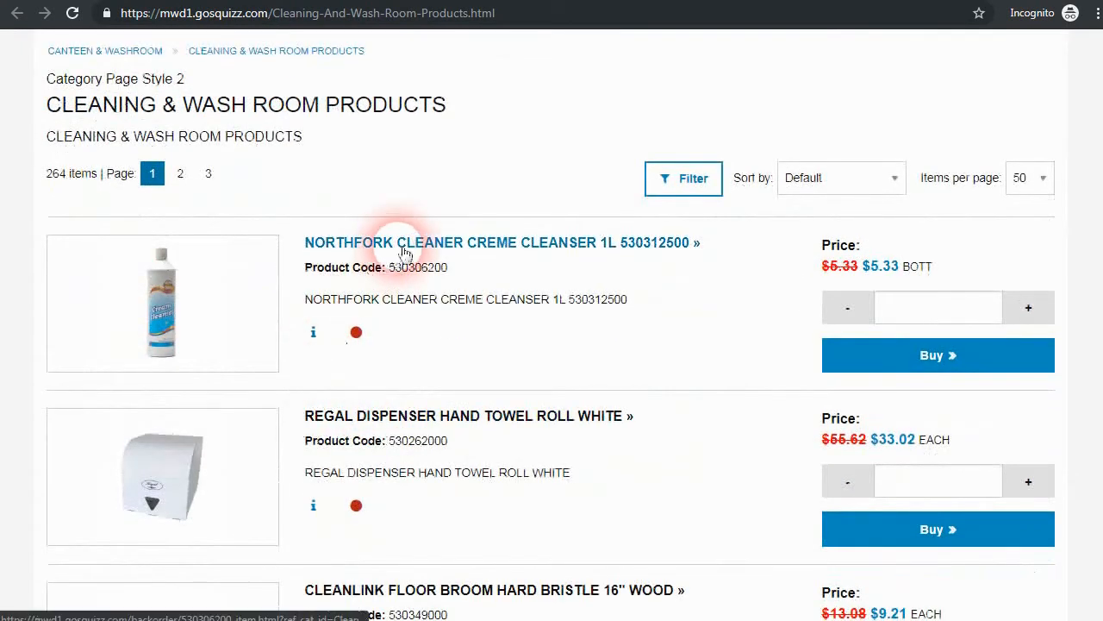
pyautogui.scroll(-4, 420, 345)
pyautogui.scroll(3, 419, 369)
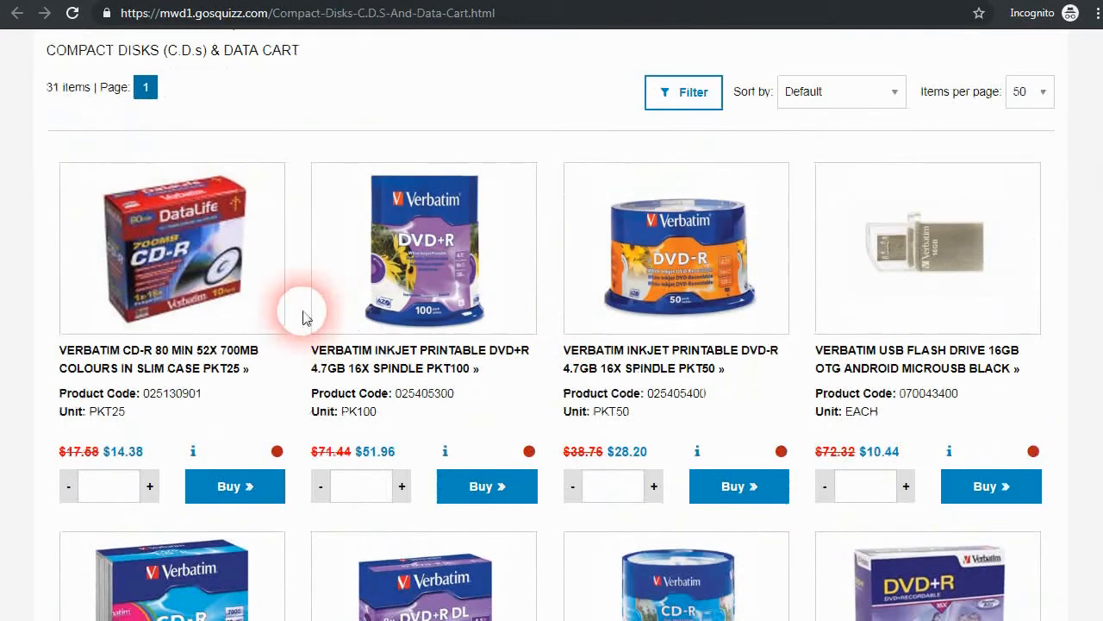
pyautogui.scroll(1, 517, 276)
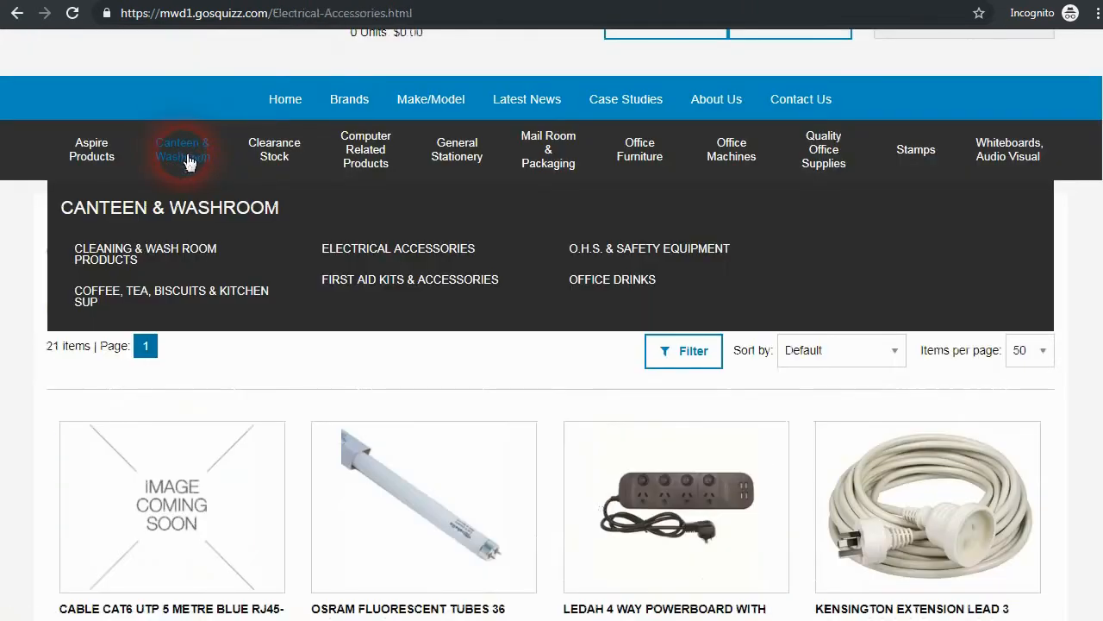
pyautogui.click(250, 304)
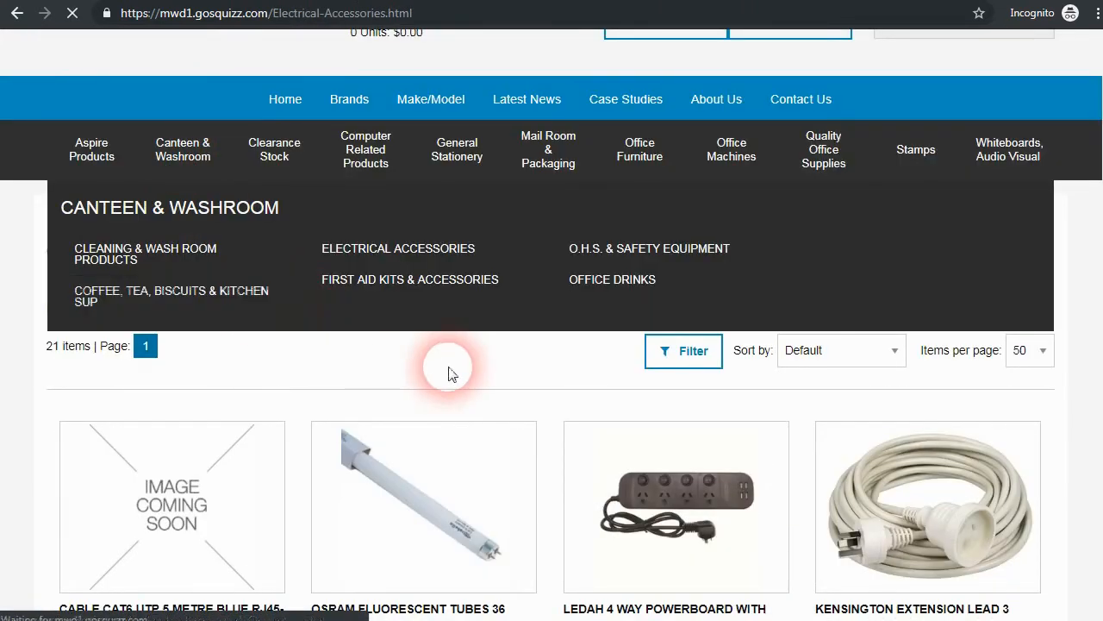
# Step: Review the Coffee, Tea category's Category Page Style 2 list layout
pyautogui.scroll(-2, 167, 397)
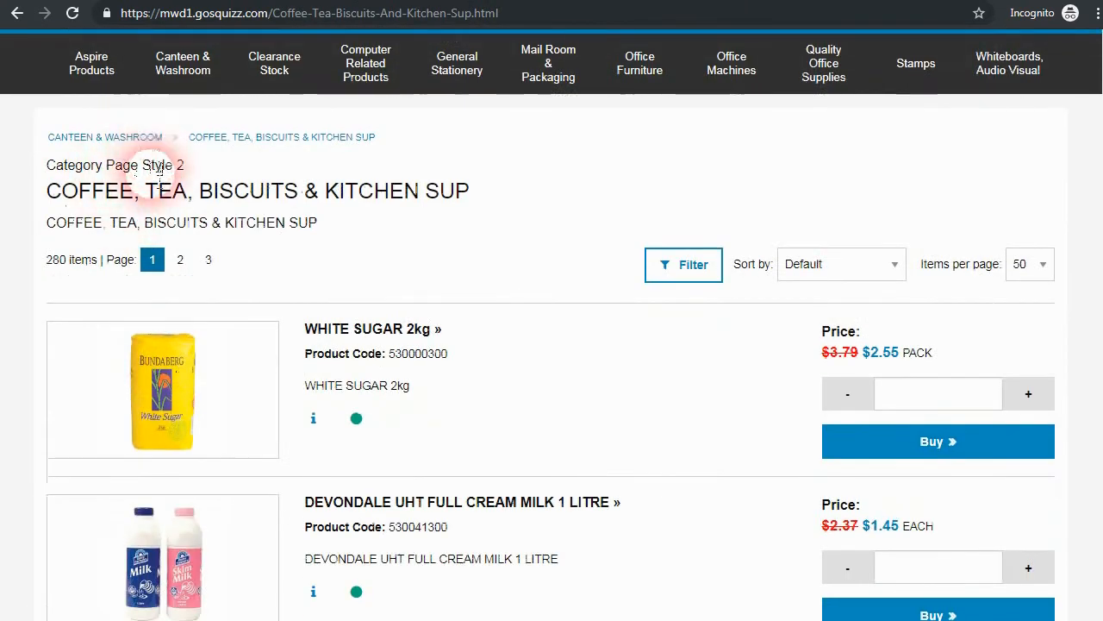
pyautogui.scroll(1, 75, 172)
pyautogui.moveTo(436, 196)
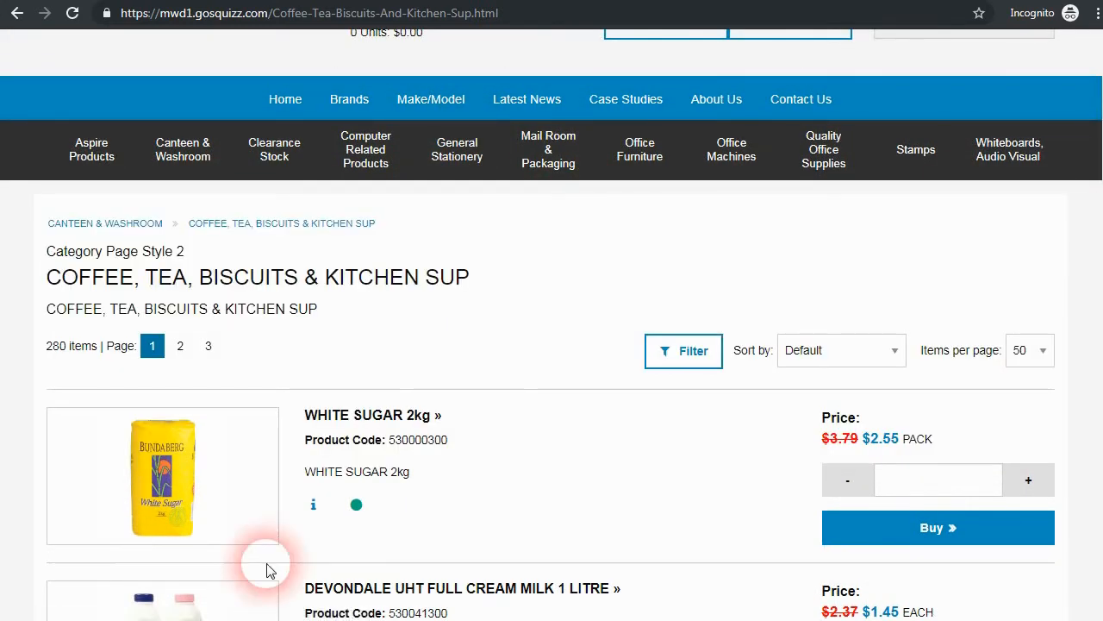
pyautogui.scroll(1, 259, 543)
pyautogui.moveTo(194, 247)
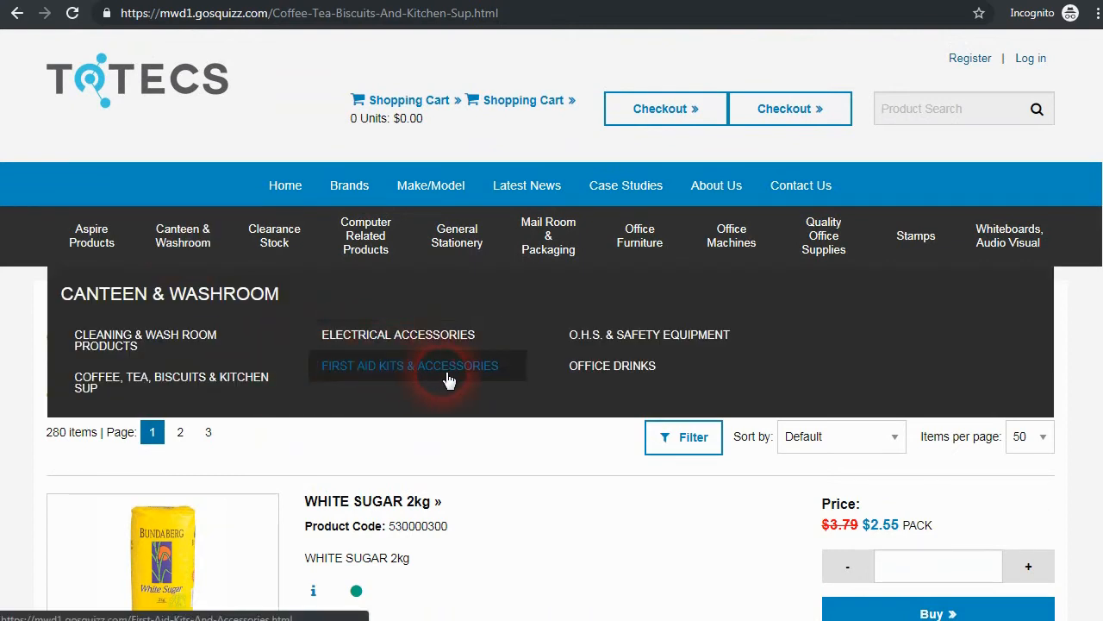
pyautogui.moveTo(366, 251)
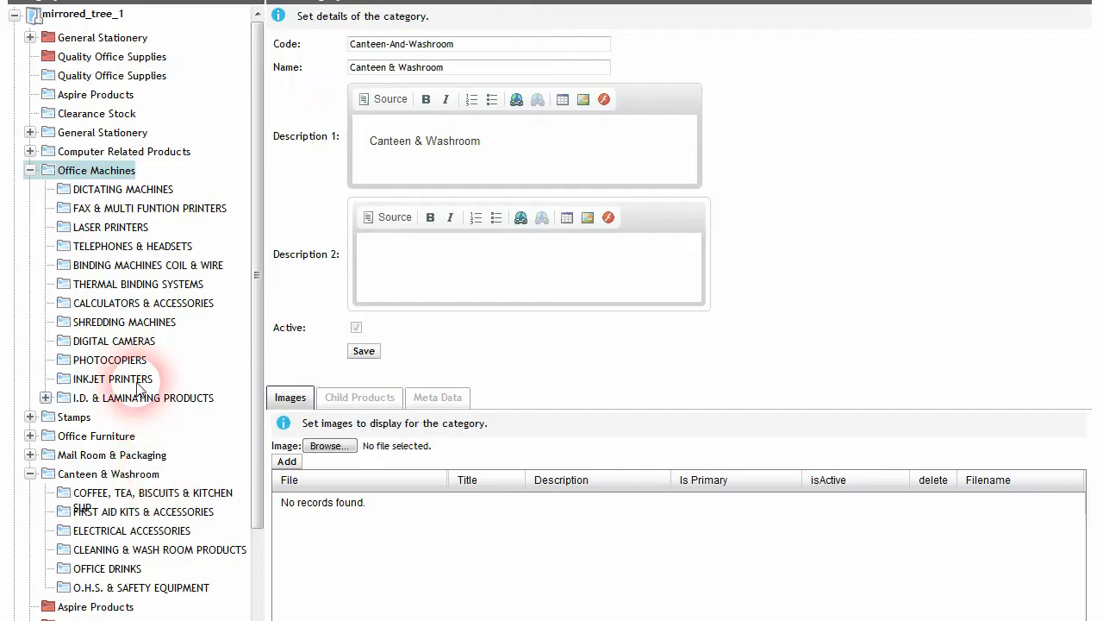
# Step: Find Office Machines in the category tree, edit it and select its Office-Machines code
pyautogui.click(45, 397)
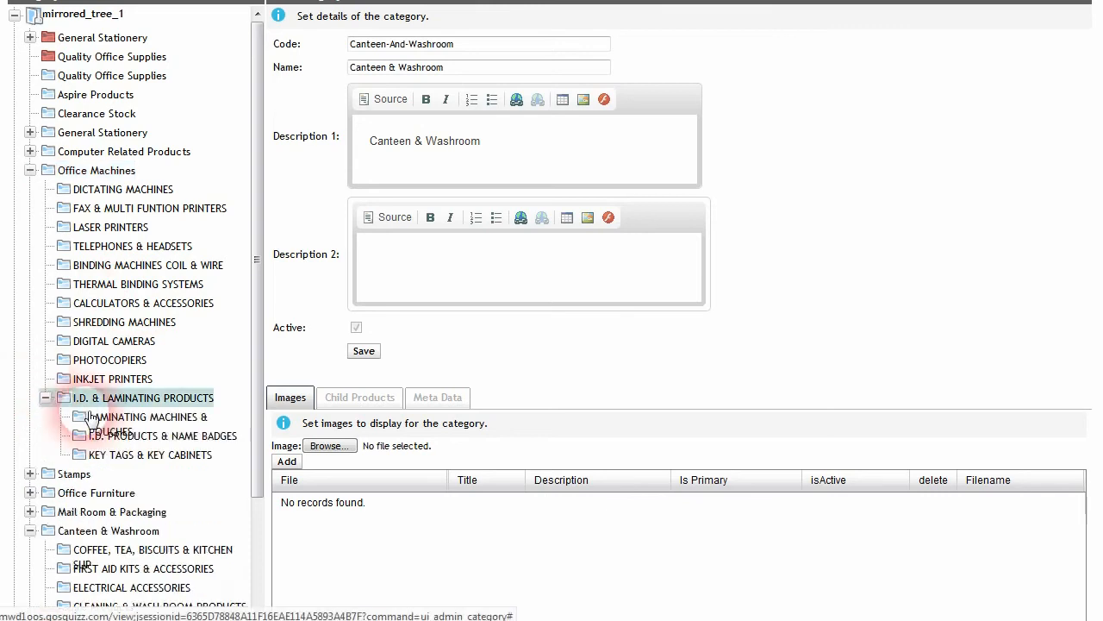
pyautogui.scroll(-2, 91, 418)
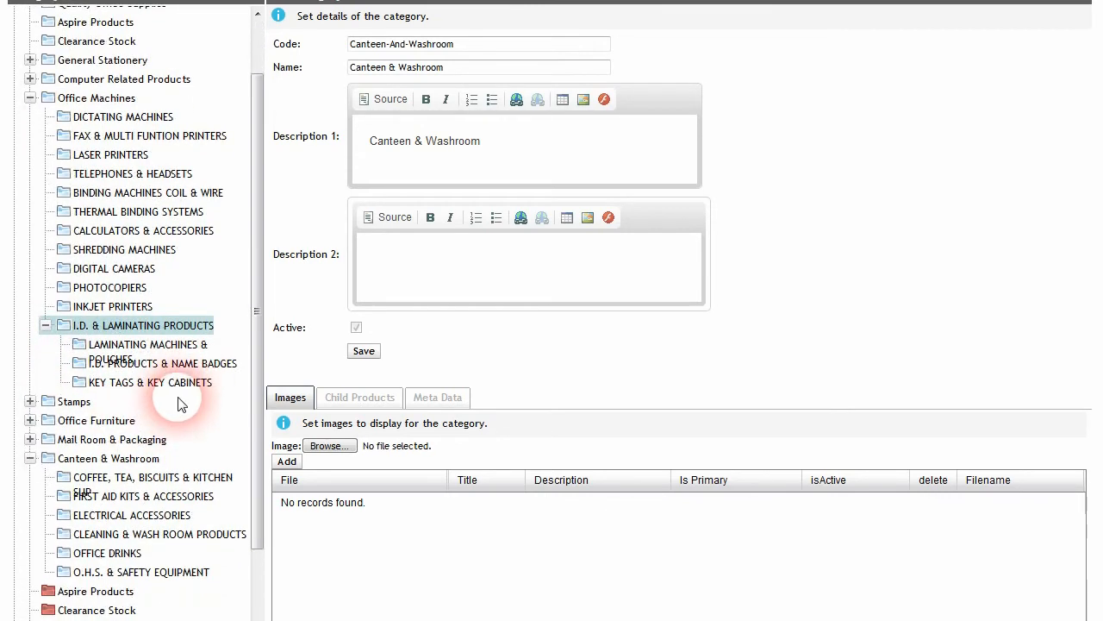
pyautogui.scroll(2, 179, 405)
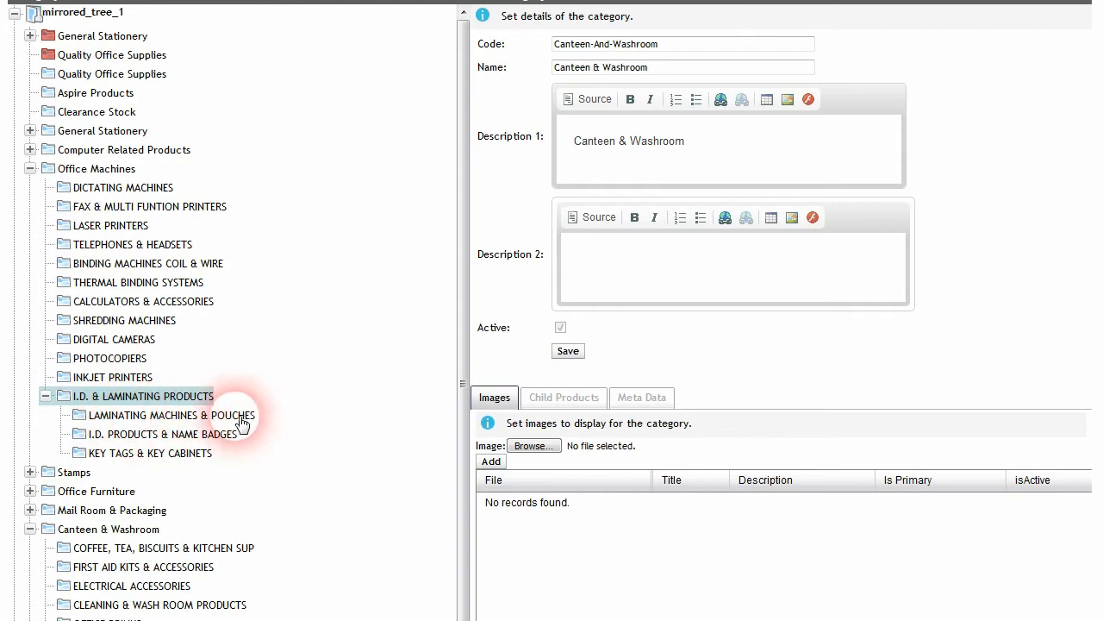
pyautogui.rightClick(203, 415)
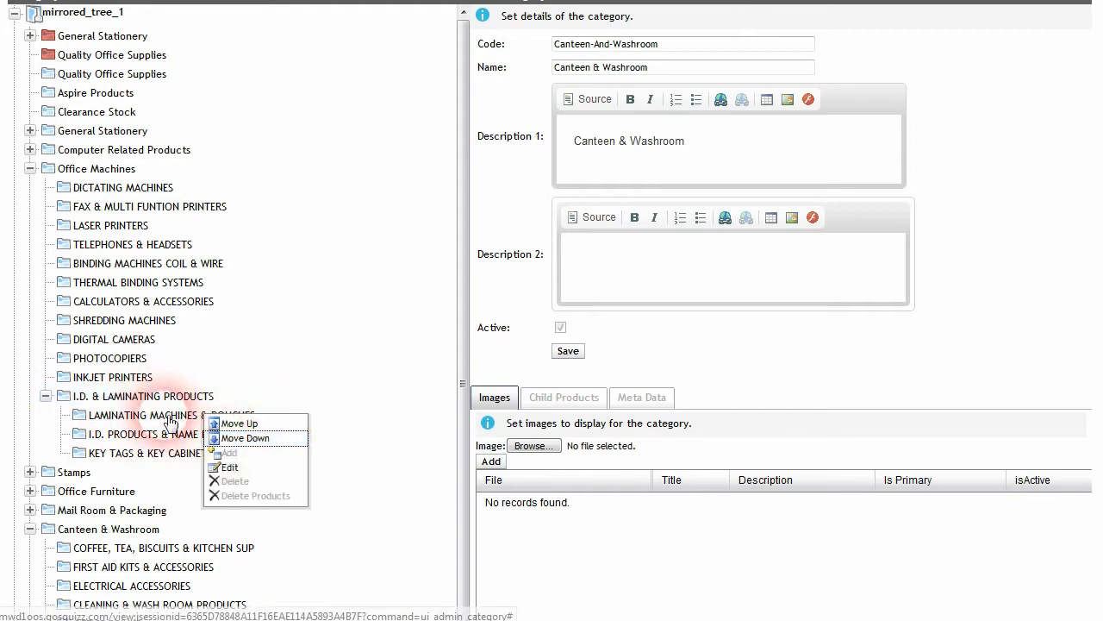
pyautogui.rightClick(96, 168)
pyautogui.click(122, 219)
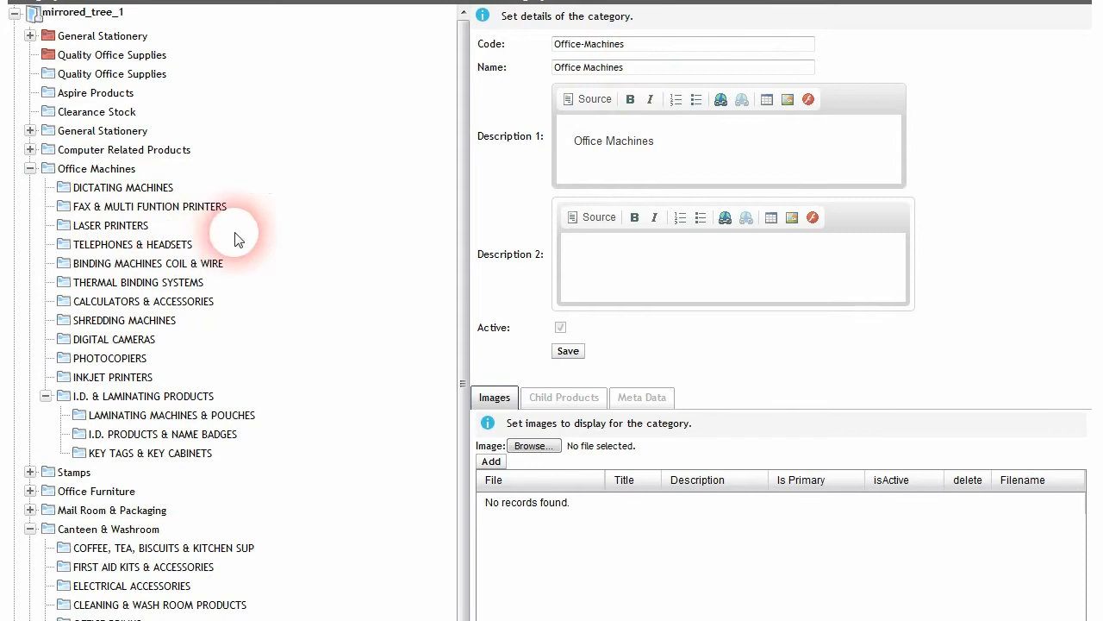
pyautogui.moveTo(648, 48); pyautogui.dragTo(478, 73)
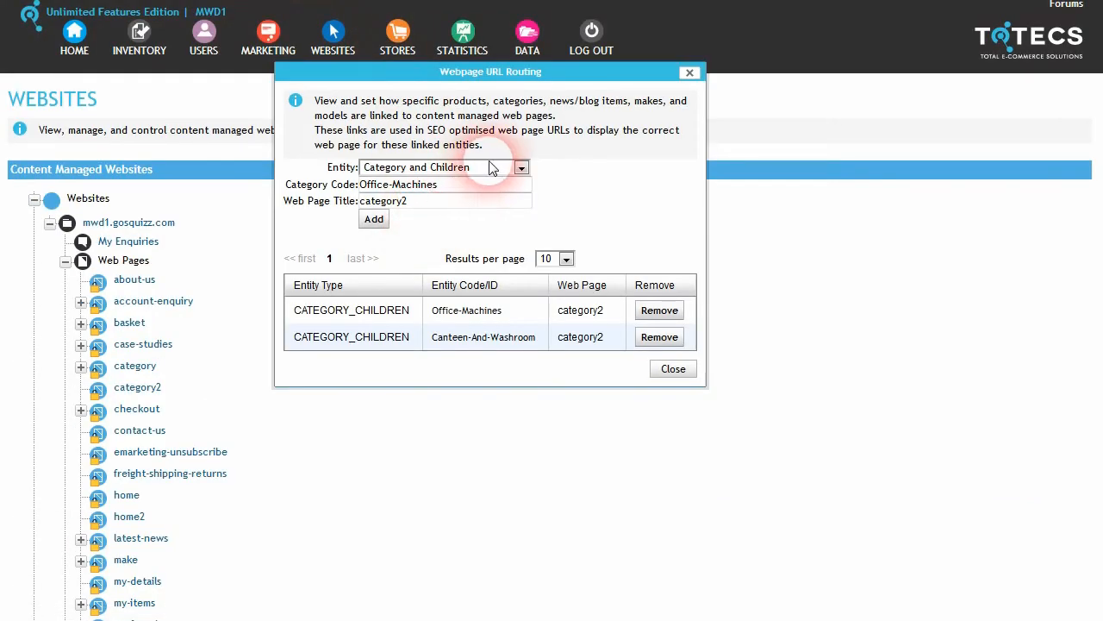
# Step: Switch the Office-Machines route entity to Category, then back to Category and Children
pyautogui.click(492, 167)
pyautogui.click(389, 226)
pyautogui.click(447, 189)
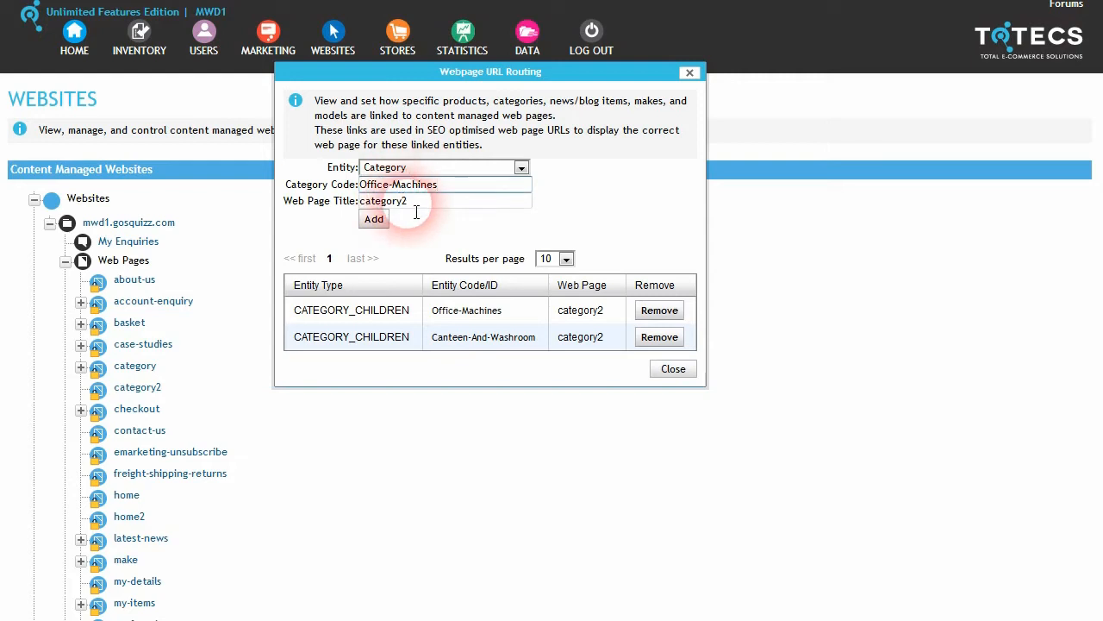
pyautogui.click(434, 169)
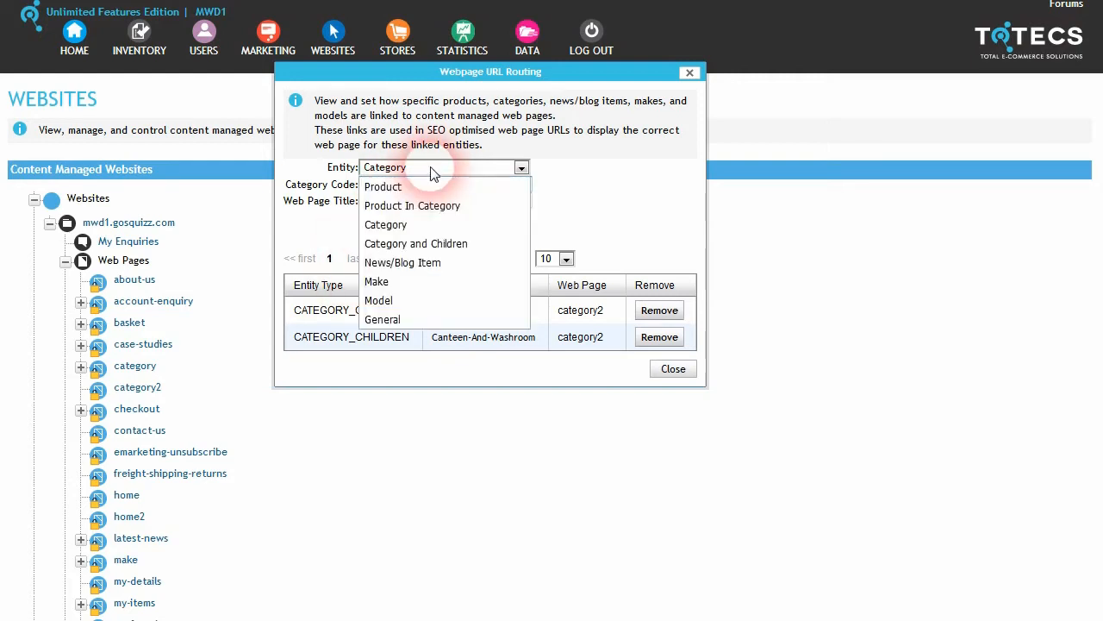
pyautogui.click(438, 249)
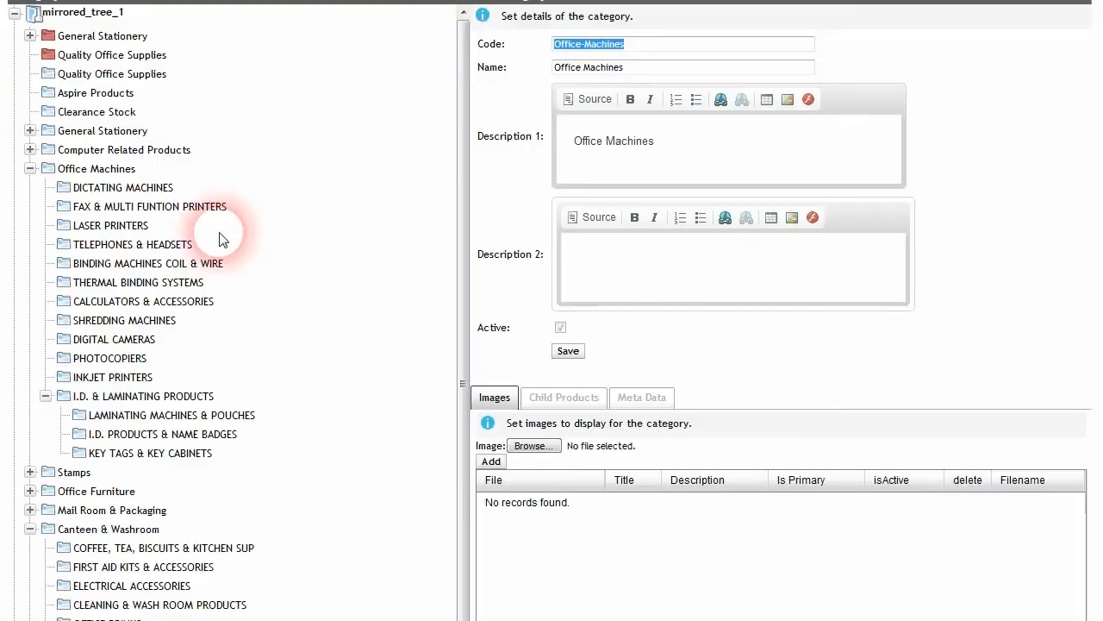
# Step: Highlight the Office Machines subcategories in the category tree, then clear the highlight
pyautogui.moveTo(239, 452); pyautogui.dragTo(114, 175)
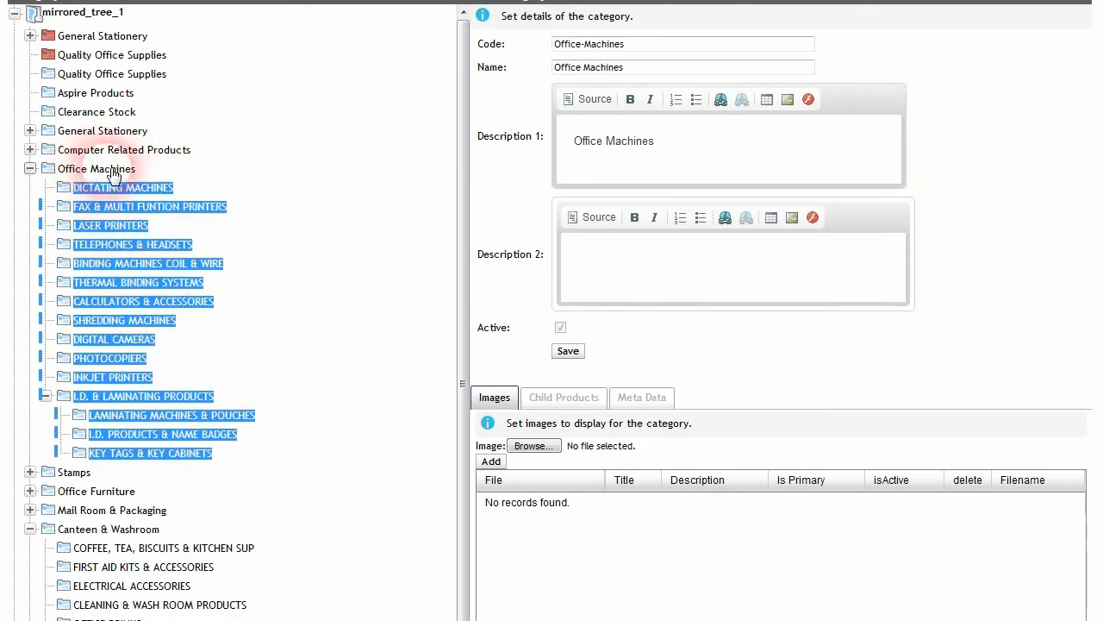
pyautogui.click(340, 296)
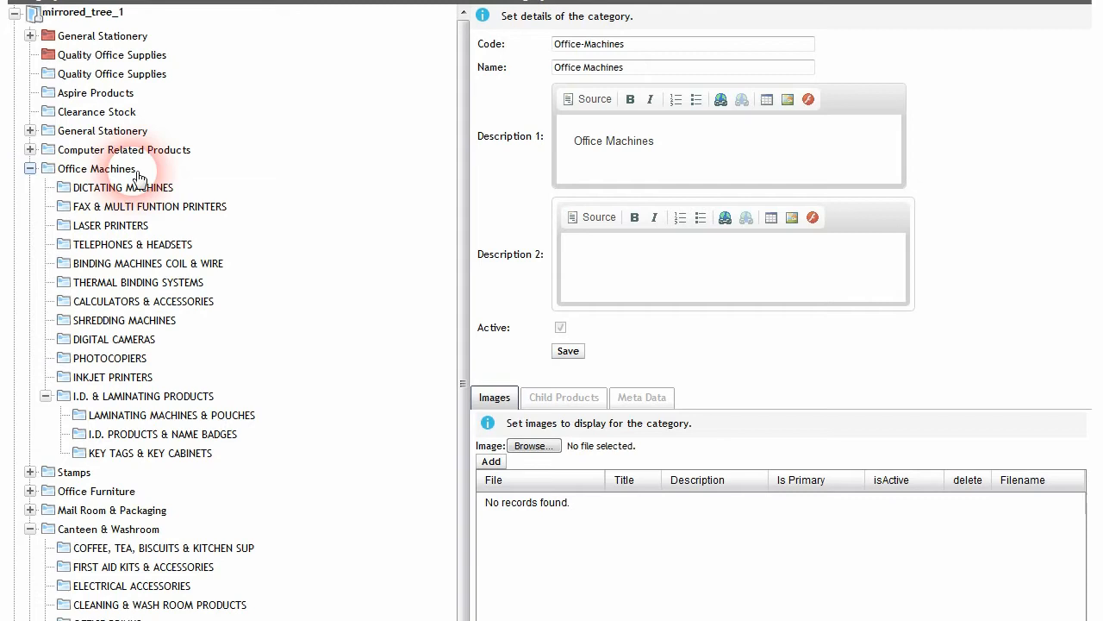
pyautogui.moveTo(137, 178); pyautogui.dragTo(228, 462)
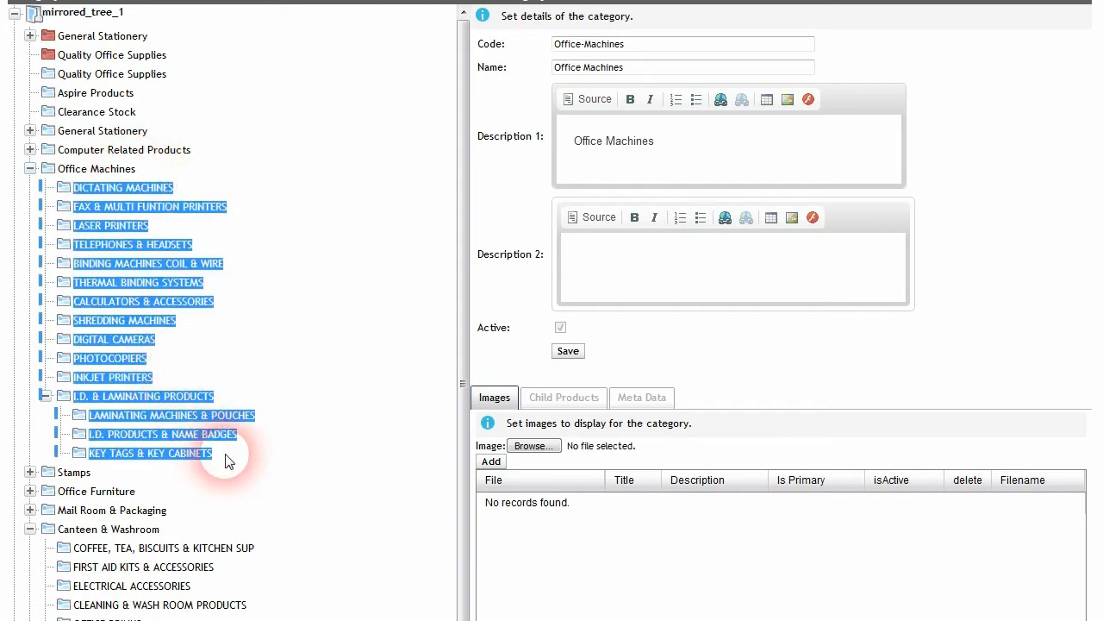
pyautogui.click(285, 463)
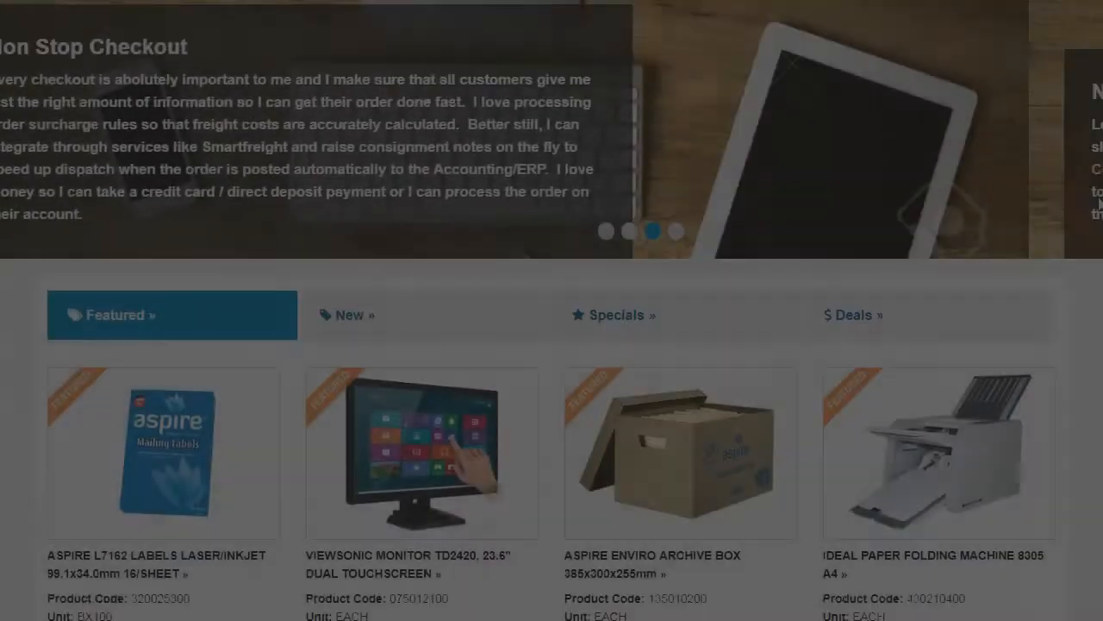
# Step: Scroll down the Administration Centre home dashboard
pyautogui.scroll(-4, 1083, 221)
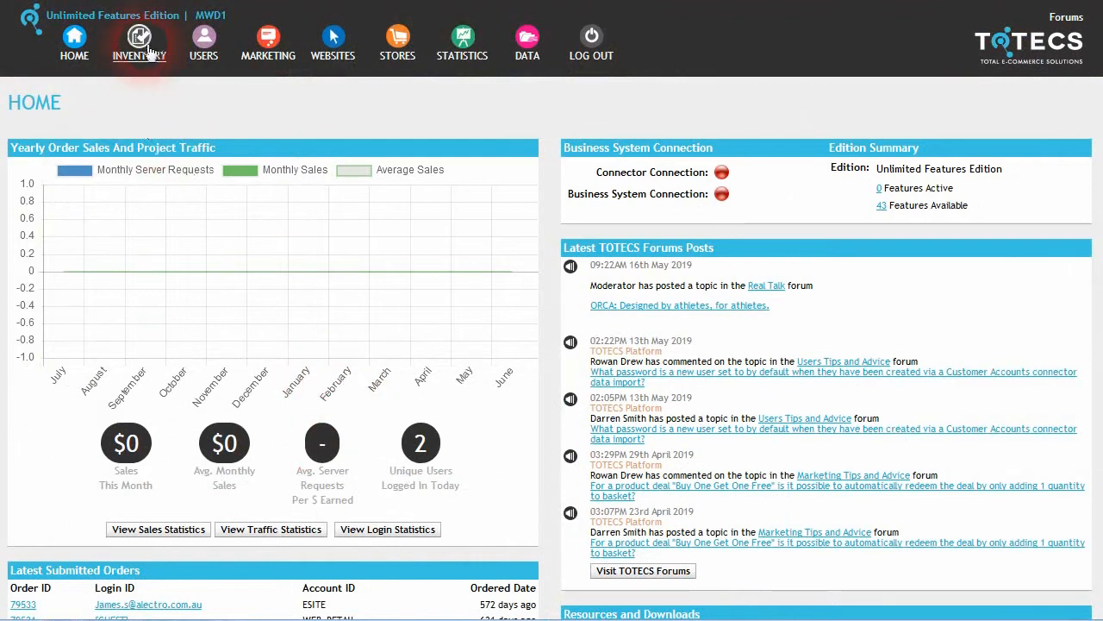
# Step: Open Product Flag Types and start renaming On Special, then cancel without changes
pyautogui.moveTo(150, 51)
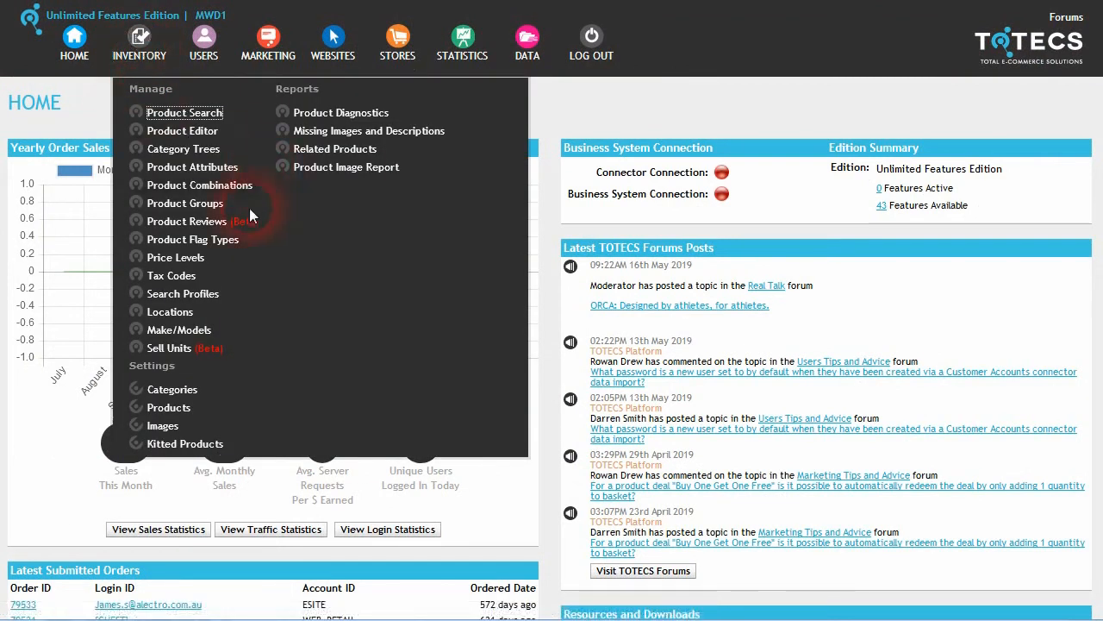
pyautogui.click(207, 240)
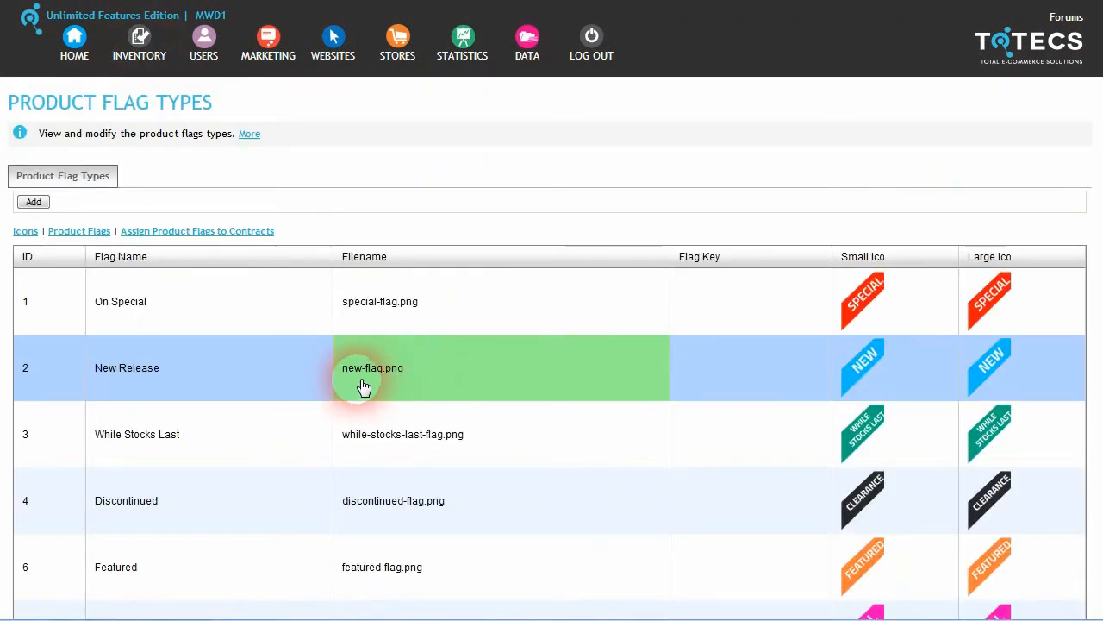
pyautogui.click(130, 316)
pyautogui.click(333, 309)
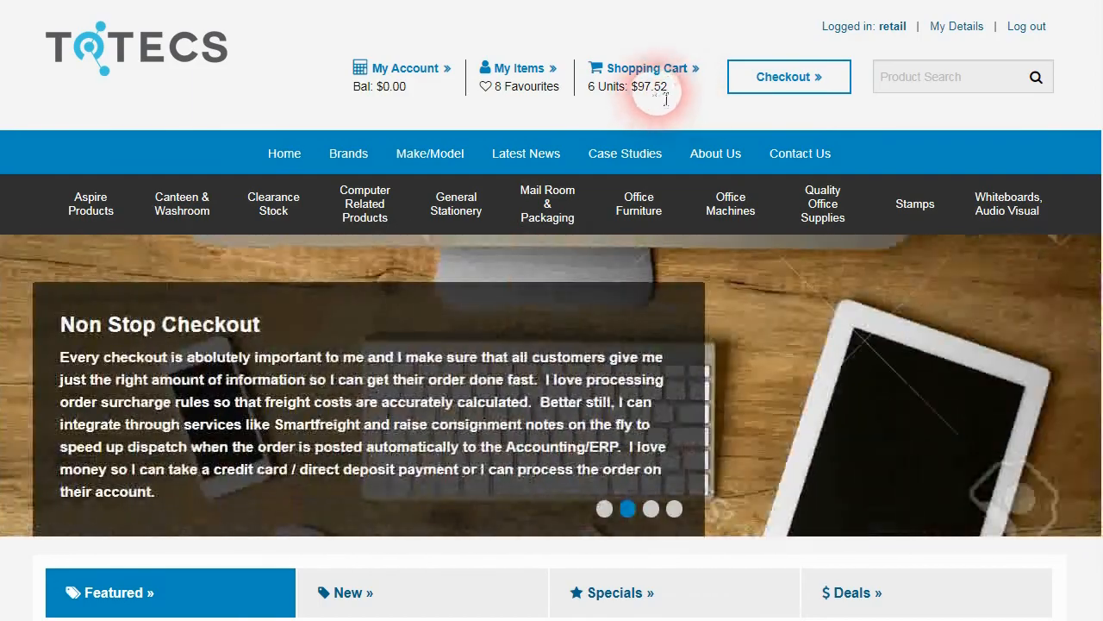
# Step: Add two archive boxes to the cart and review the shopping cart
pyautogui.scroll(-5, 1091, 138)
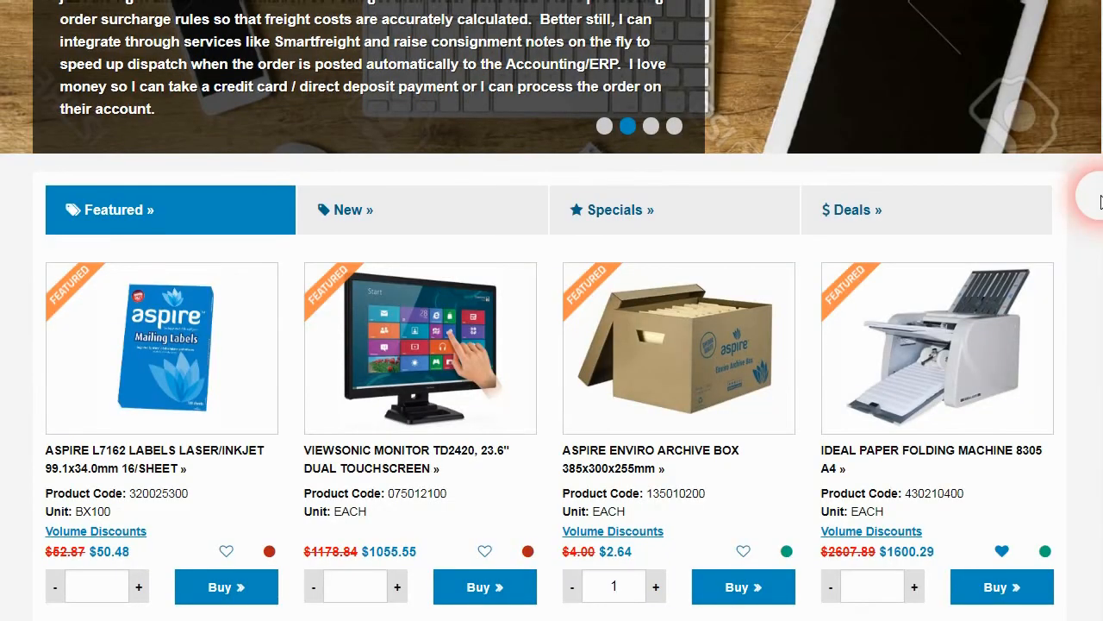
pyautogui.click(654, 543)
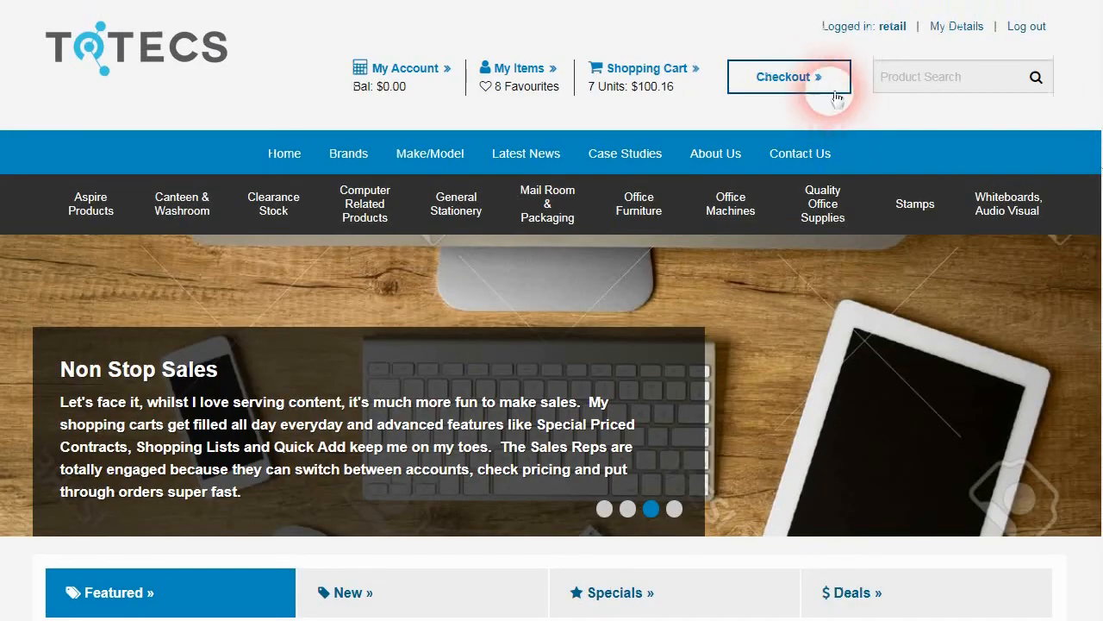
pyautogui.click(834, 90)
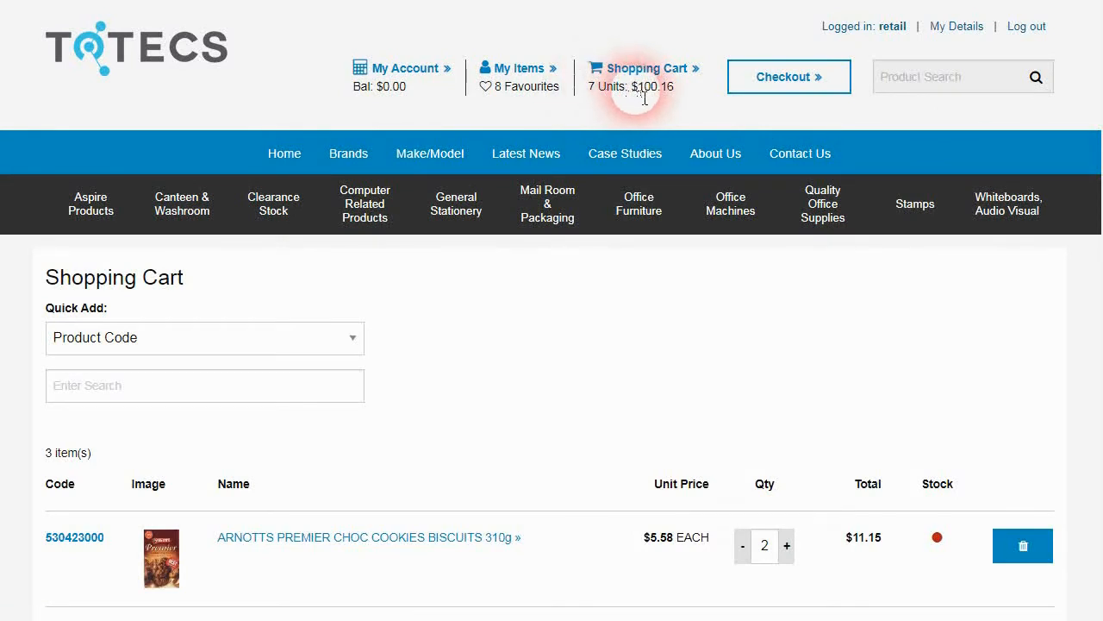
# Step: Check out, accept the terms and conditions, and submit the $93.73 order
pyautogui.moveTo(1101, 93); pyautogui.dragTo(1100, 352)
pyautogui.click(865, 219)
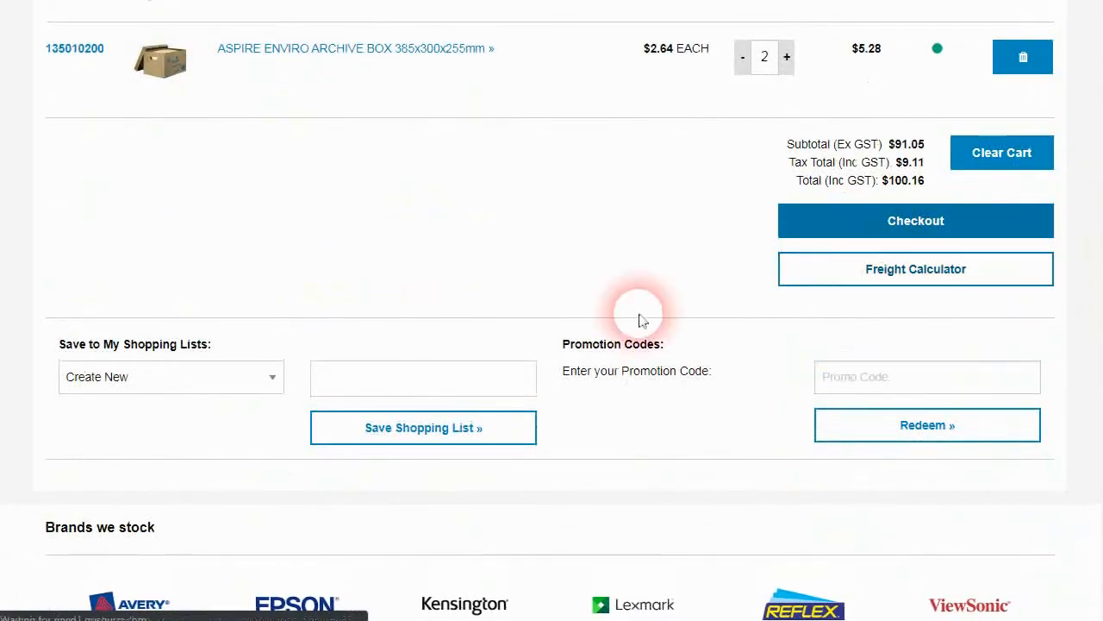
pyautogui.moveTo(1102, 155); pyautogui.dragTo(1102, 375)
pyautogui.click(1014, 436)
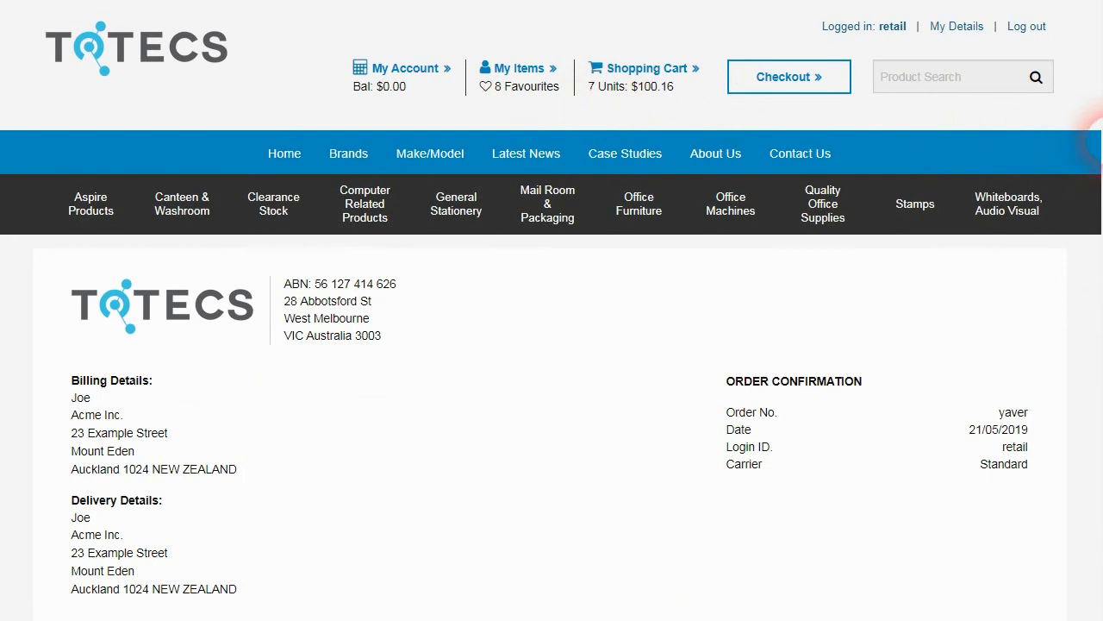
pyautogui.moveTo(1095, 111); pyautogui.dragTo(1086, 319)
pyautogui.click(77, 490)
pyautogui.click(985, 526)
pyautogui.moveTo(1096, 402); pyautogui.dragTo(1069, 219)
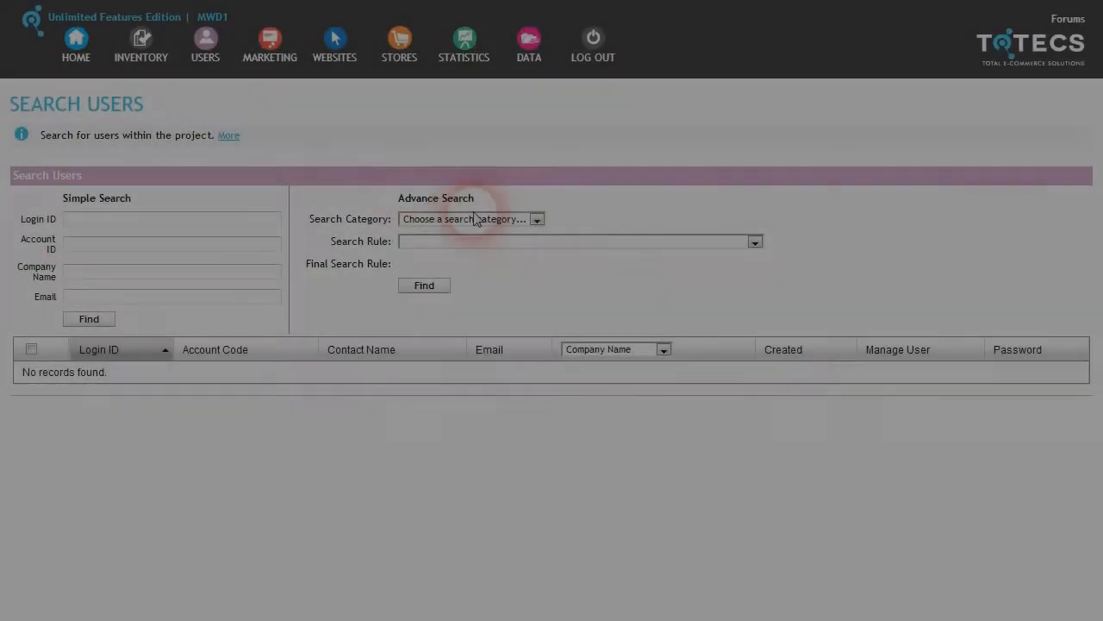
# Step: Open the Search Category dropdown on the Search Users page
pyautogui.click(517, 219)
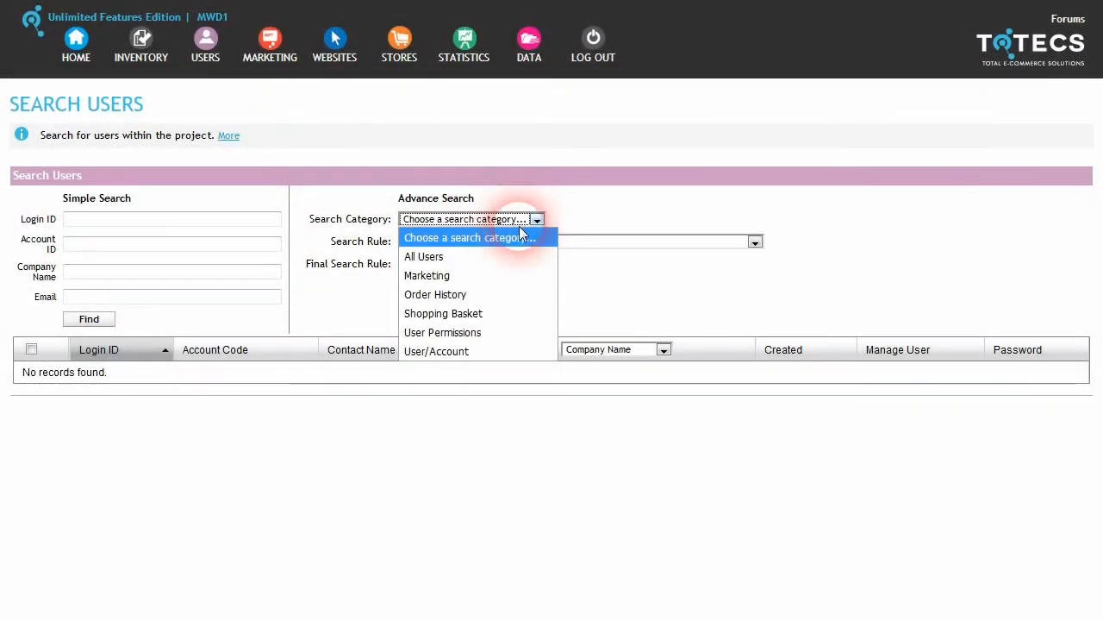
# Step: Set the user search to Order History, 'have not ordered in the last', in Days
pyautogui.click(528, 238)
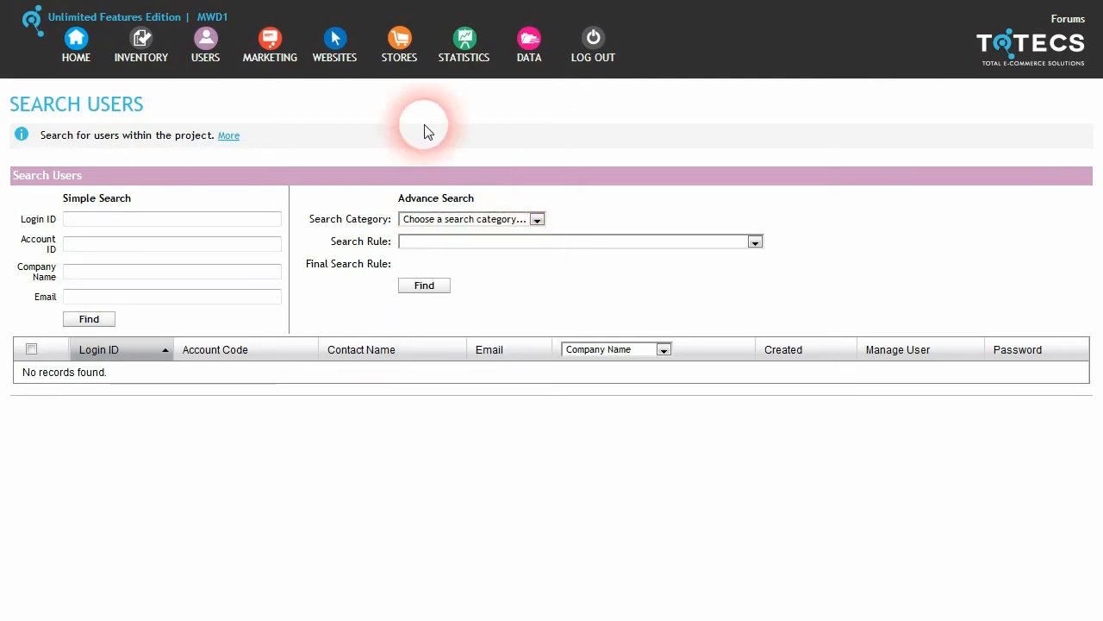
pyautogui.moveTo(206, 50)
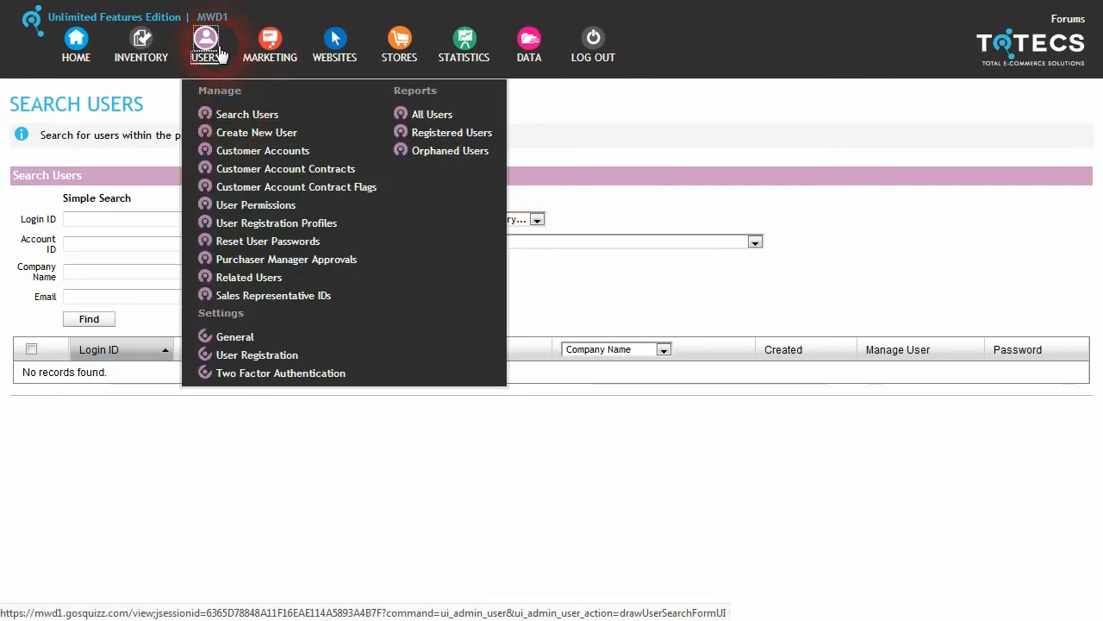
pyautogui.click(536, 220)
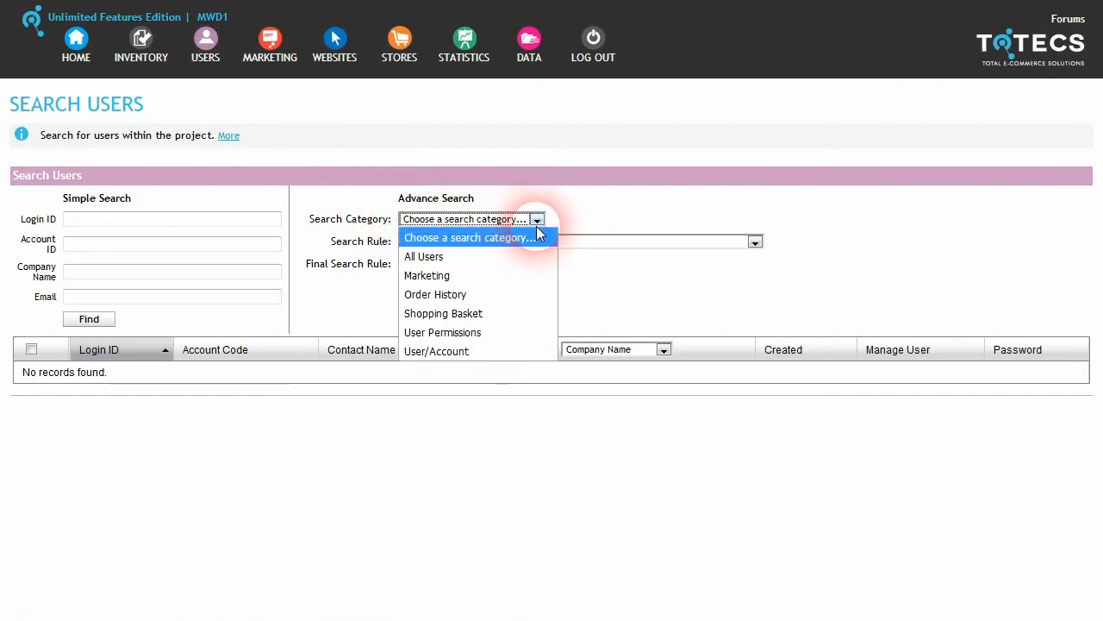
pyautogui.click(505, 294)
pyautogui.click(712, 244)
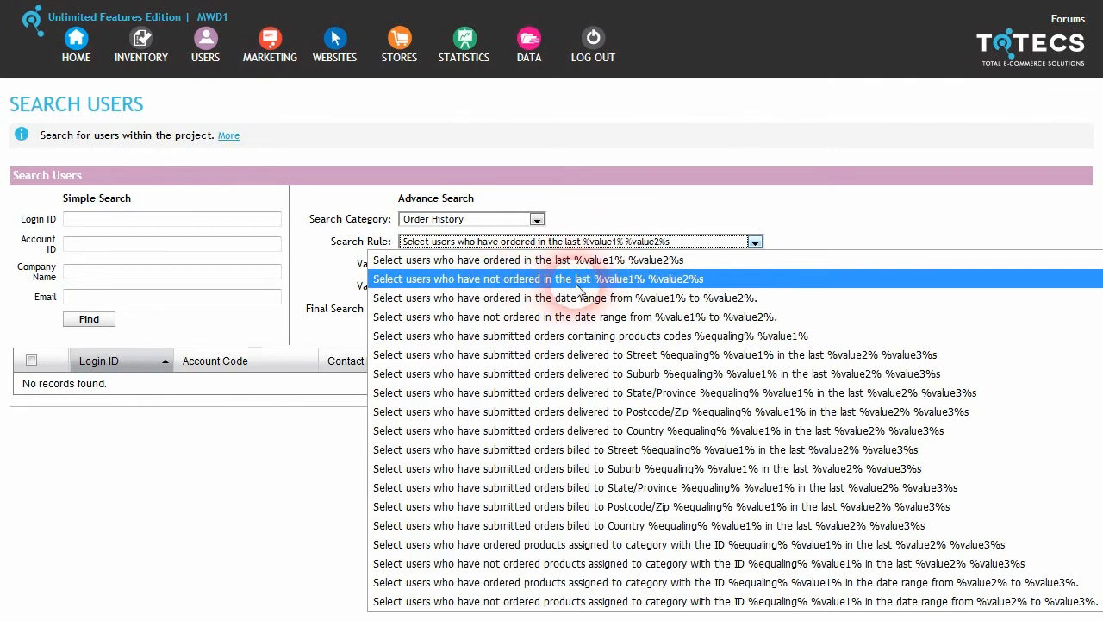
pyautogui.click(469, 278)
pyautogui.click(436, 286)
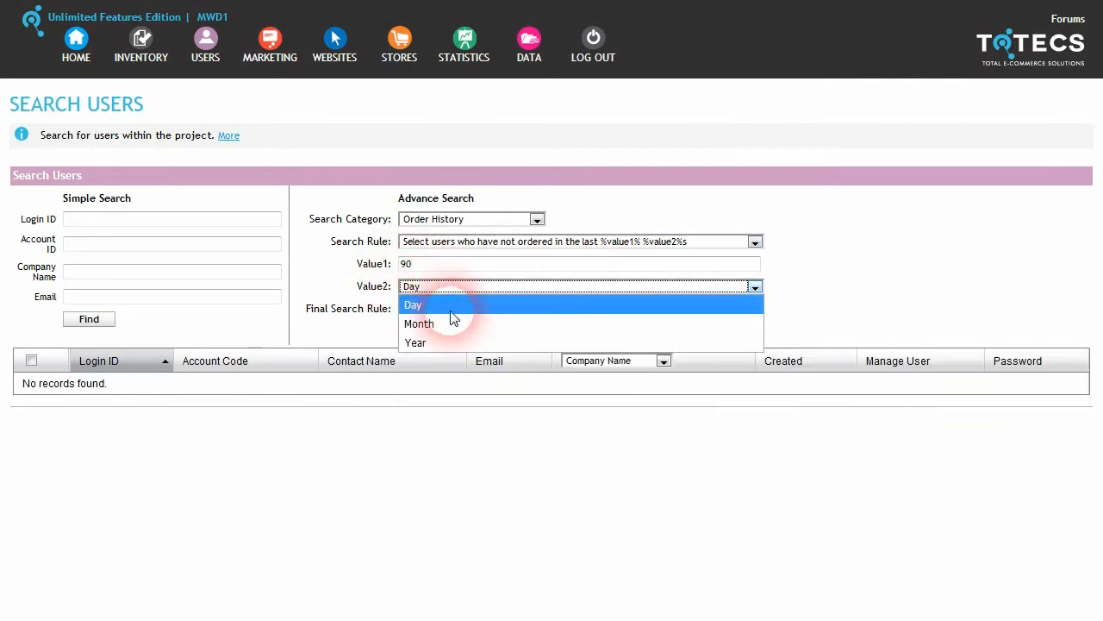
pyautogui.click(414, 305)
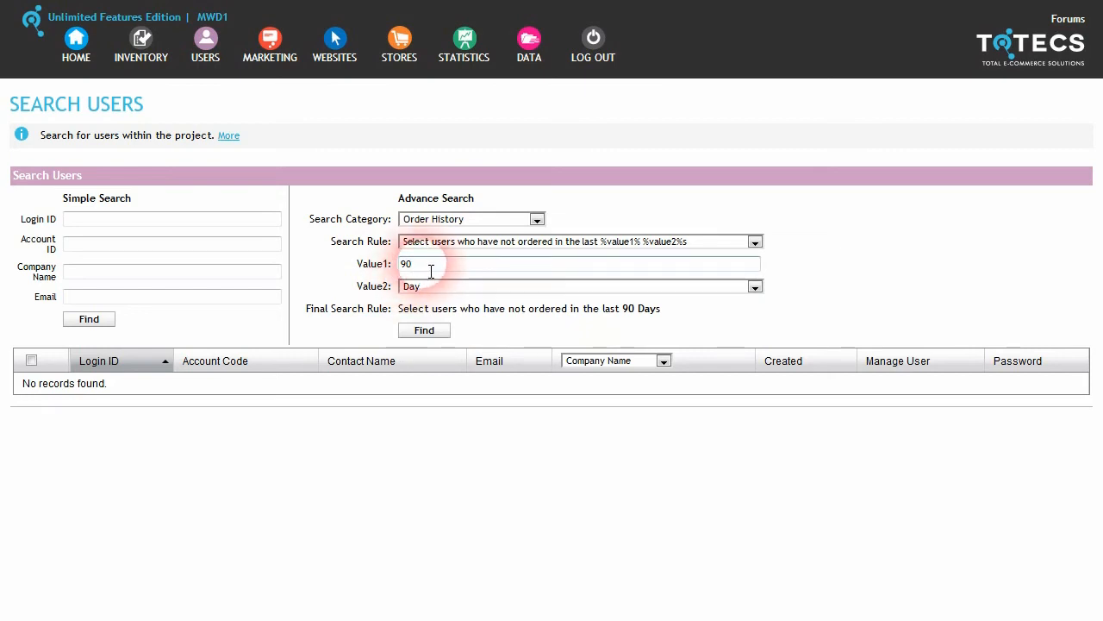
# Step: Replace 90 with 30, run the search, and scroll through the matching users
pyautogui.moveTo(431, 270); pyautogui.dragTo(399, 285)
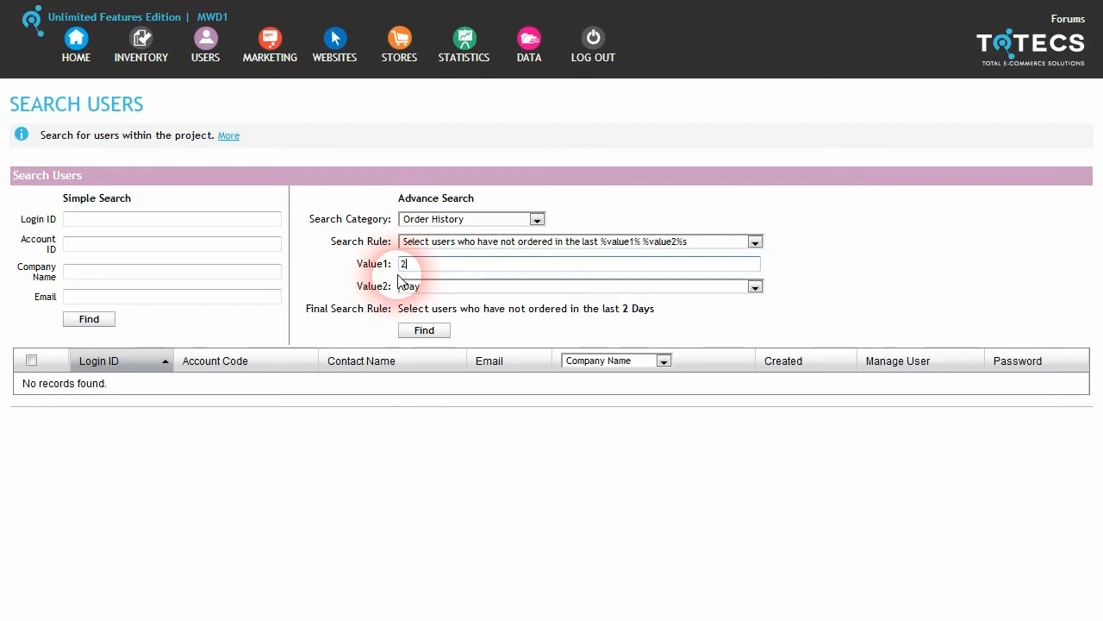
pyautogui.click(424, 330)
pyautogui.scroll(-2, 465, 319)
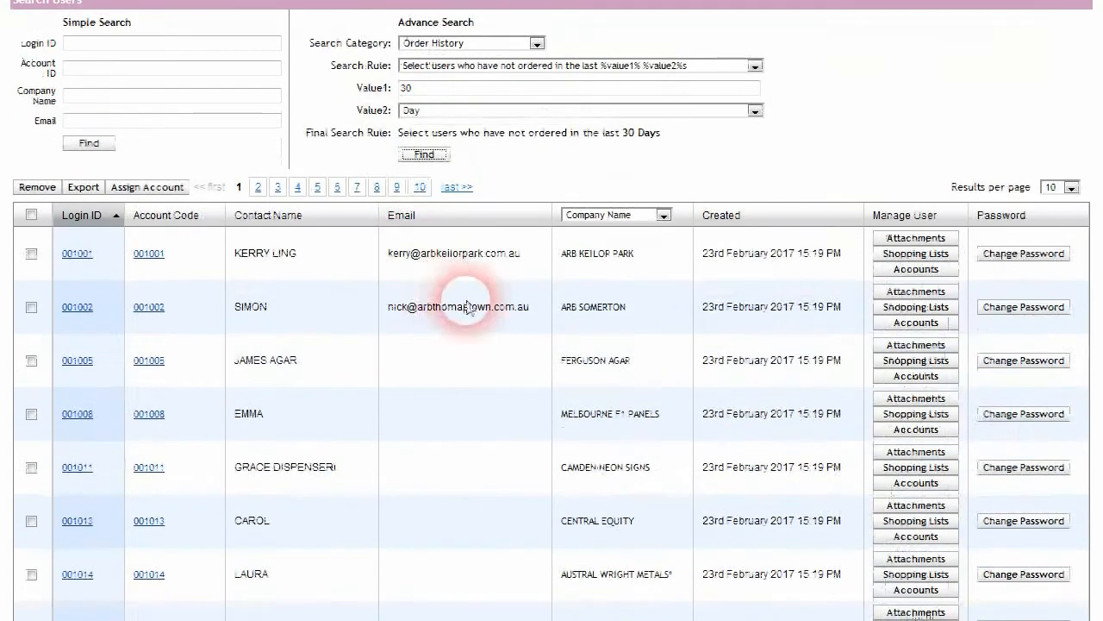
pyautogui.scroll(-2, 419, 374)
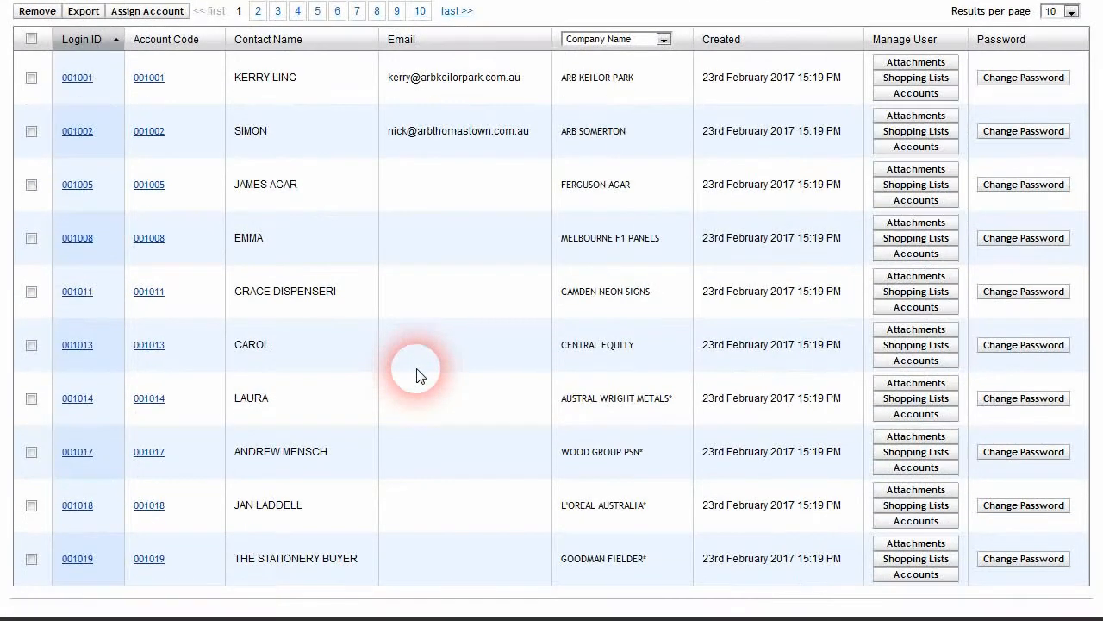
pyautogui.scroll(1, 416, 375)
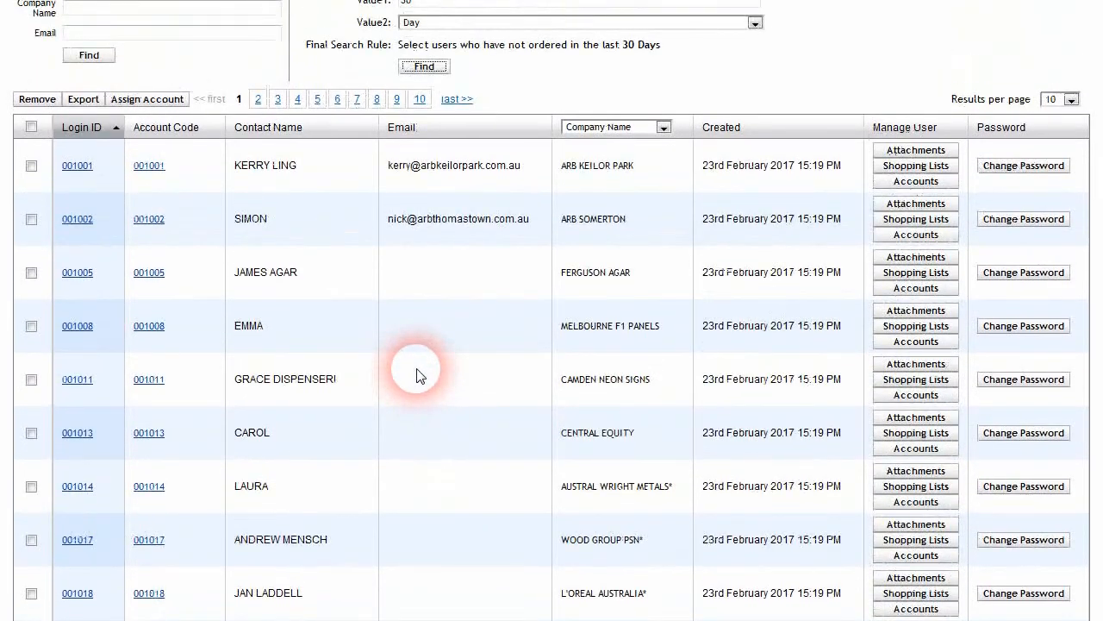
pyautogui.scroll(2, 416, 375)
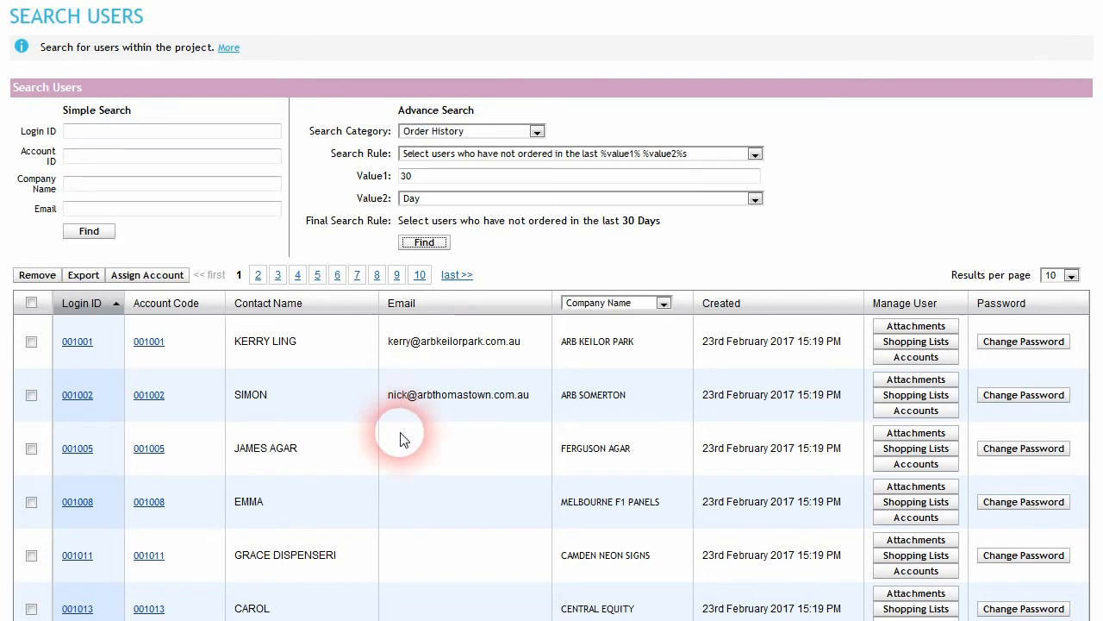
pyautogui.click(206, 45)
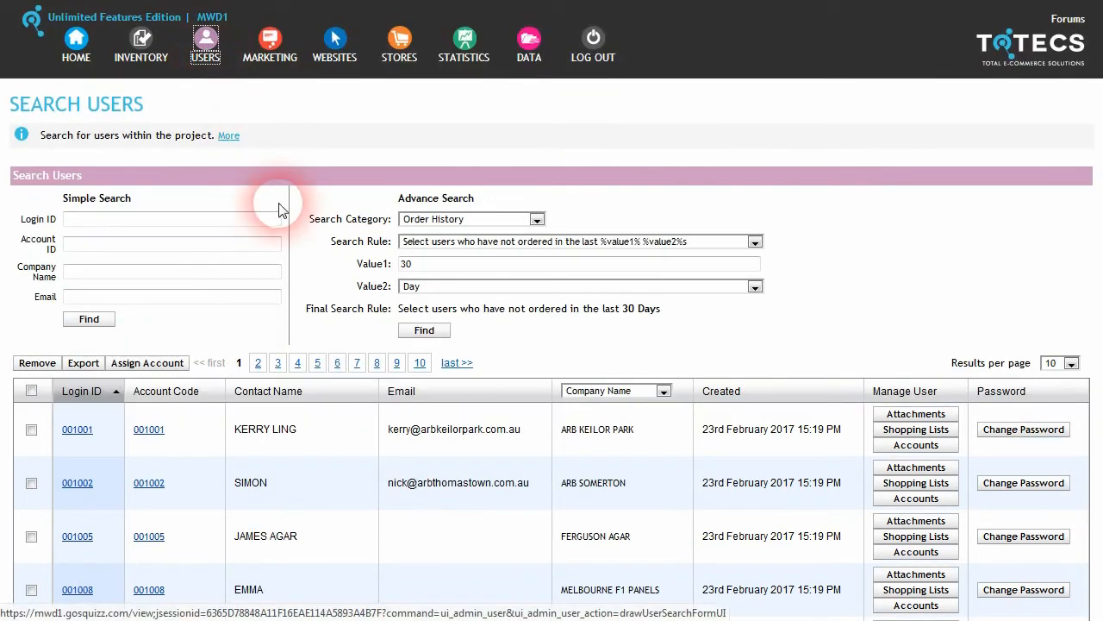
# Step: Create the marketing user group 'Users Who Have not Ordered Lately'
pyautogui.click(269, 45)
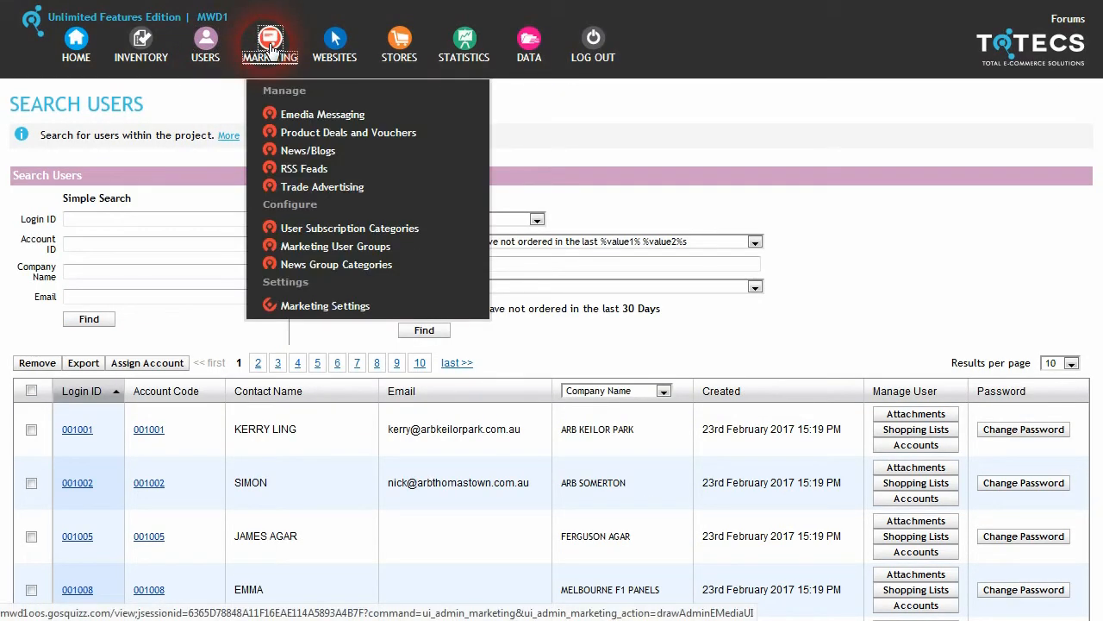
pyautogui.click(352, 250)
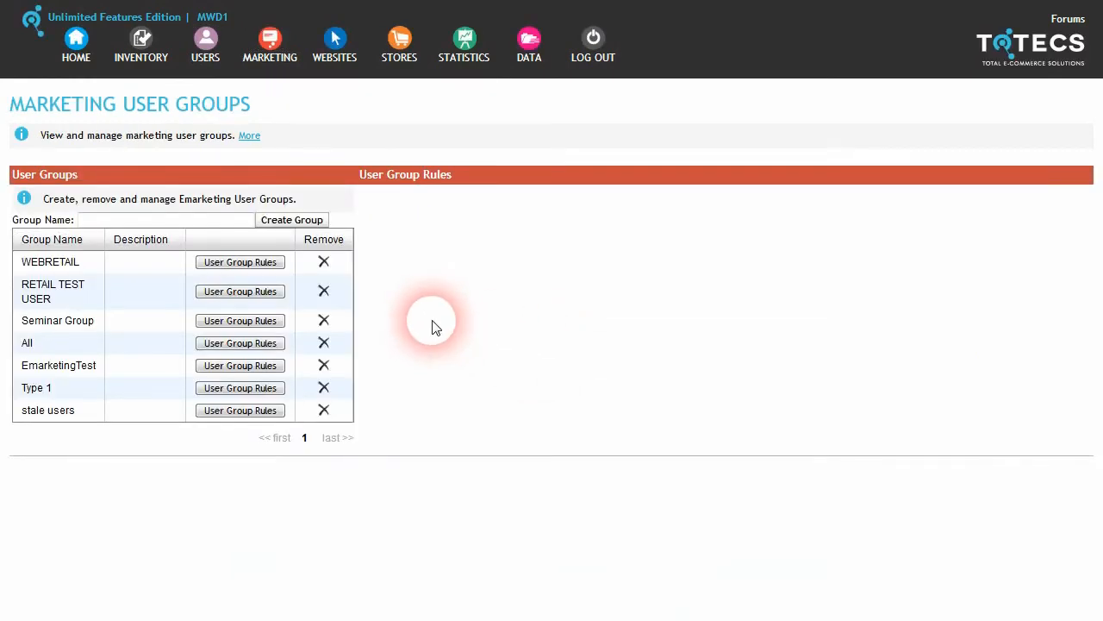
pyautogui.click(138, 220)
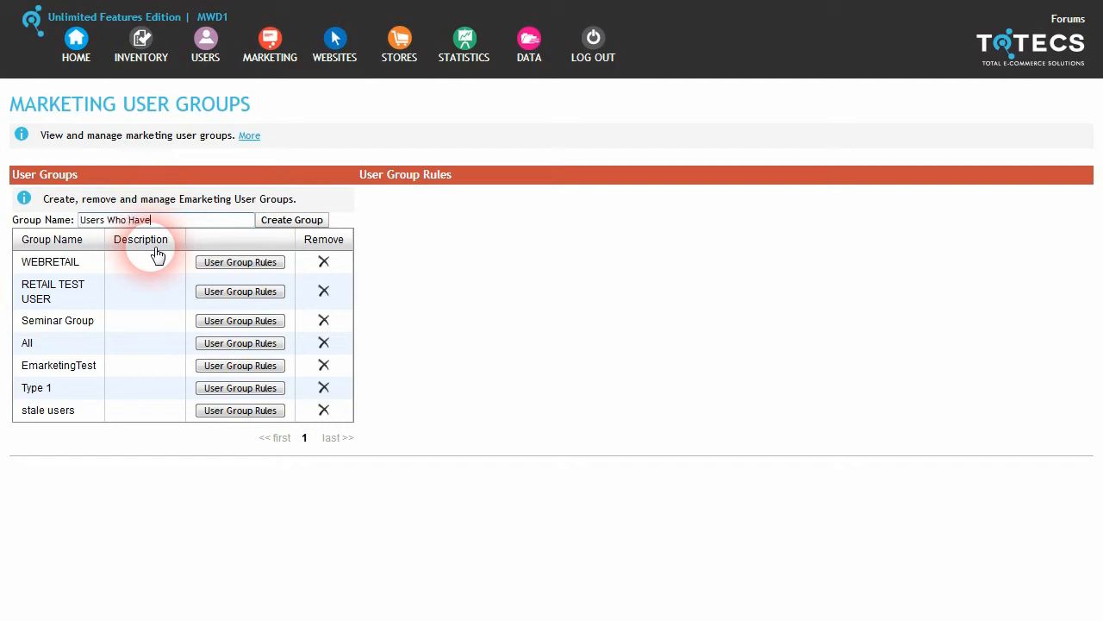
pyautogui.write('Users Who Have not Ordered Lately')
pyautogui.click(311, 220)
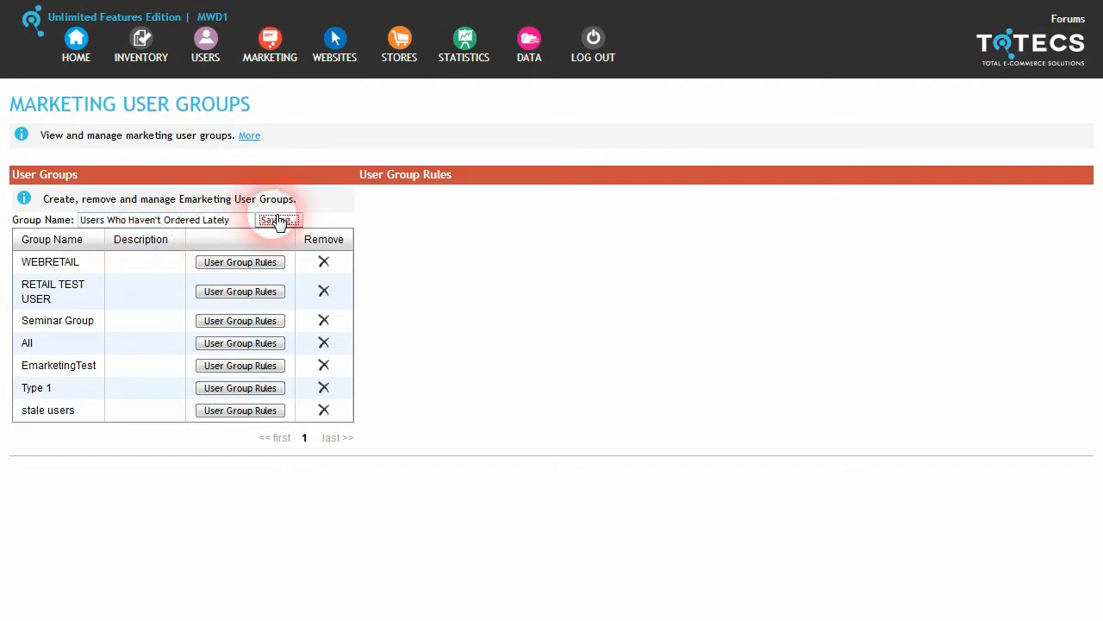
# Step: Add an Order History rule to the group: not ordered in the last 30 Days
pyautogui.click(240, 447)
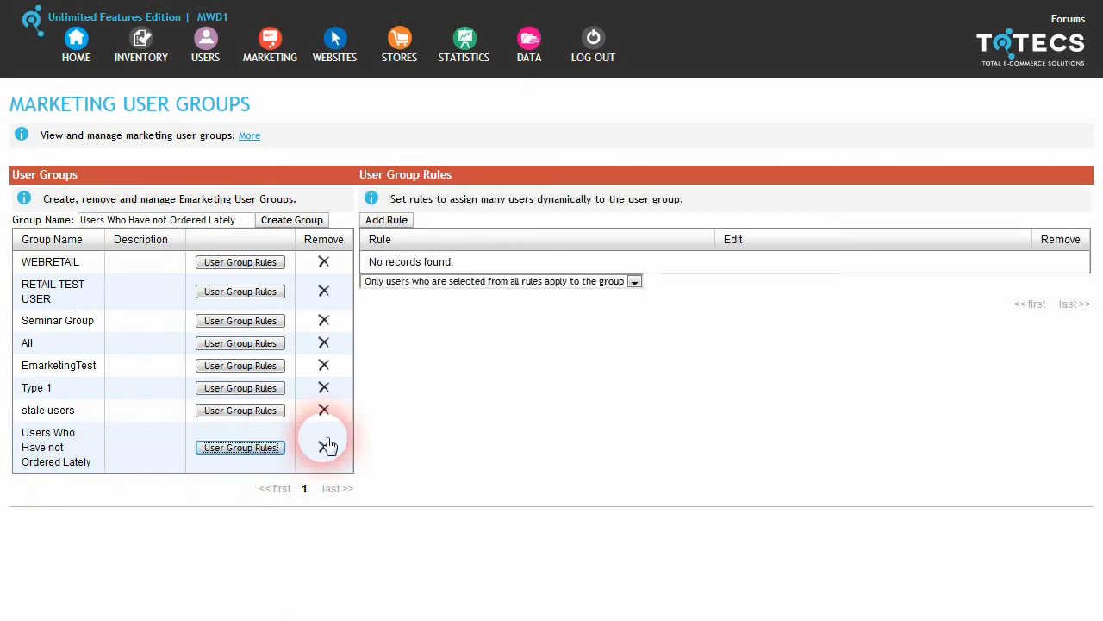
pyautogui.click(379, 218)
pyautogui.click(483, 237)
pyautogui.click(448, 310)
pyautogui.click(509, 255)
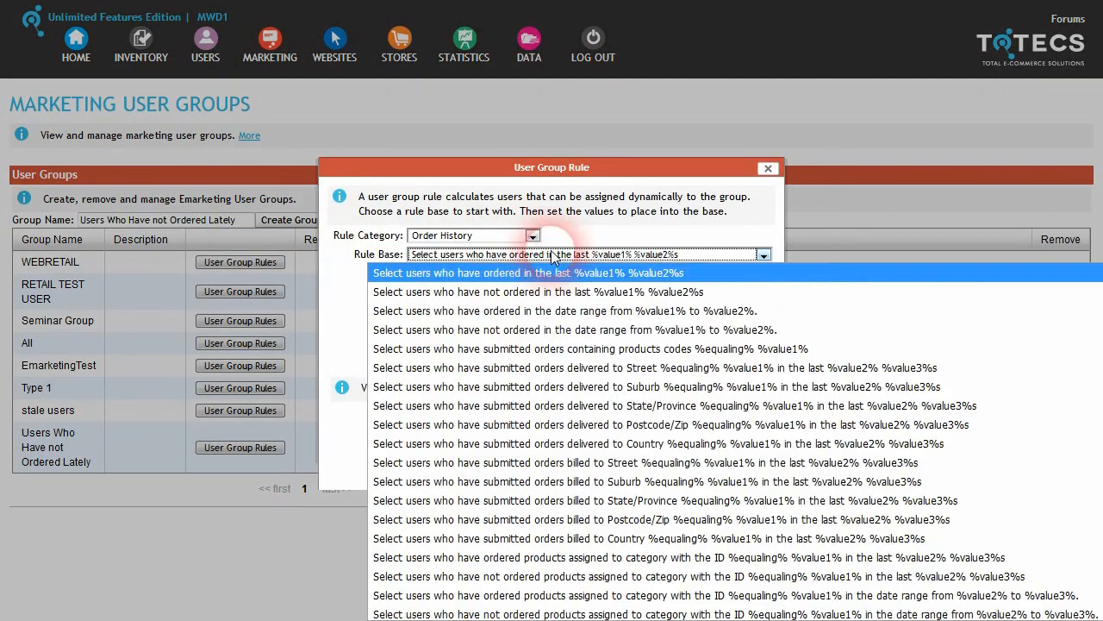
pyautogui.click(575, 292)
pyautogui.moveTo(424, 311); pyautogui.dragTo(385, 323)
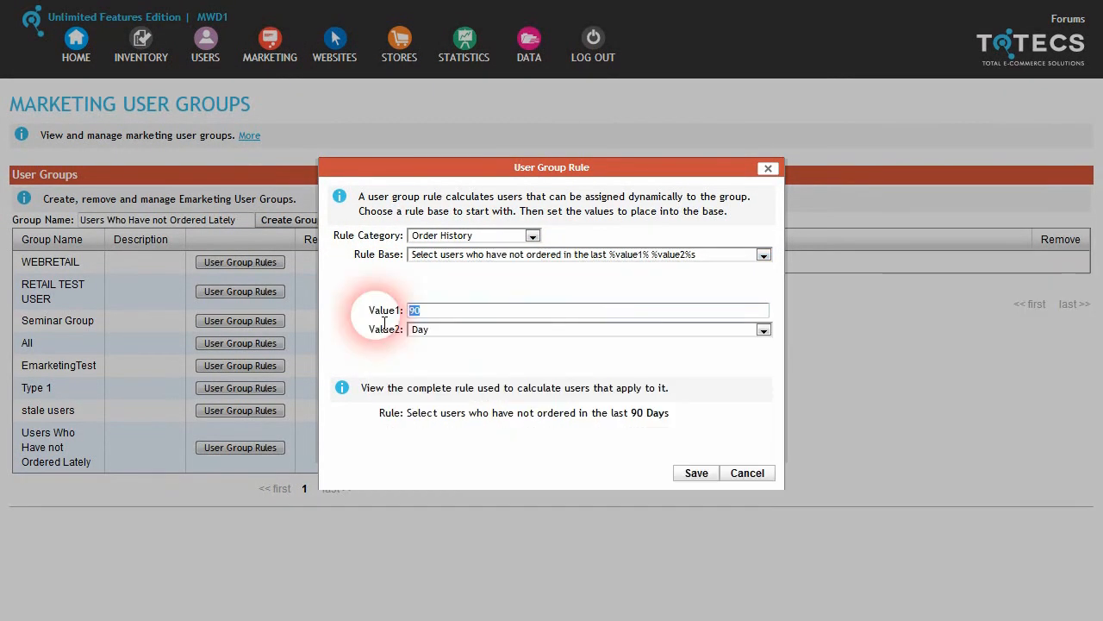
pyautogui.click(696, 473)
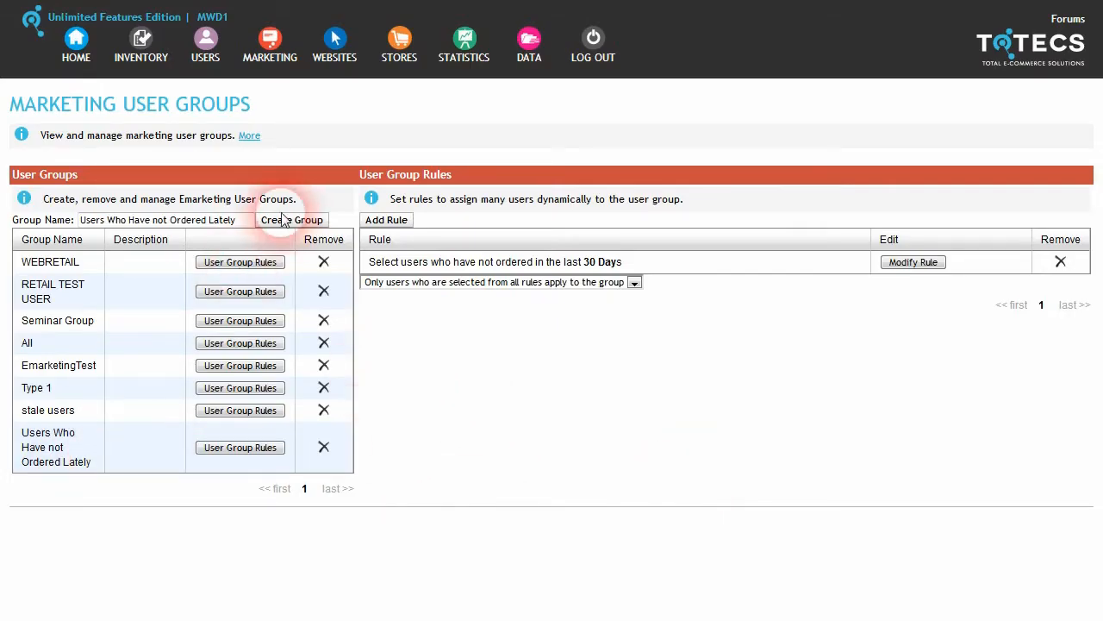
pyautogui.click(287, 57)
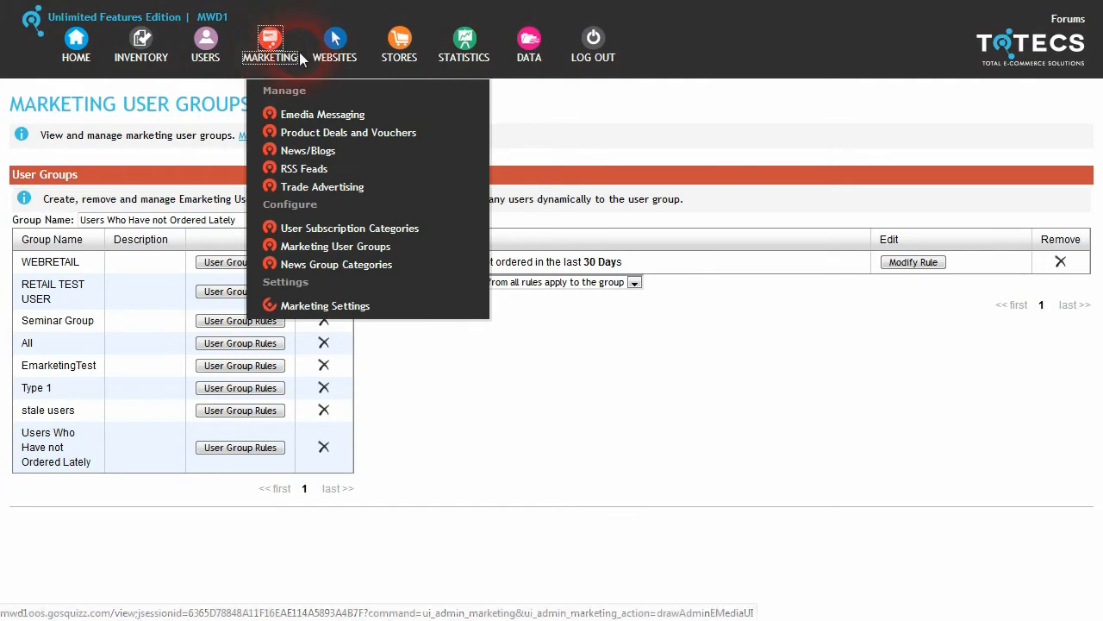
# Step: Create a quantity-based percent-off deal named 'Users Who Have not Ordered Lately'
pyautogui.click(345, 132)
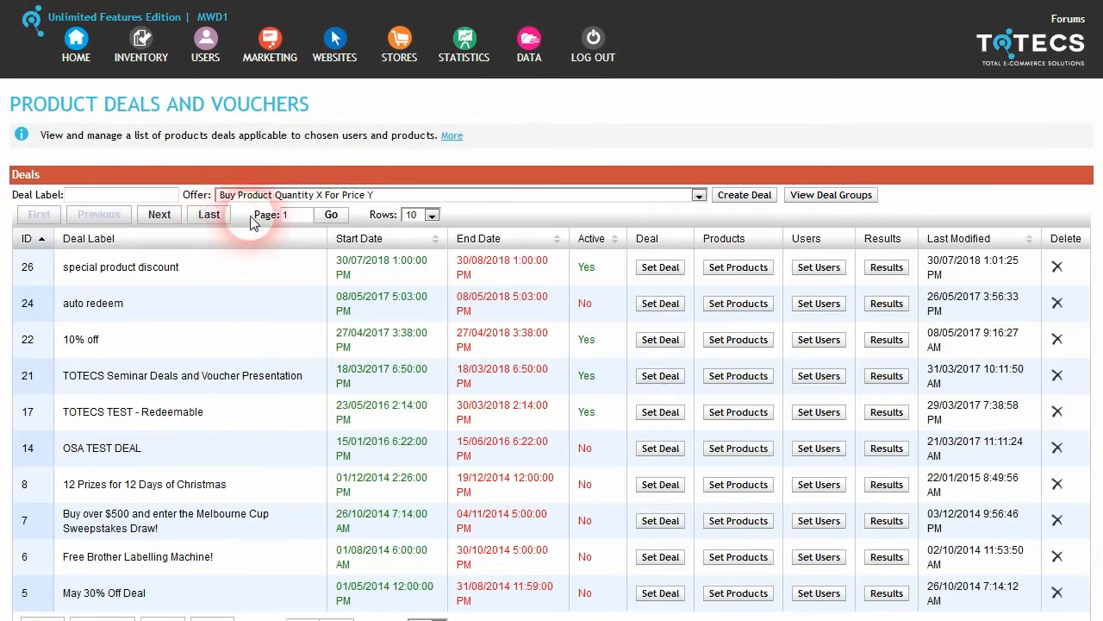
pyautogui.click(466, 196)
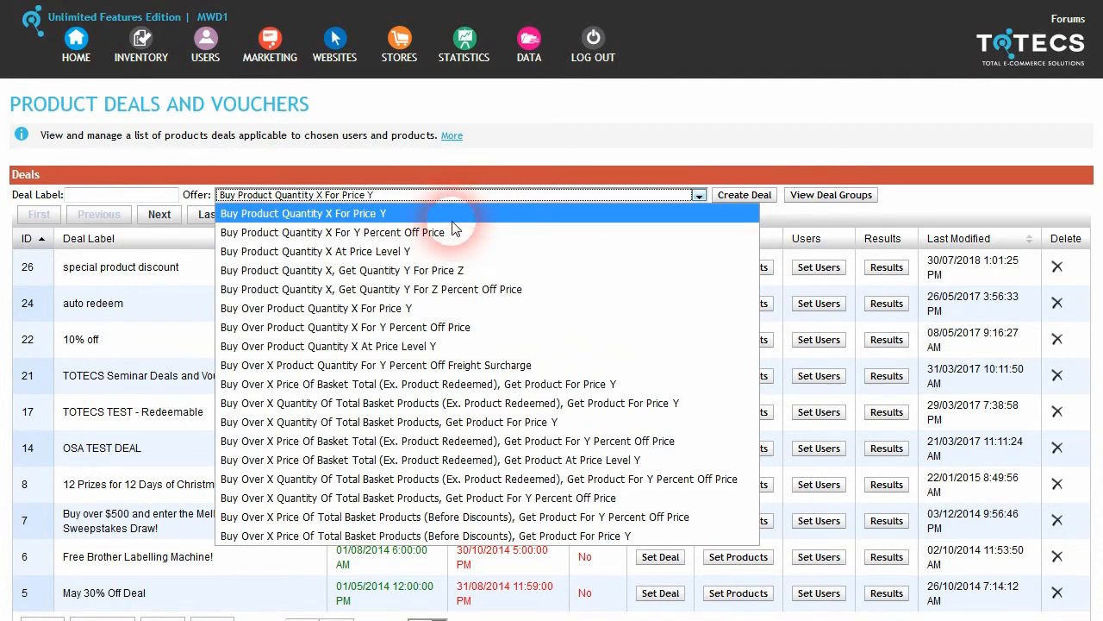
pyautogui.click(422, 232)
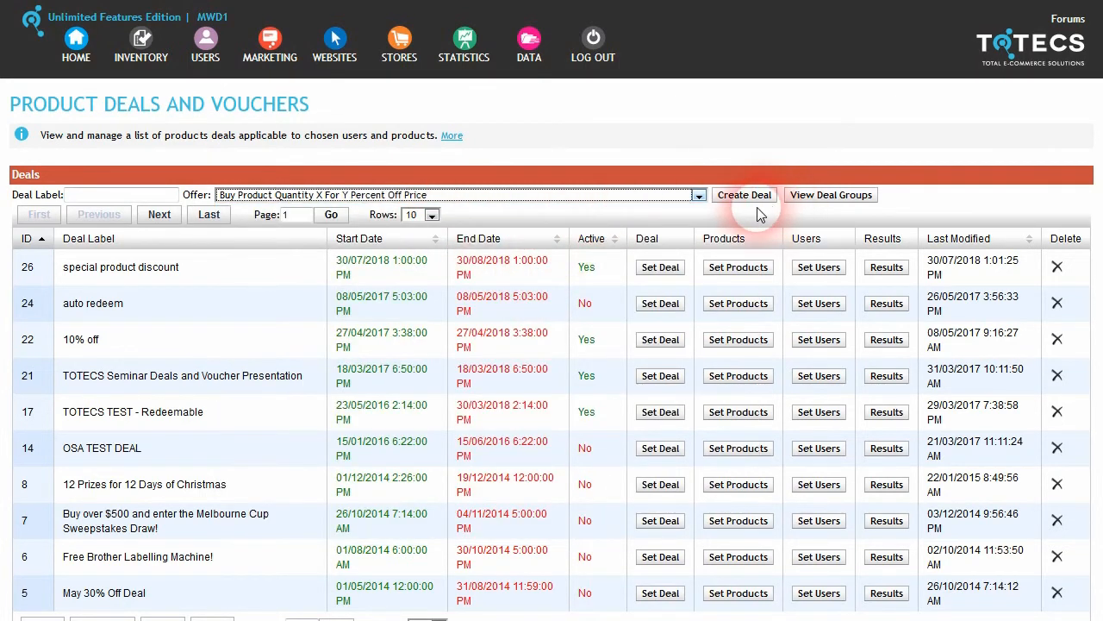
pyautogui.click(128, 196)
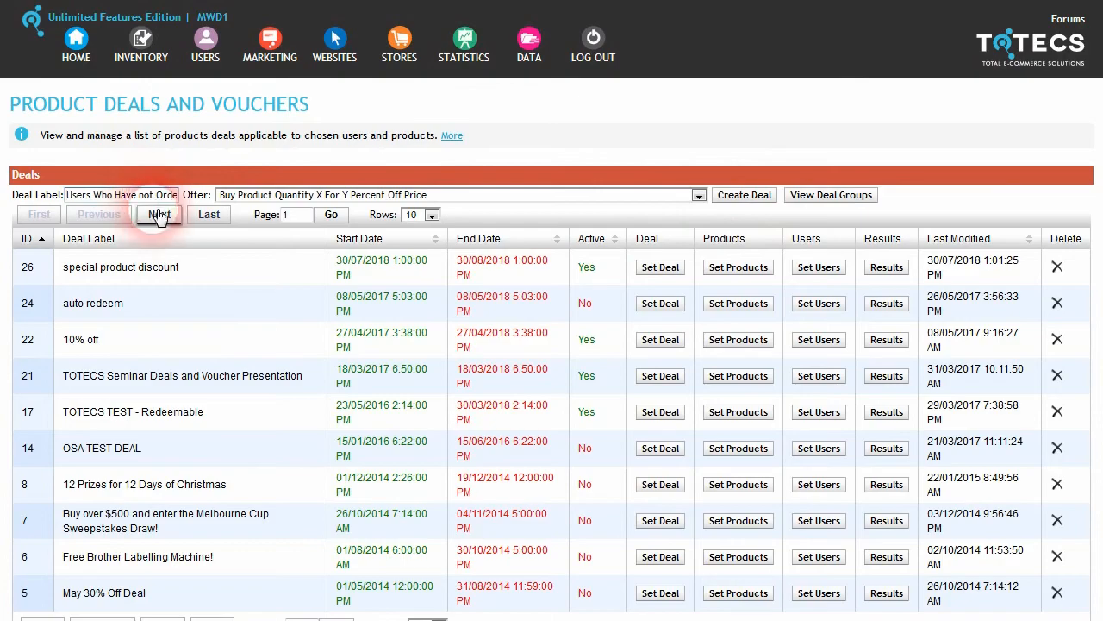
pyautogui.click(745, 195)
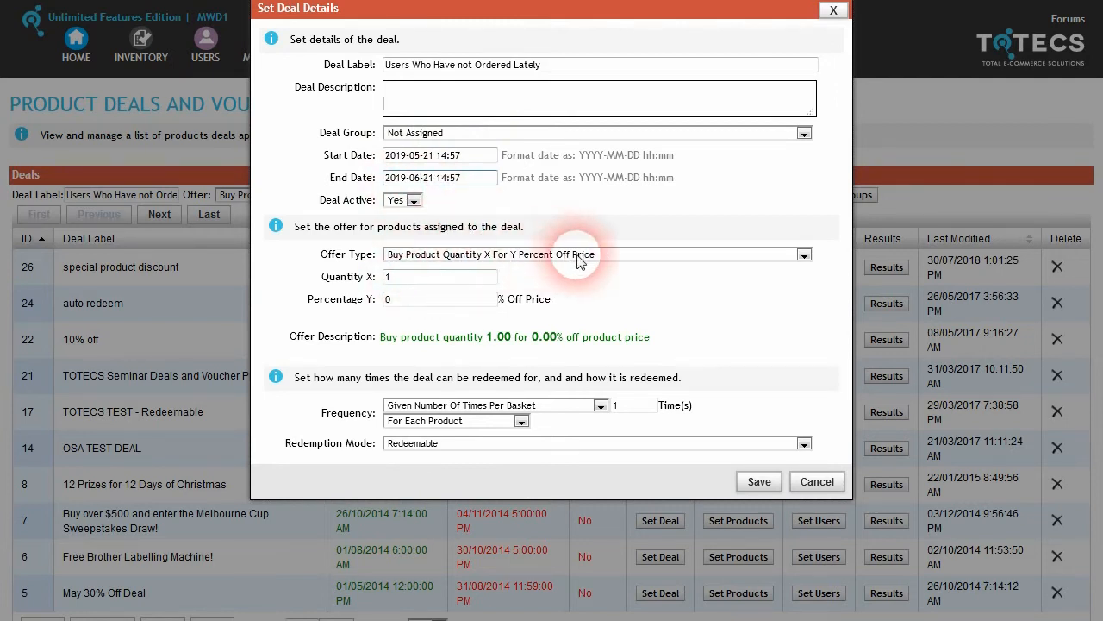
# Step: Set deal 27 to 50% off the product price and save it
pyautogui.doubleClick(402, 299)
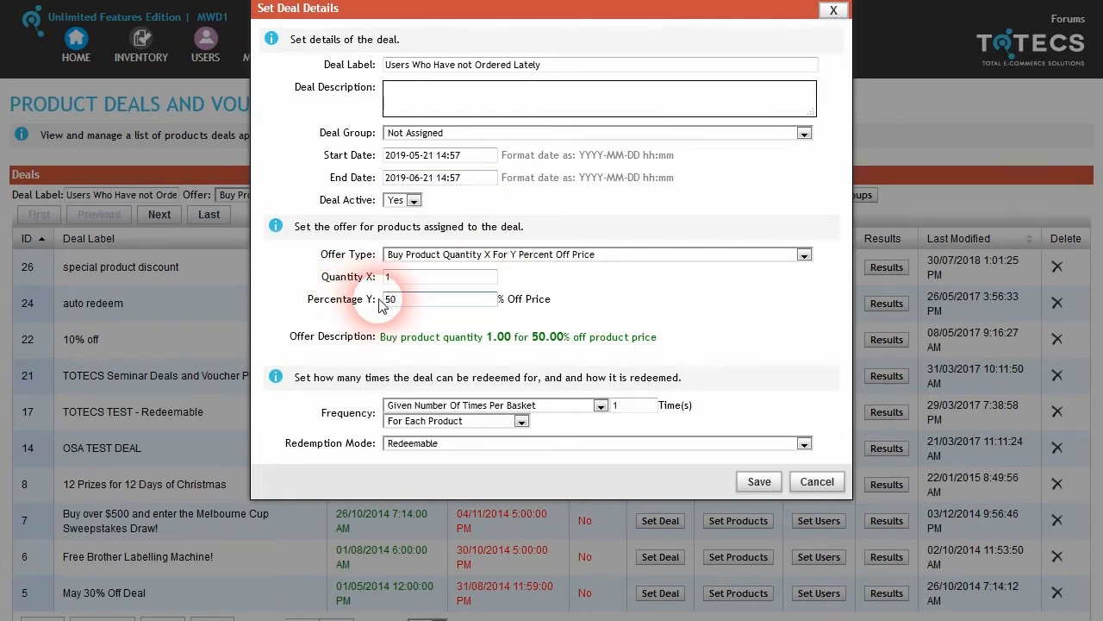
pyautogui.click(760, 481)
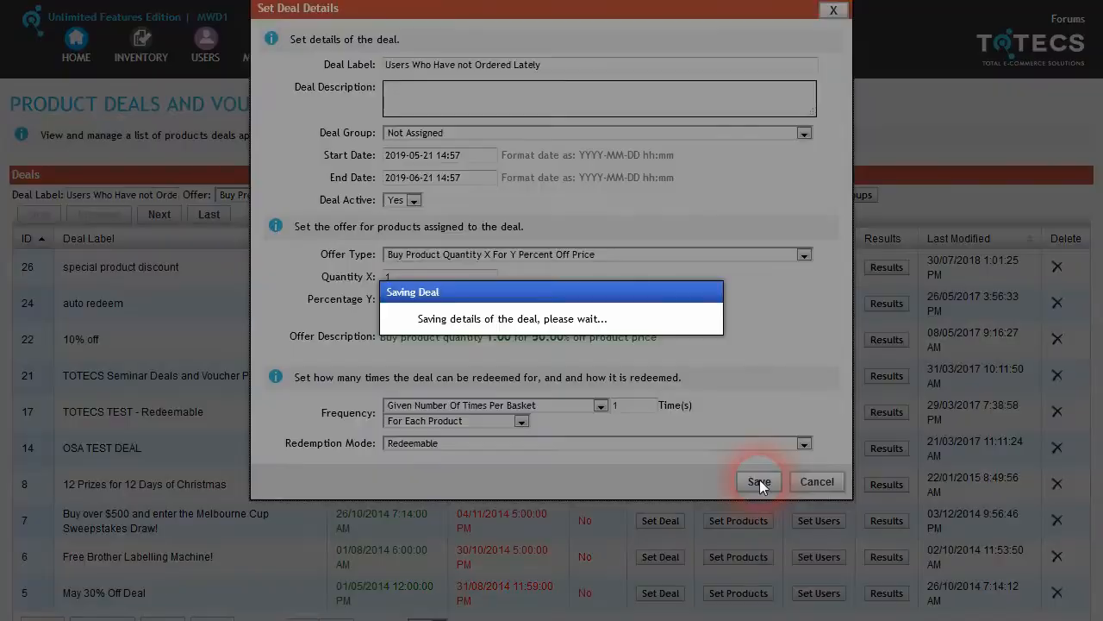
pyautogui.click(816, 269)
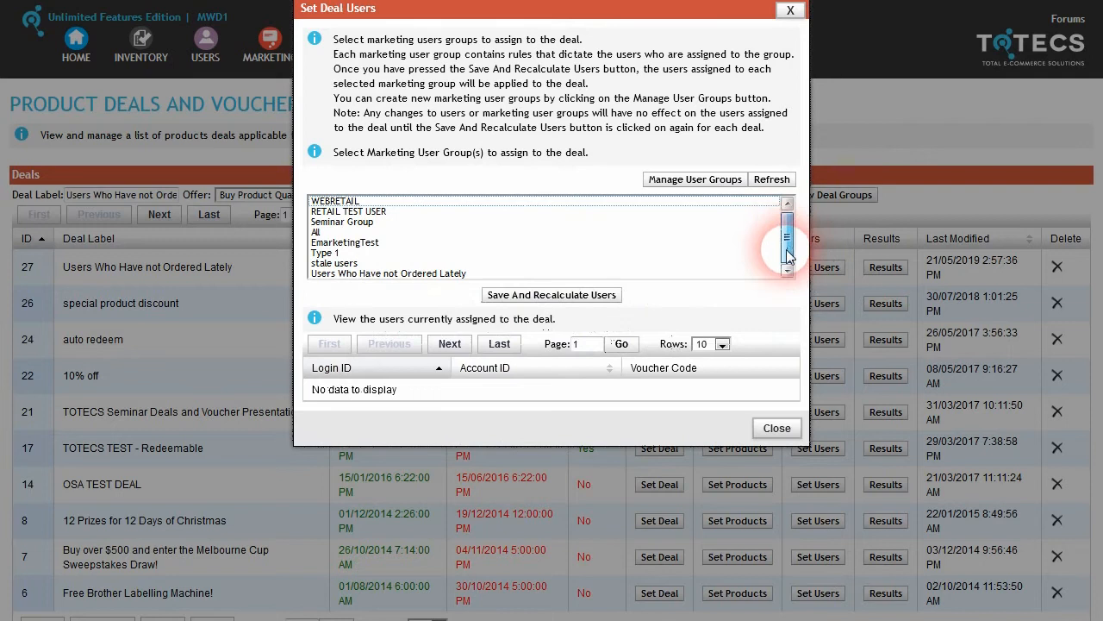
# Step: Assign the Users Who Have not Ordered Lately group to deal 27 and review the recalculated users
pyautogui.click(376, 274)
pyautogui.click(552, 295)
pyautogui.click(691, 335)
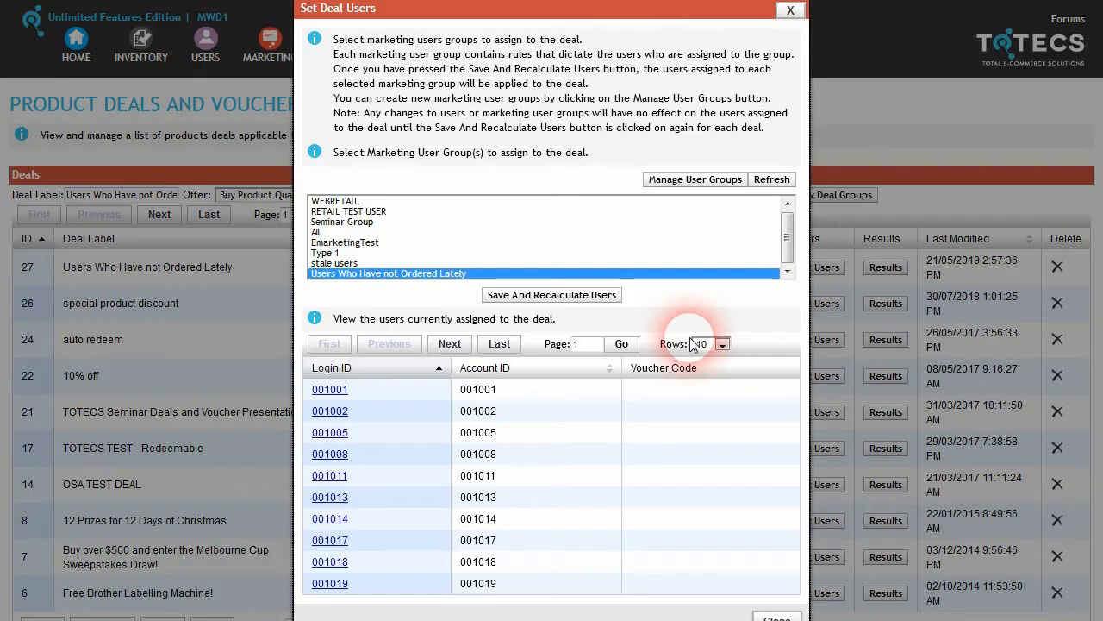
pyautogui.click(471, 348)
pyautogui.click(471, 348)
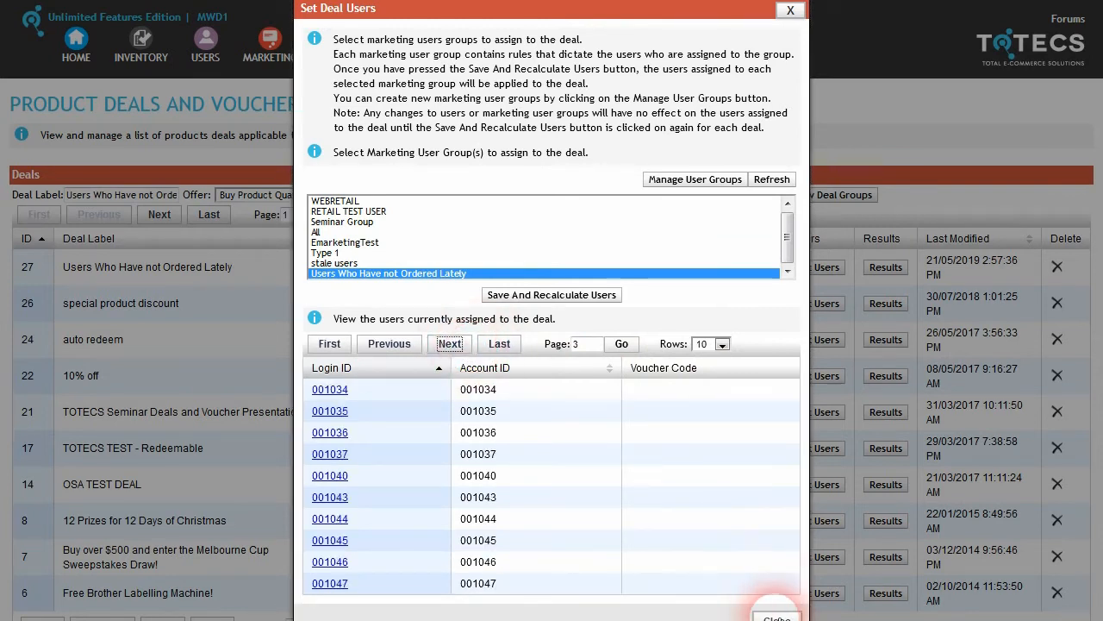
pyautogui.click(776, 618)
pyautogui.click(724, 269)
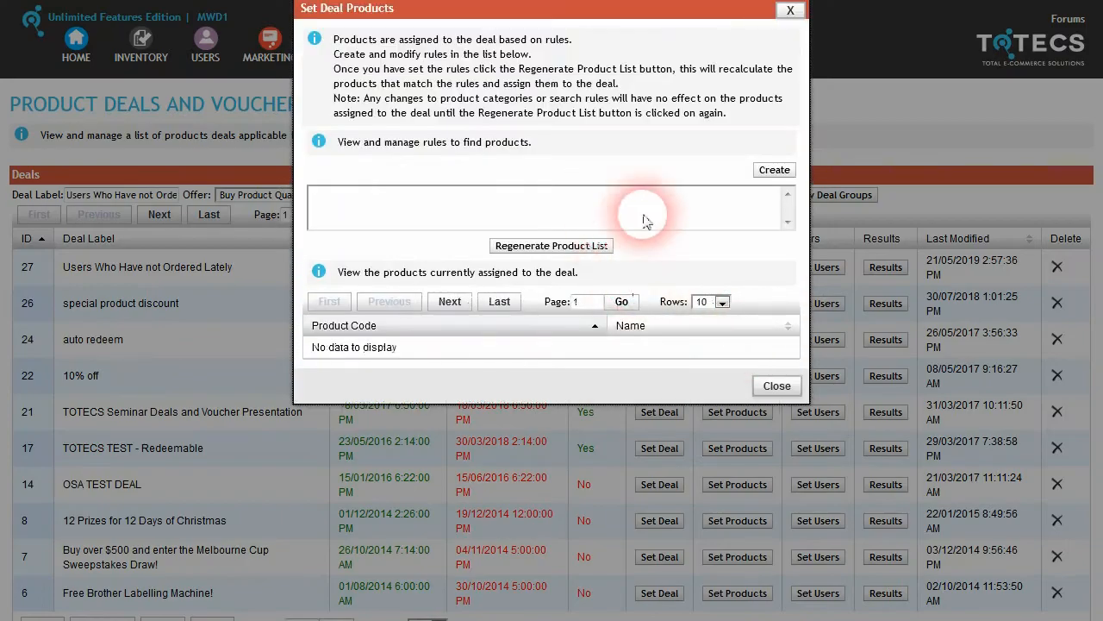
# Step: Add a product search rule to deal 27 matching Flag ID equal to 1
pyautogui.click(774, 170)
pyautogui.click(554, 66)
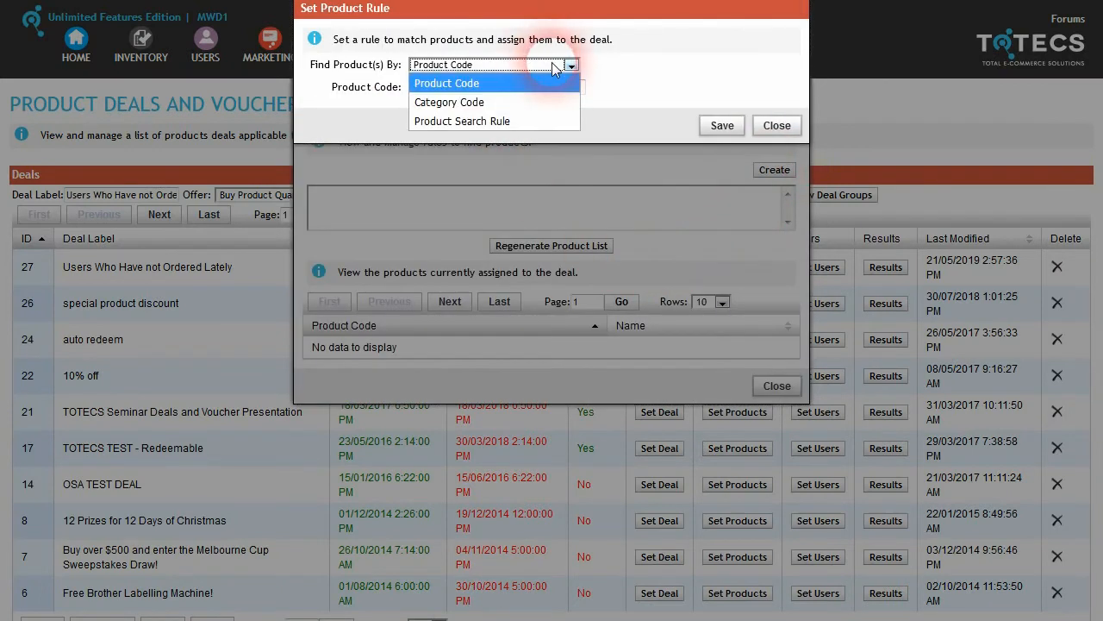
pyautogui.click(507, 120)
pyautogui.click(571, 87)
pyautogui.click(492, 163)
pyautogui.click(456, 199)
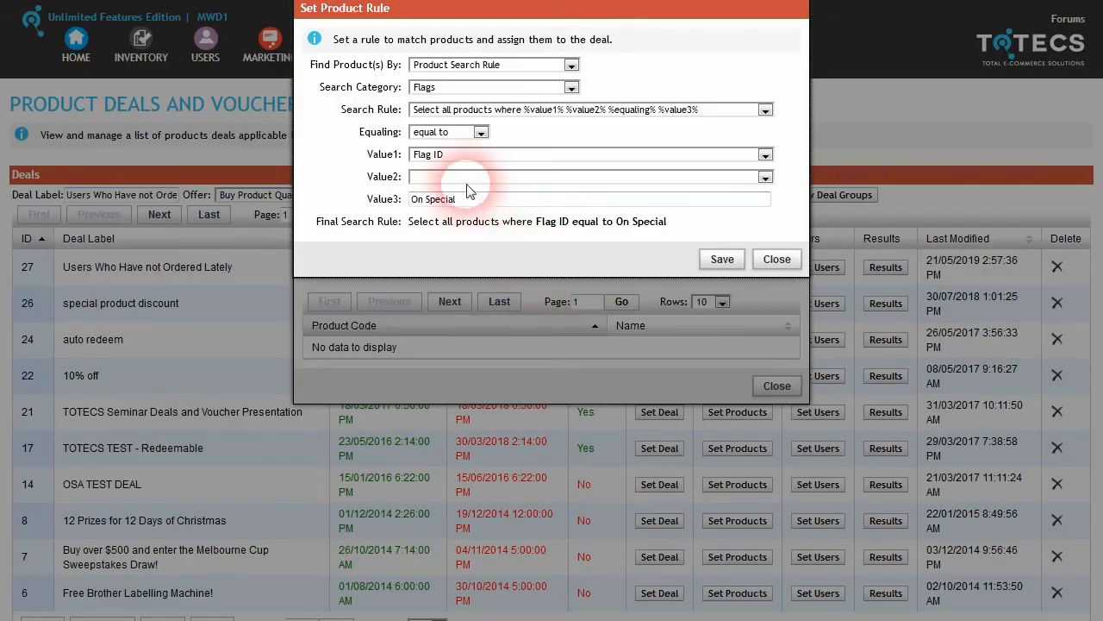
pyautogui.tripleClick(483, 199)
pyautogui.write('1')
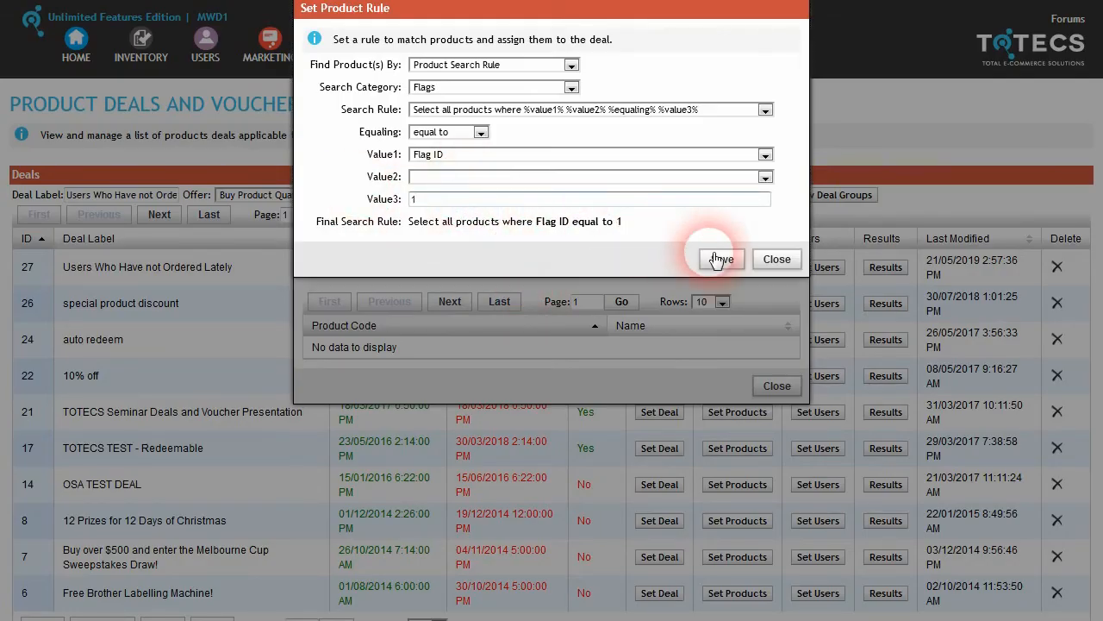
pyautogui.click(717, 258)
# Step: Regenerate the deal's product list to seven products and recheck its assigned users
pyautogui.click(606, 245)
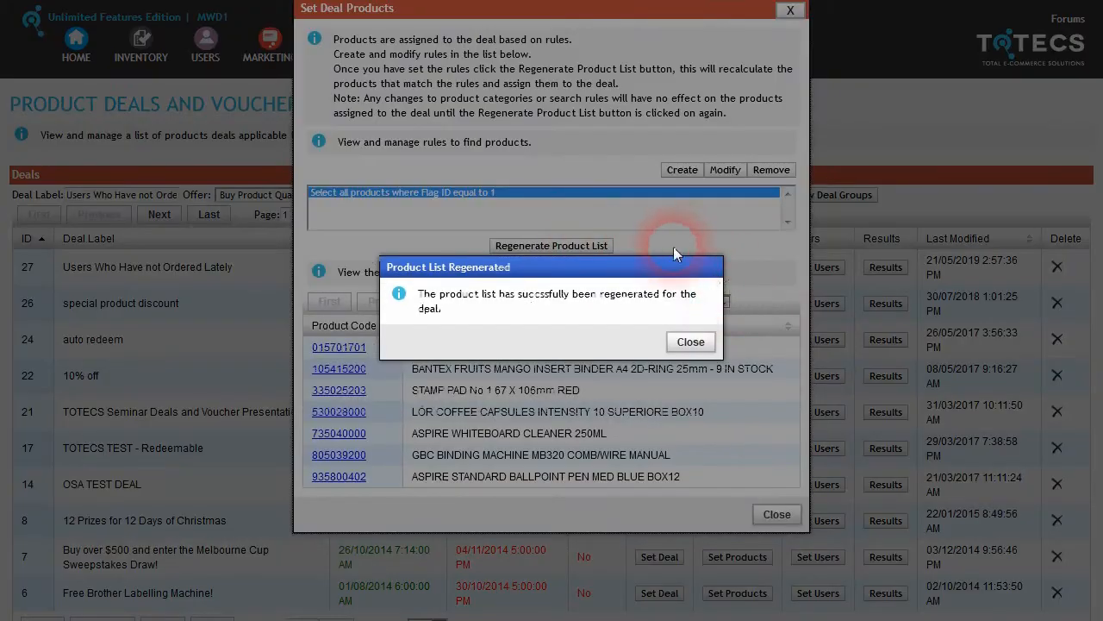
pyautogui.click(689, 342)
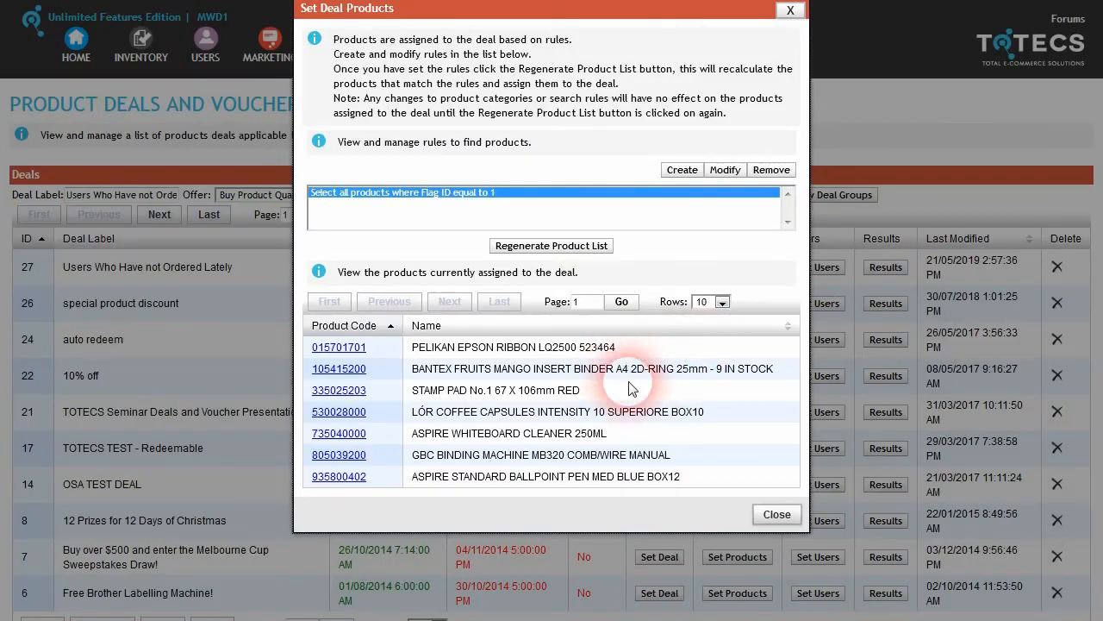
pyautogui.click(777, 514)
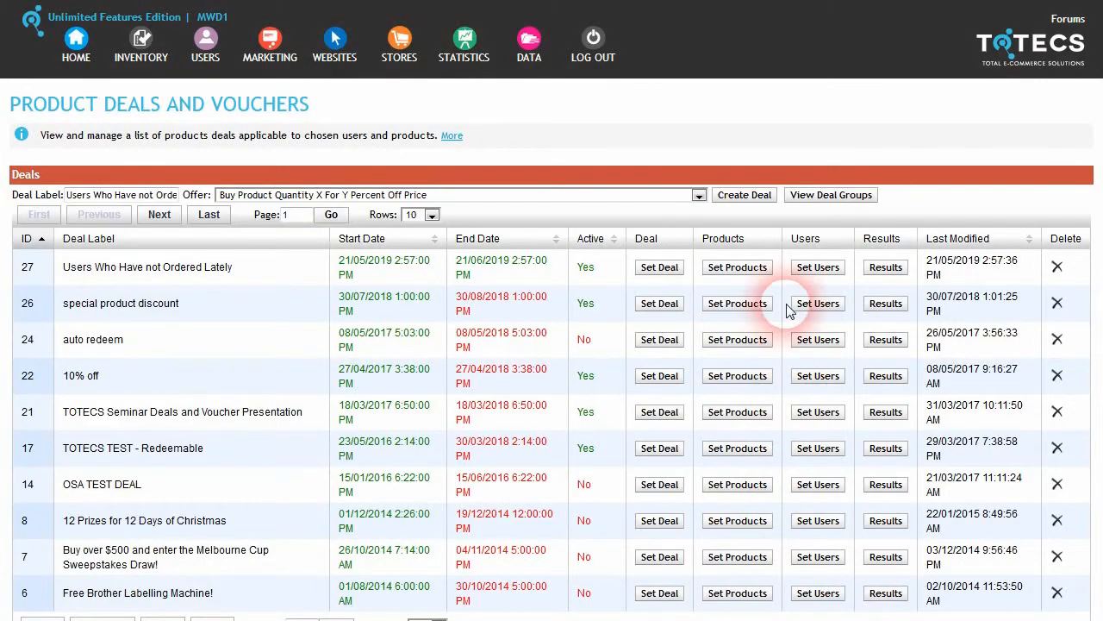
pyautogui.click(817, 268)
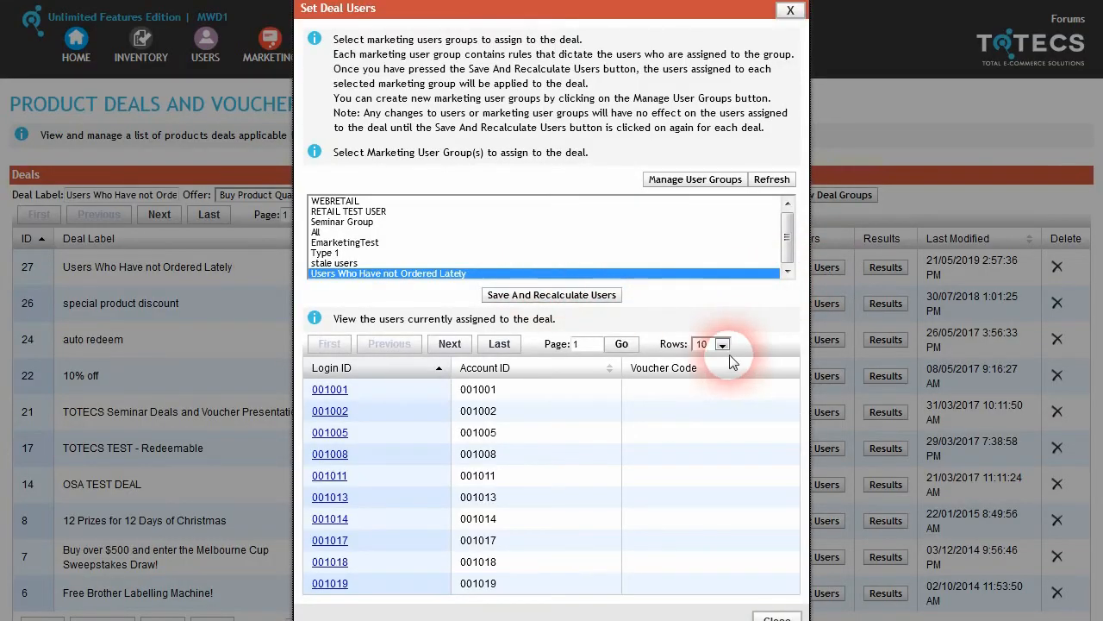
pyautogui.click(790, 10)
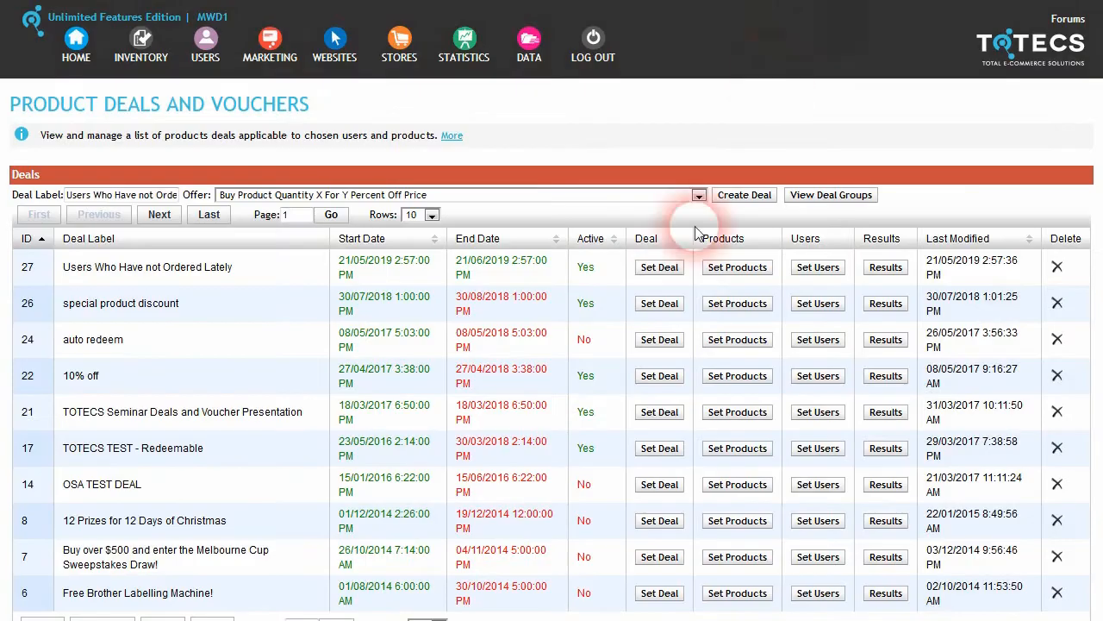
pyautogui.click(688, 273)
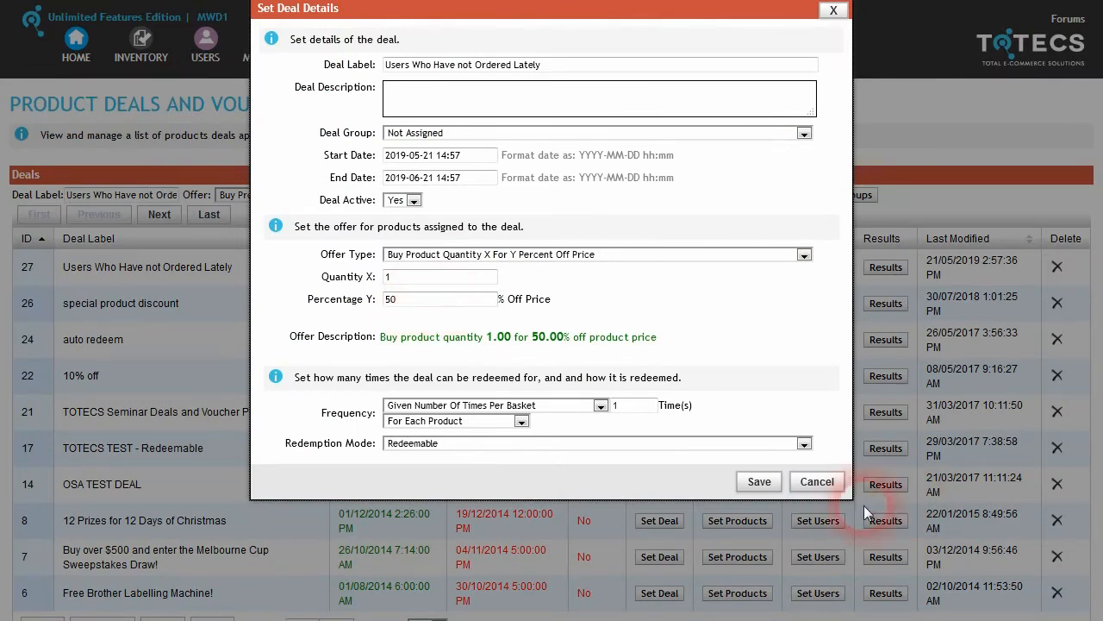
pyautogui.click(817, 481)
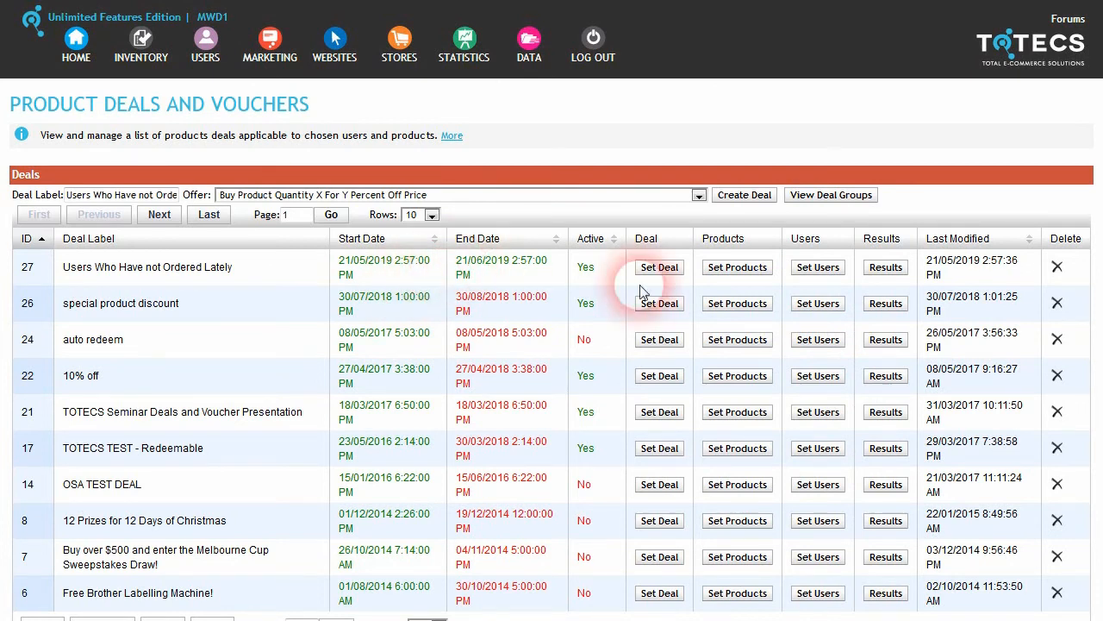
# Step: Target the New Email at the Users Who Have not Ordered Lately group with the MWD1 Test category
pyautogui.moveTo(269, 47)
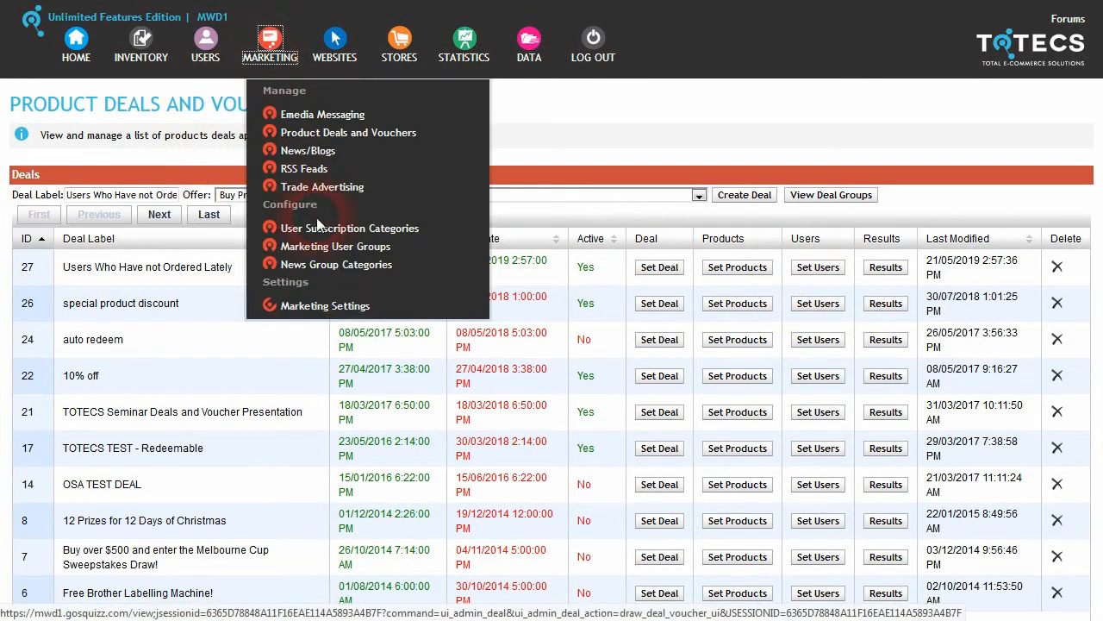
pyautogui.click(325, 121)
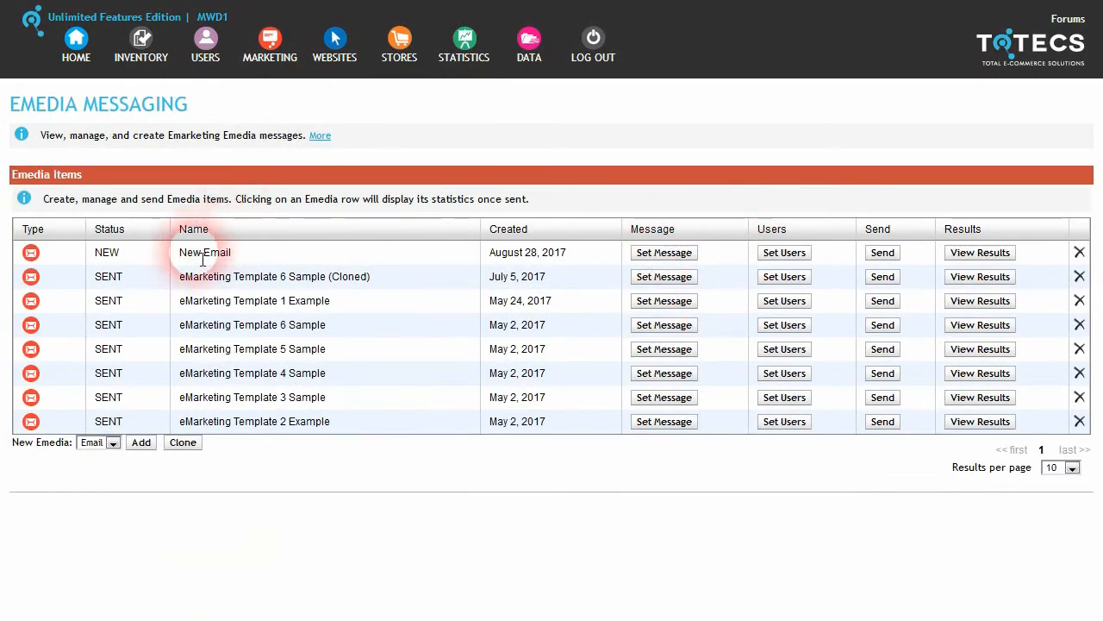
pyautogui.click(786, 252)
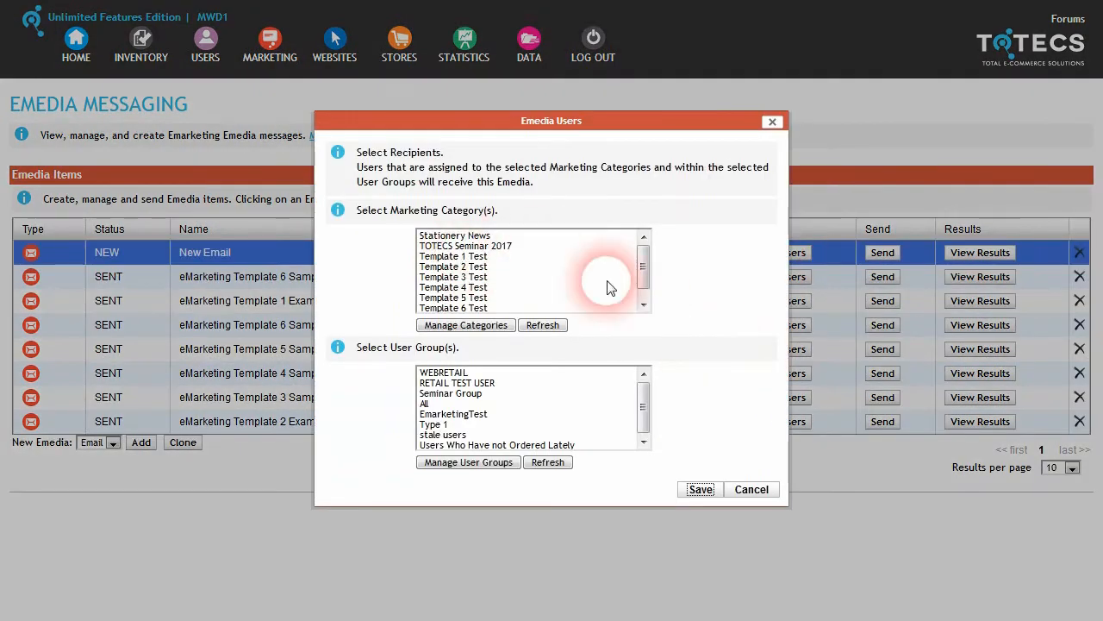
pyautogui.moveTo(642, 405); pyautogui.dragTo(647, 421)
pyautogui.click(548, 444)
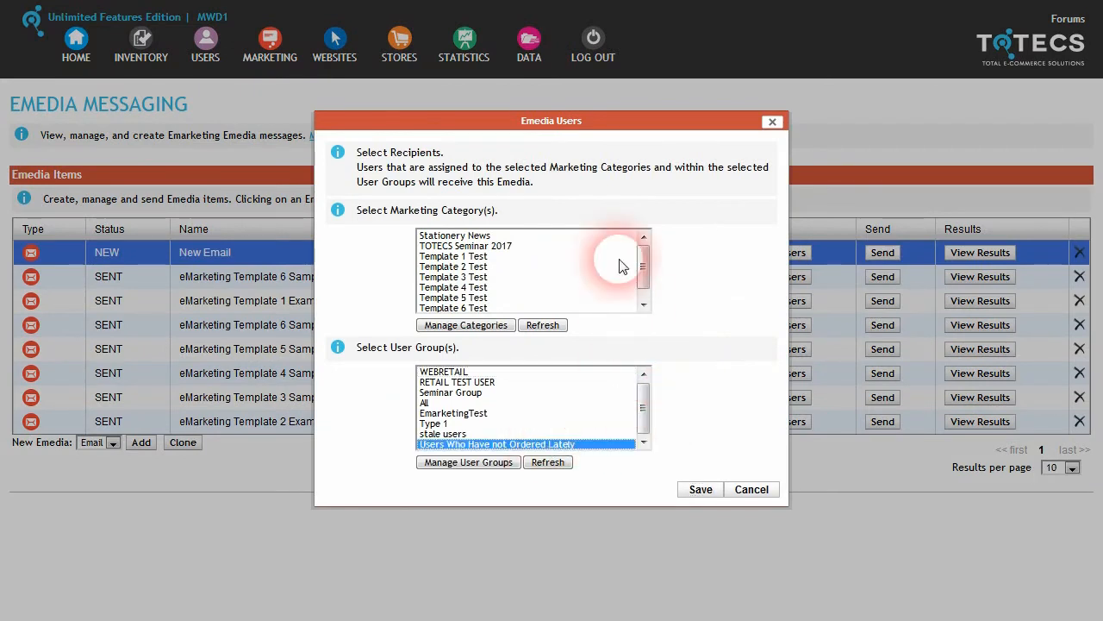
pyautogui.moveTo(642, 257); pyautogui.dragTo(642, 274)
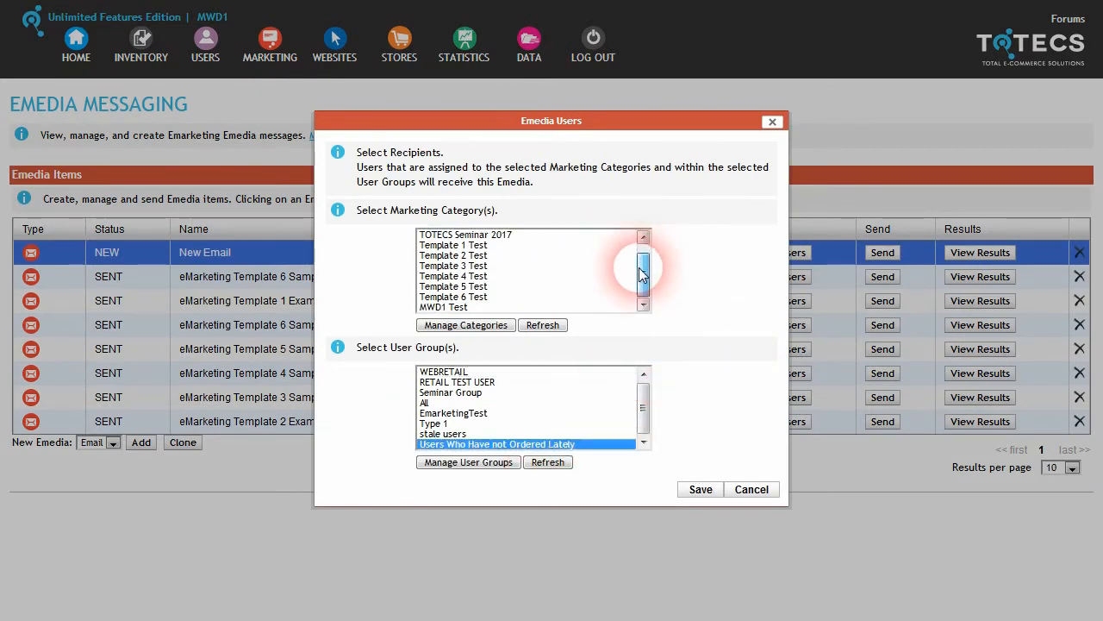
pyautogui.click(458, 308)
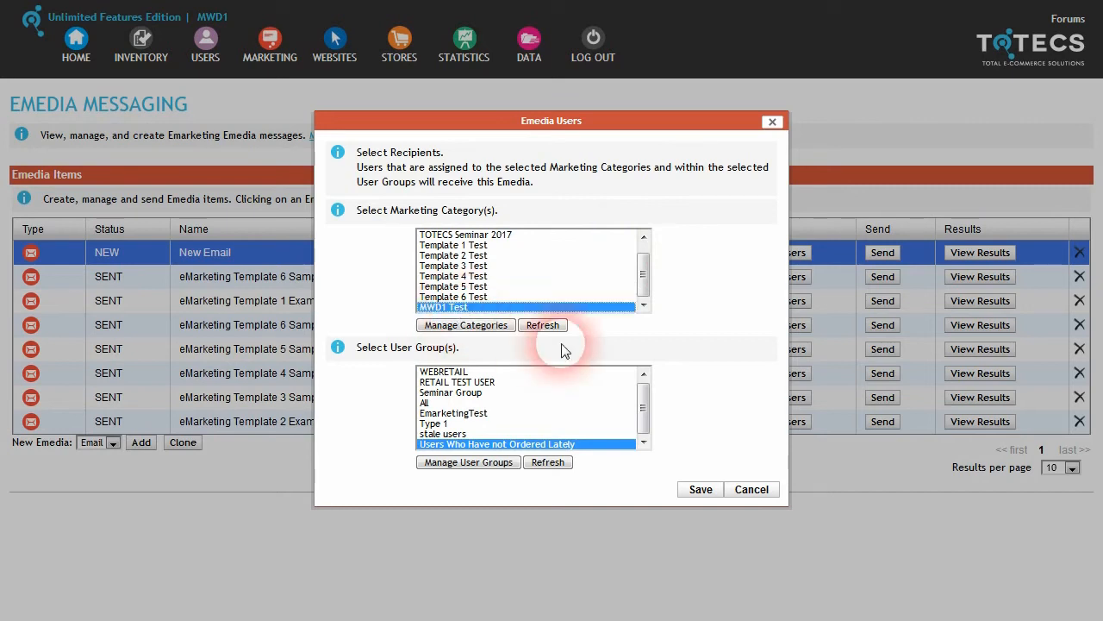
# Step: Rename the MWD1 Test category to 'VIP', save the recipients, and open the email message template
pyautogui.click(504, 334)
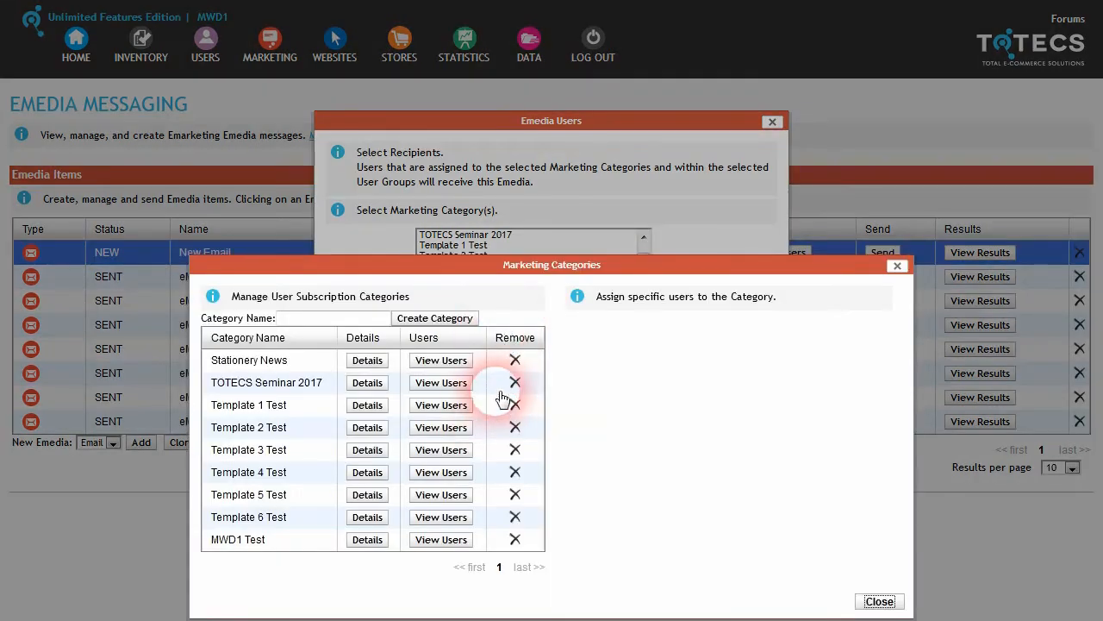
pyautogui.click(369, 540)
pyautogui.moveTo(569, 289); pyautogui.dragTo(394, 286)
pyautogui.write('VIP Product Deals')
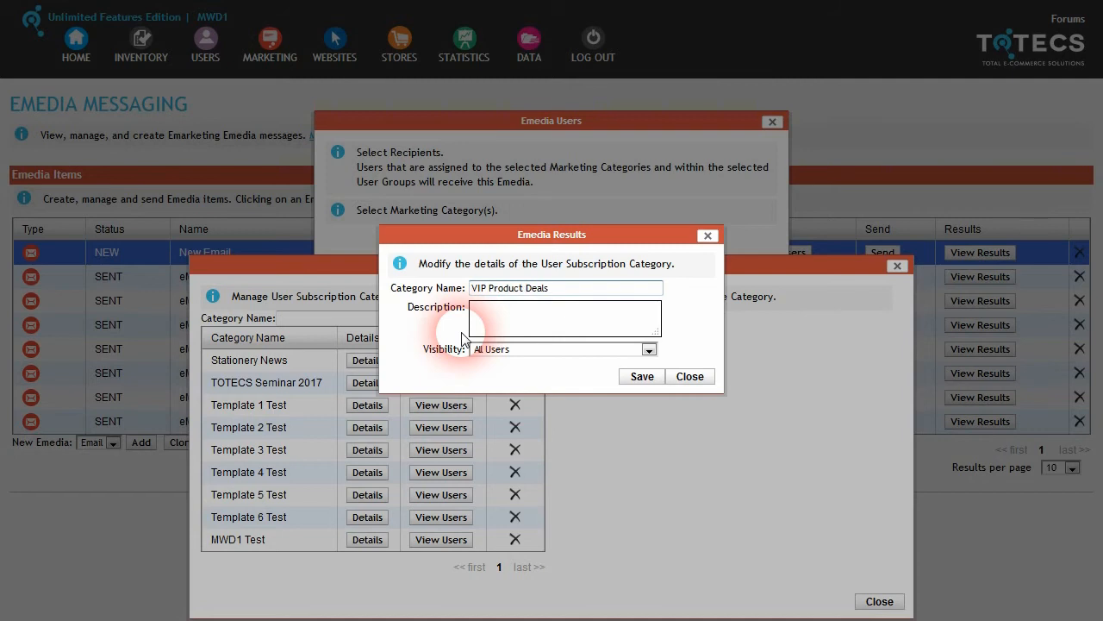
pyautogui.click(640, 380)
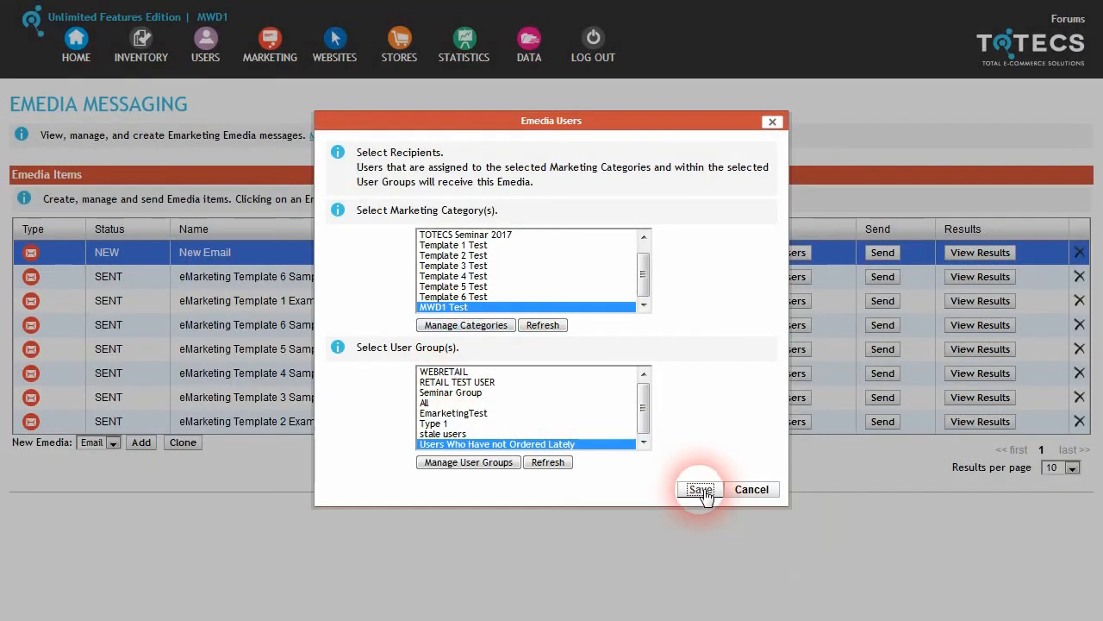
pyautogui.click(701, 489)
pyautogui.click(668, 274)
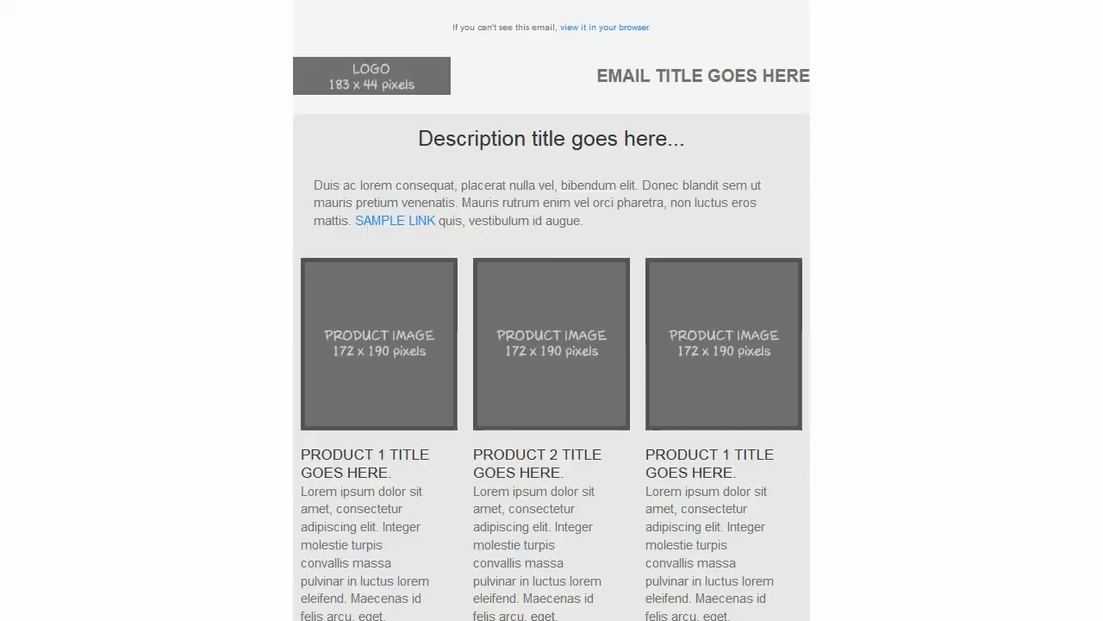
# Step: Close the email message setup and select the New Email message again
pyautogui.scroll(-5, 488, 364)
pyautogui.scroll(5, 488, 363)
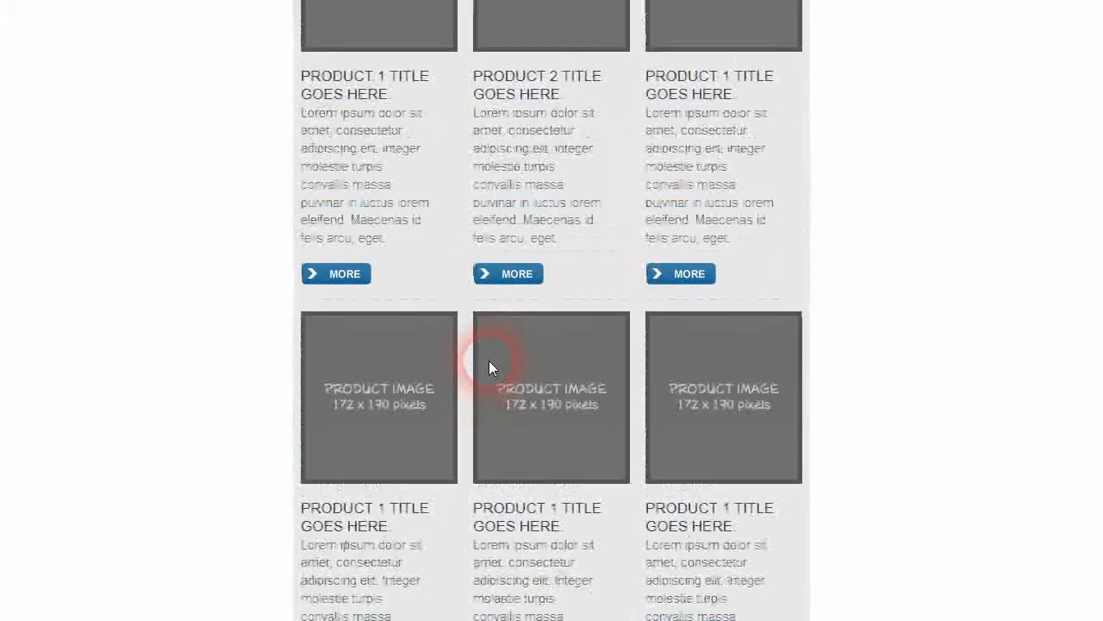
pyautogui.scroll(2, 486, 363)
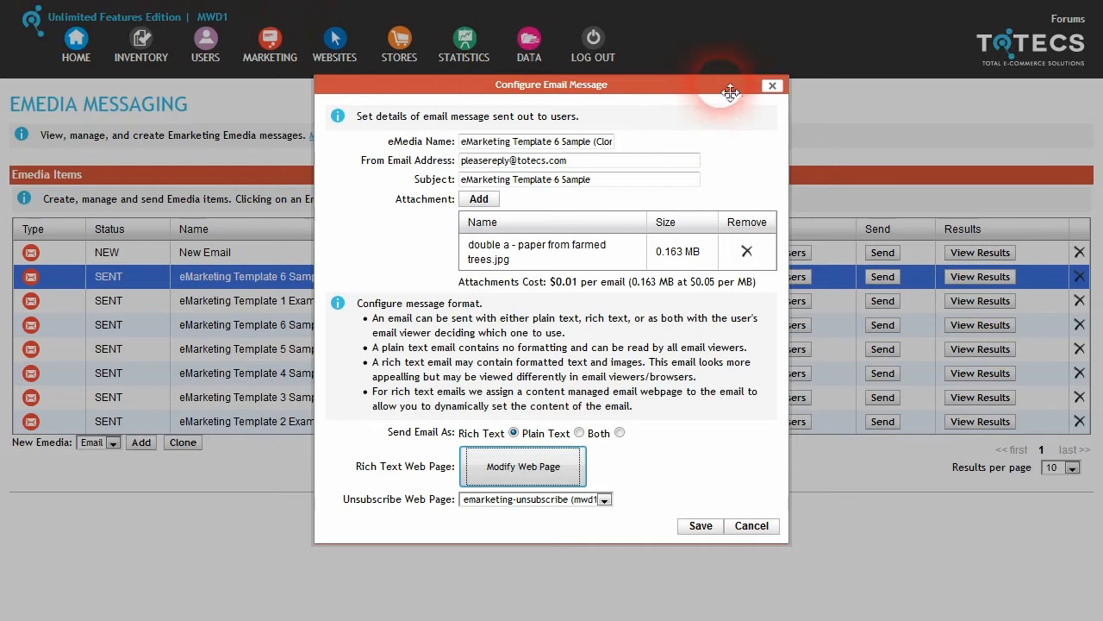
pyautogui.click(768, 83)
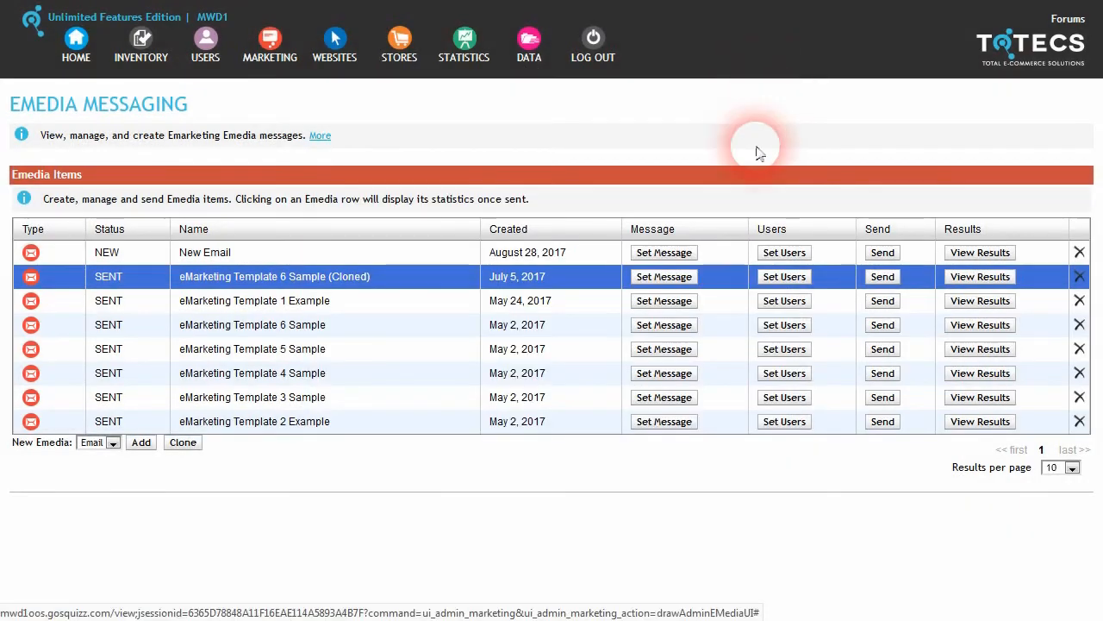
pyautogui.click(888, 259)
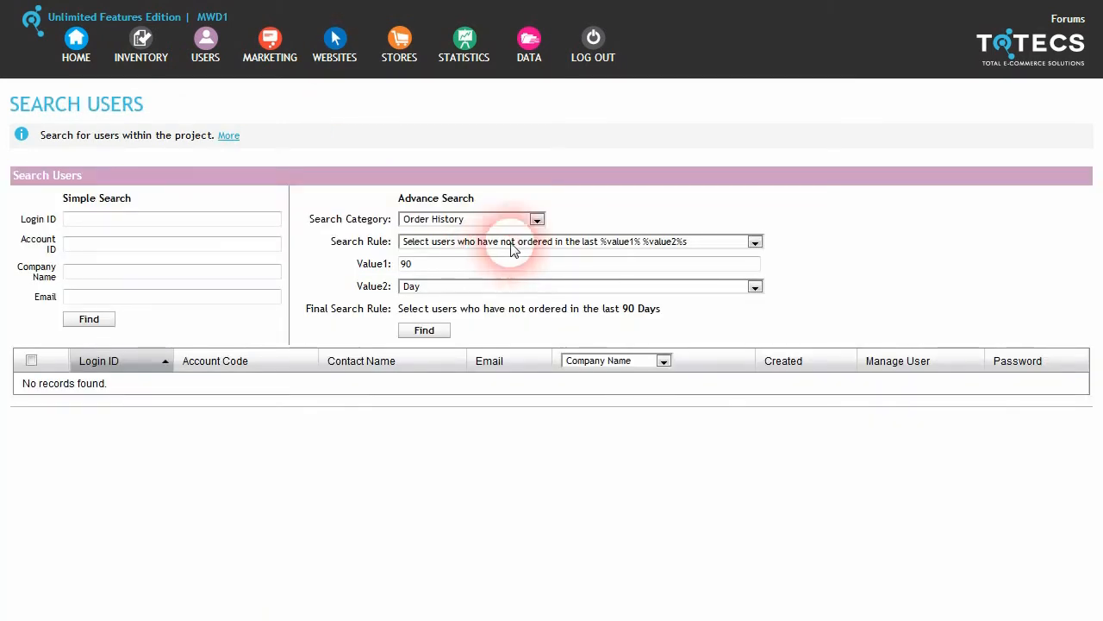
# Step: Search for users who have not ordered in the date range starting 2019-04-01 using the 'not ordered in date range' rule
pyautogui.click(755, 243)
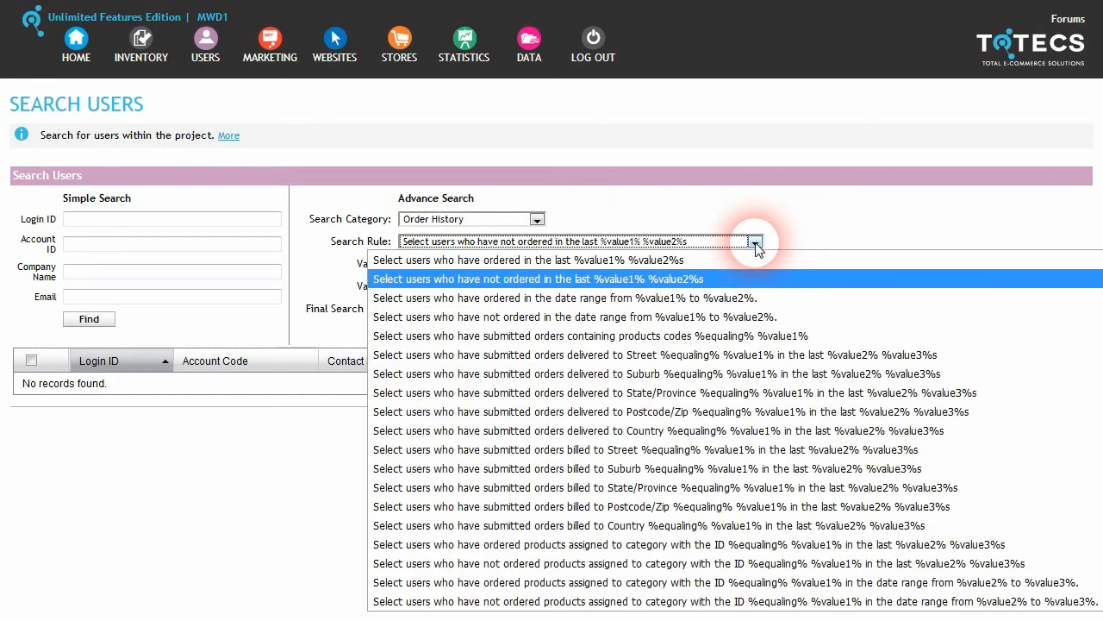
pyautogui.click(636, 316)
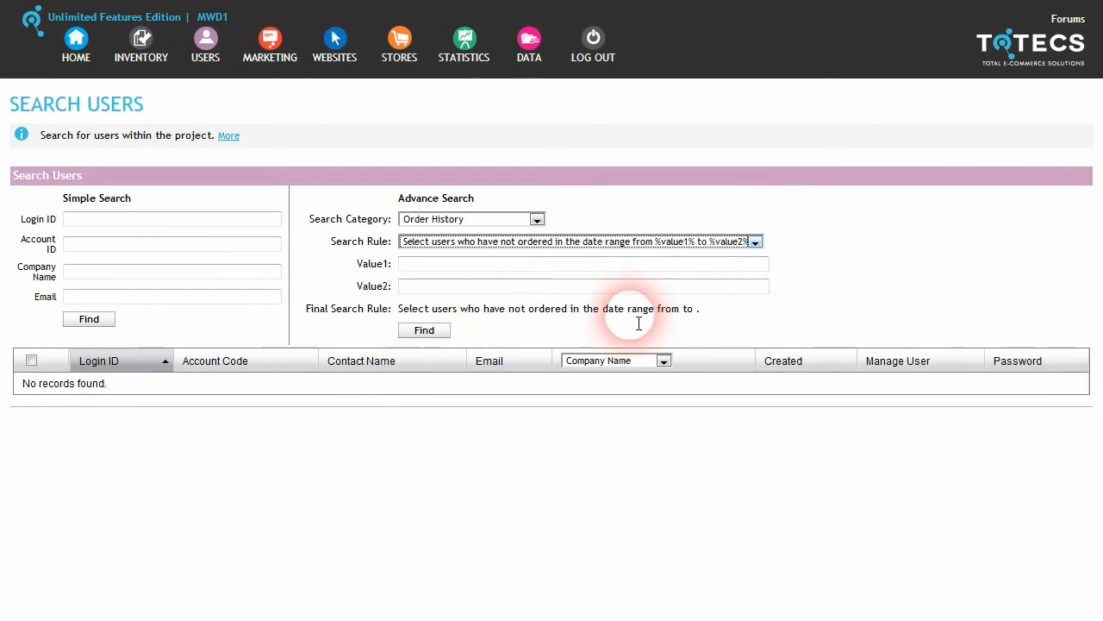
pyautogui.click(458, 265)
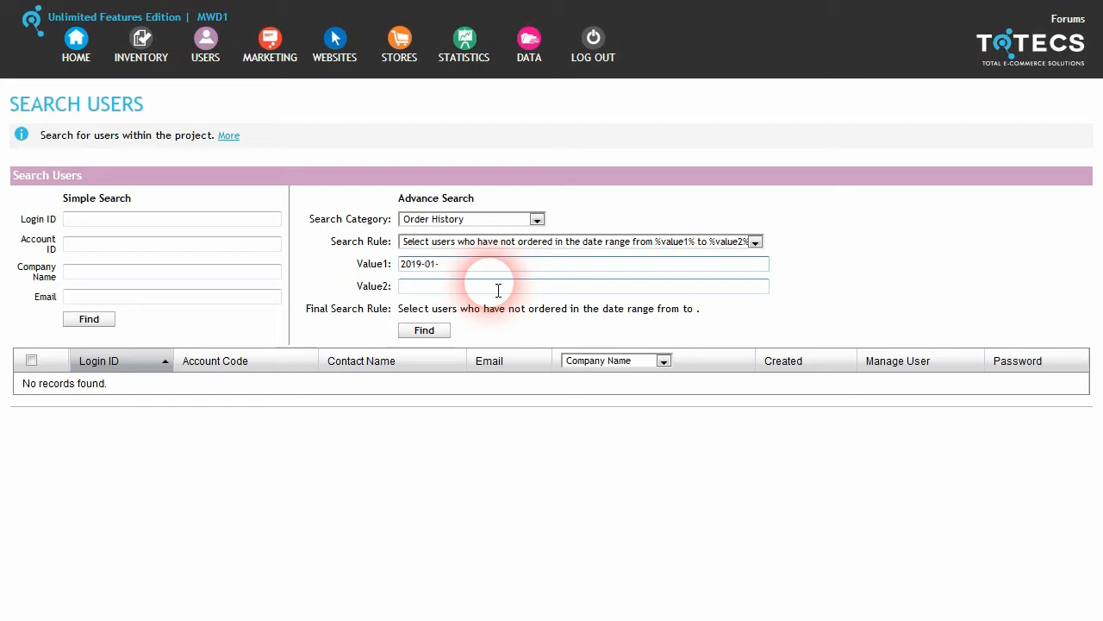
pyautogui.hotkey('ctrl', 'a')
pyautogui.write('2019-04-01')
pyautogui.press('Tab')
pyautogui.write('2019-04-01')
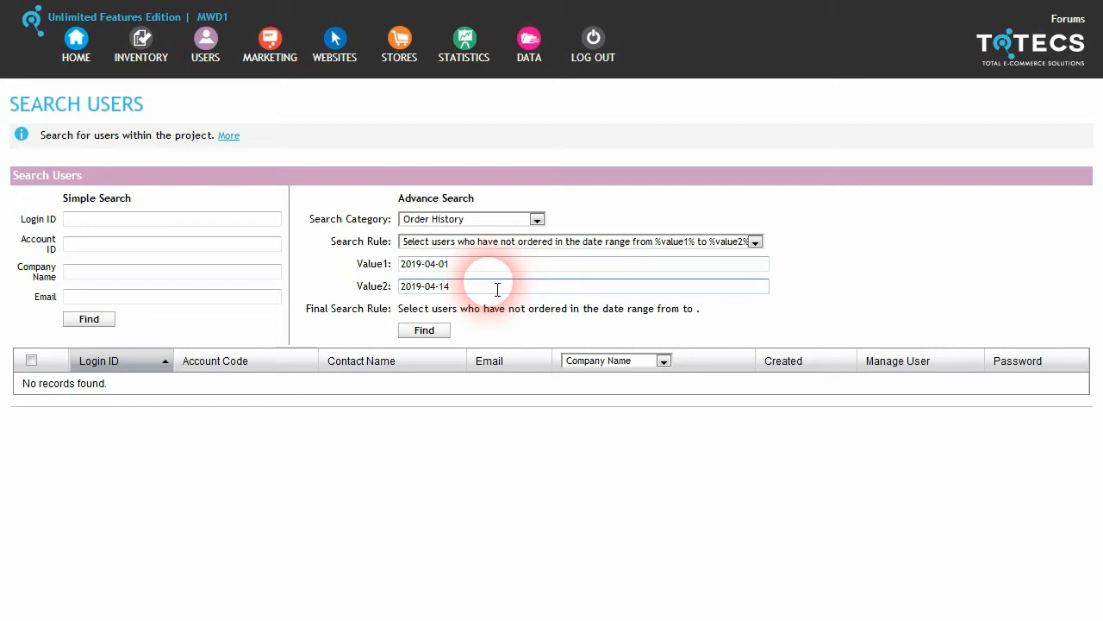
pyautogui.click(422, 328)
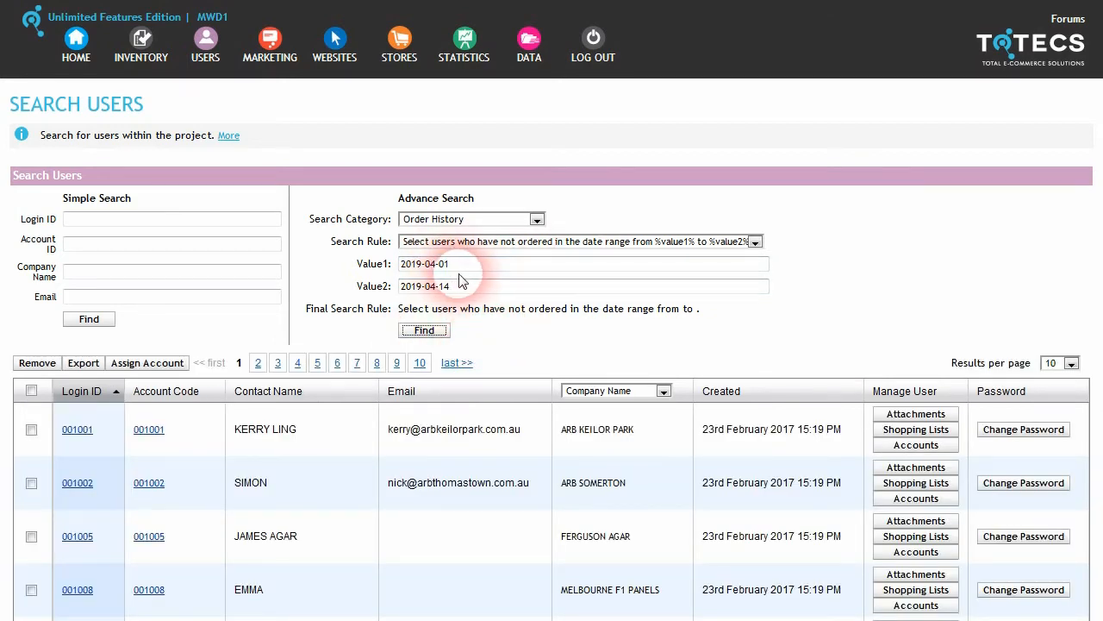
pyautogui.click(755, 243)
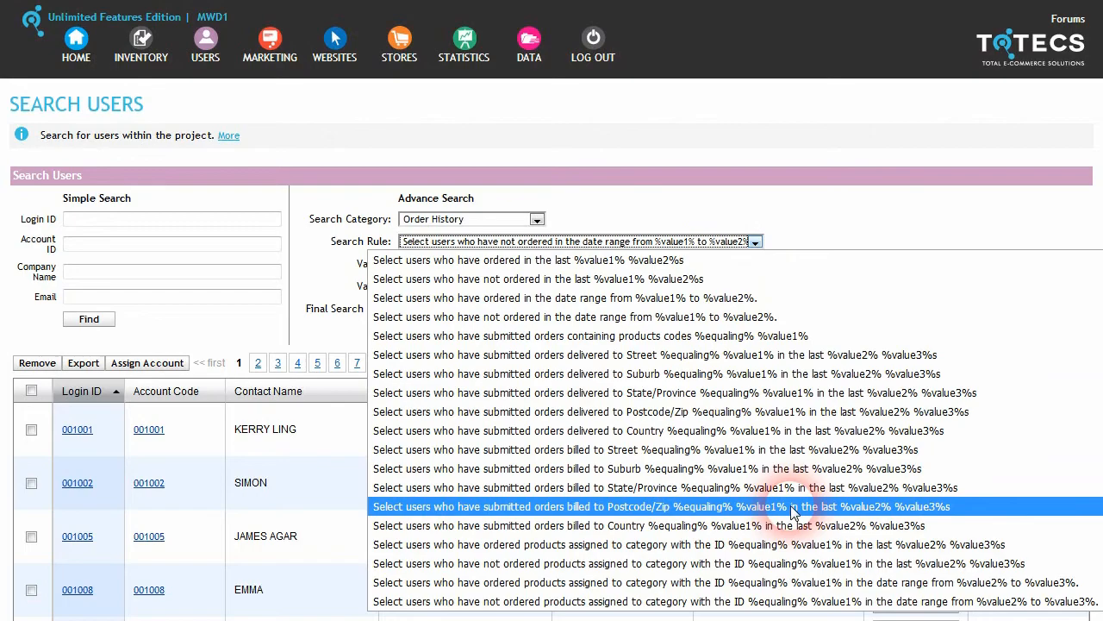
pyautogui.click(806, 214)
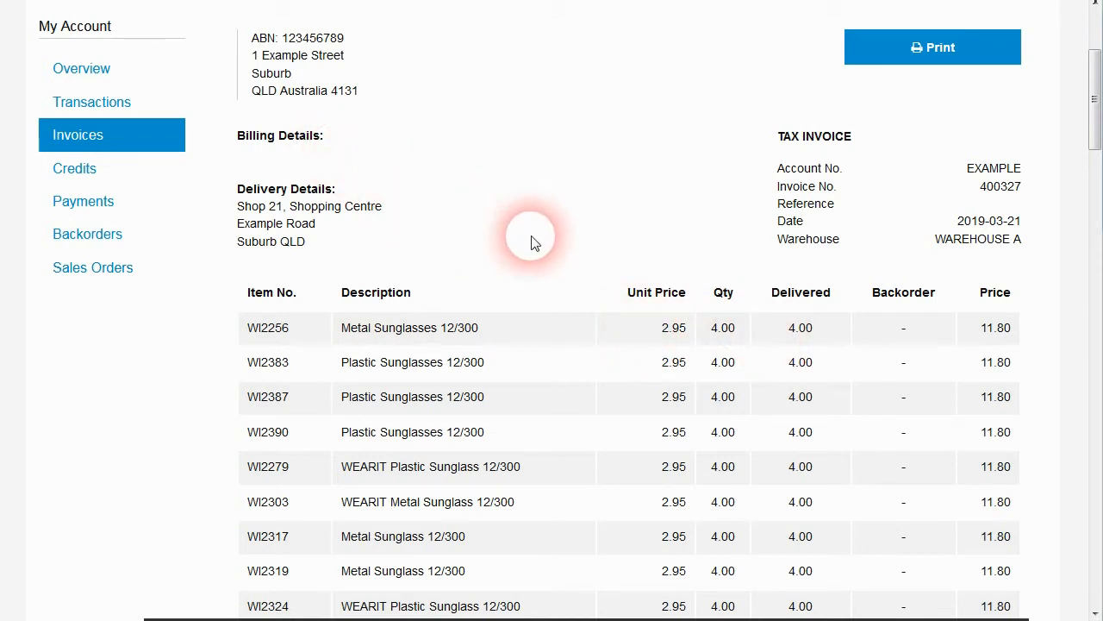
# Step: Highlight the 2.95 unit price on invoice 400327 to show its two decimal places
pyautogui.moveTo(672, 327); pyautogui.dragTo(678, 327)
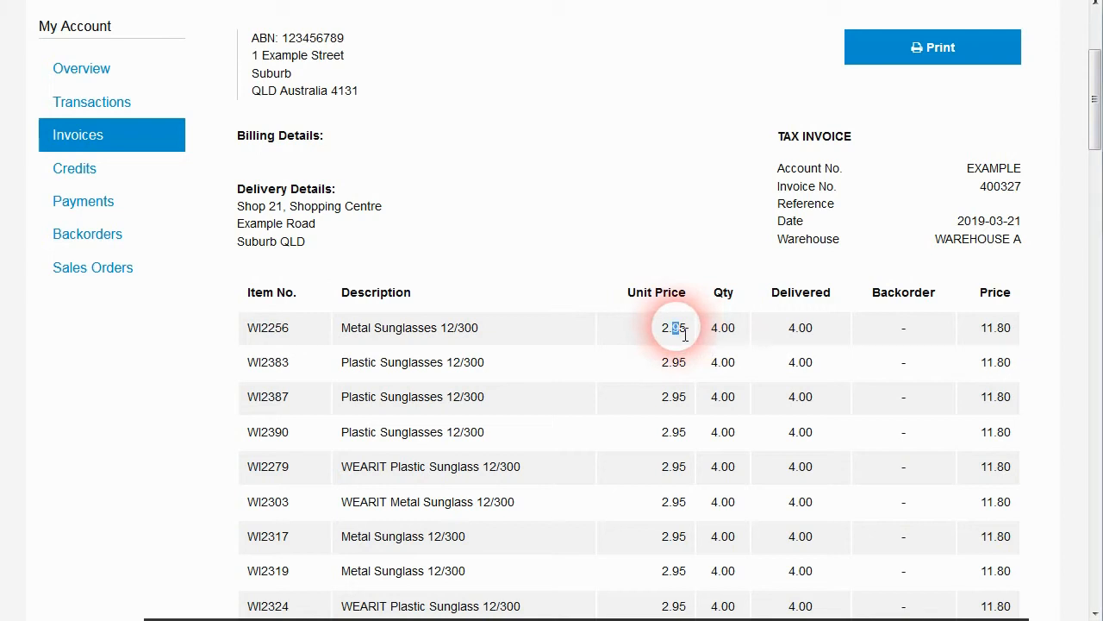
pyautogui.click(683, 337)
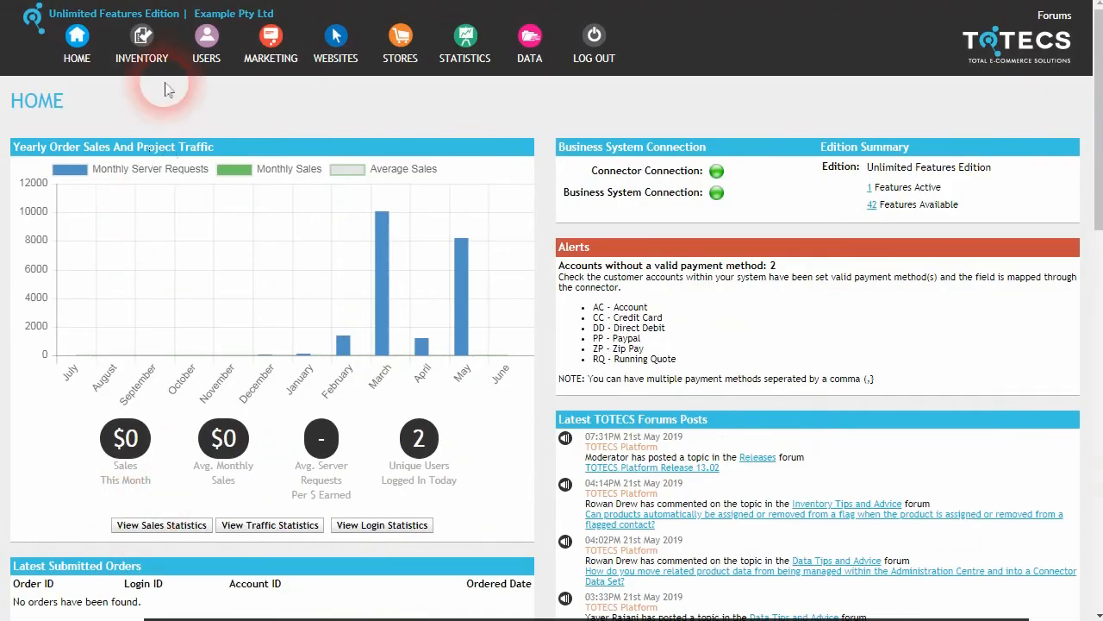
# Step: Open the Accounting store settings and locate the Price decimal places setting
pyautogui.moveTo(400, 39)
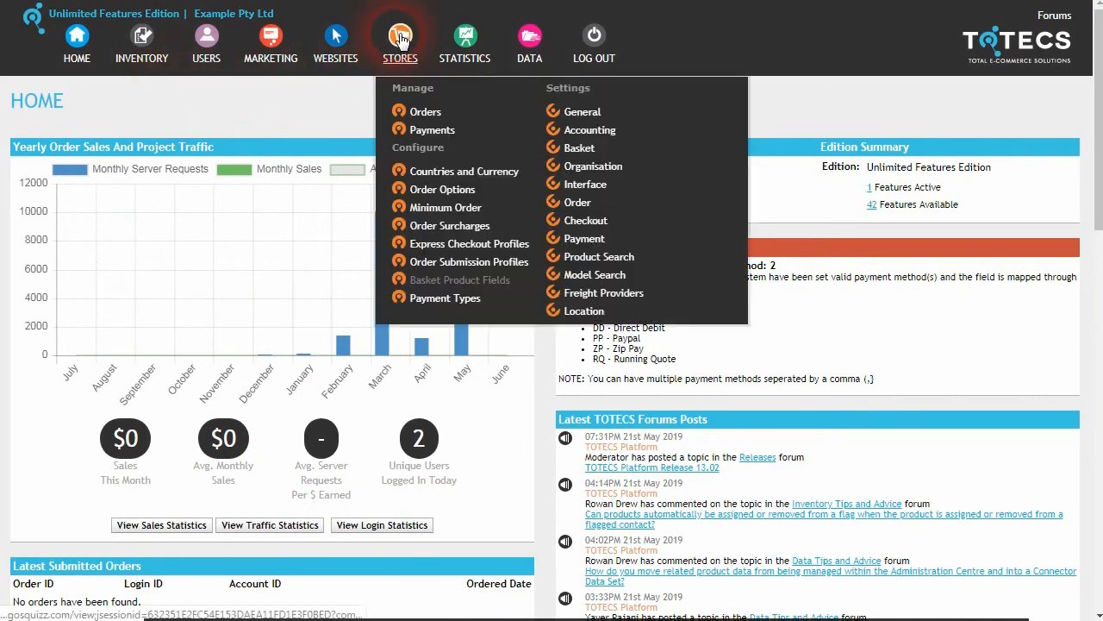
pyautogui.click(594, 131)
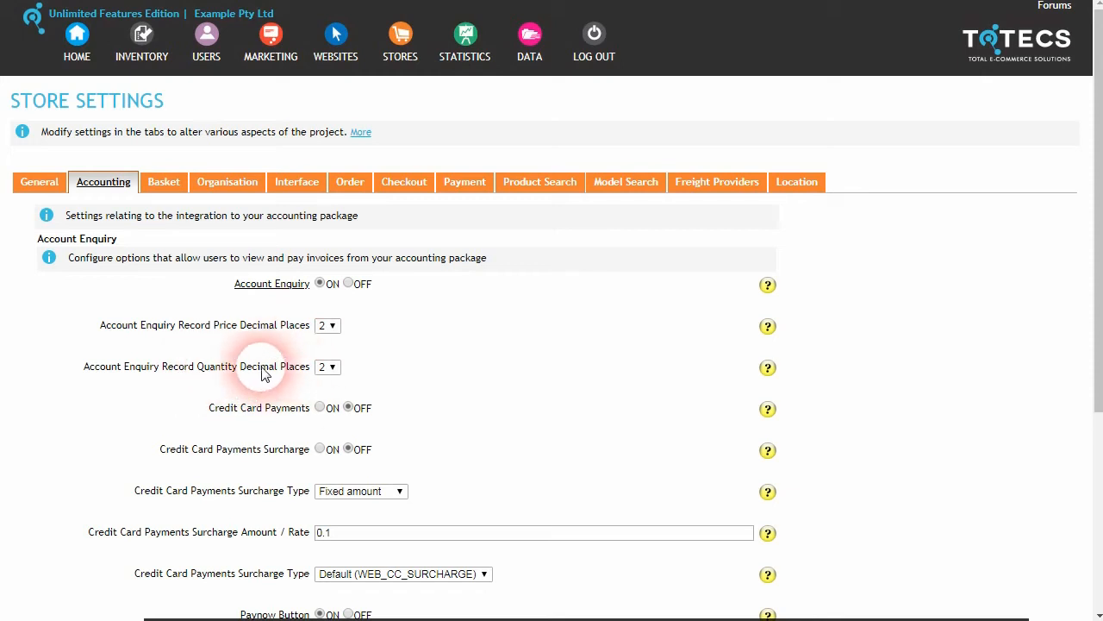
pyautogui.doubleClick(223, 328)
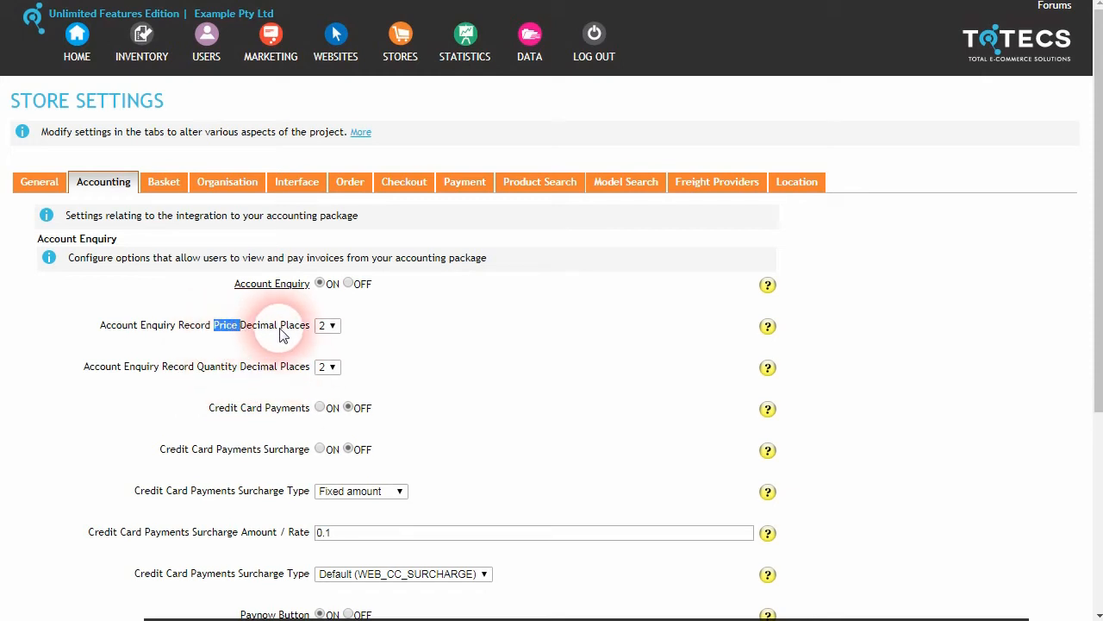
pyautogui.click(200, 373)
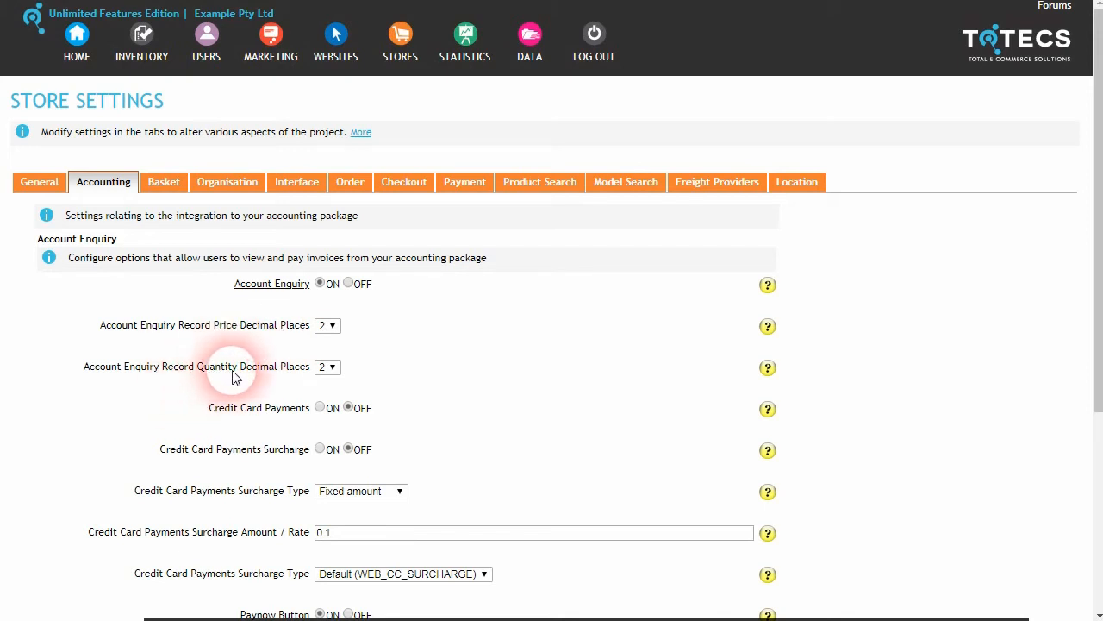
# Step: Set quantity decimal places to 0 and price decimal places to 4, then save
pyautogui.click(333, 370)
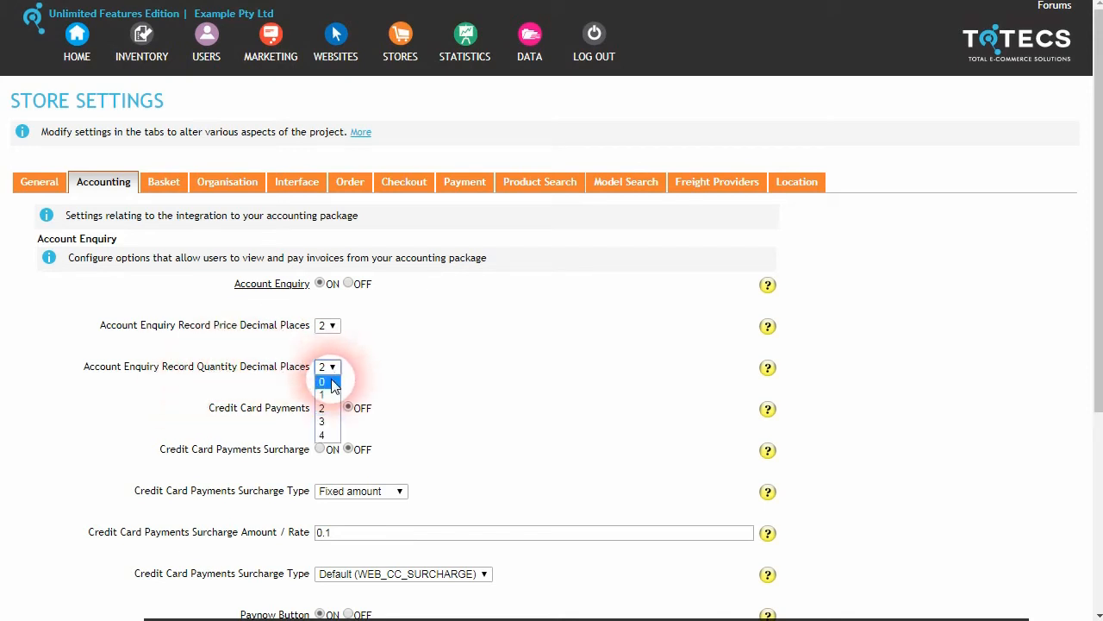
pyautogui.click(333, 381)
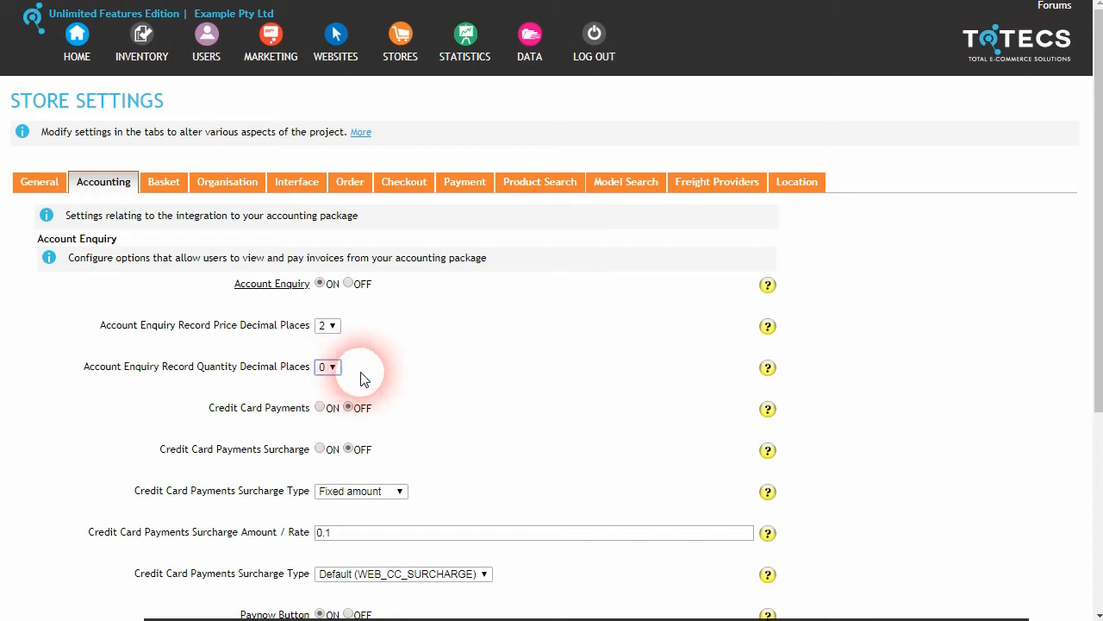
pyautogui.click(332, 327)
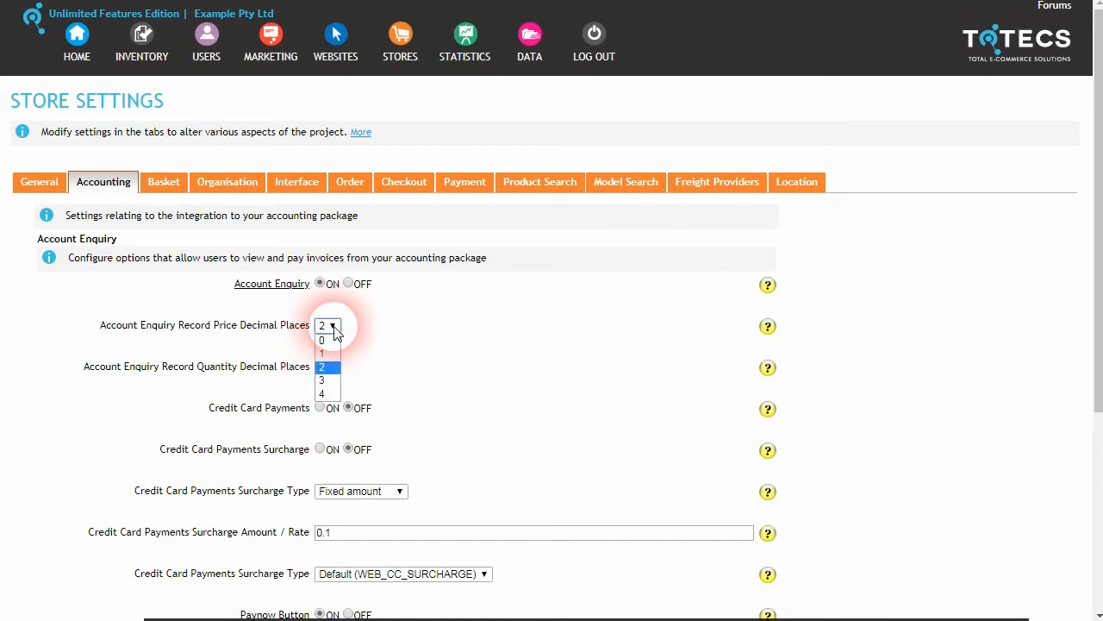
pyautogui.click(326, 393)
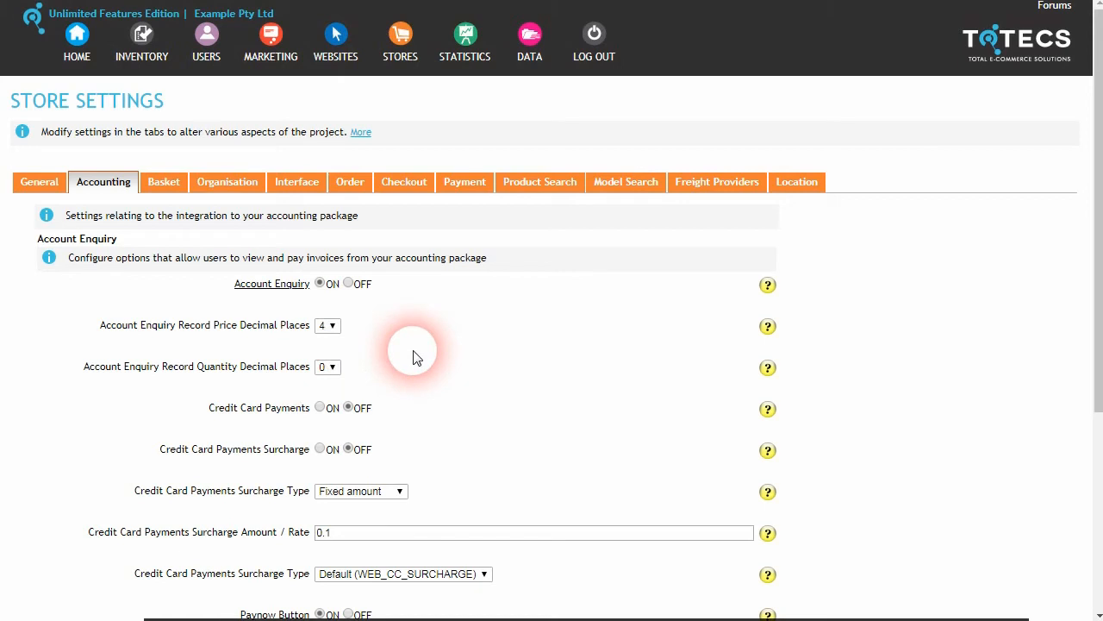
pyautogui.click(329, 326)
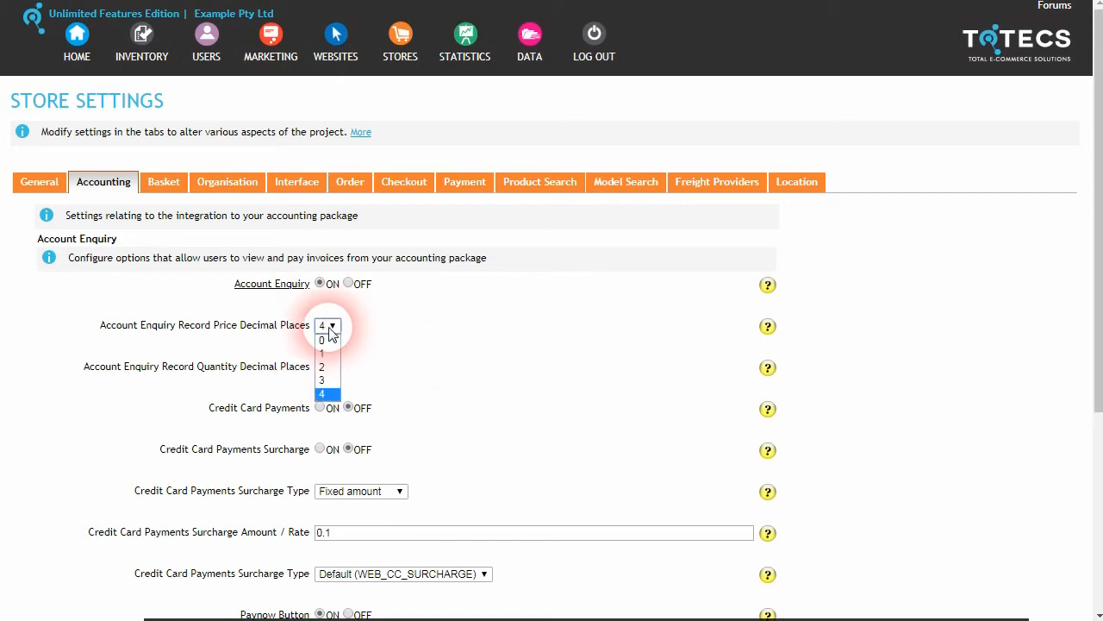
pyautogui.click(383, 321)
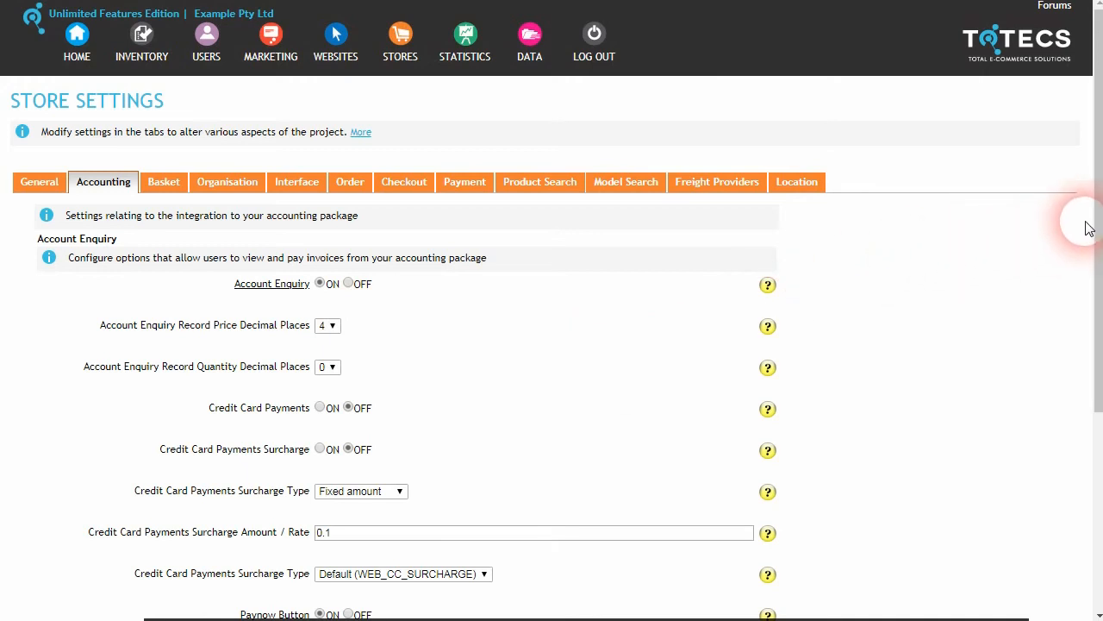
pyautogui.moveTo(1096, 221); pyautogui.dragTo(1090, 395)
pyautogui.click(770, 539)
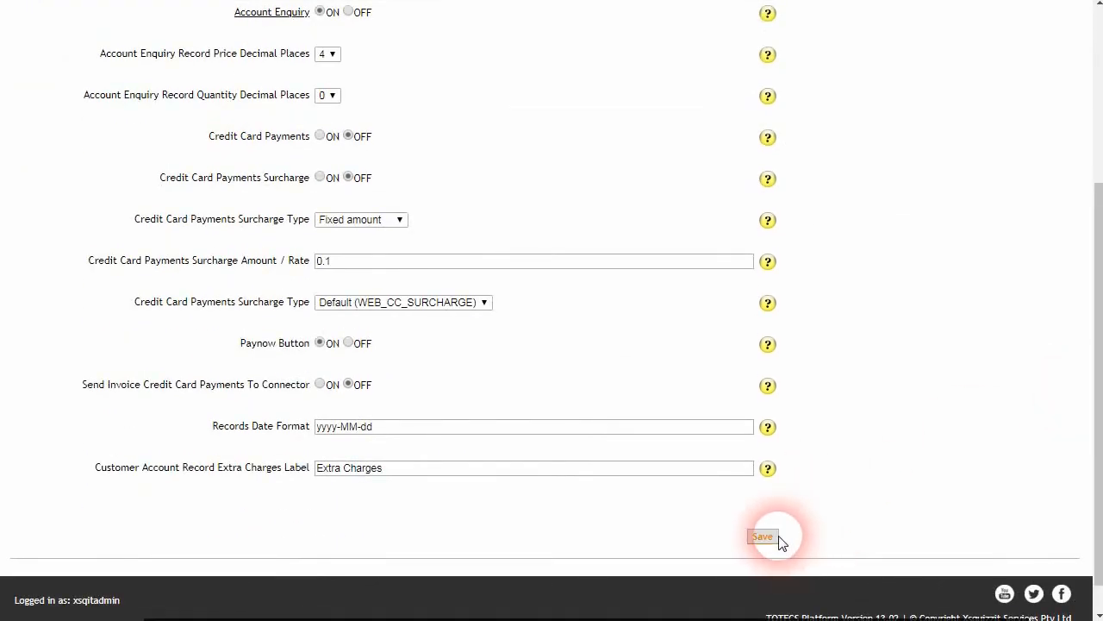
pyautogui.click(680, 352)
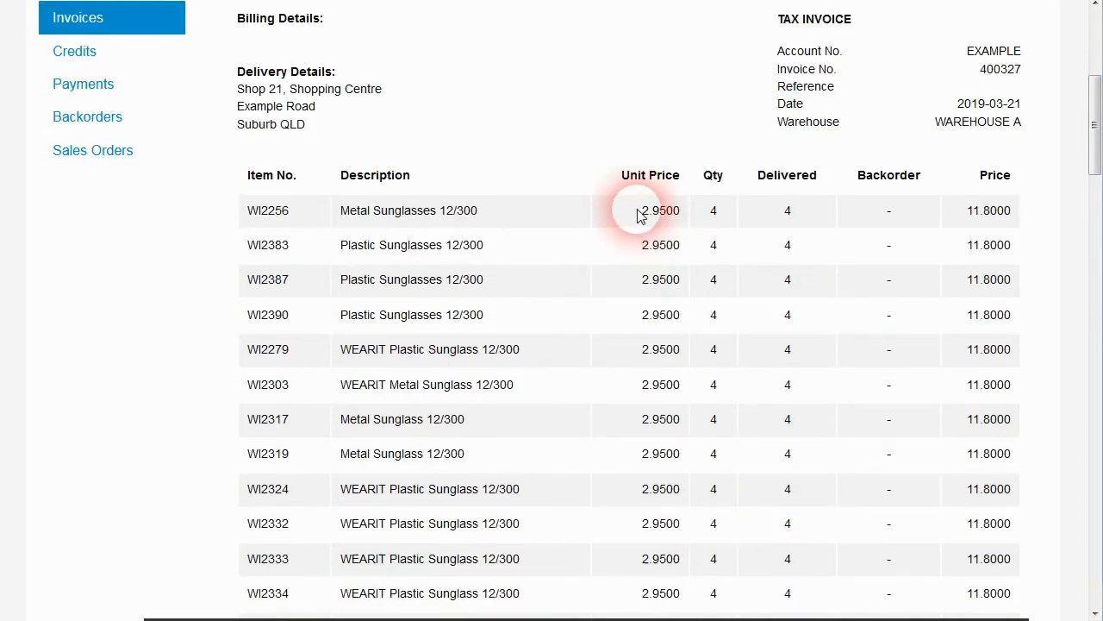
# Step: Check that invoice 400327 now shows unit prices like 2.9500 and whole-number quantities
pyautogui.moveTo(641, 212); pyautogui.dragTo(688, 216)
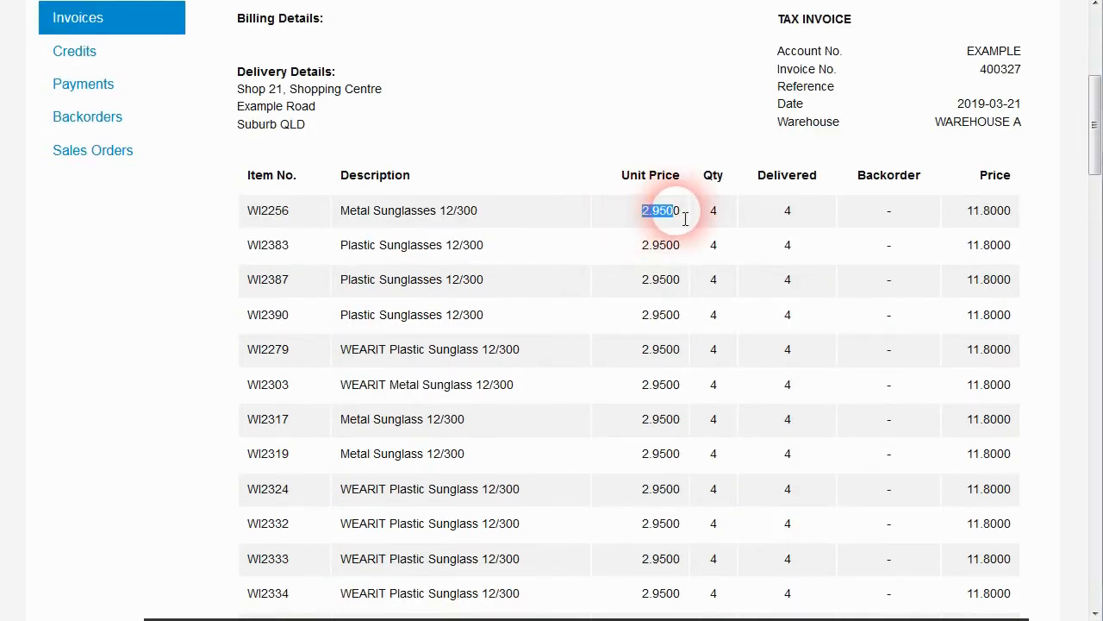
pyautogui.click(677, 225)
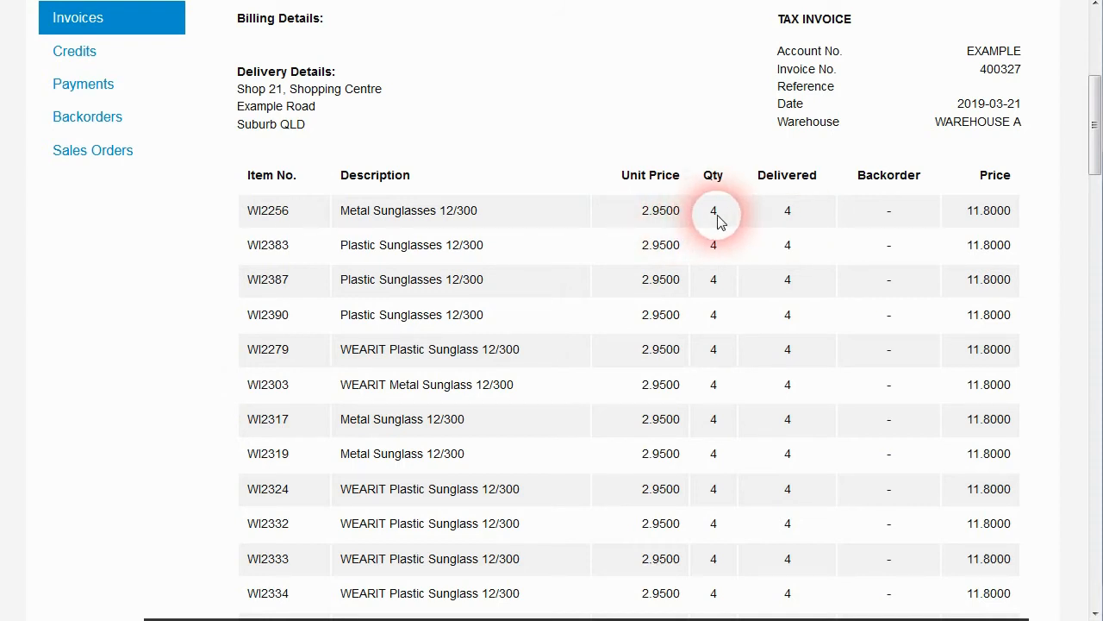
pyautogui.moveTo(1093, 140)
pyautogui.mouseDown()
pyautogui.moveTo(1079, 443)
pyautogui.moveTo(1088, 148)
pyautogui.mouseUp()
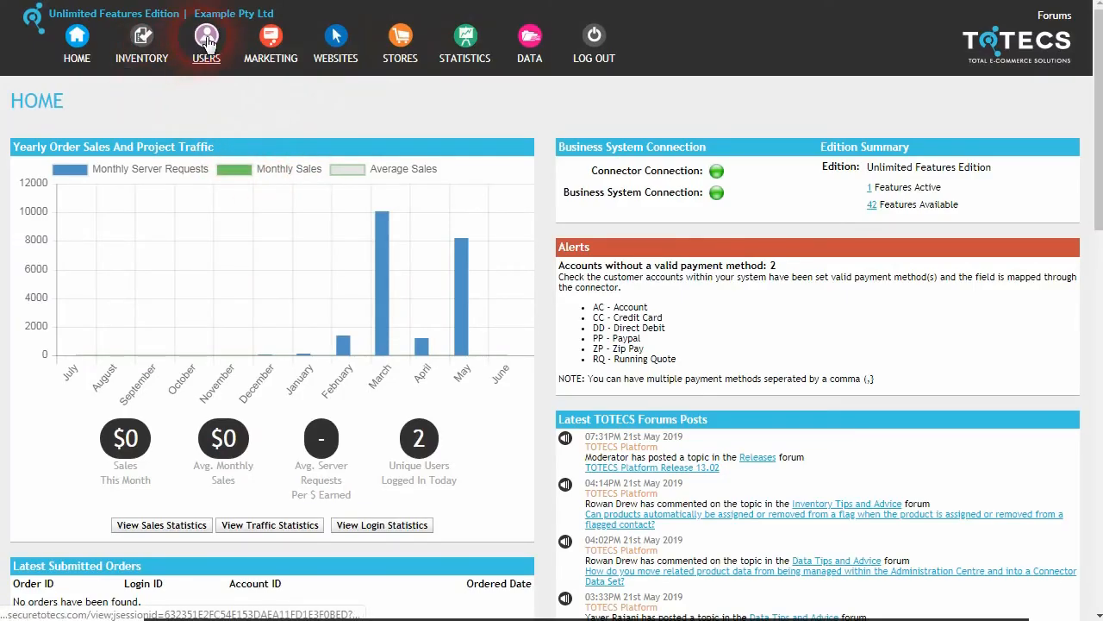
# Step: Check the account enquiry's four-decimal amounts such as 766.9200, then view the account's transactions
pyautogui.moveTo(207, 52)
pyautogui.click(256, 114)
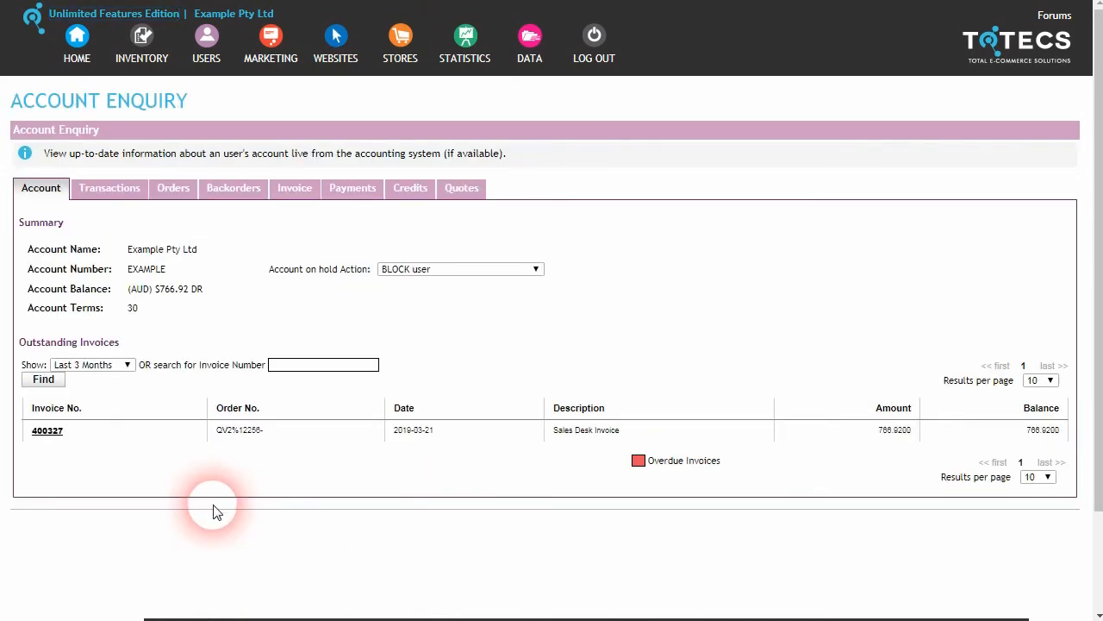
pyautogui.moveTo(873, 428); pyautogui.dragTo(912, 435)
pyautogui.click(896, 458)
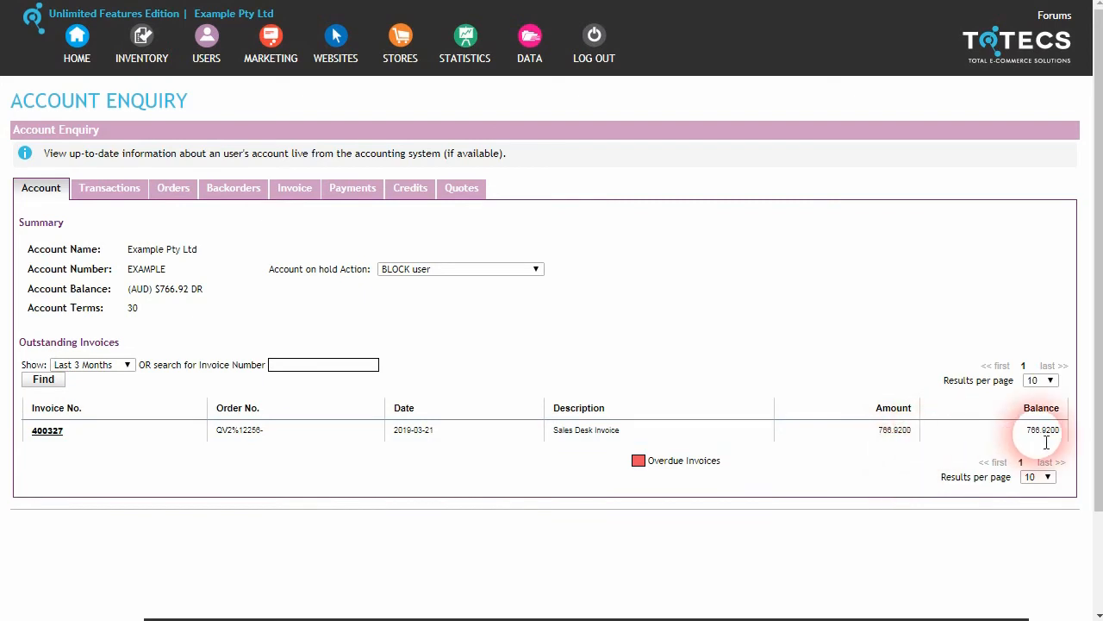
pyautogui.click(112, 190)
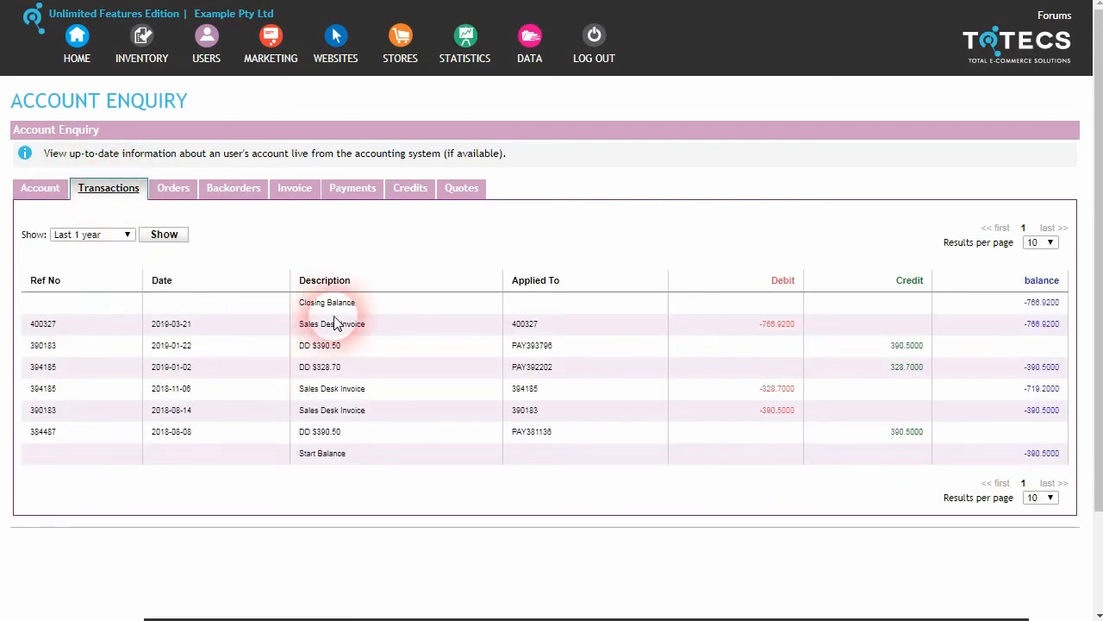
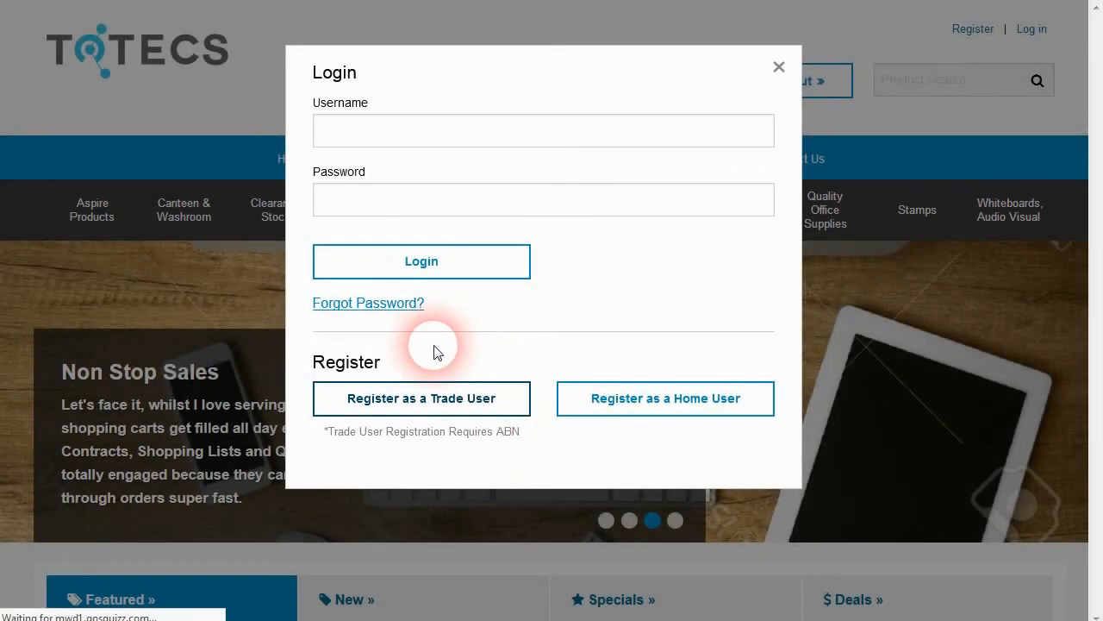
# Step: View the storefront's Trade User Registration form, then go to the admin's User Registration Profiles list
pyautogui.click(427, 399)
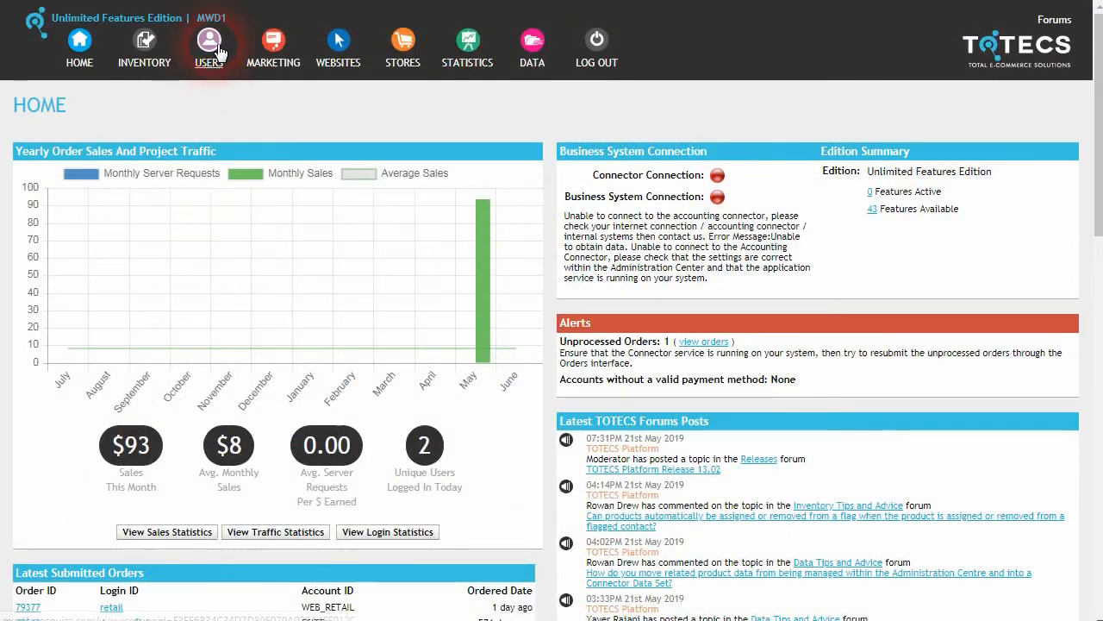
pyautogui.click(212, 49)
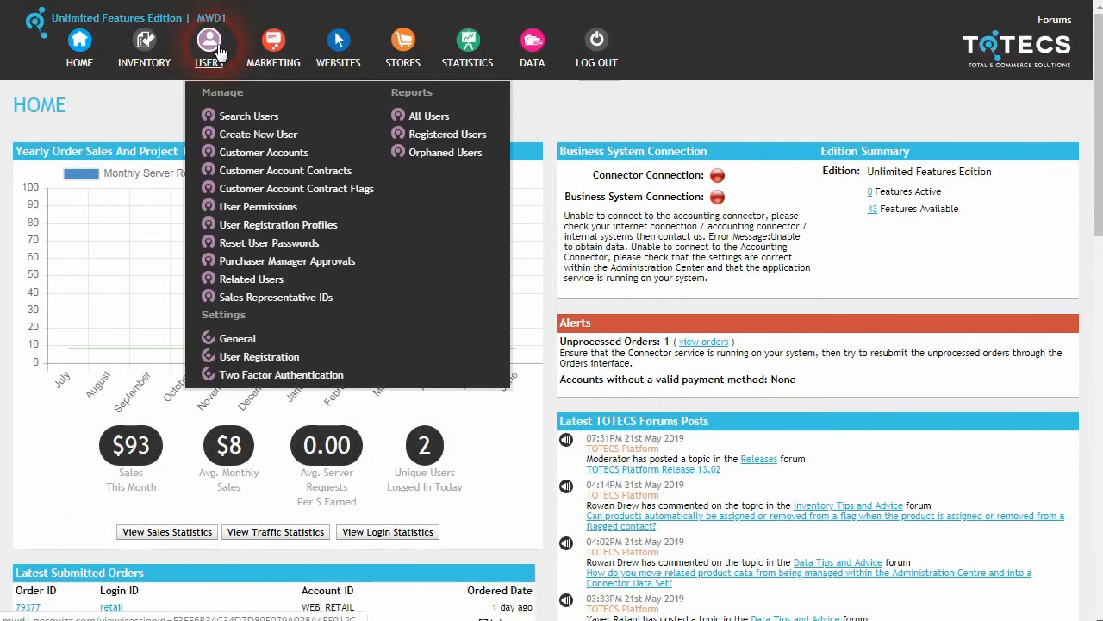
pyautogui.click(264, 226)
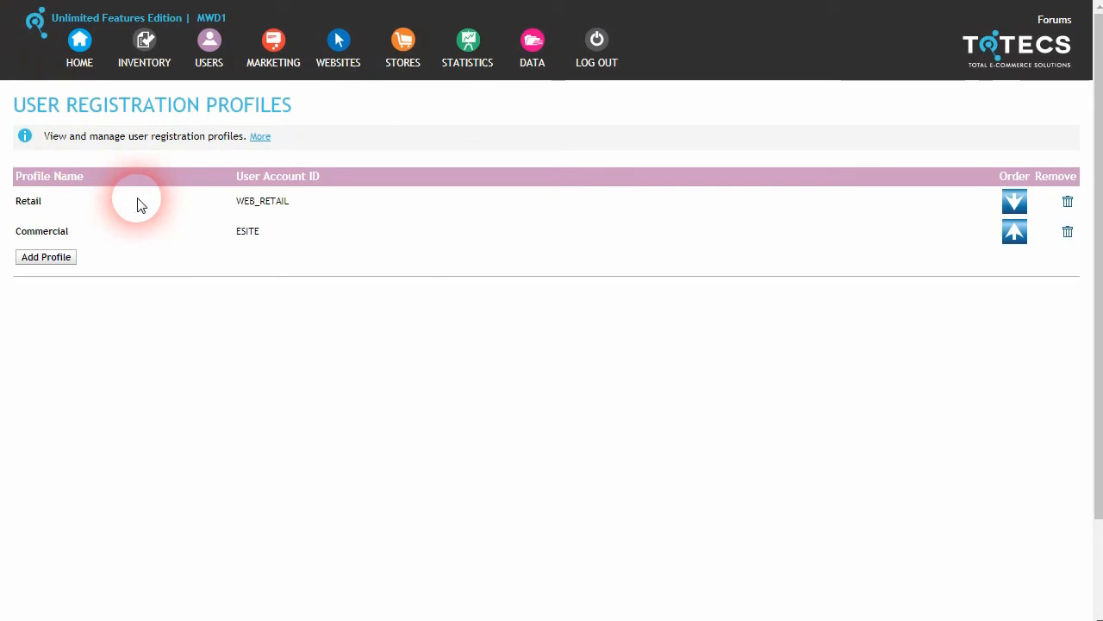
# Step: Open the Retail profile, keep Price Tax Format at Inclusive, and view the Two Factor Authentication options
pyautogui.click(46, 206)
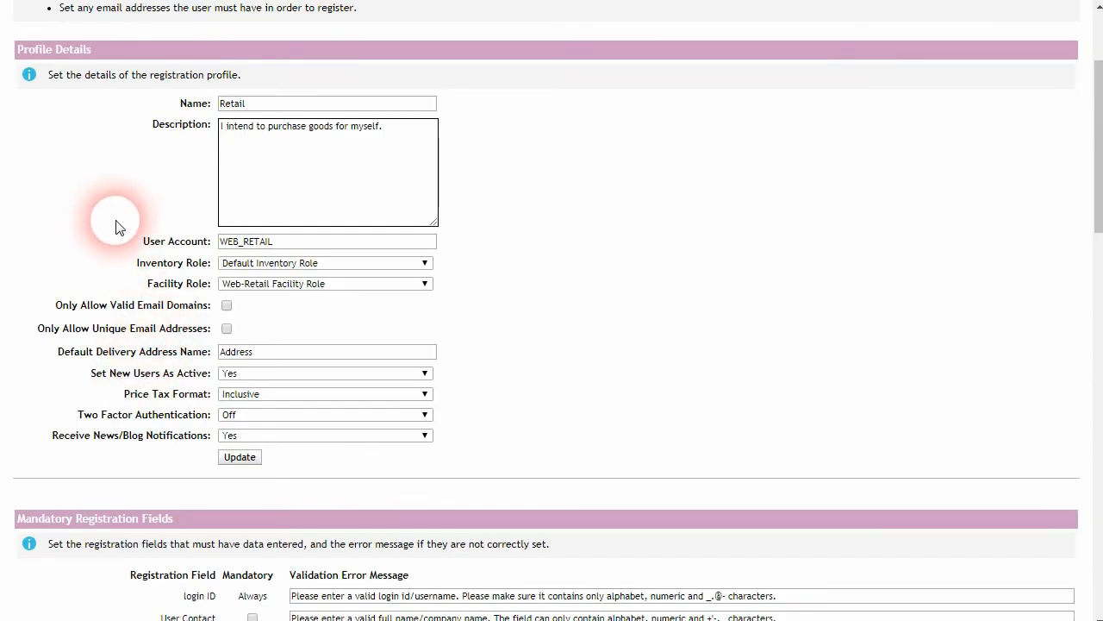
pyautogui.moveTo(210, 396); pyautogui.dragTo(122, 397)
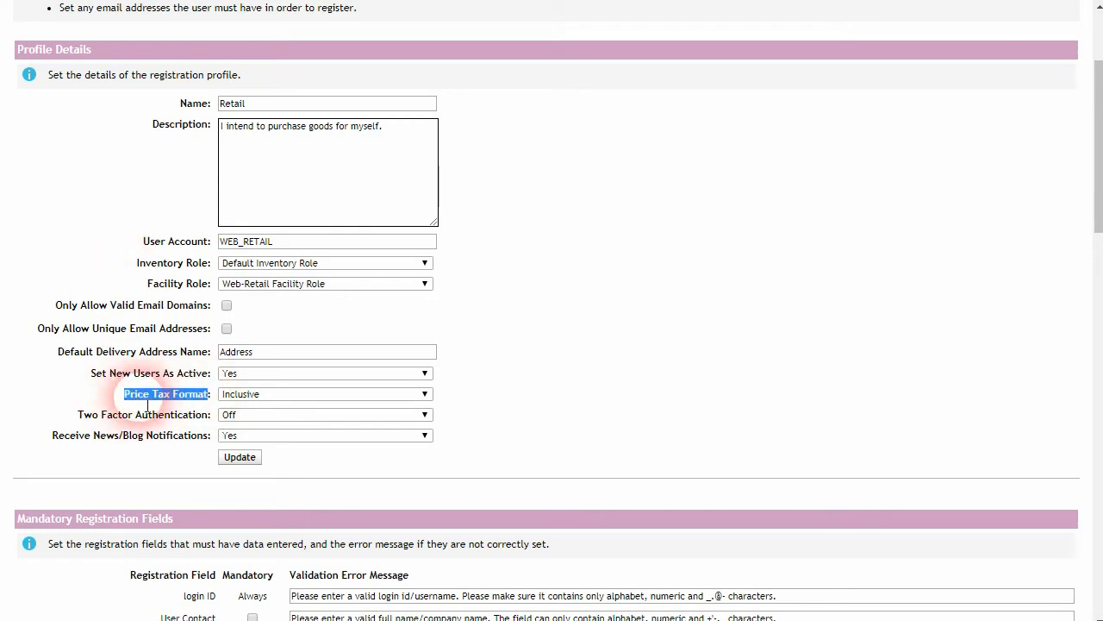
pyautogui.click(141, 397)
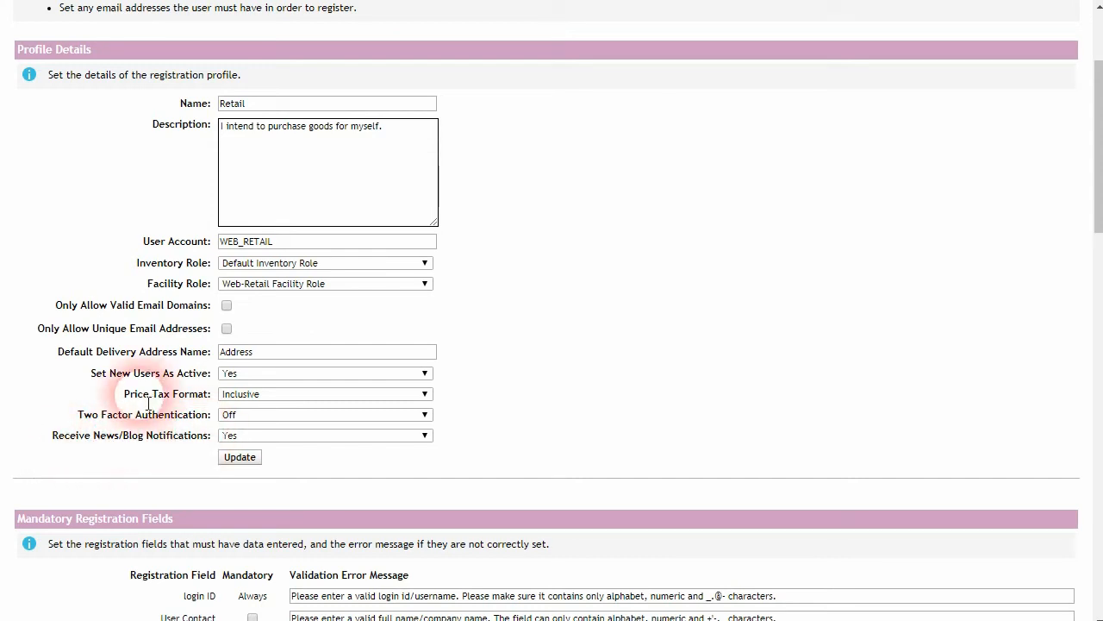
pyautogui.click(329, 394)
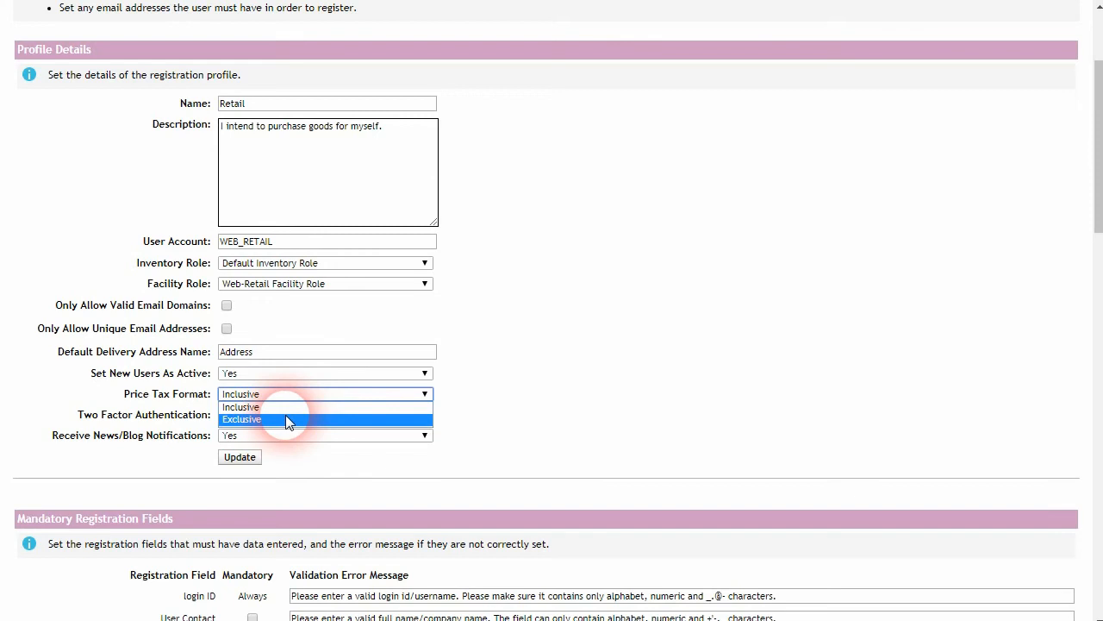
pyautogui.click(465, 413)
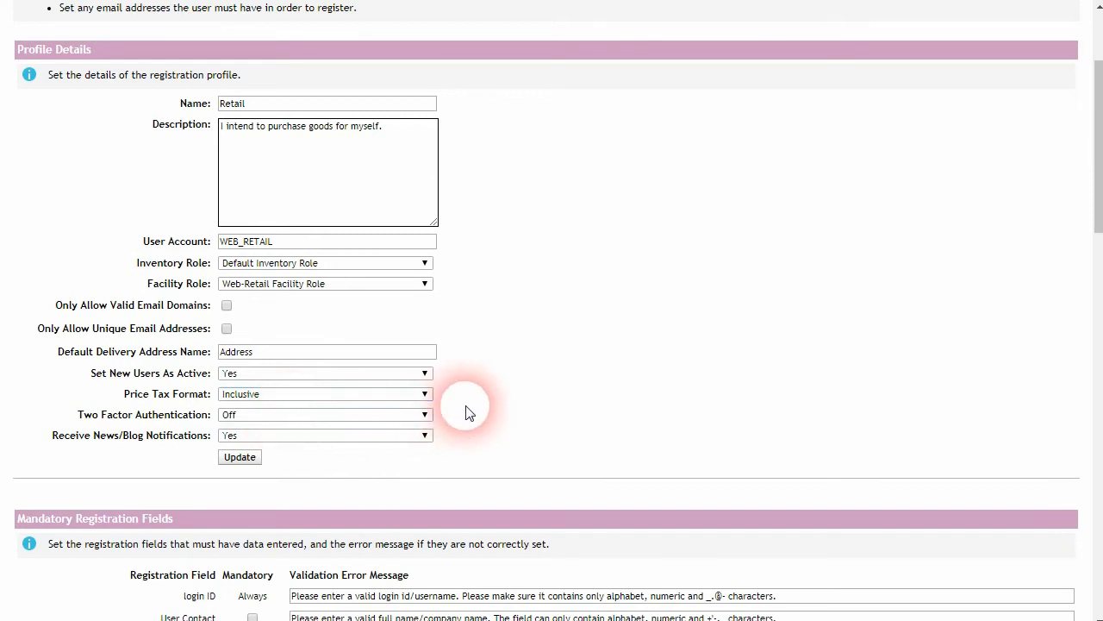
pyautogui.click(287, 394)
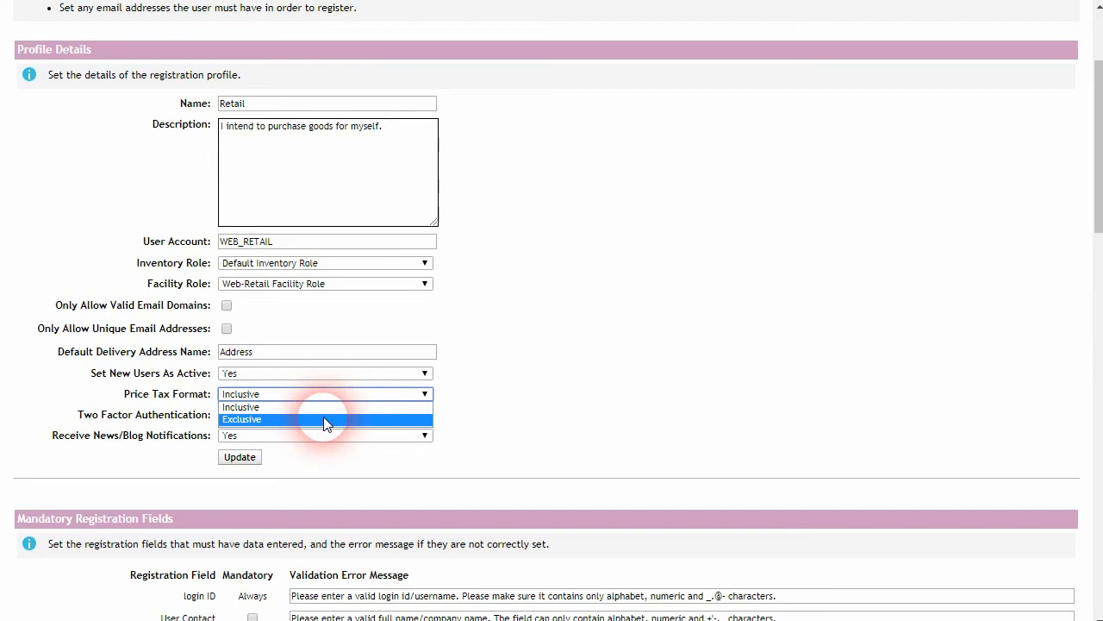
pyautogui.click(485, 414)
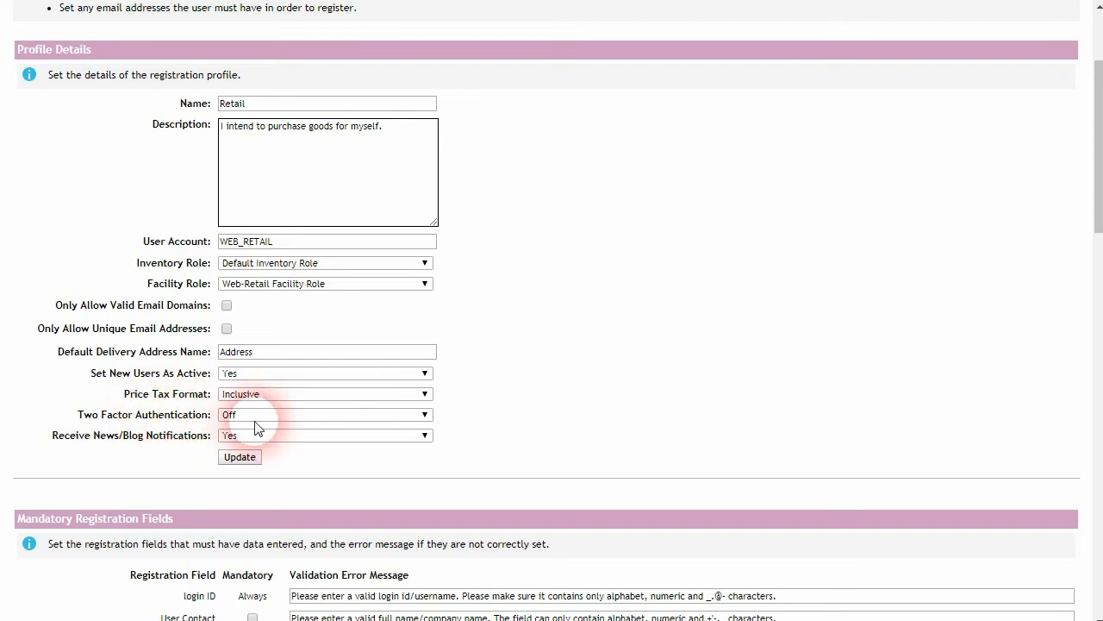
pyautogui.click(380, 417)
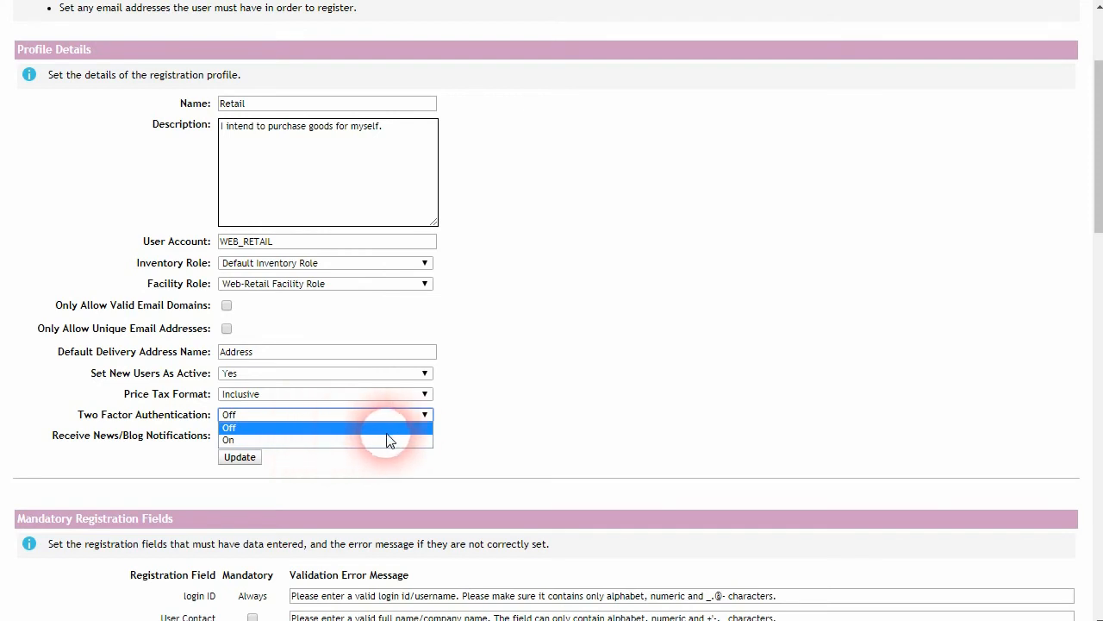
pyautogui.click(473, 422)
pyautogui.click(338, 418)
pyautogui.click(324, 442)
pyautogui.scroll(-5, 226, 447)
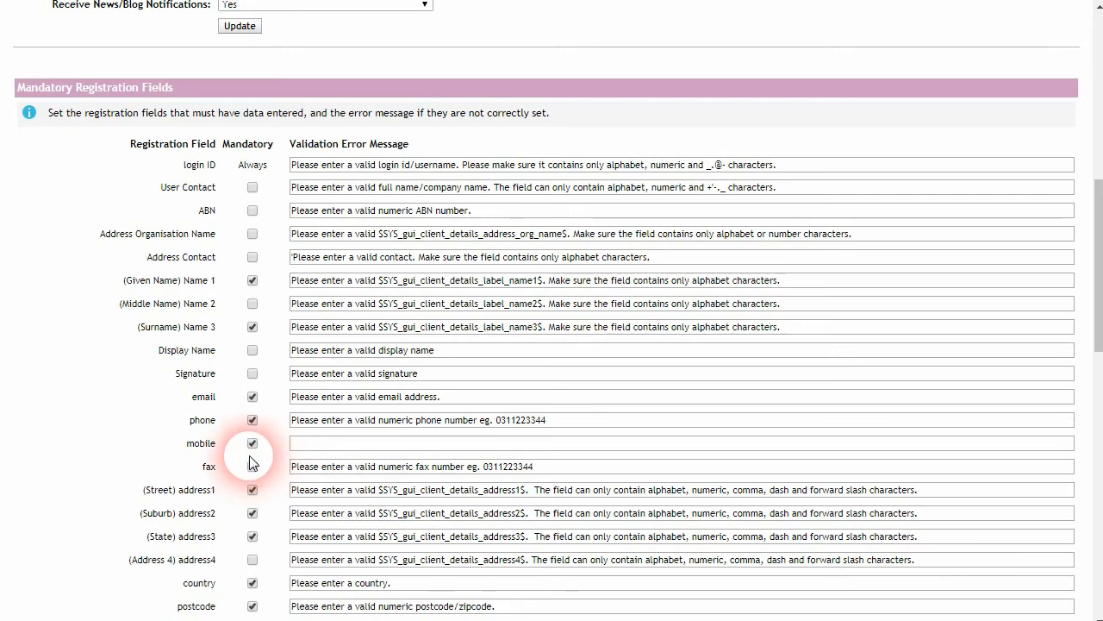
pyautogui.scroll(3, 250, 457)
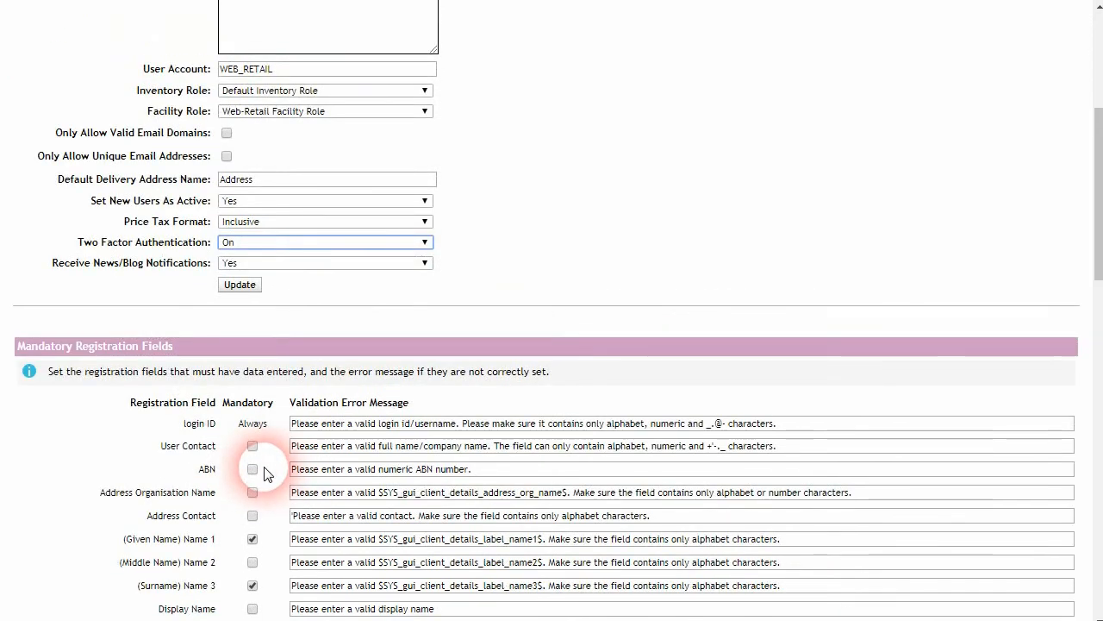
pyautogui.scroll(-3, 252, 470)
pyautogui.scroll(4, 249, 463)
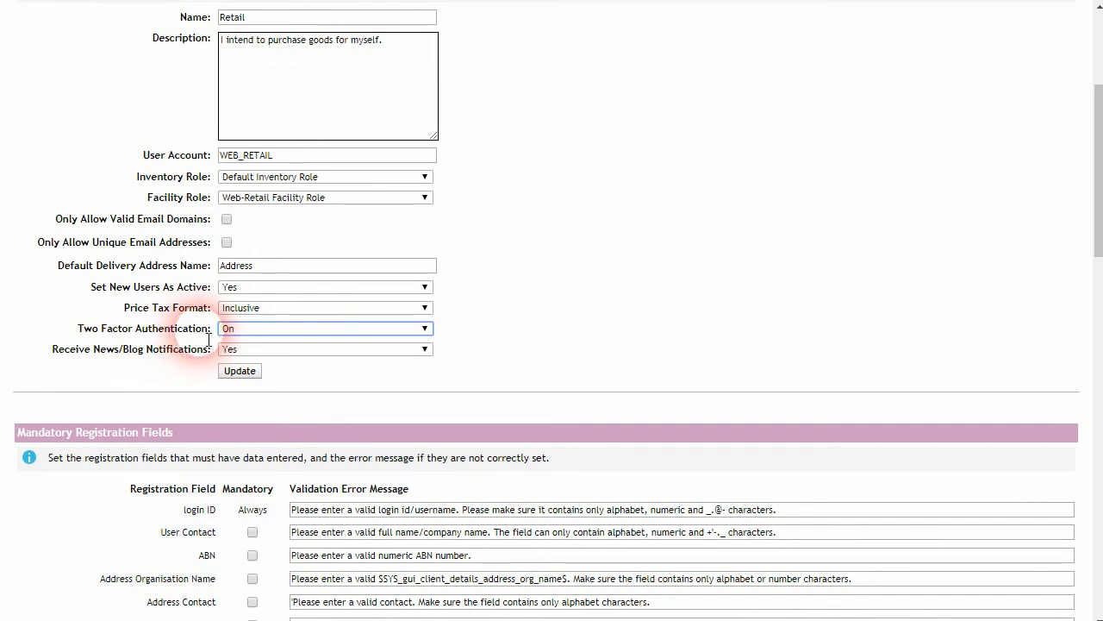
pyautogui.scroll(1, 220, 383)
pyautogui.click(328, 419)
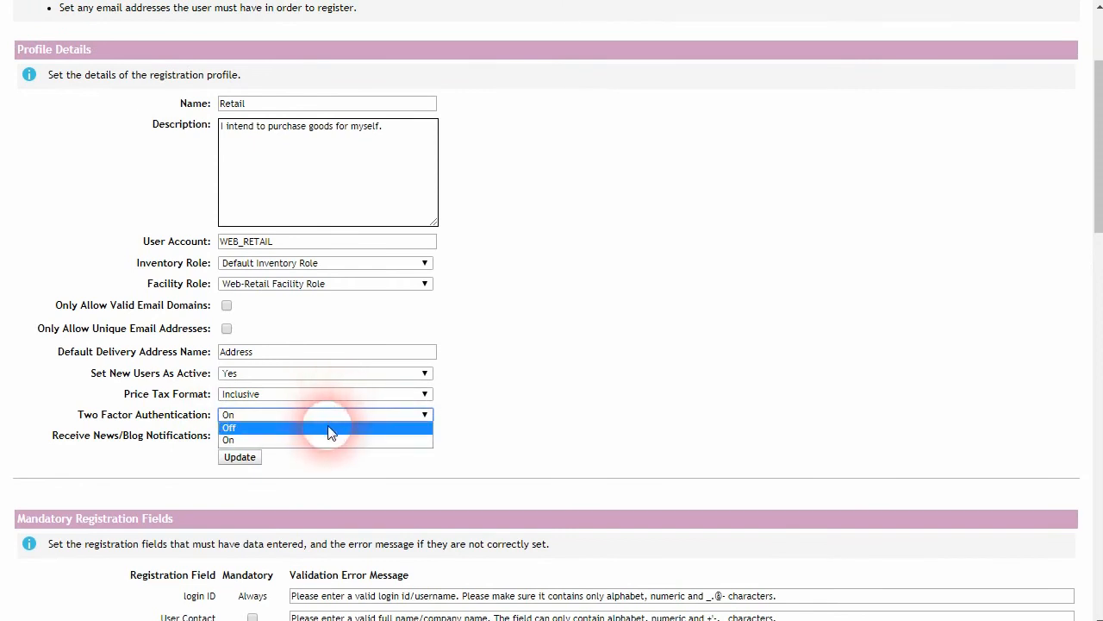
pyautogui.click(330, 428)
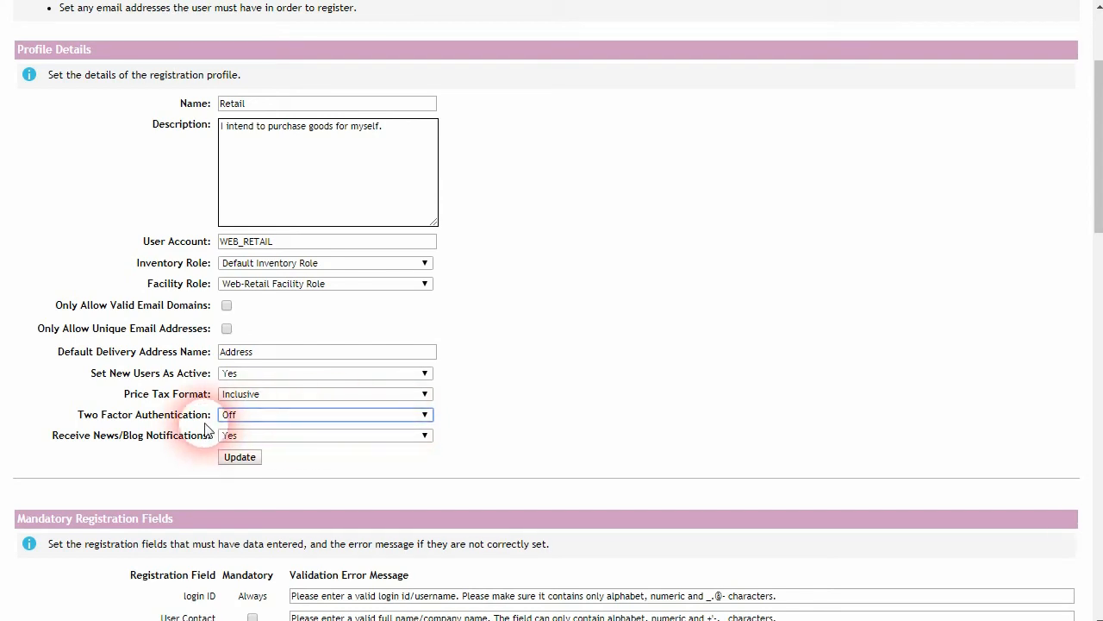
pyautogui.click(253, 414)
pyautogui.click(179, 427)
pyautogui.scroll(-4, 180, 427)
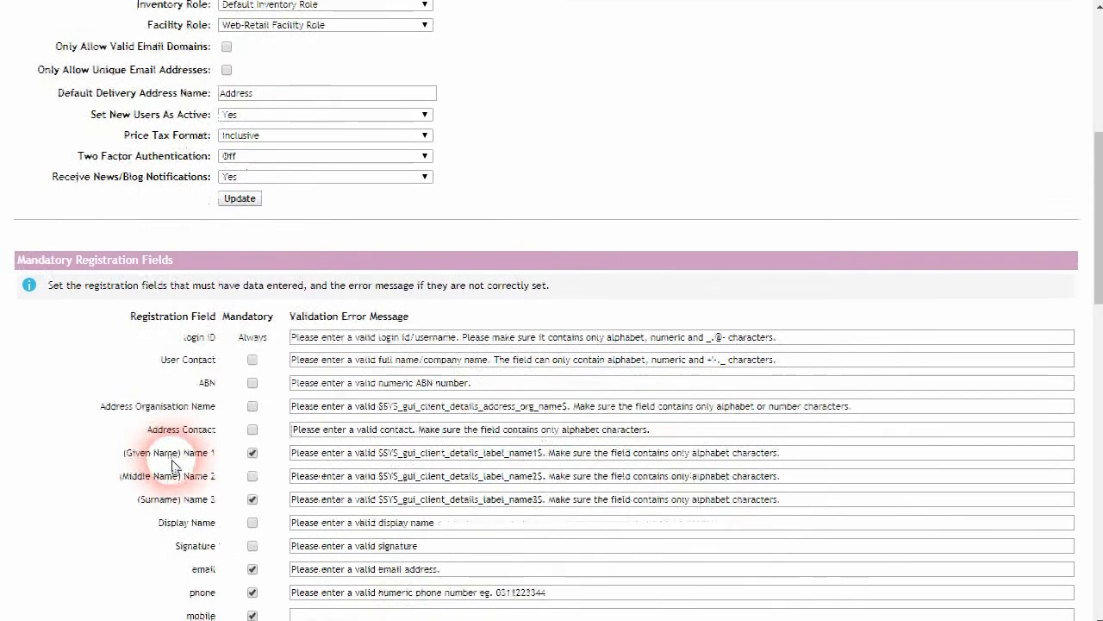
pyautogui.click(251, 530)
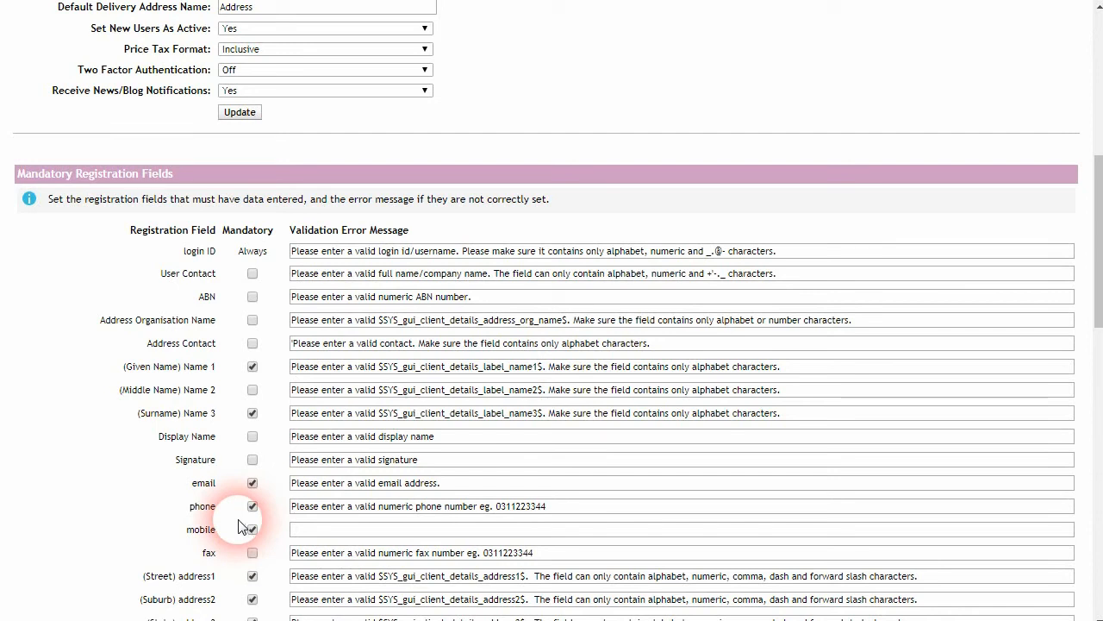
pyautogui.scroll(2, 242, 526)
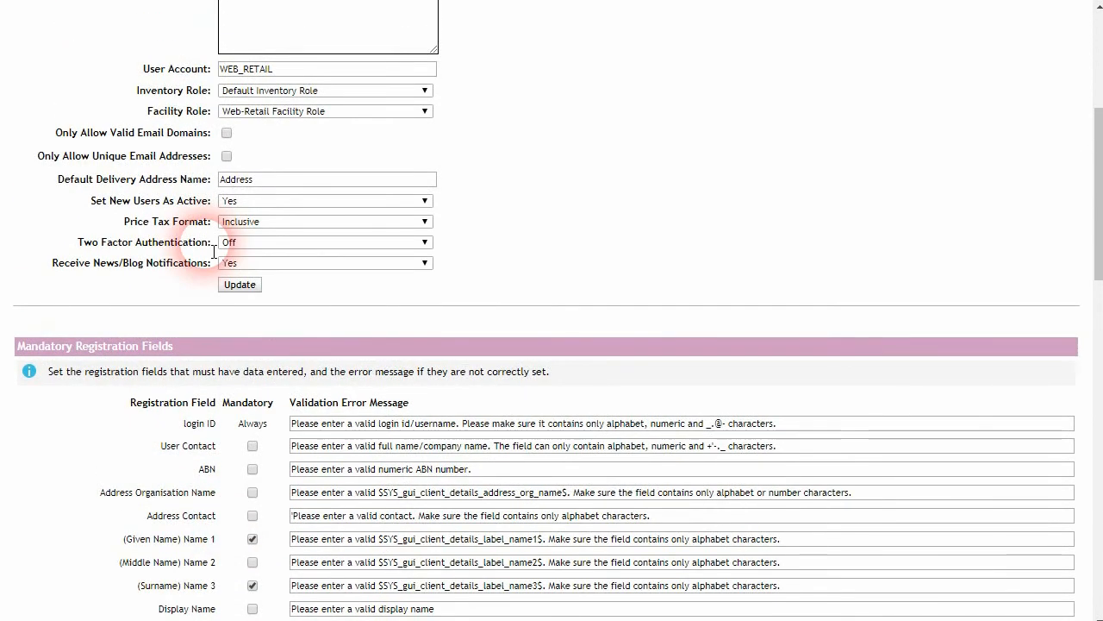
pyautogui.scroll(1, 179, 314)
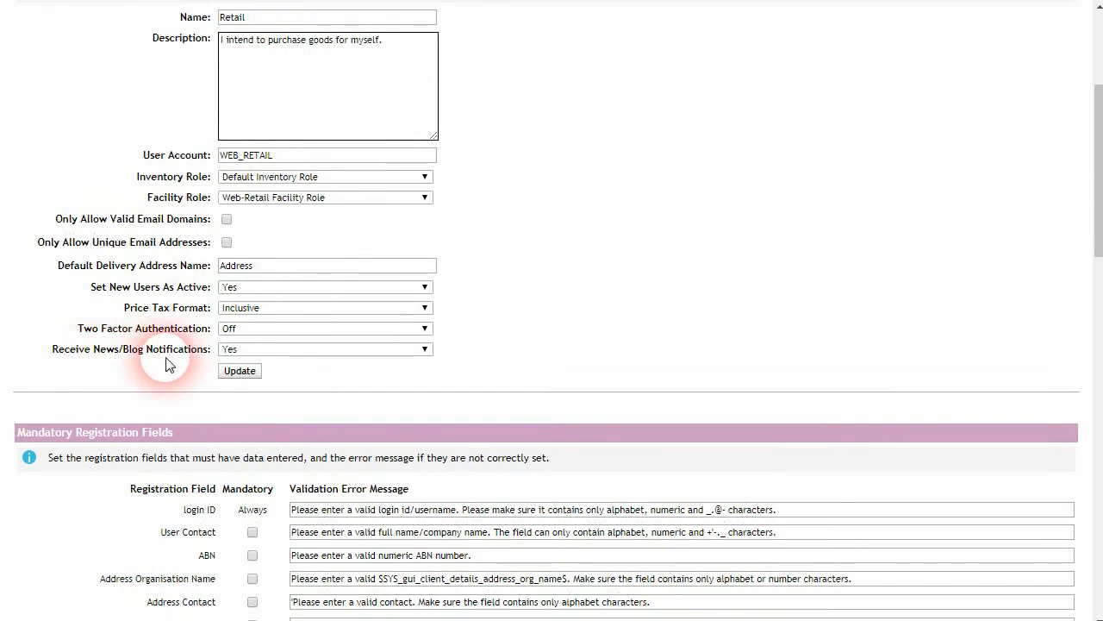
# Step: Change the Retail profile's News/Blog notifications from Yes to Only For Own Created News/Blog Items
pyautogui.click(413, 350)
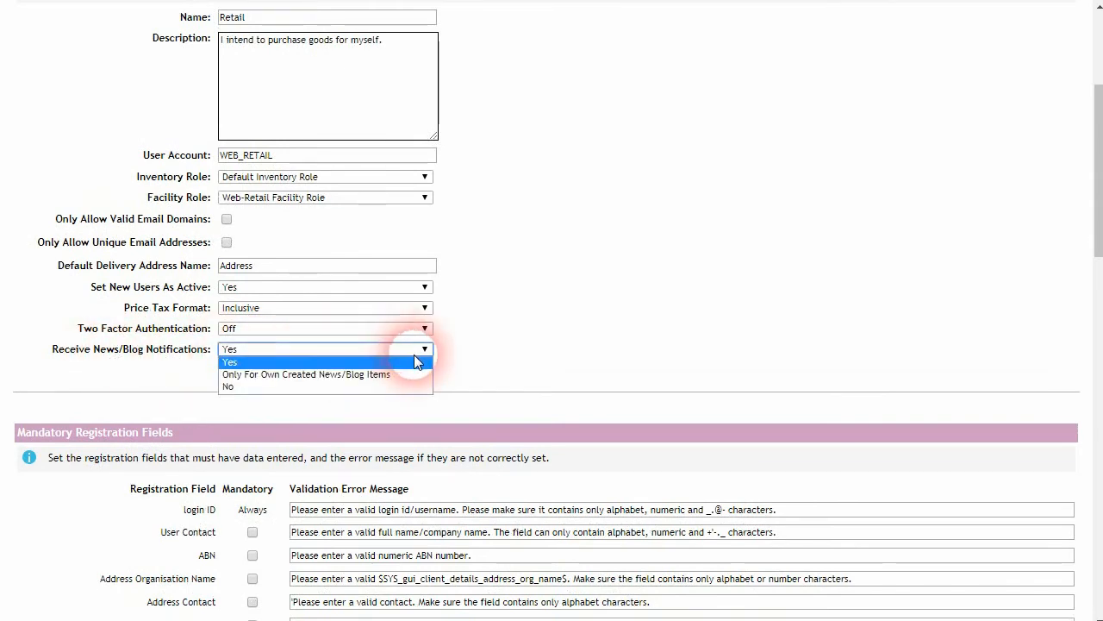
pyautogui.click(430, 362)
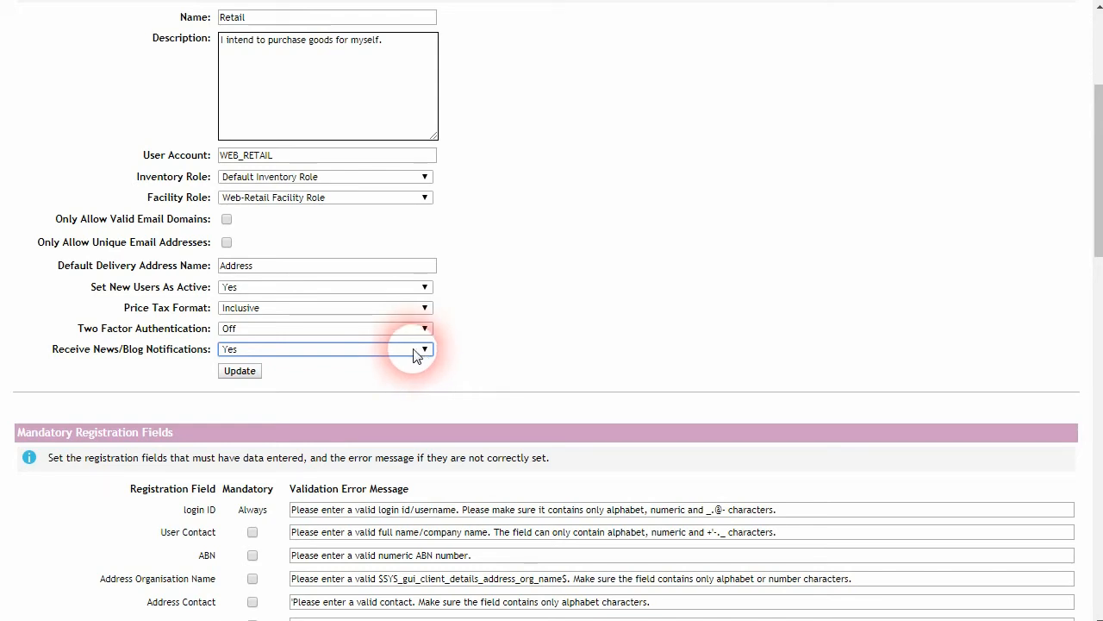
pyautogui.click(414, 350)
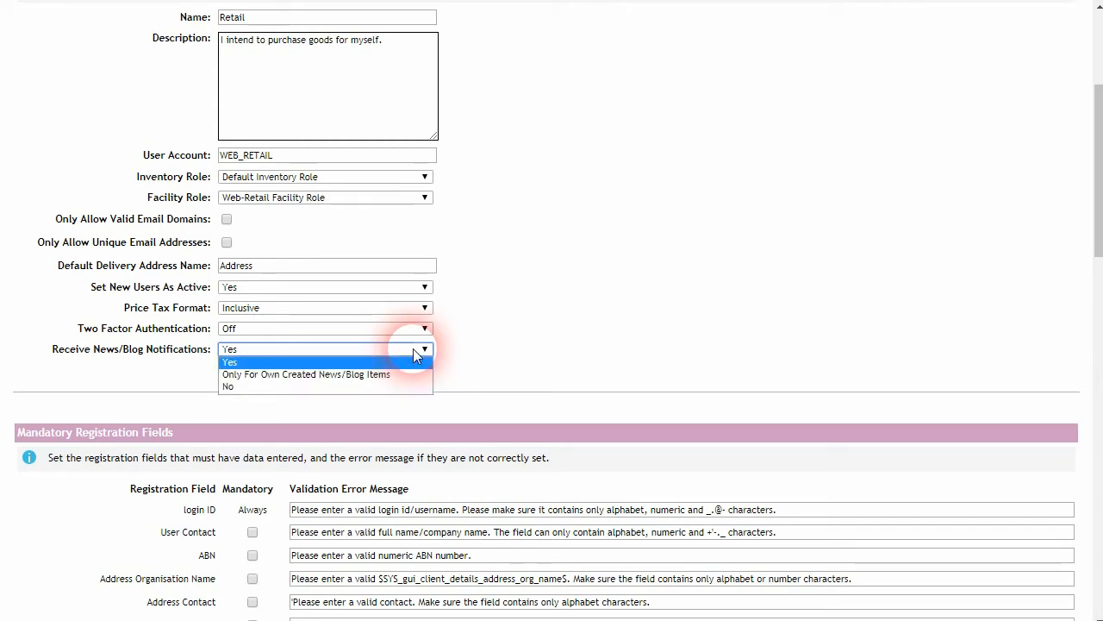
pyautogui.click(349, 375)
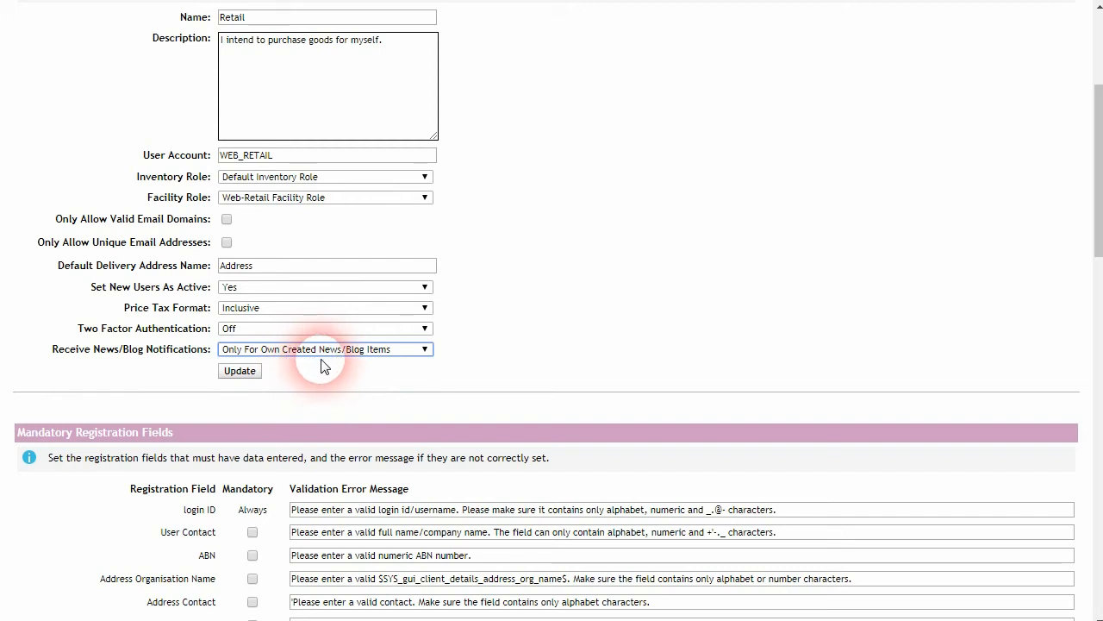
pyautogui.click(362, 353)
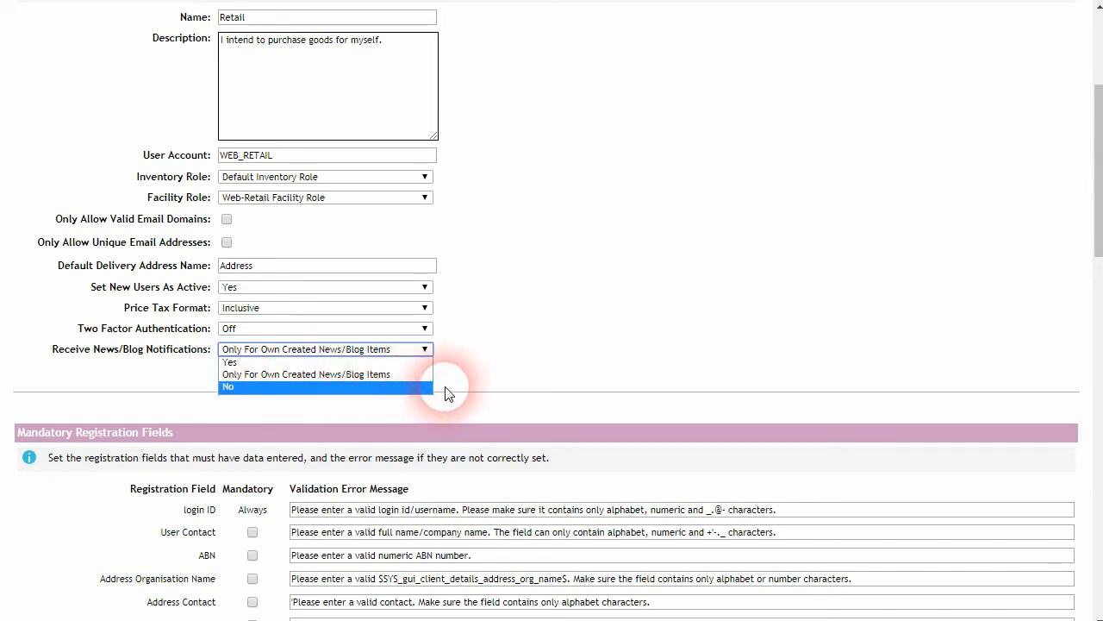
pyautogui.click(469, 380)
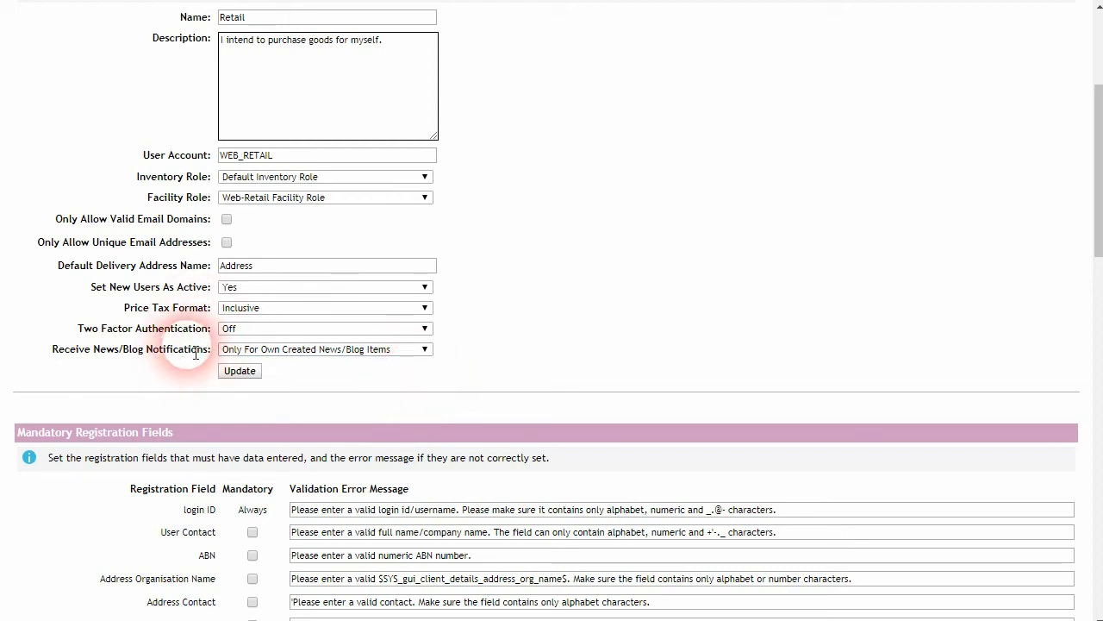
pyautogui.scroll(3, 207, 371)
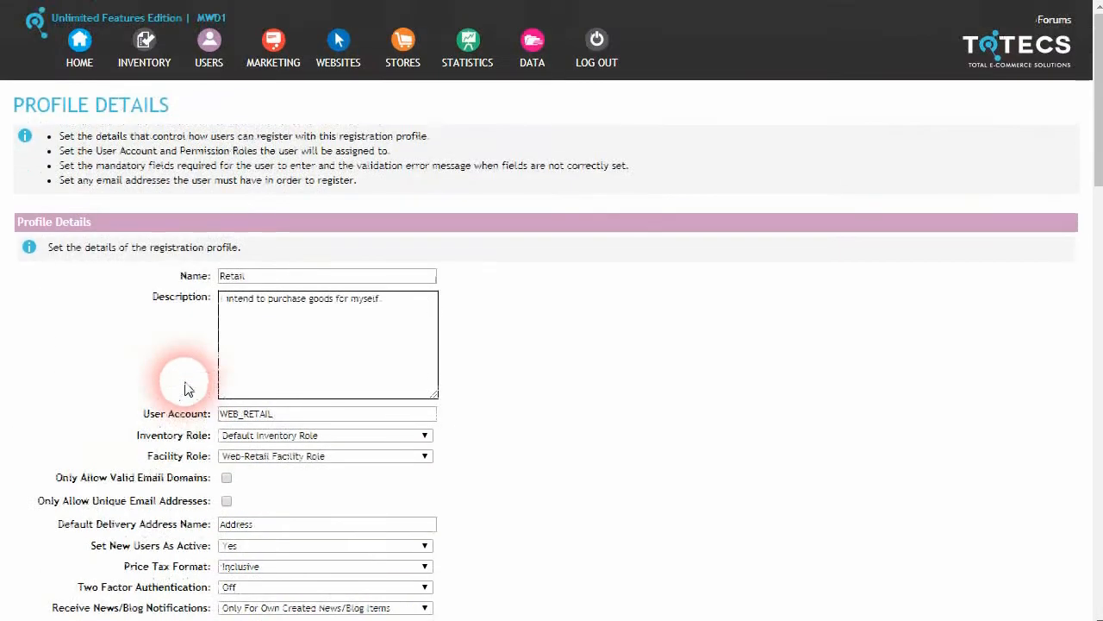
# Step: Open the first user in Search Users and review its Price Tax Format, News/Blog and two-factor settings
pyautogui.click(211, 52)
pyautogui.click(246, 115)
pyautogui.scroll(-3, 239, 327)
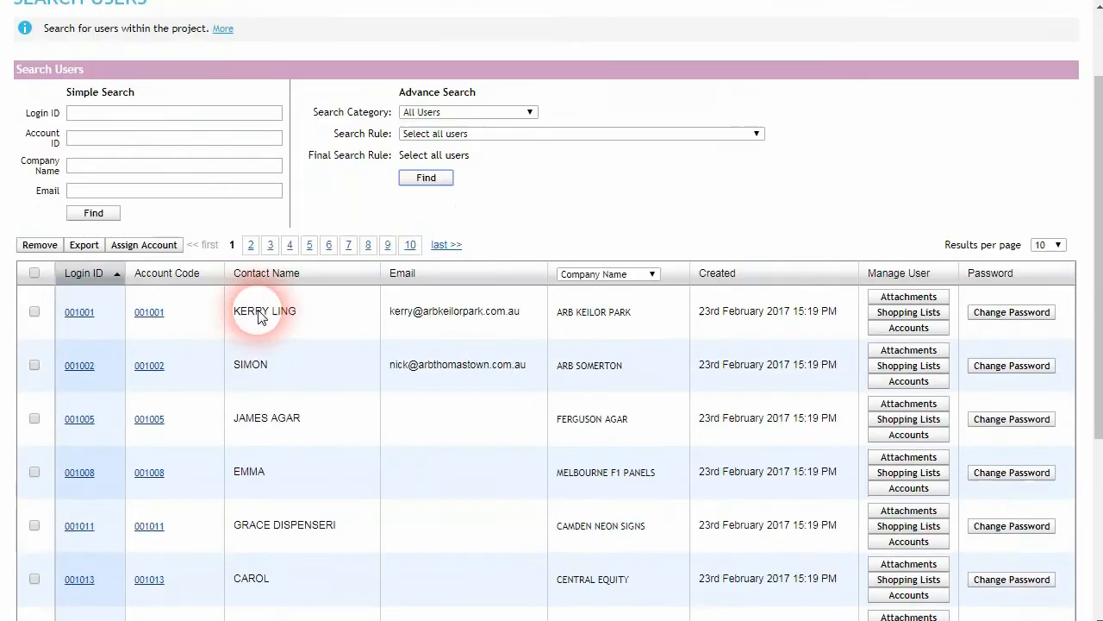
pyautogui.click(276, 251)
pyautogui.scroll(-1, 250, 380)
pyautogui.scroll(-4, 220, 360)
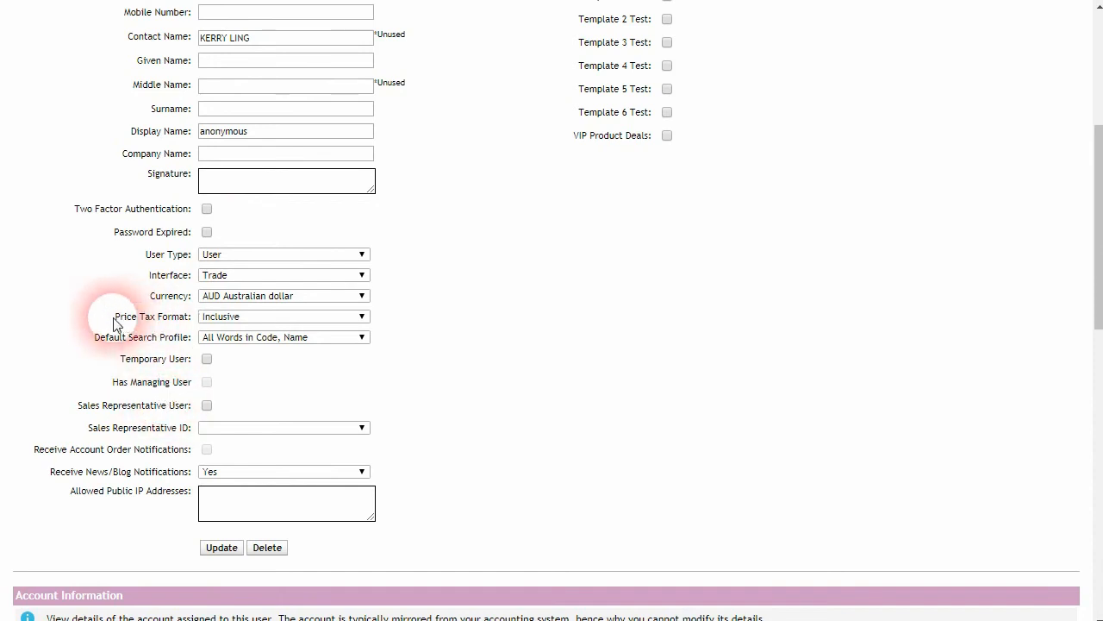
pyautogui.moveTo(116, 316); pyautogui.dragTo(183, 321)
pyautogui.moveTo(66, 472); pyautogui.dragTo(179, 477)
pyautogui.click(180, 479)
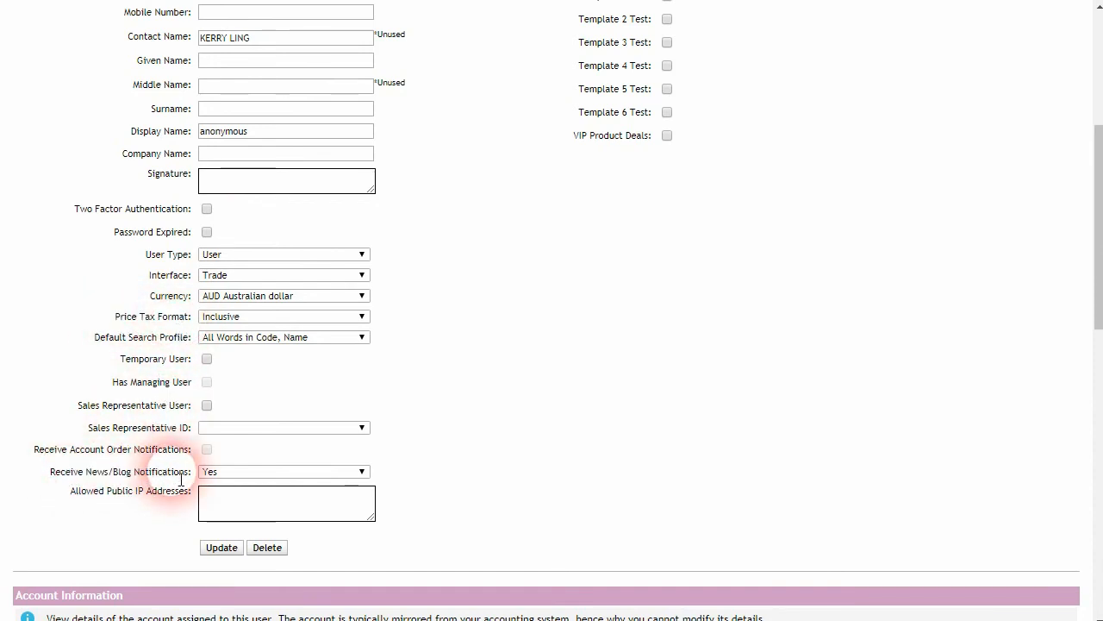
pyautogui.moveTo(74, 210); pyautogui.dragTo(187, 216)
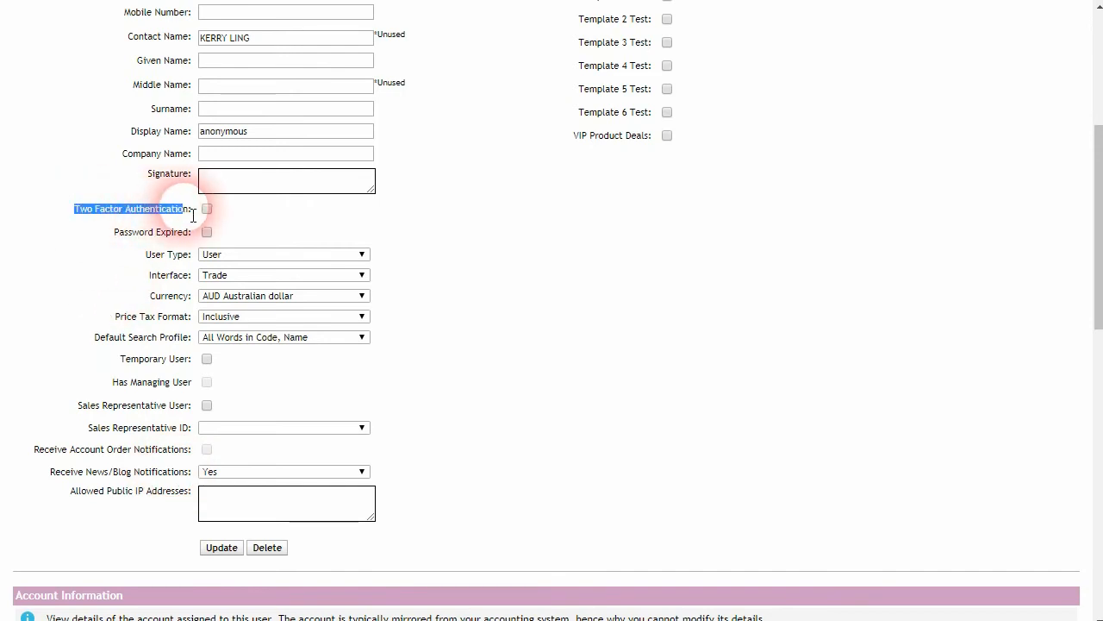
pyautogui.click(142, 276)
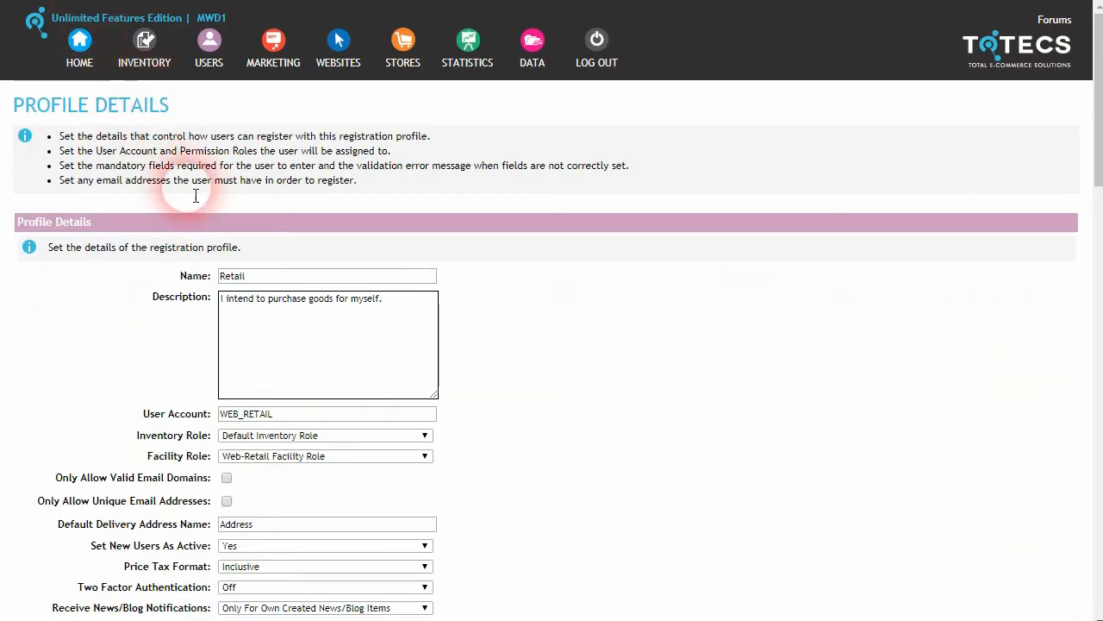
pyautogui.scroll(-3, 255, 295)
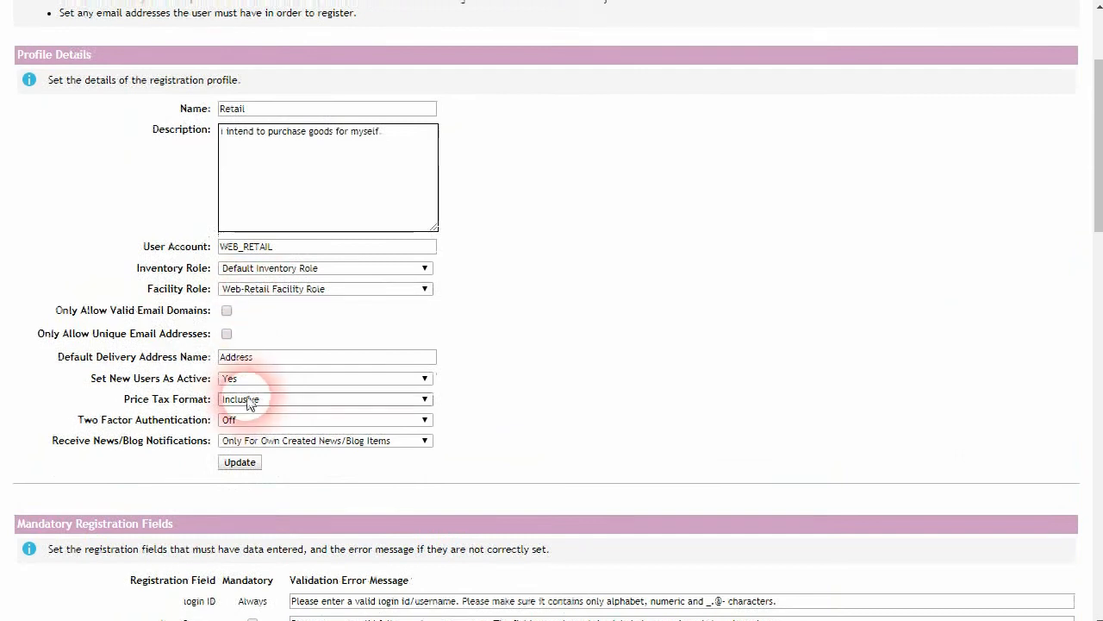
# Step: Set the Commercial profile's Price Tax Format to Exclusive and save the profile
pyautogui.scroll(1, 271, 389)
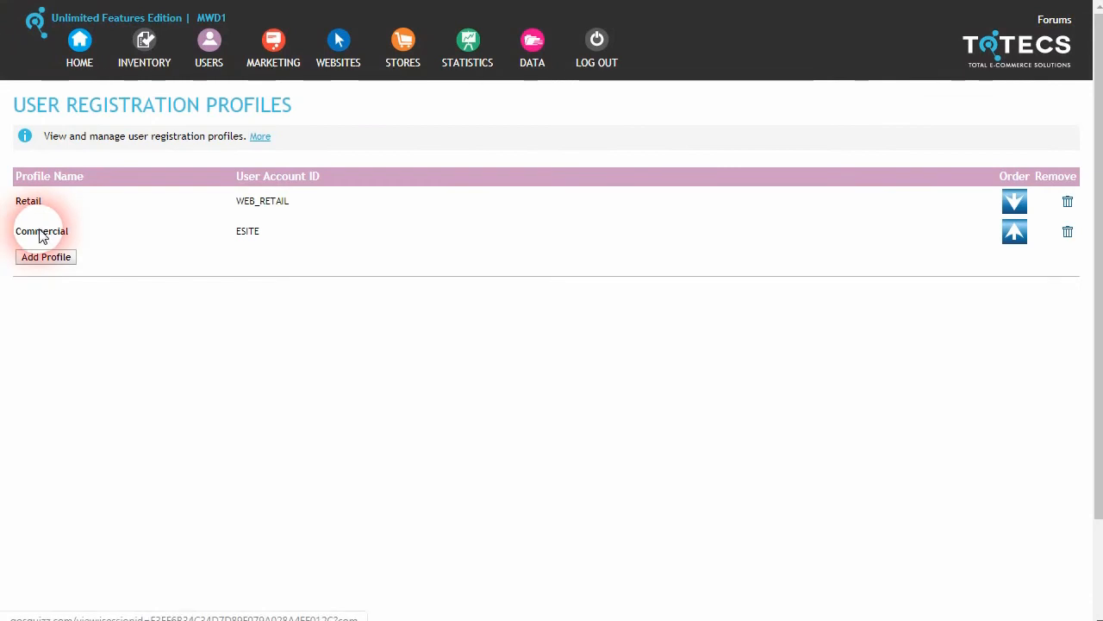
pyautogui.click(40, 231)
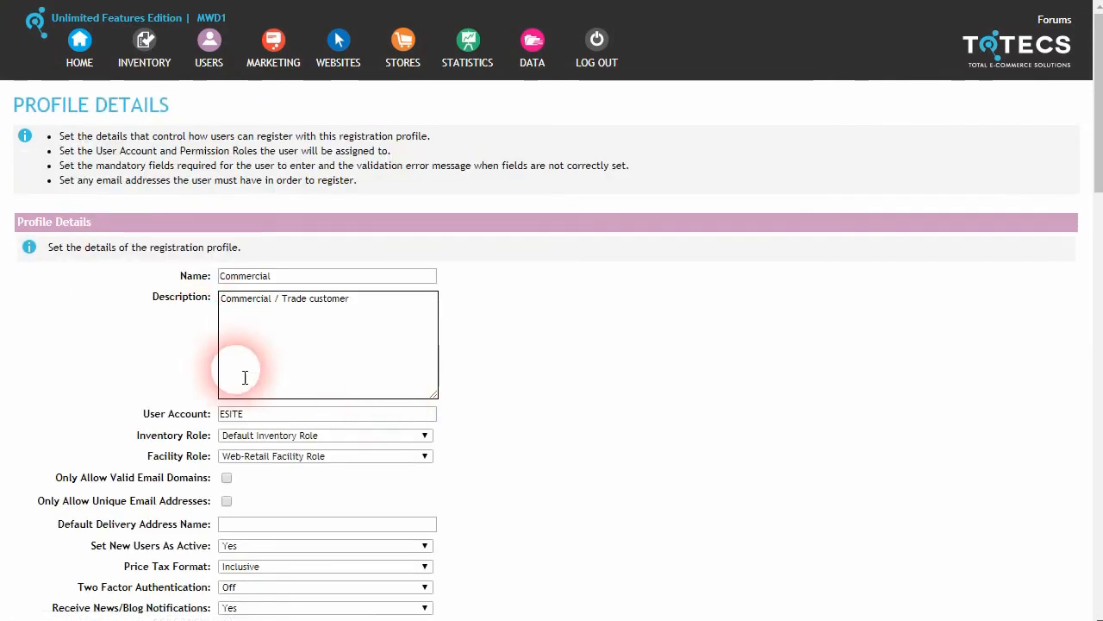
pyautogui.scroll(-2, 259, 371)
pyautogui.click(293, 394)
pyautogui.click(310, 415)
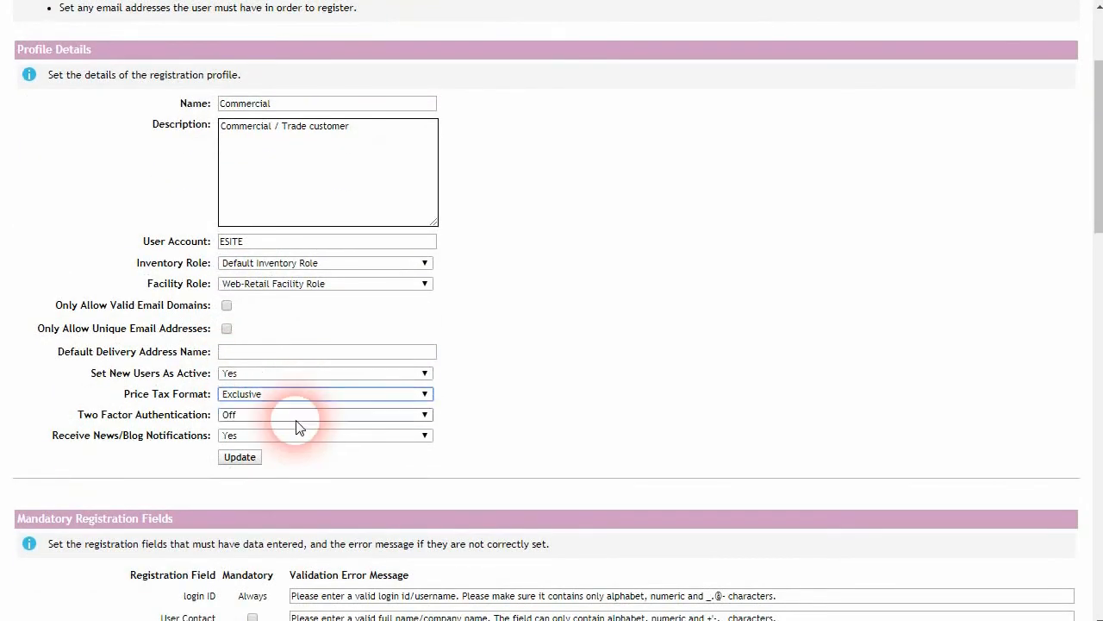
pyautogui.click(240, 458)
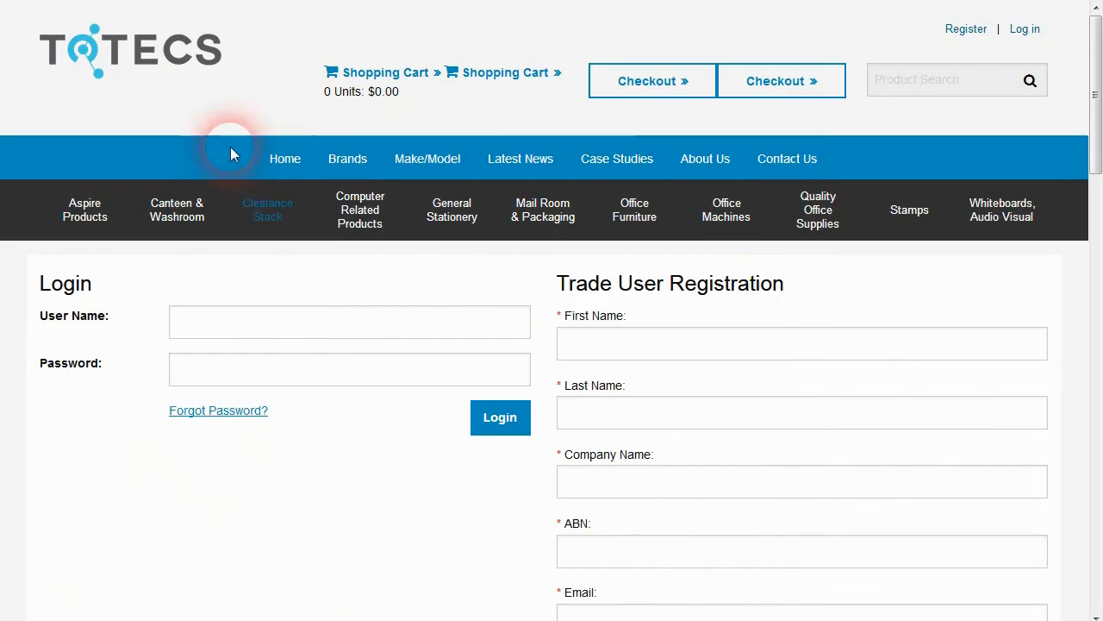
pyautogui.click(160, 76)
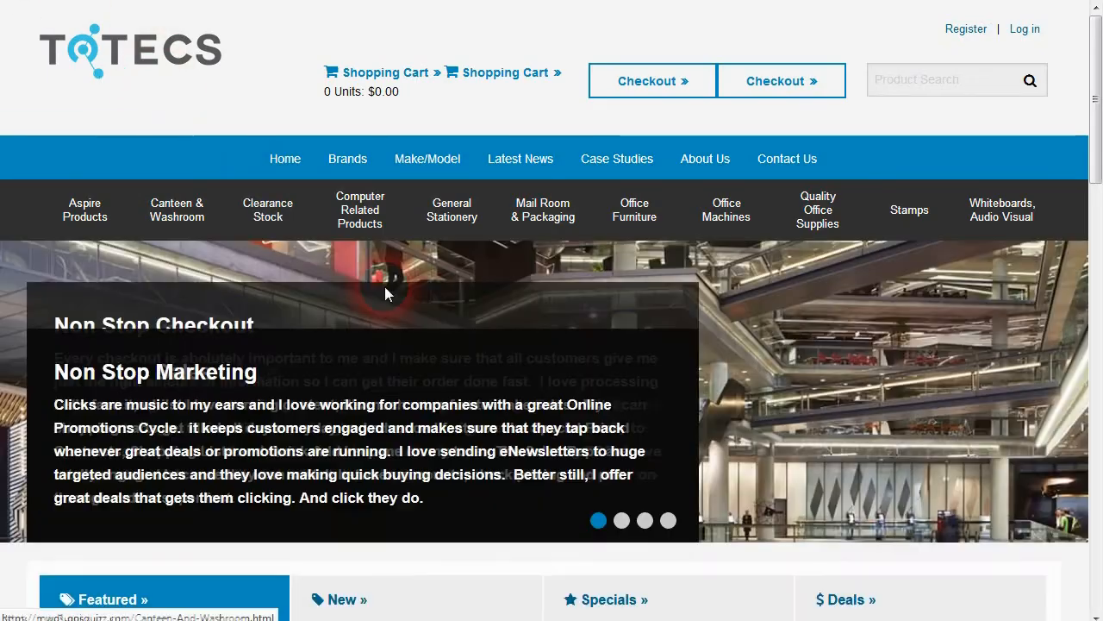
# Step: Start a trade user registration on the storefront and scroll through the empty form's fields
pyautogui.click(966, 28)
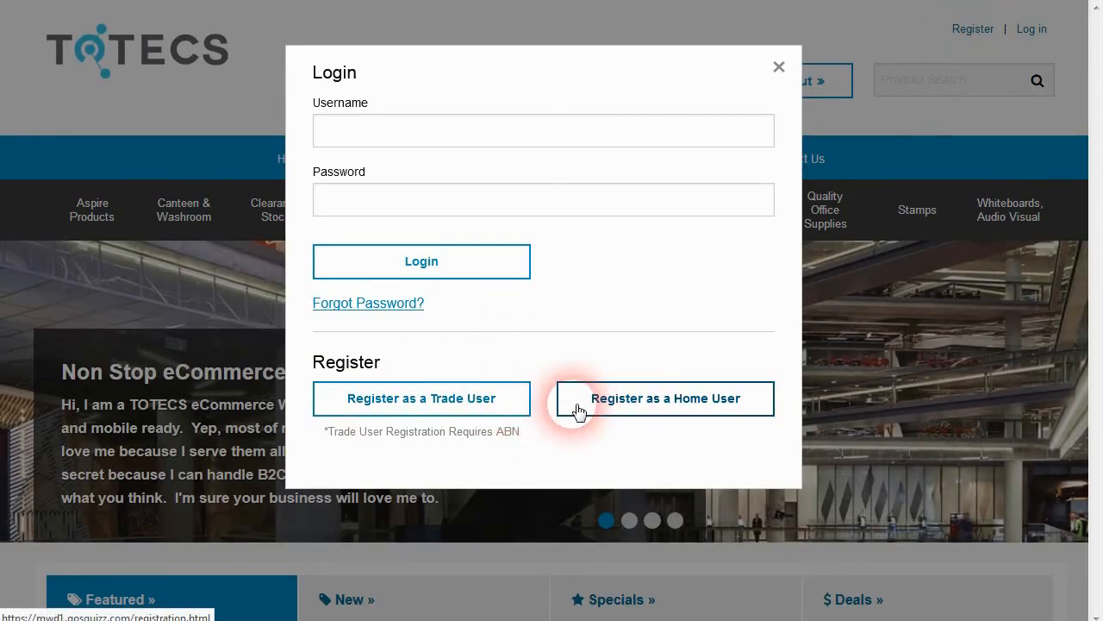
pyautogui.click(474, 407)
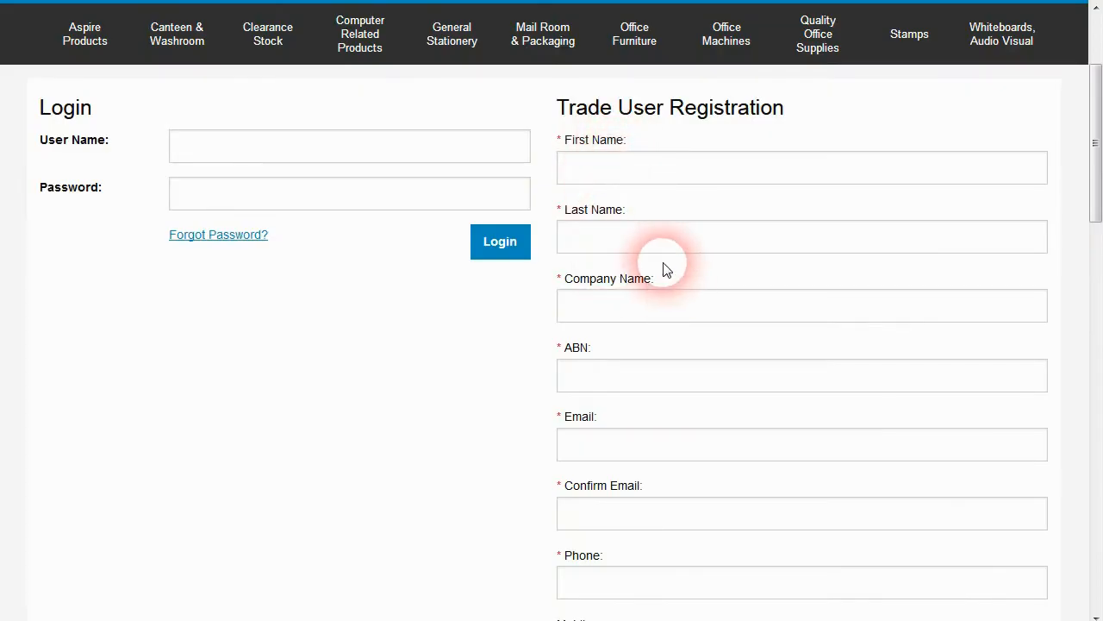
pyautogui.scroll(-7, 660, 263)
pyautogui.scroll(-1, 659, 261)
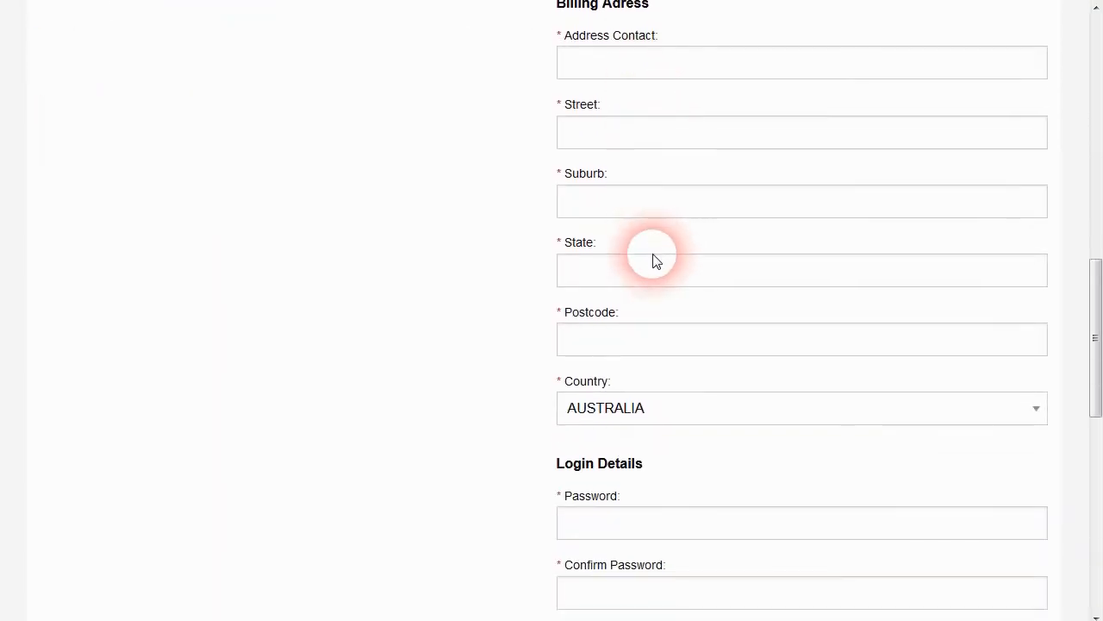
pyautogui.scroll(-4, 655, 261)
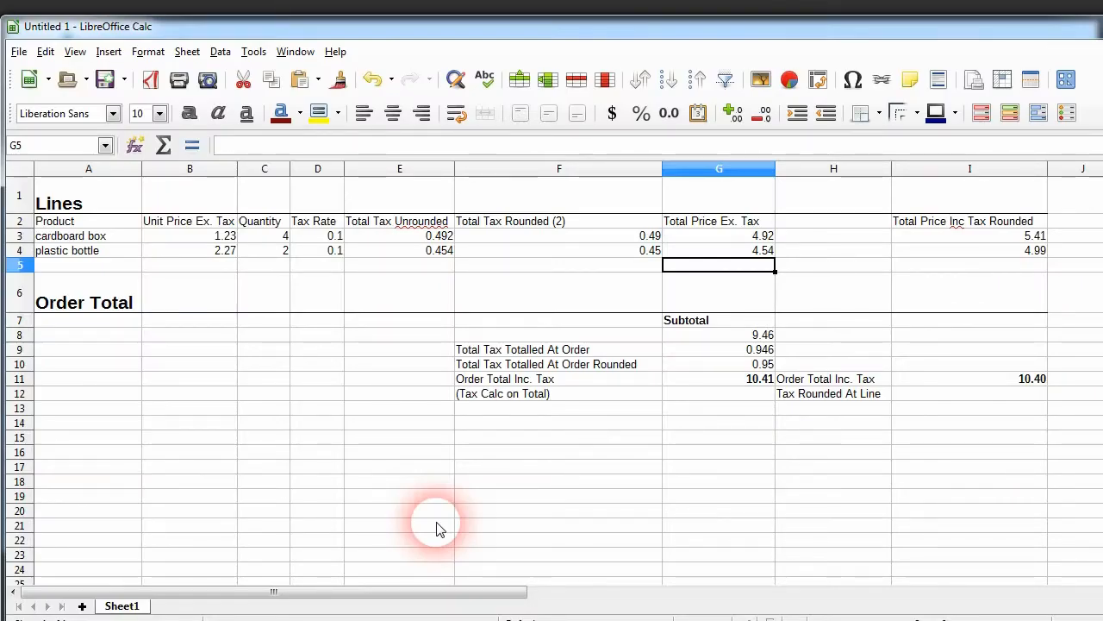
pyautogui.click(330, 426)
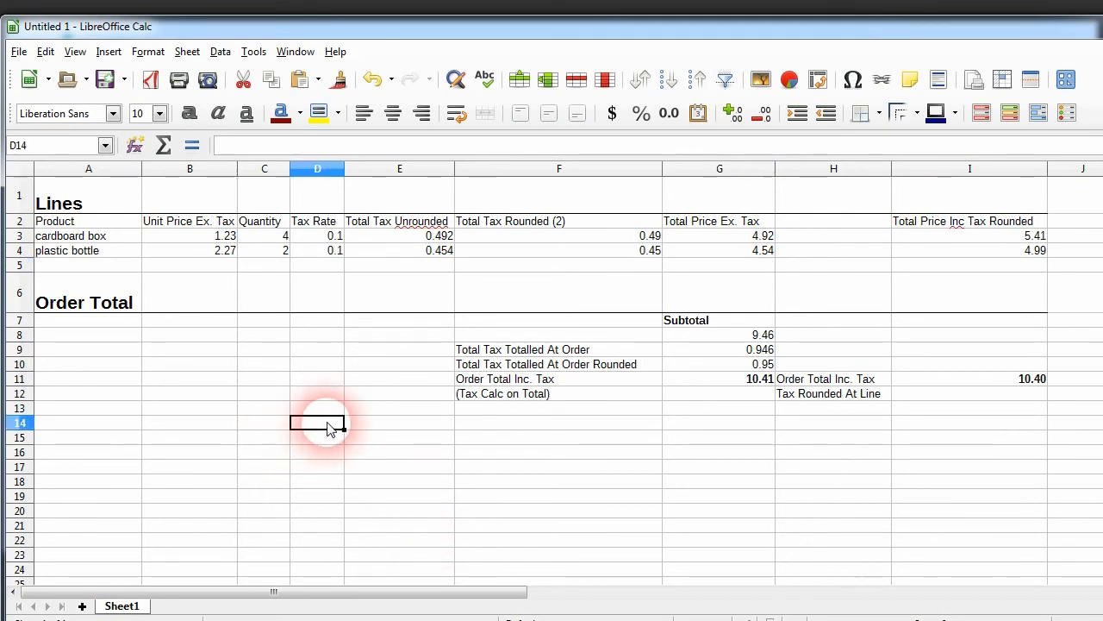
pyautogui.click(352, 371)
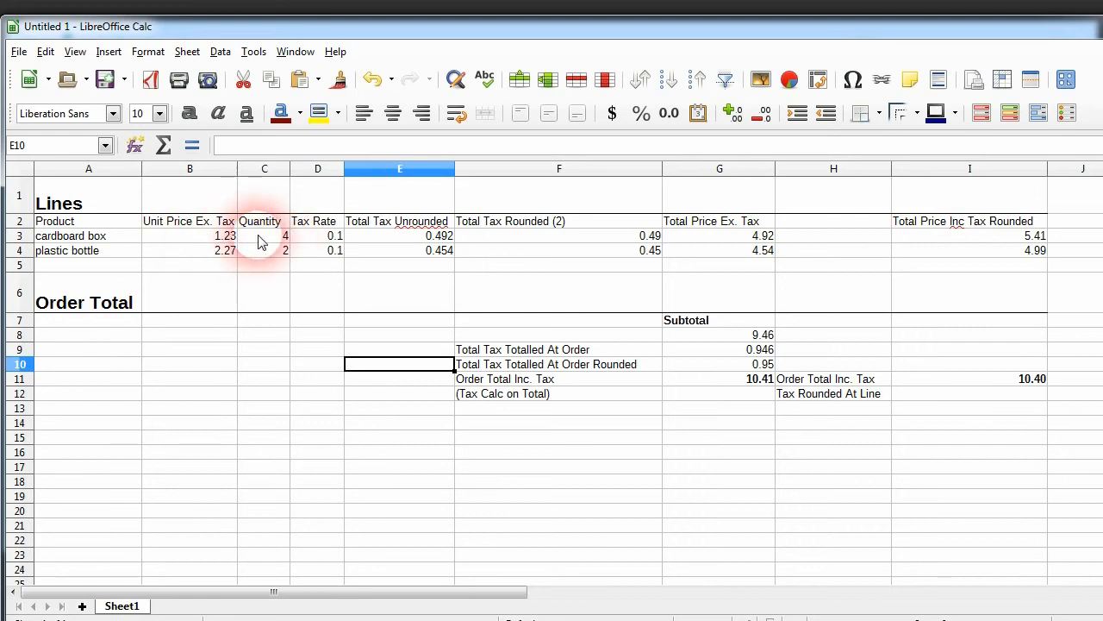
pyautogui.click(750, 238)
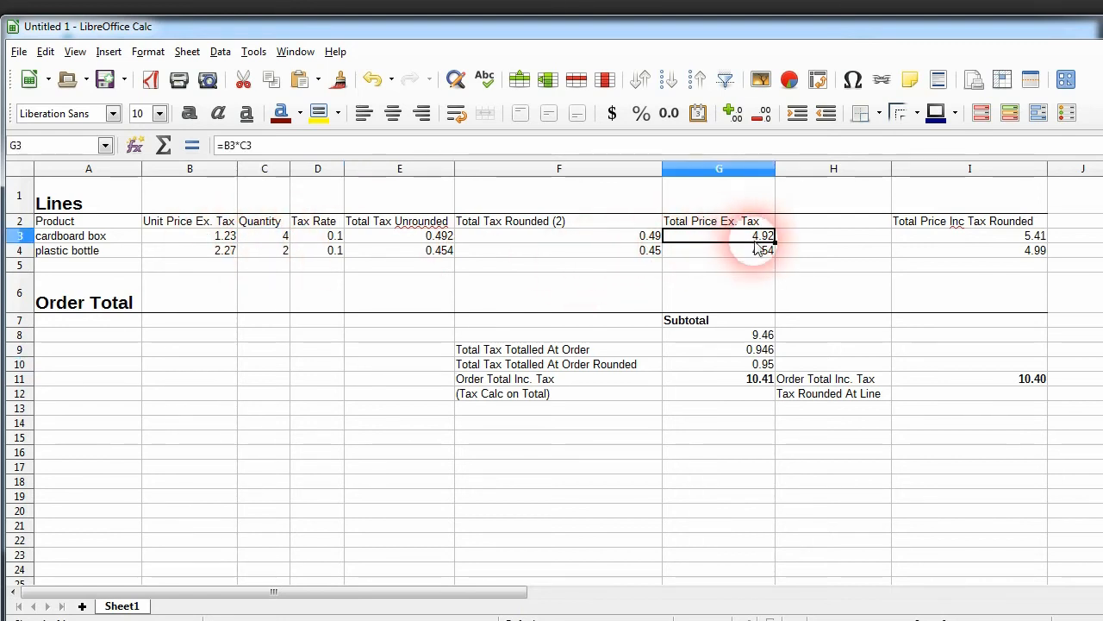
pyautogui.click(754, 253)
pyautogui.click(756, 242)
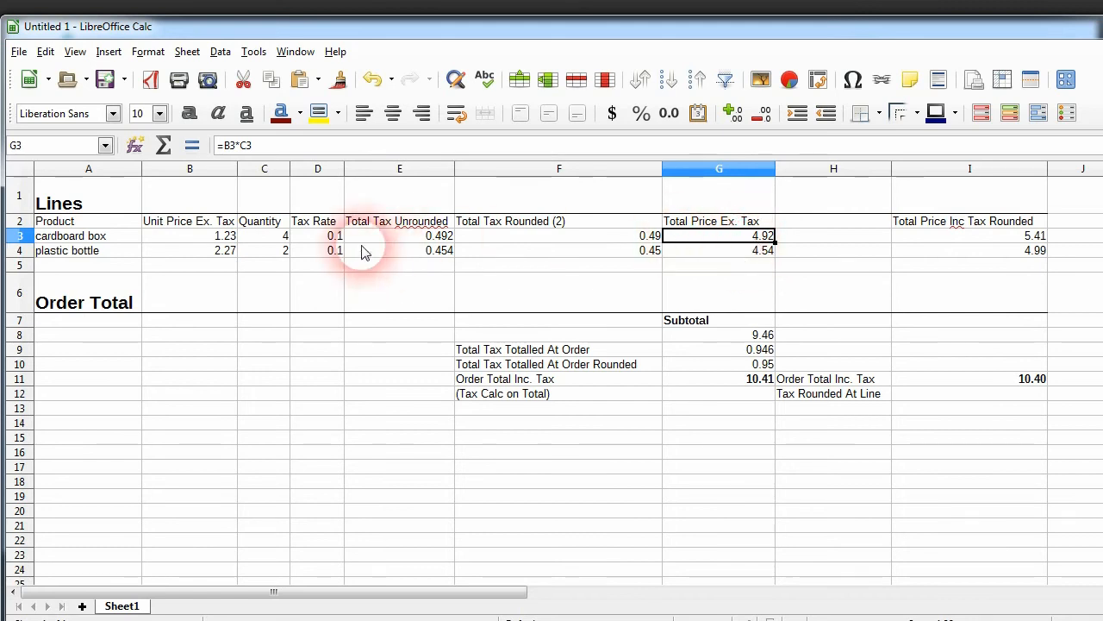
pyautogui.click(326, 237)
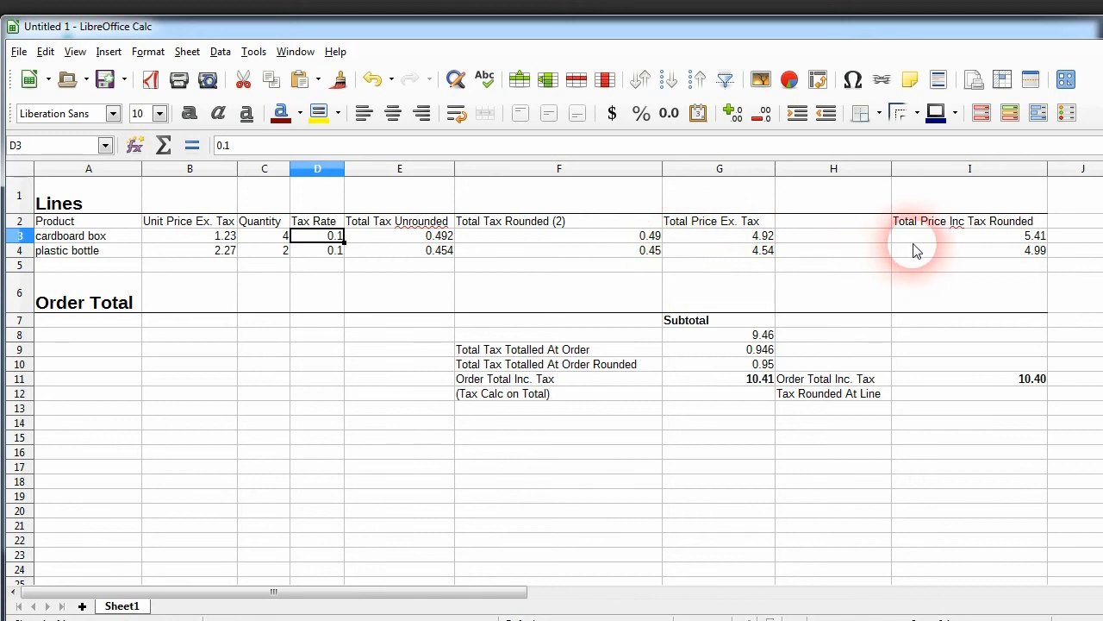
pyautogui.click(991, 245)
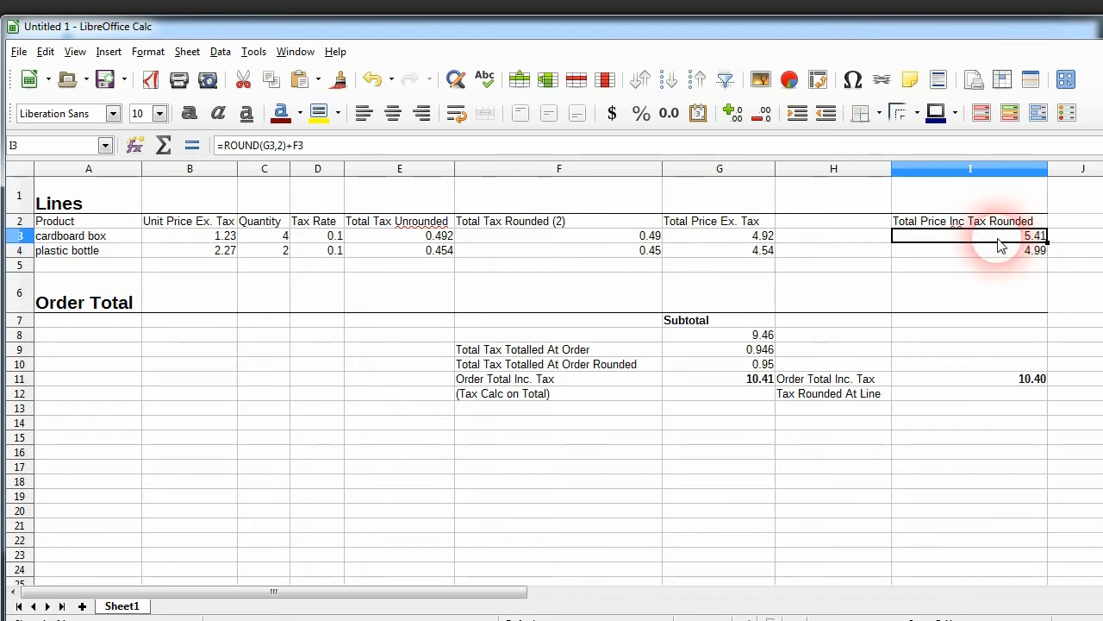
pyautogui.click(999, 382)
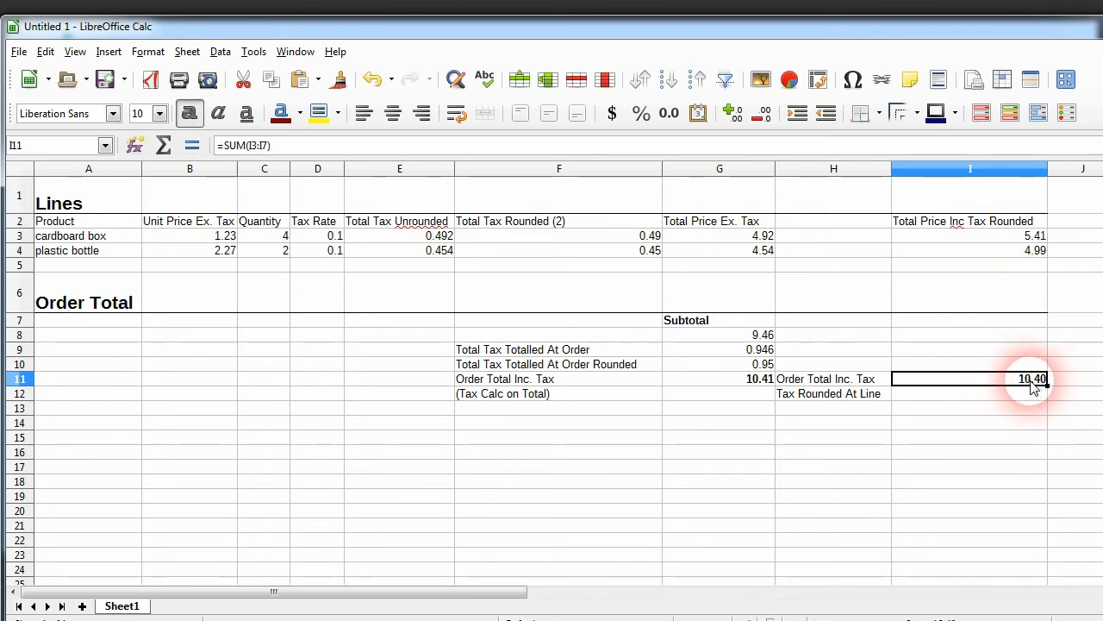
pyautogui.click(721, 237)
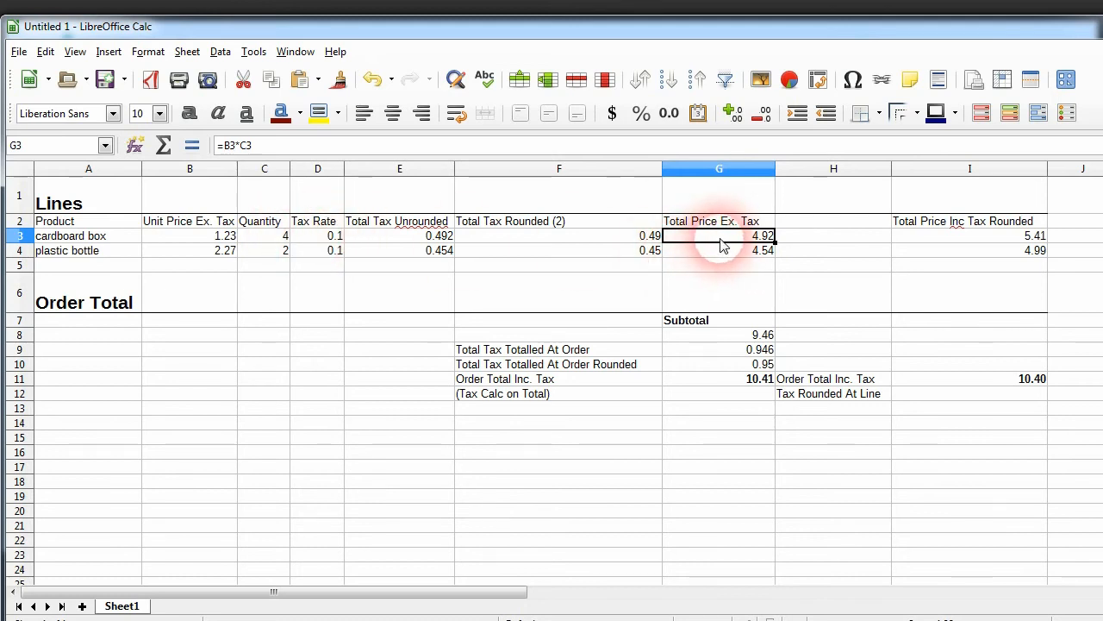
pyautogui.click(743, 336)
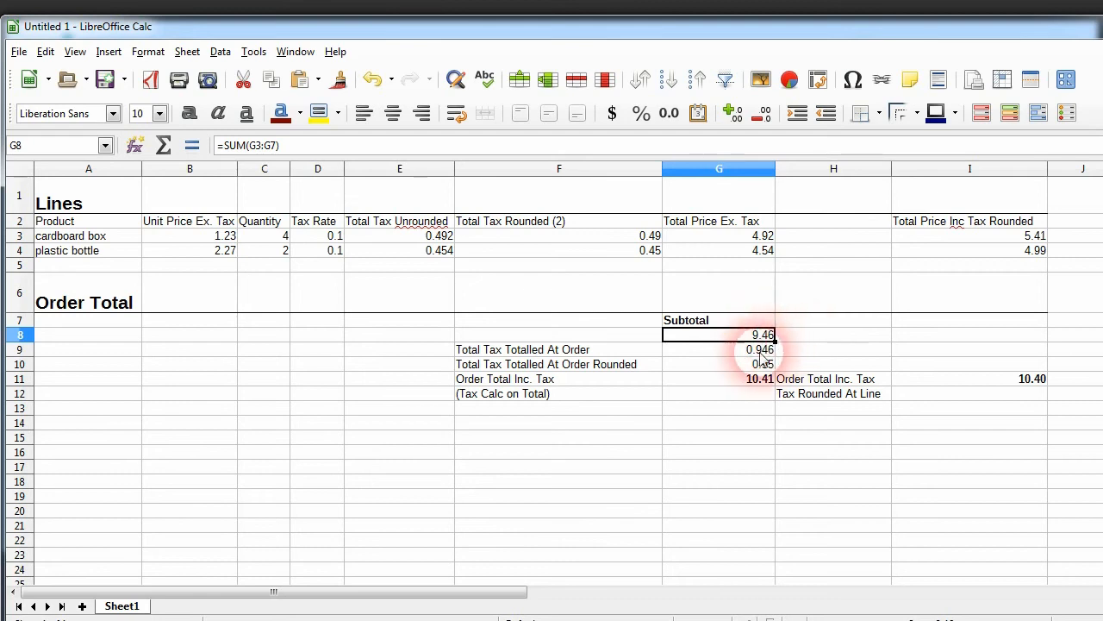
pyautogui.click(755, 348)
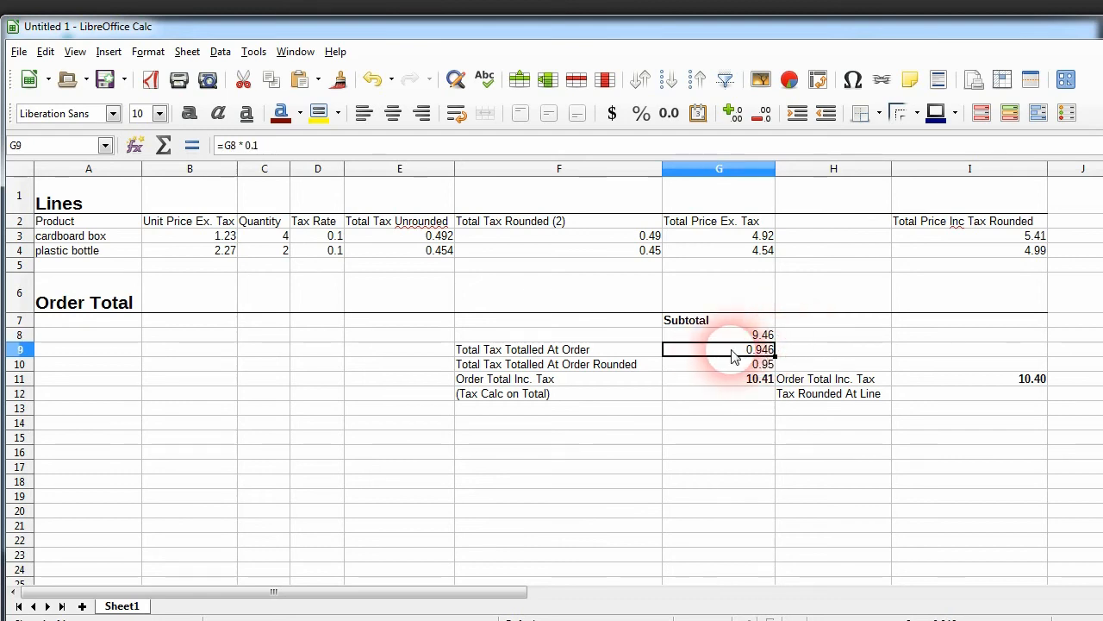
pyautogui.click(752, 366)
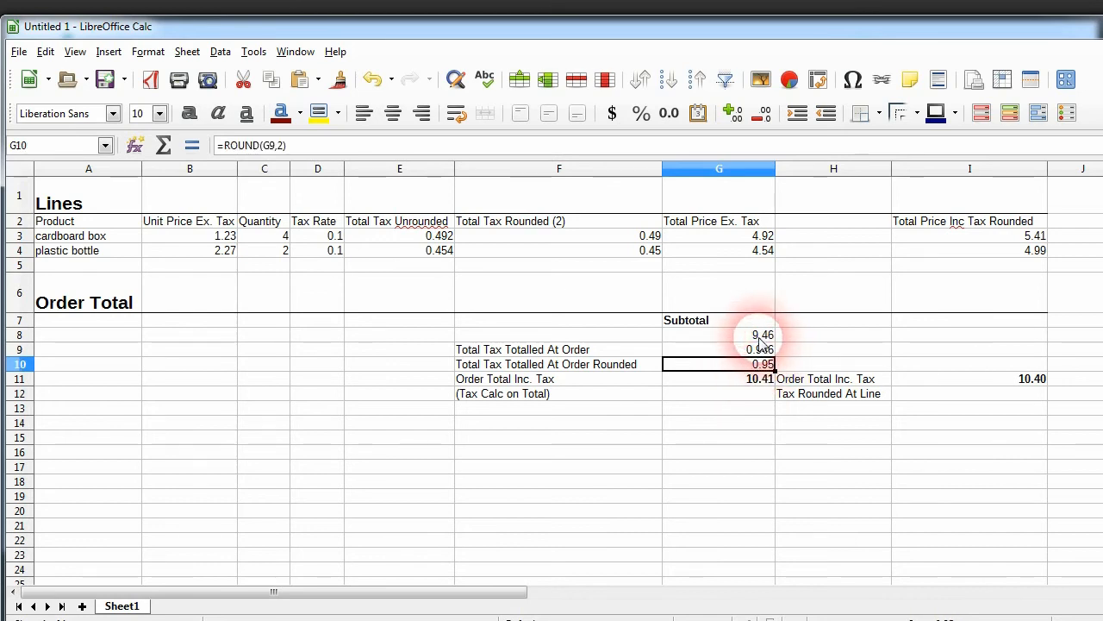
pyautogui.click(741, 380)
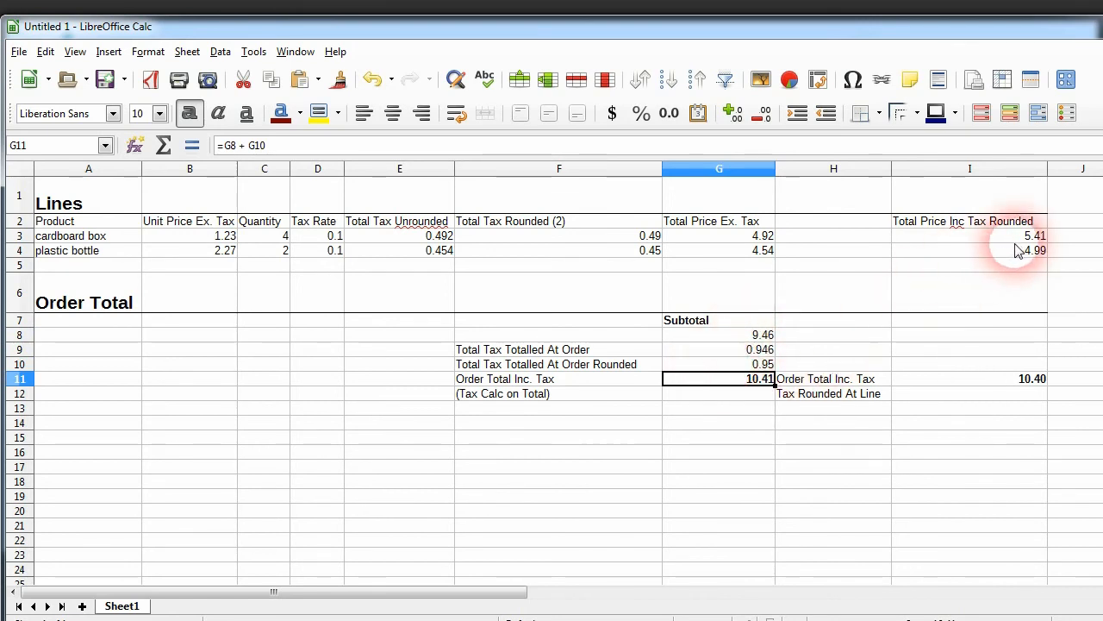
pyautogui.click(953, 382)
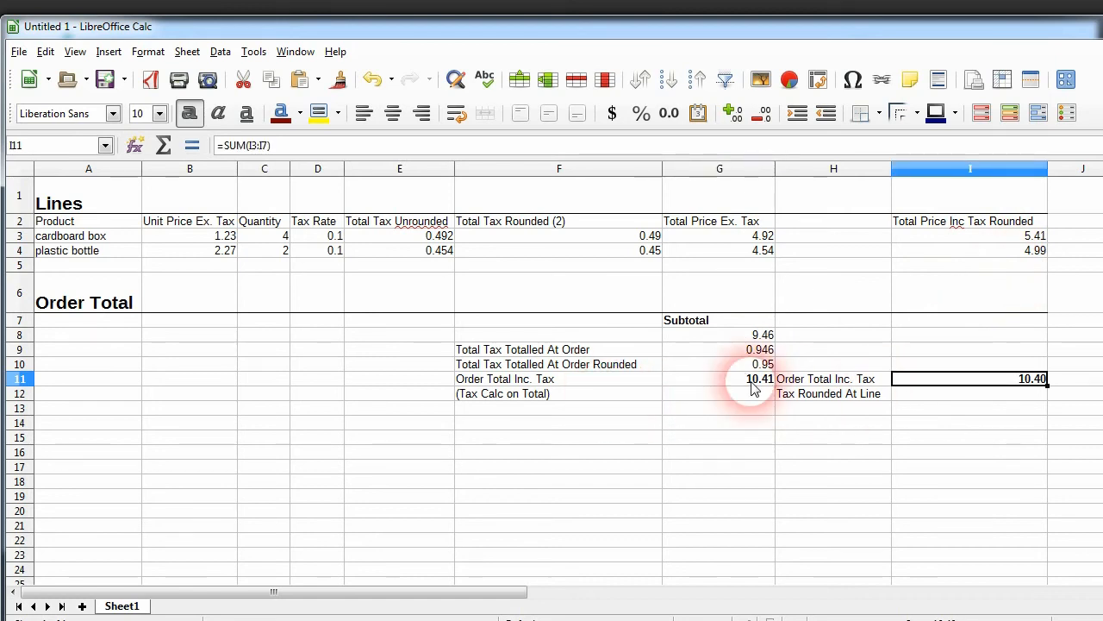
pyautogui.click(755, 389)
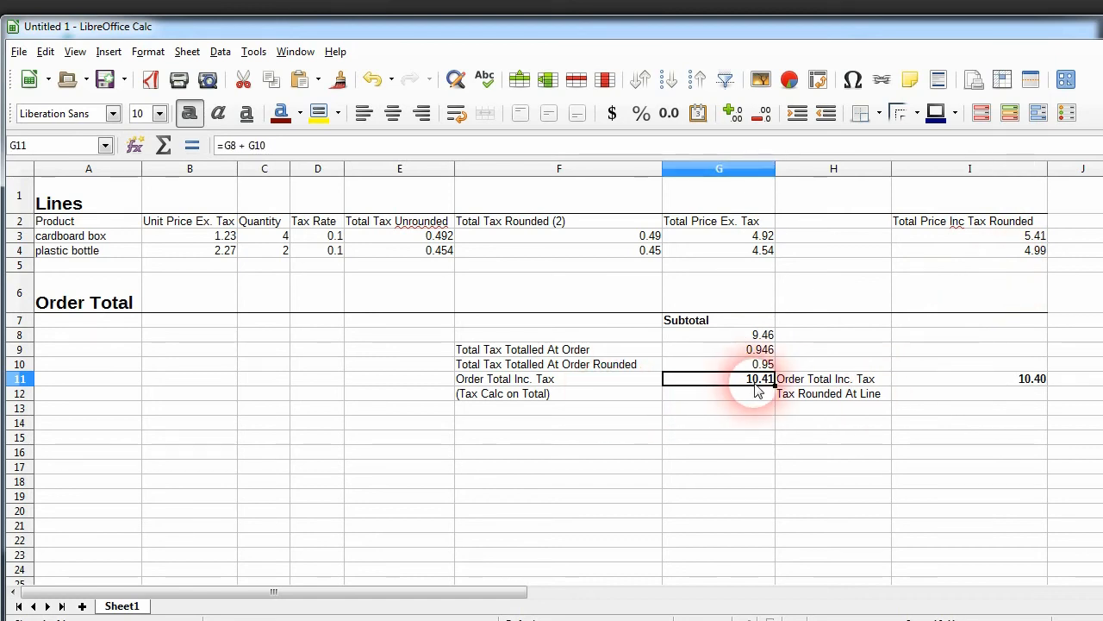
pyautogui.click(941, 382)
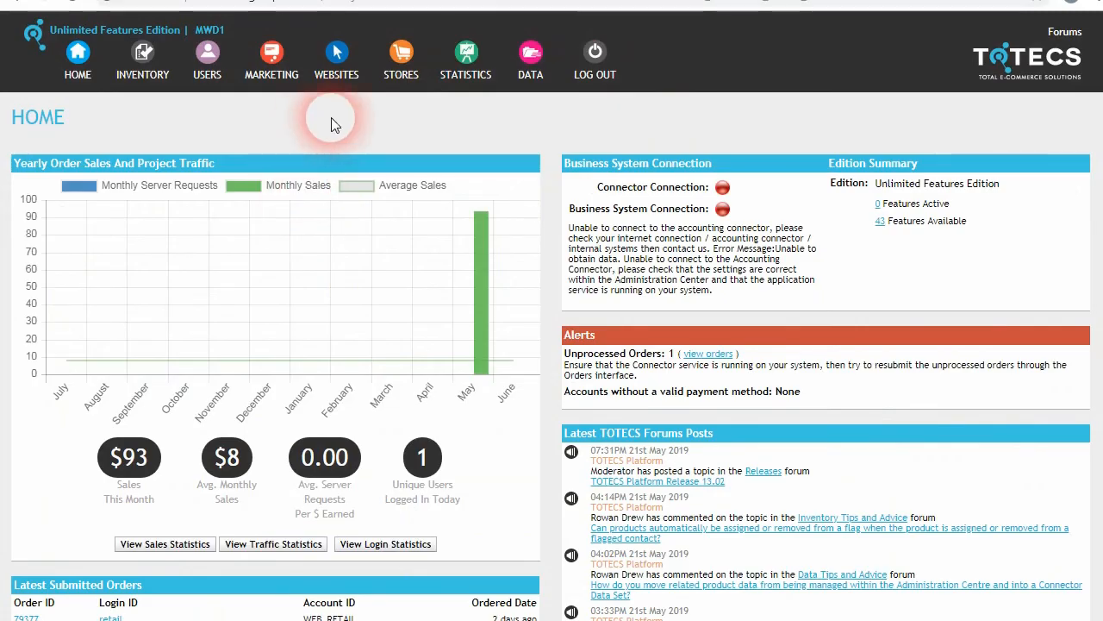
# Step: Set the store's Basket/Order Tax Rounding Method to Order/Basket Total, referring to the tax spreadsheet
pyautogui.click(401, 57)
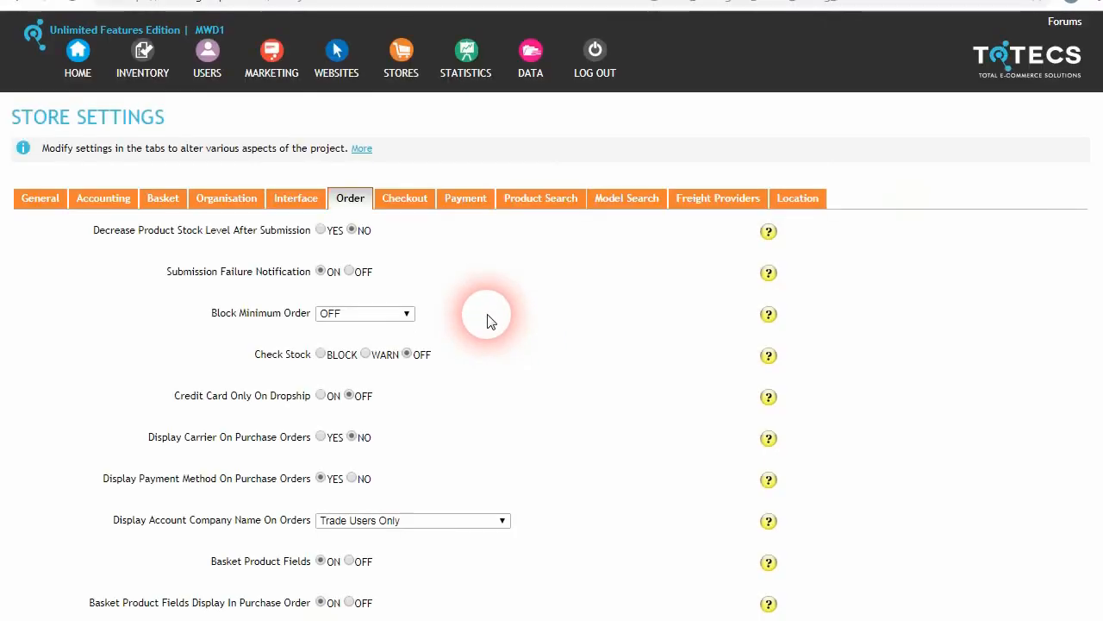
pyautogui.moveTo(1100, 132); pyautogui.dragTo(1095, 209)
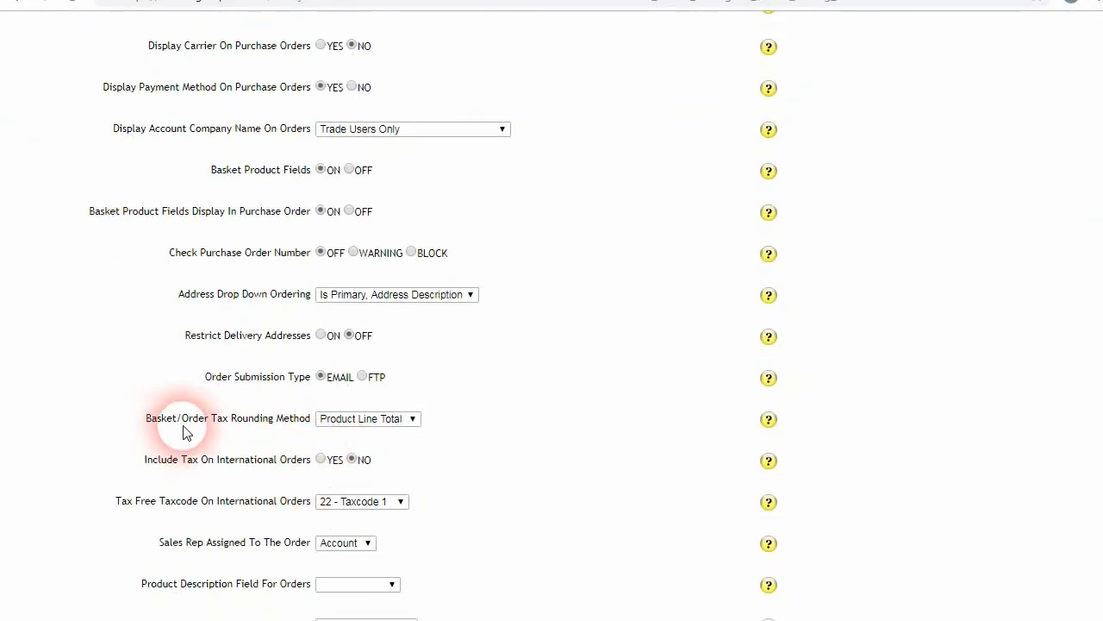
pyautogui.click(414, 421)
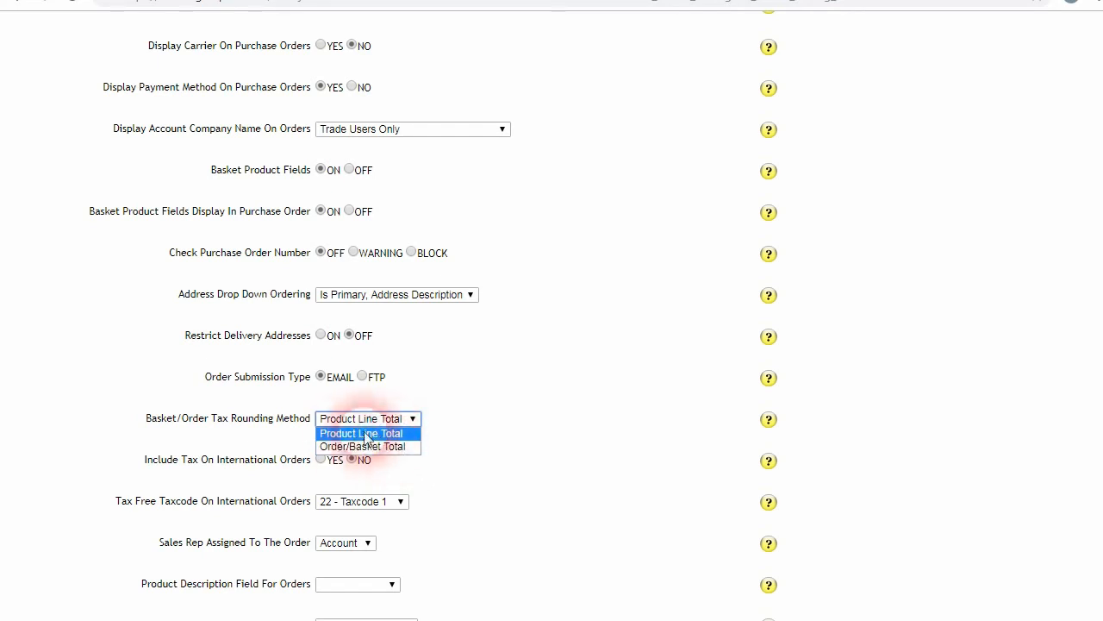
pyautogui.click(377, 438)
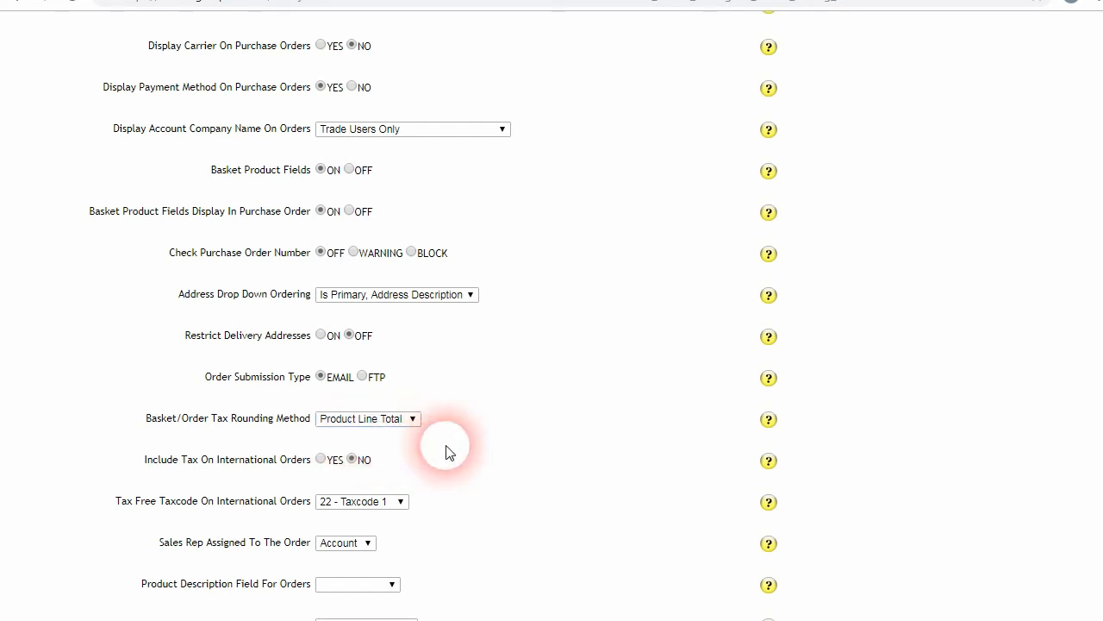
pyautogui.hotkey('alt', 'Tab')
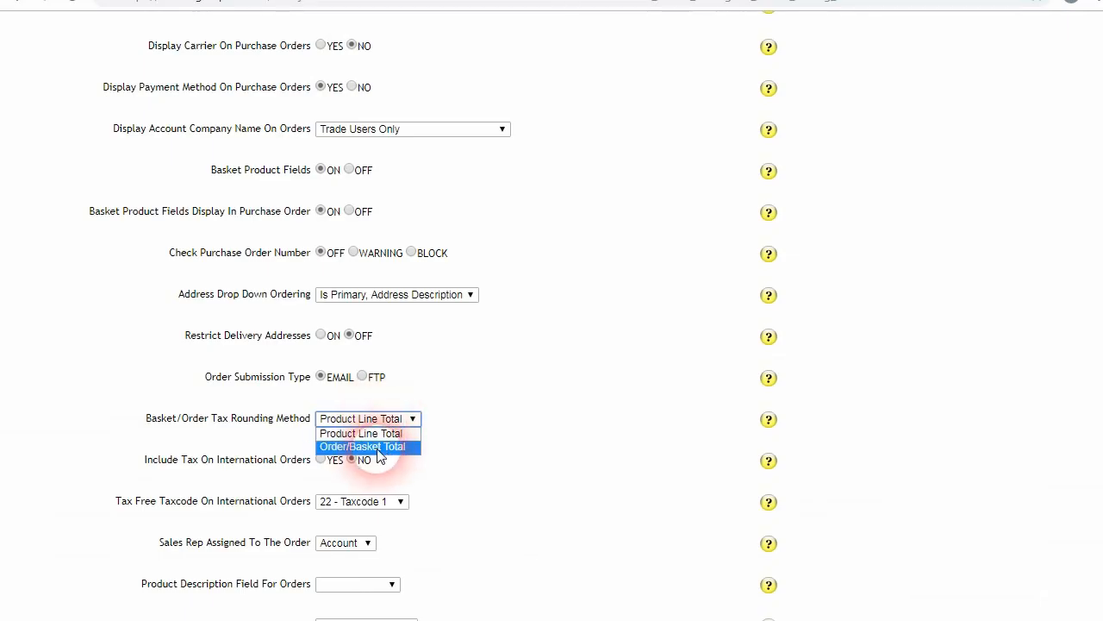
pyautogui.click(378, 448)
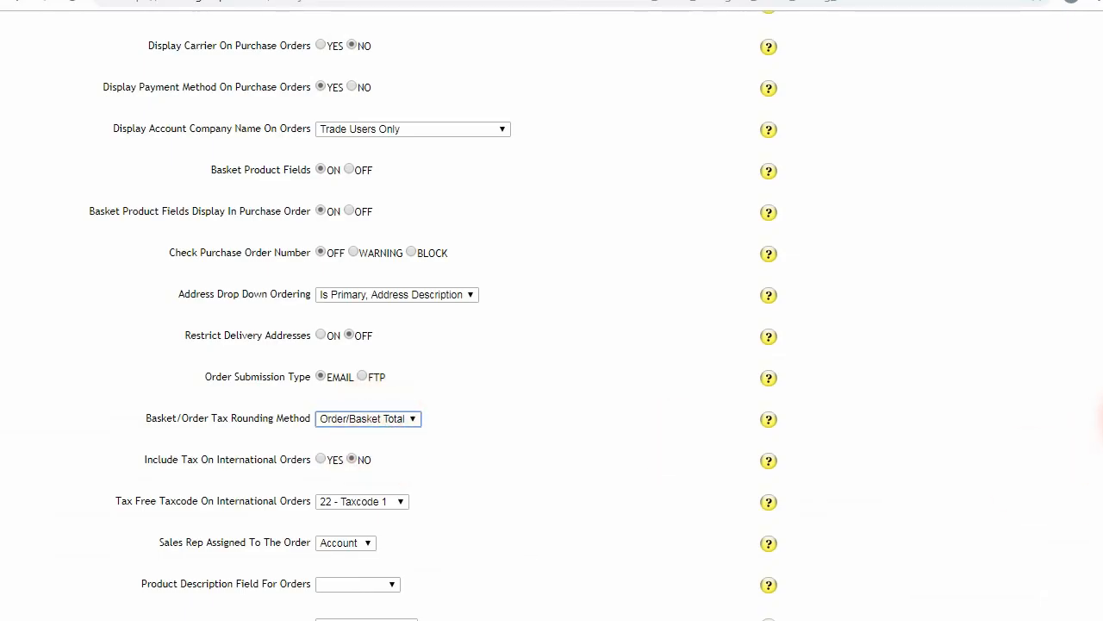
pyautogui.hotkey('alt', 'Tab')
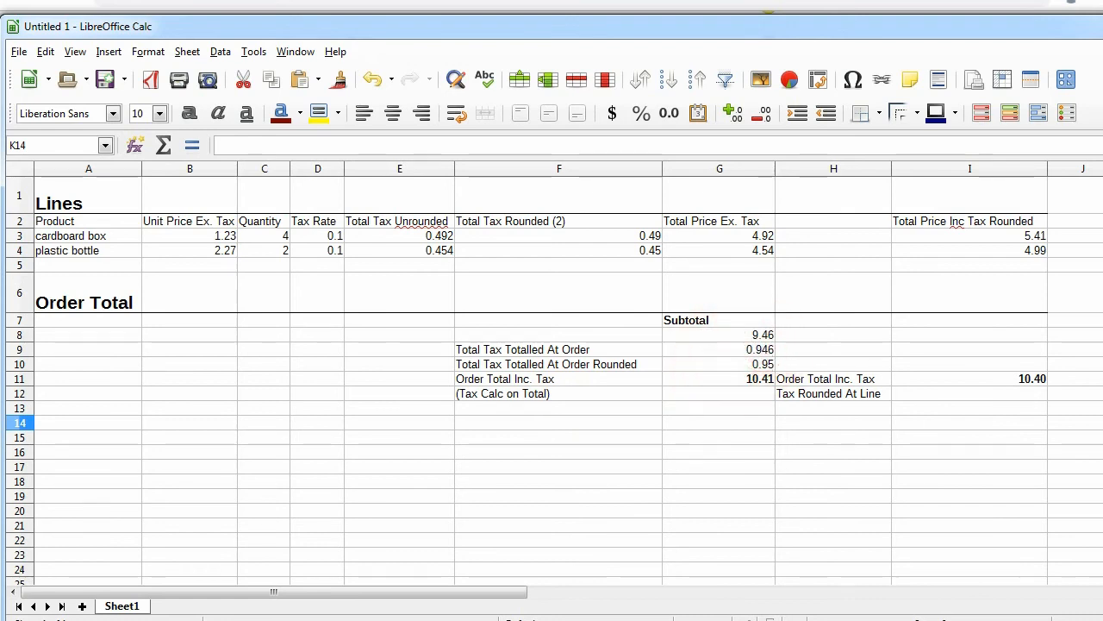
# Step: Bring up the Basket/Order Tax Rounding Method choices on the Order settings page
pyautogui.click(411, 419)
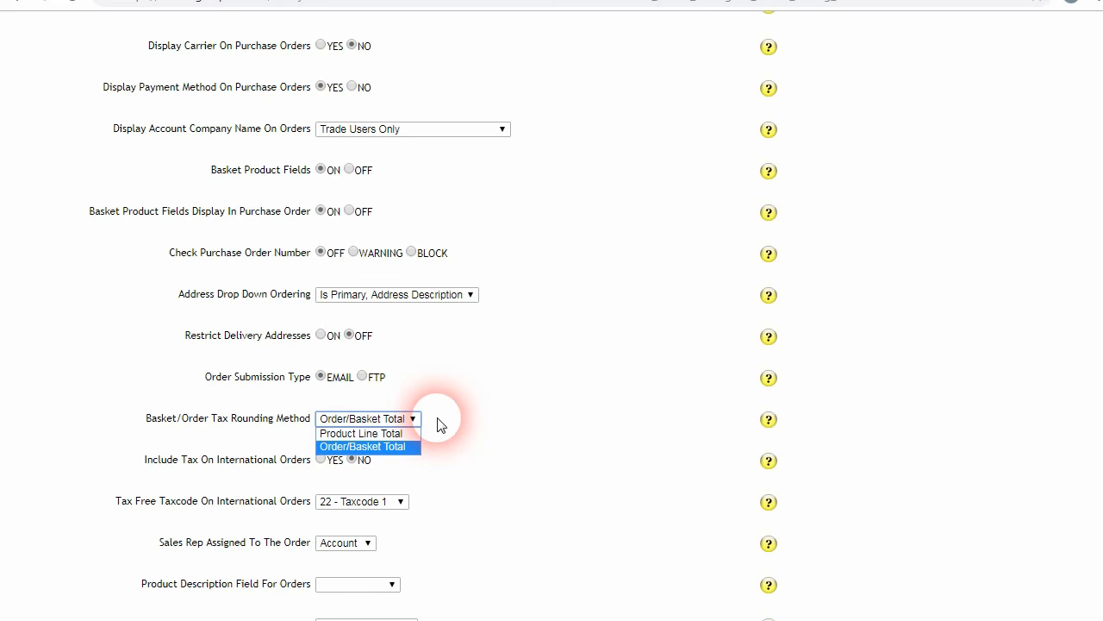
# Step: Save the Order settings and check the Tax Rounding Method setting again
pyautogui.click(413, 420)
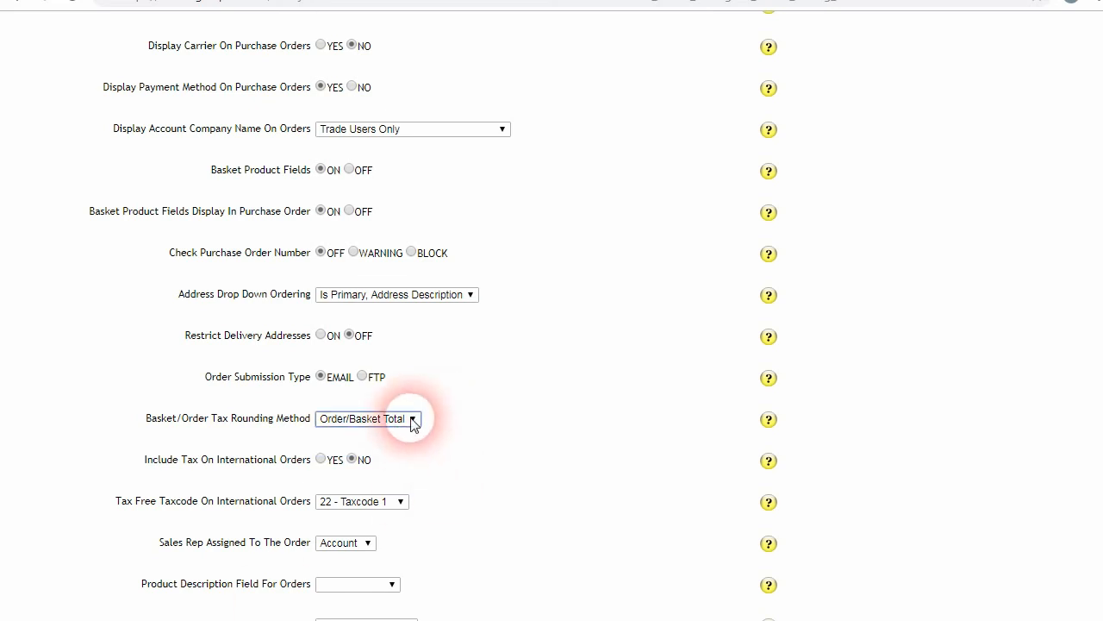
pyautogui.moveTo(1097, 217); pyautogui.dragTo(1097, 604)
pyautogui.click(764, 518)
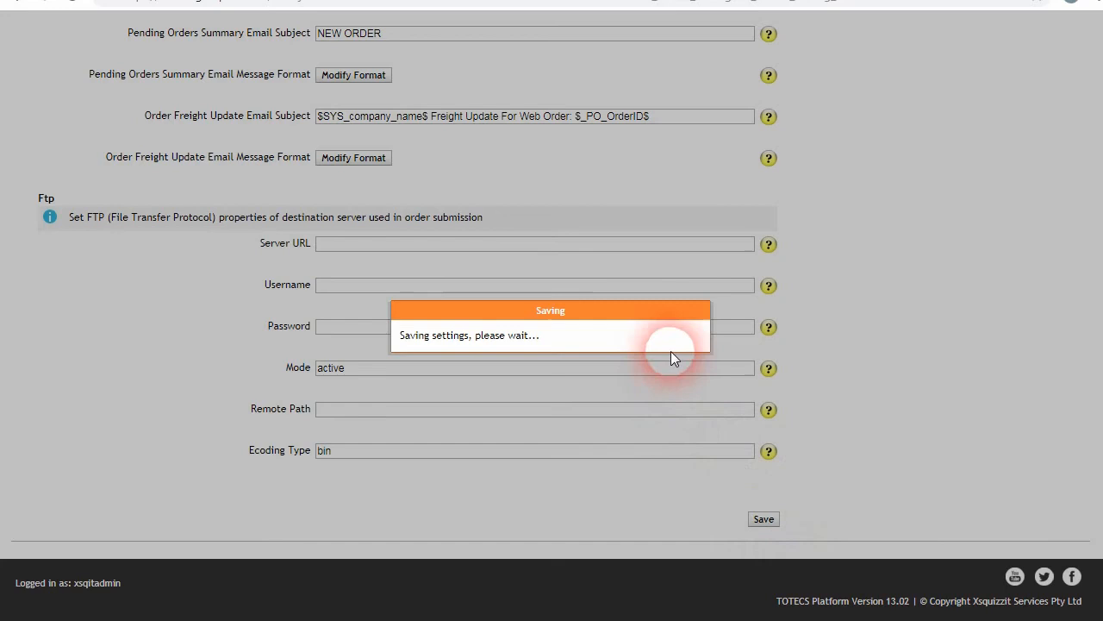
pyautogui.click(682, 370)
pyautogui.moveTo(1088, 571); pyautogui.dragTo(1099, 178)
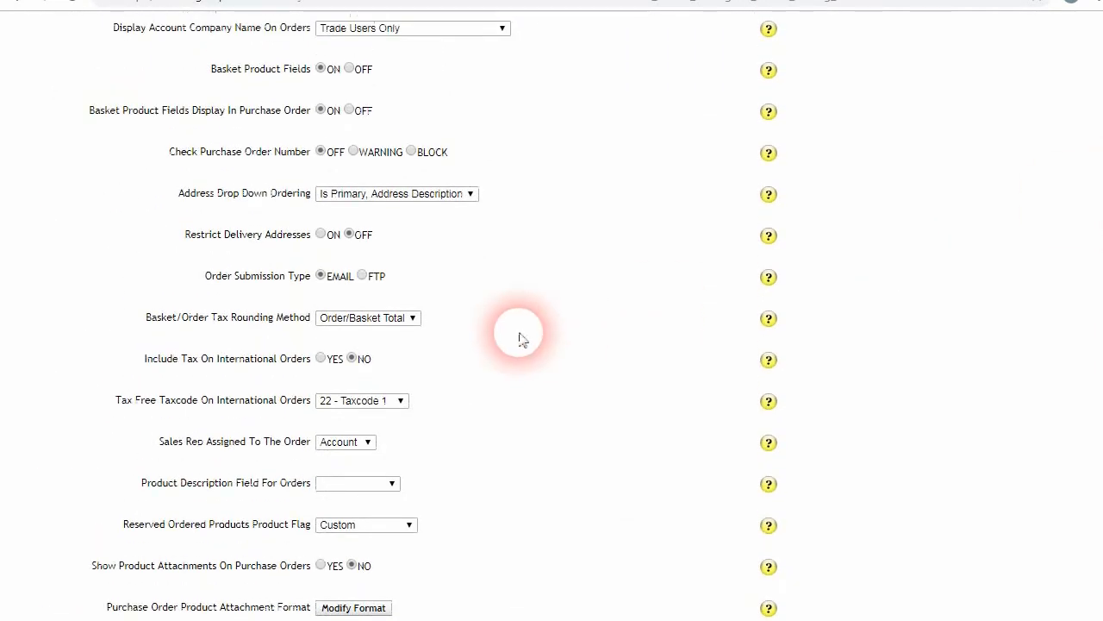
pyautogui.click(407, 319)
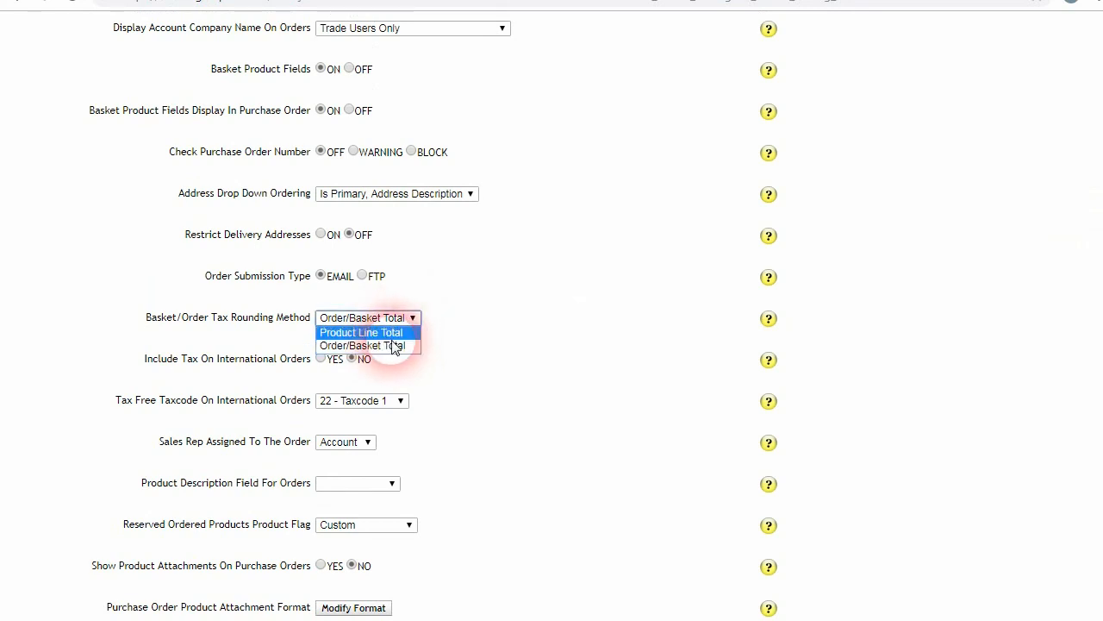
pyautogui.click(1096, 218)
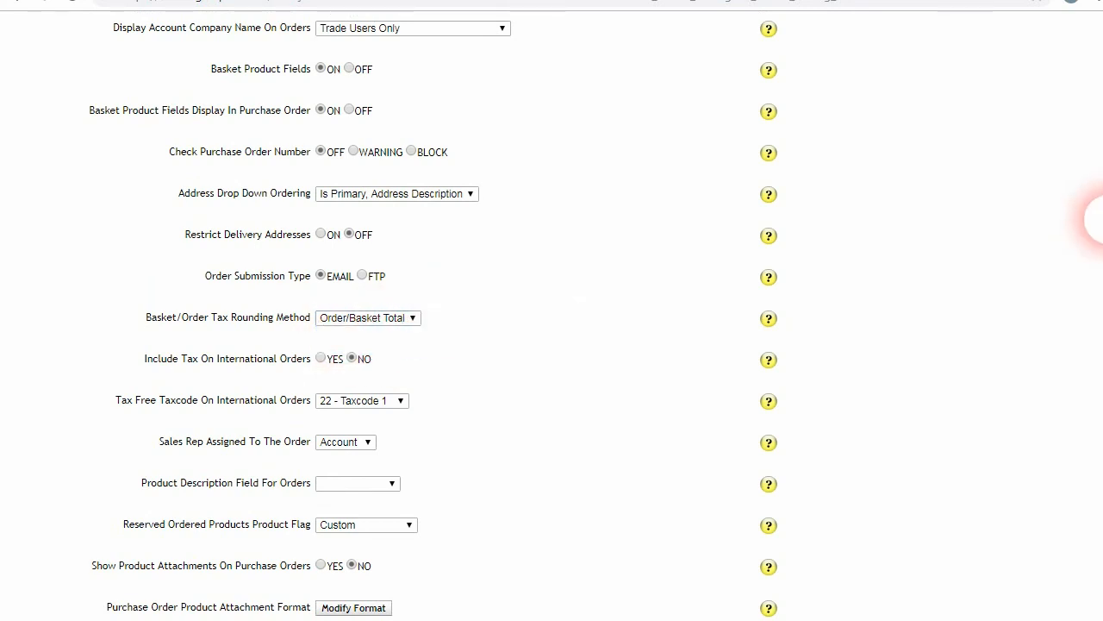
pyautogui.moveTo(1102, 220); pyautogui.dragTo(1101, 218)
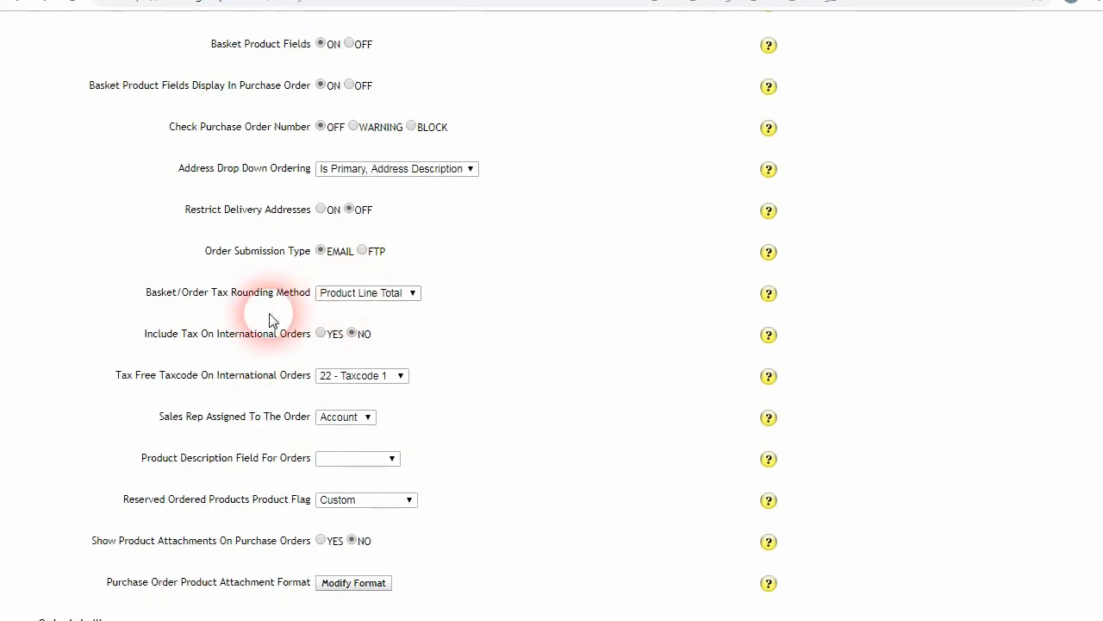
pyautogui.scroll(6, 267, 327)
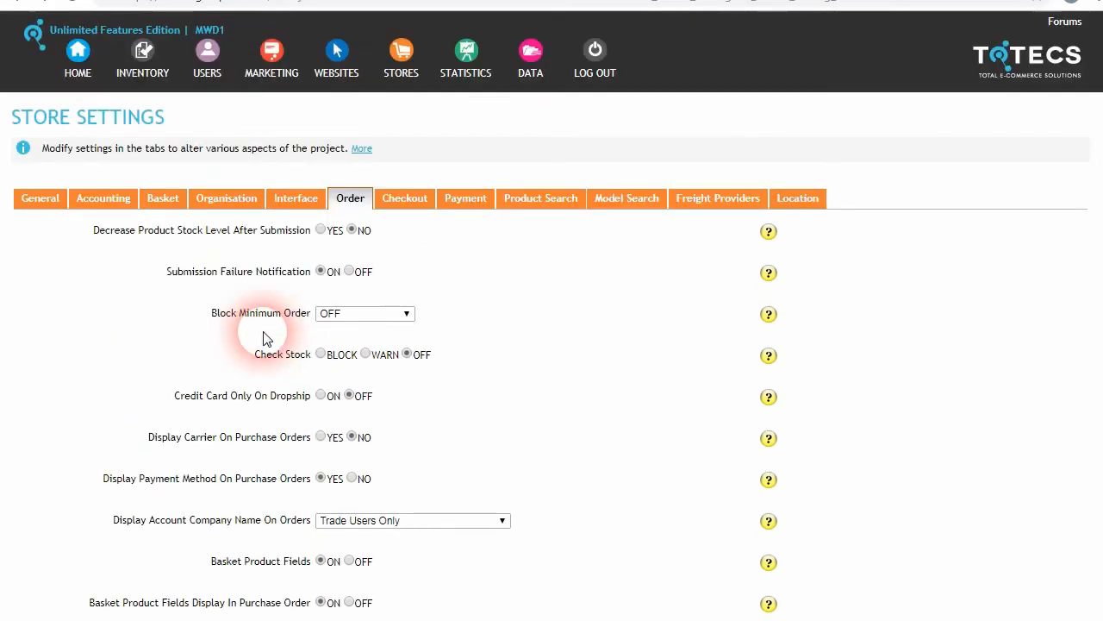
# Step: Check the Price Decimal Places setting in the inventory Products settings, currently 2
pyautogui.click(144, 73)
pyautogui.click(171, 423)
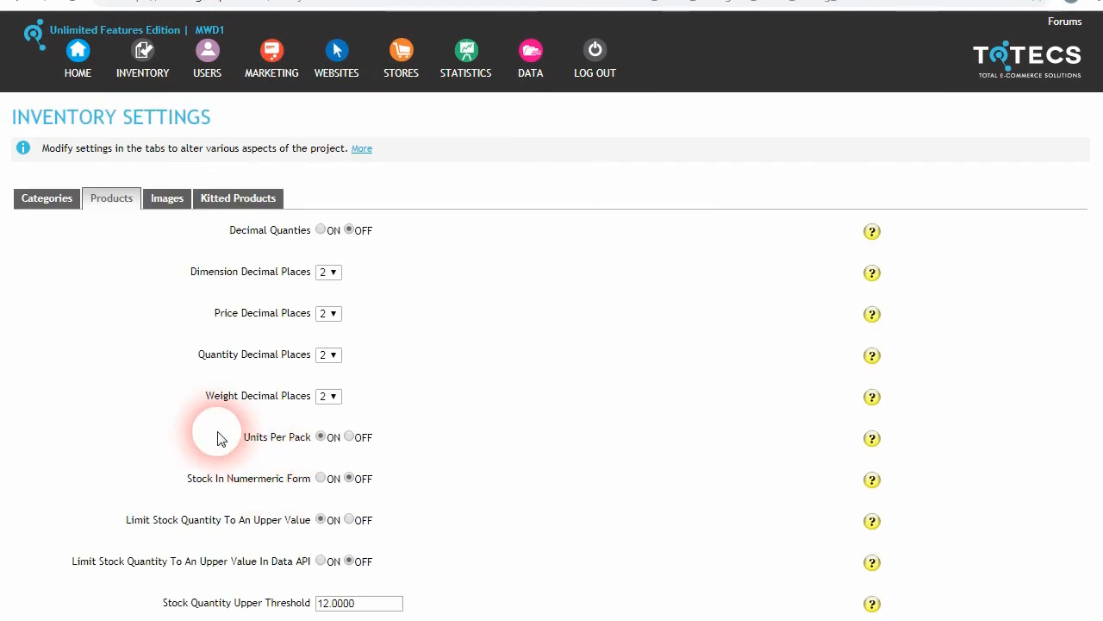
pyautogui.moveTo(214, 315); pyautogui.dragTo(303, 319)
pyautogui.click(309, 320)
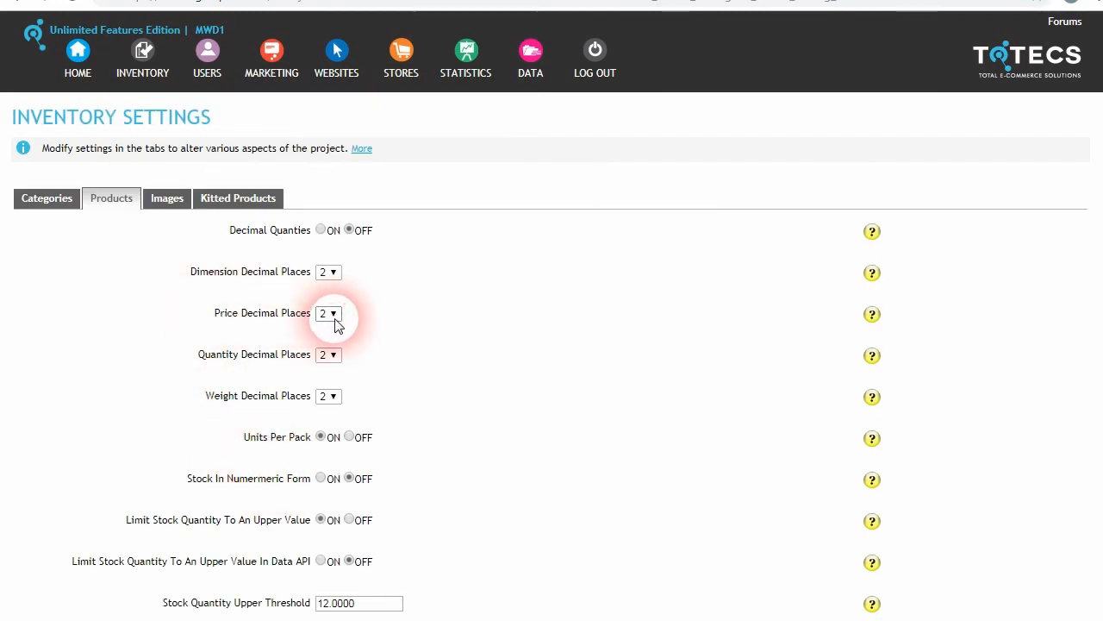
pyautogui.click(332, 315)
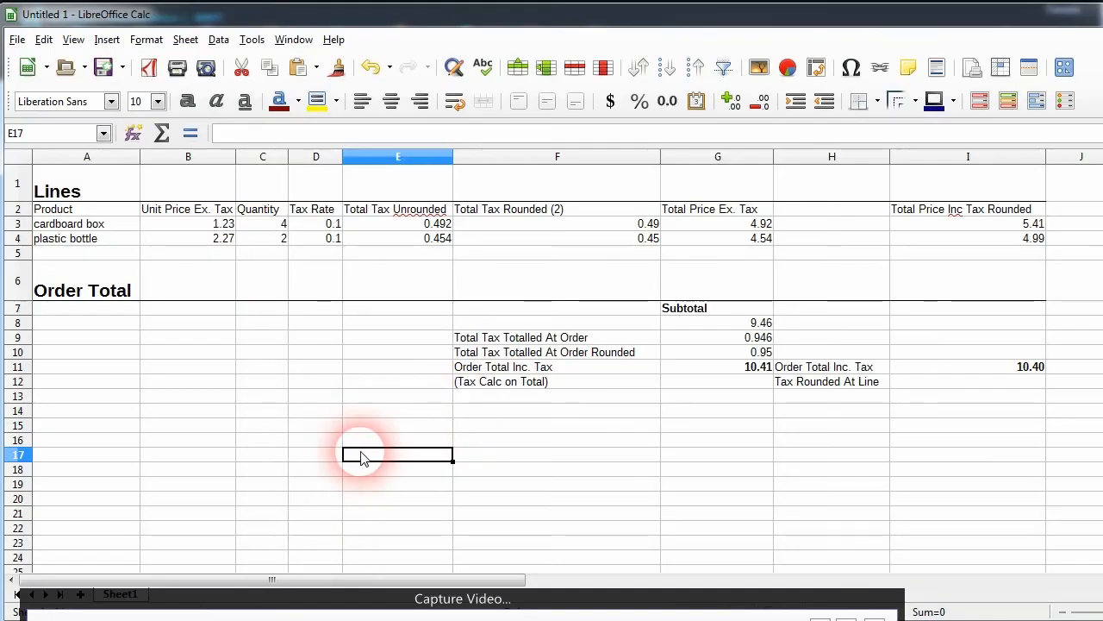
pyautogui.click(802, 339)
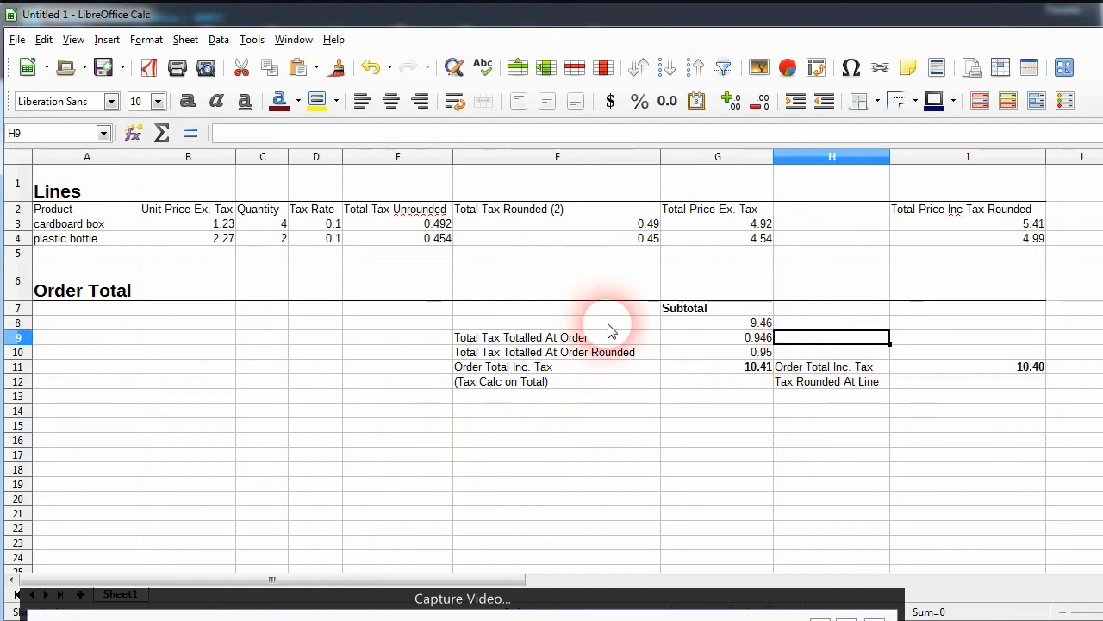
pyautogui.click(630, 239)
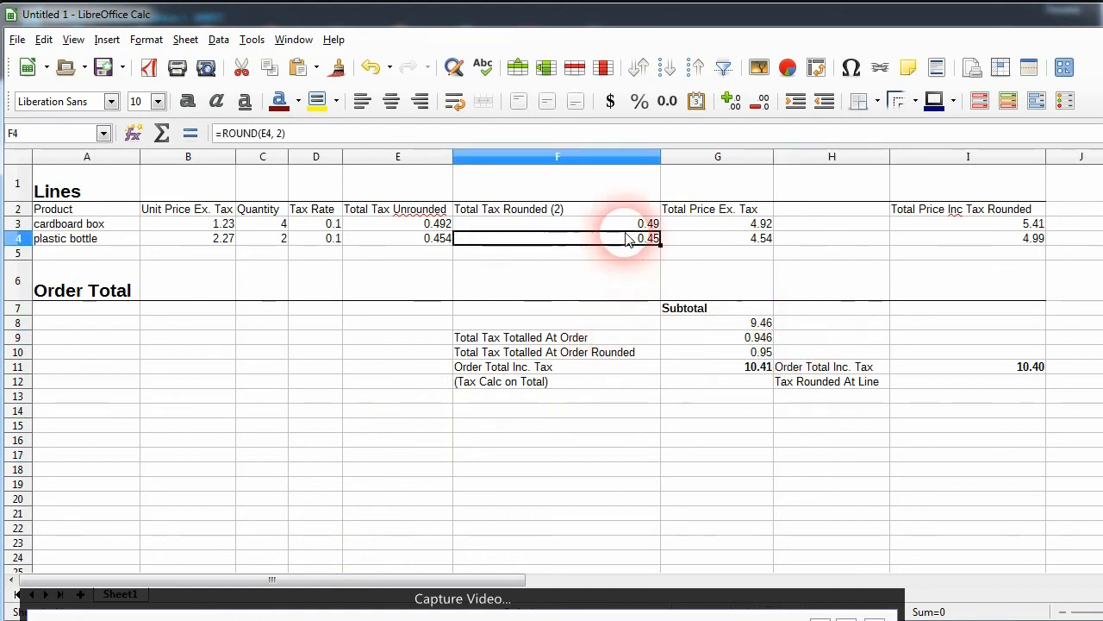
pyautogui.click(623, 225)
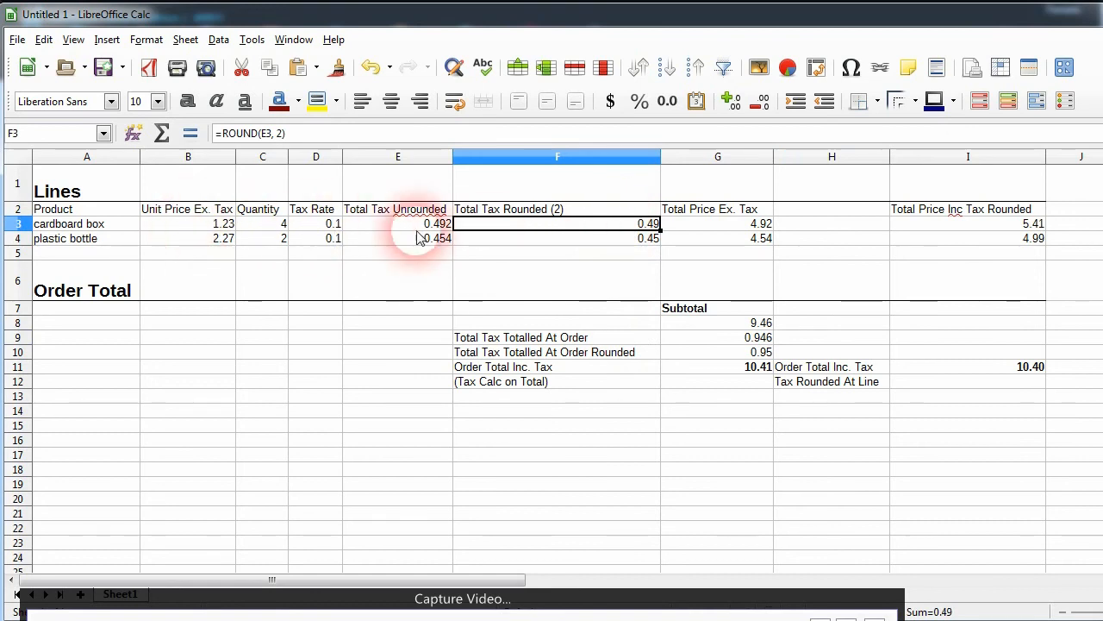
pyautogui.click(731, 341)
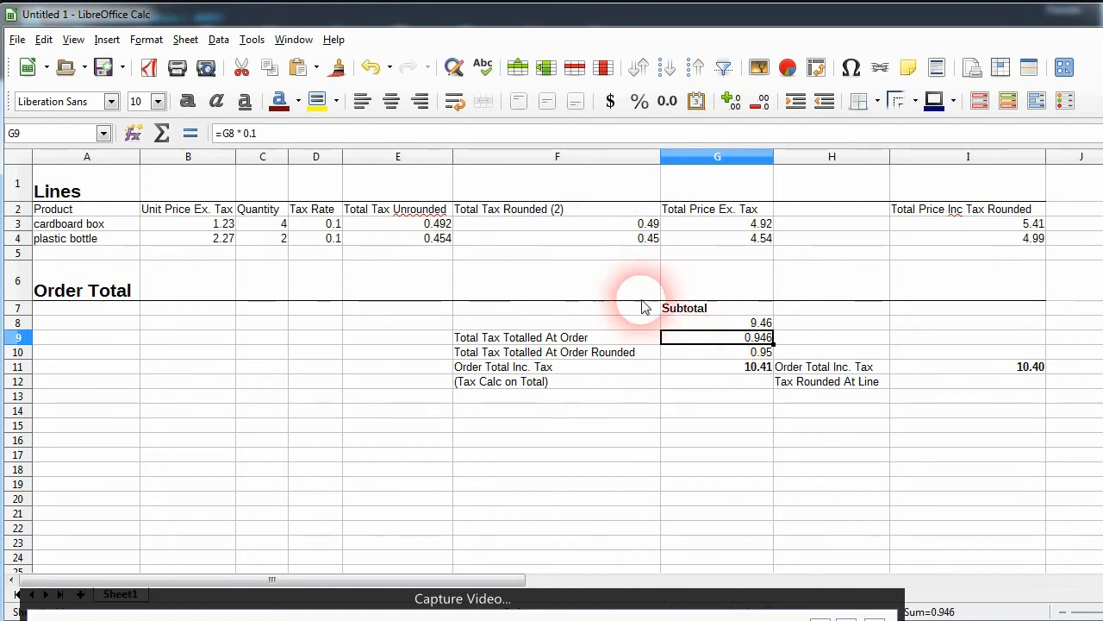
pyautogui.click(618, 224)
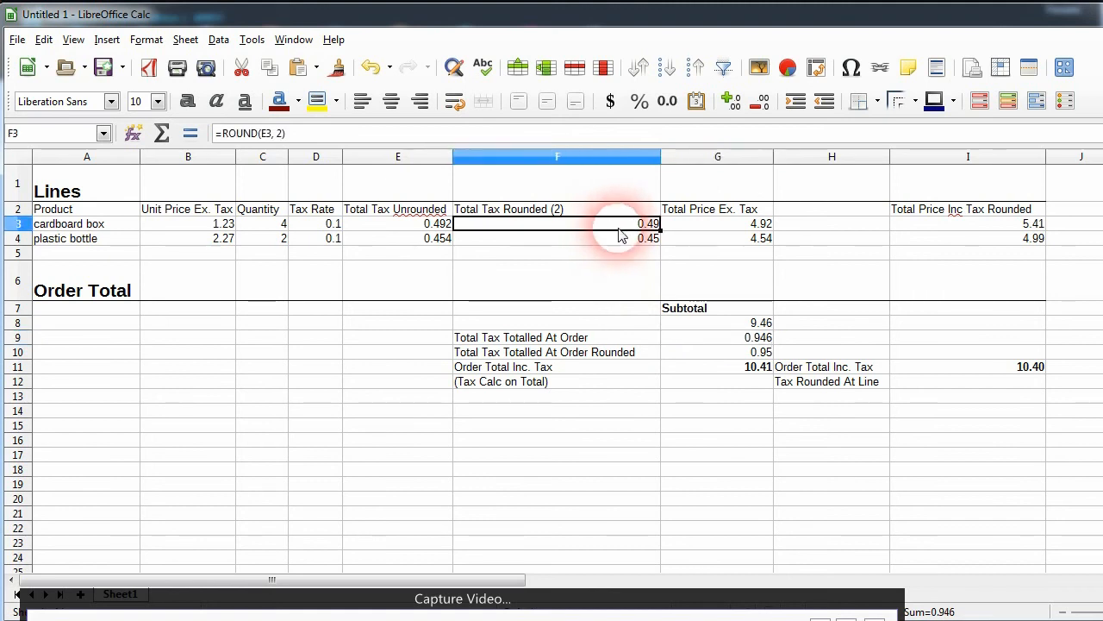
pyautogui.click(616, 238)
pyautogui.click(615, 225)
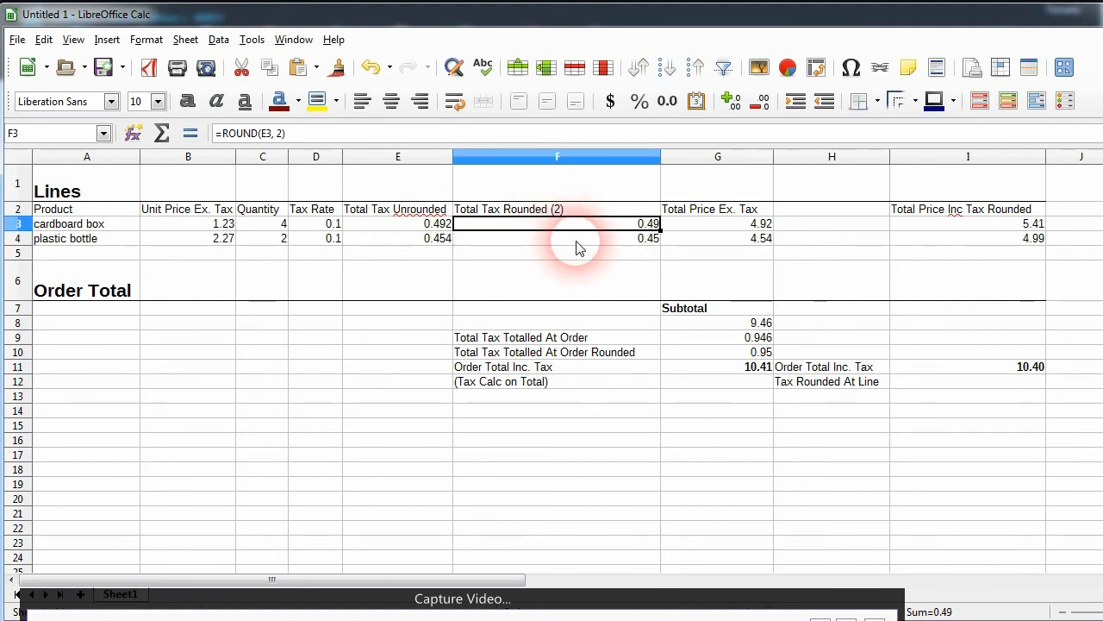
pyautogui.click(969, 226)
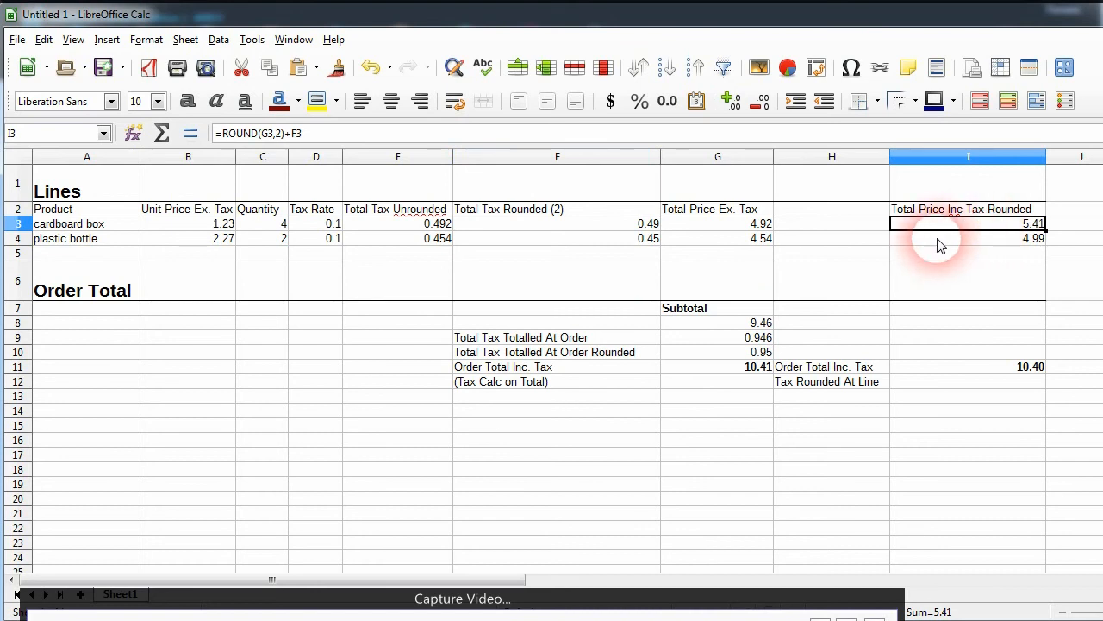
pyautogui.click(638, 226)
pyautogui.click(643, 238)
pyautogui.click(642, 224)
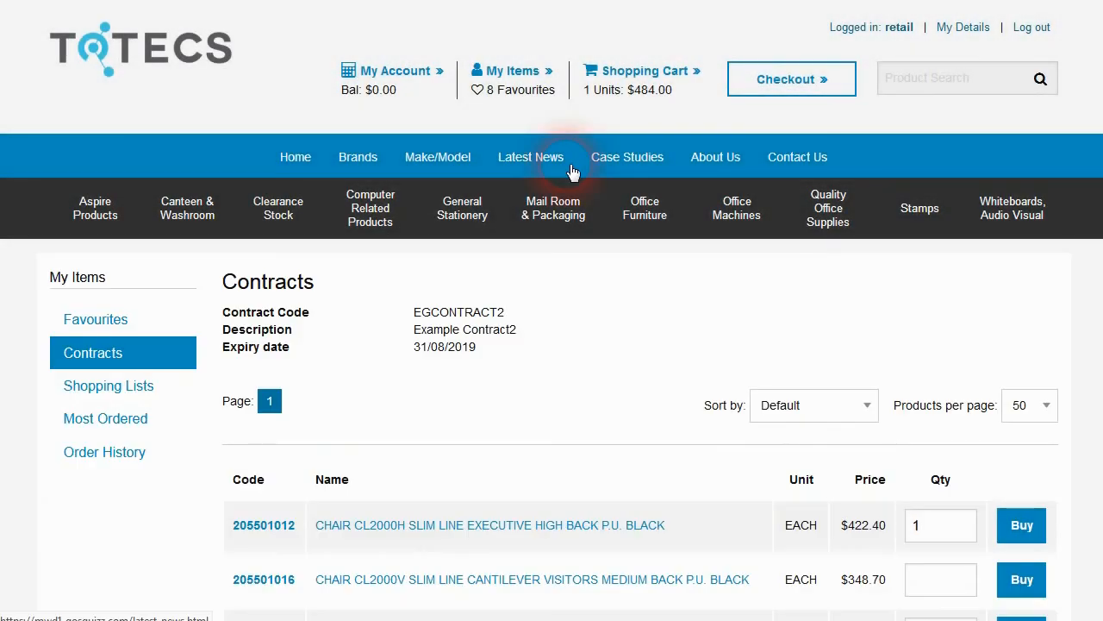
# Step: Select the Fixed back style for the CL2000 Slim Line Executive chair
pyautogui.scroll(-2, 572, 172)
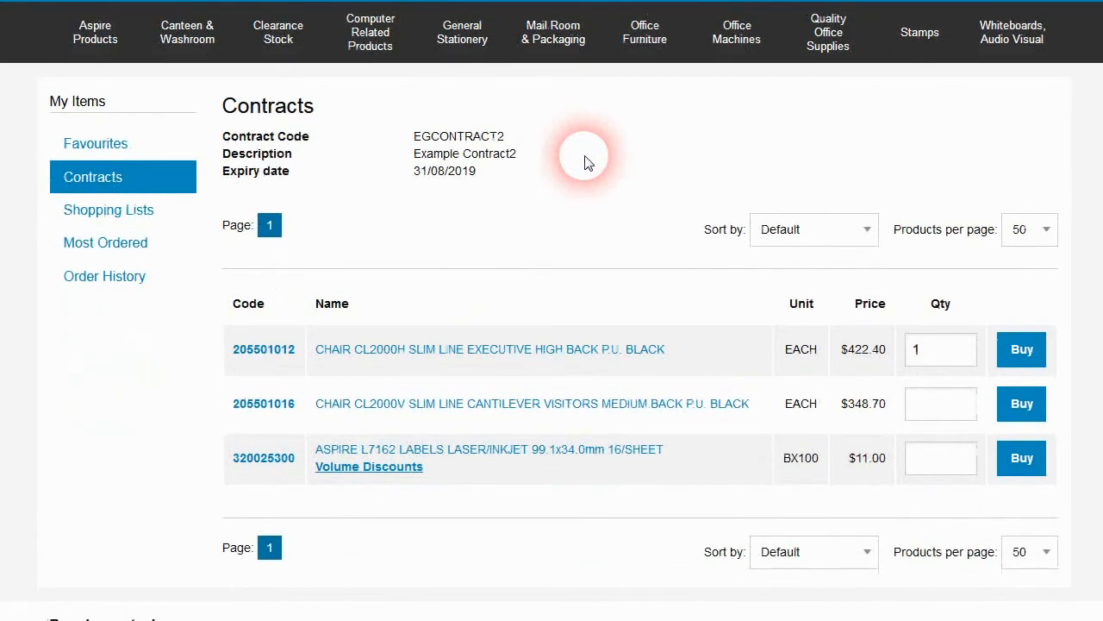
pyautogui.scroll(1, 545, 314)
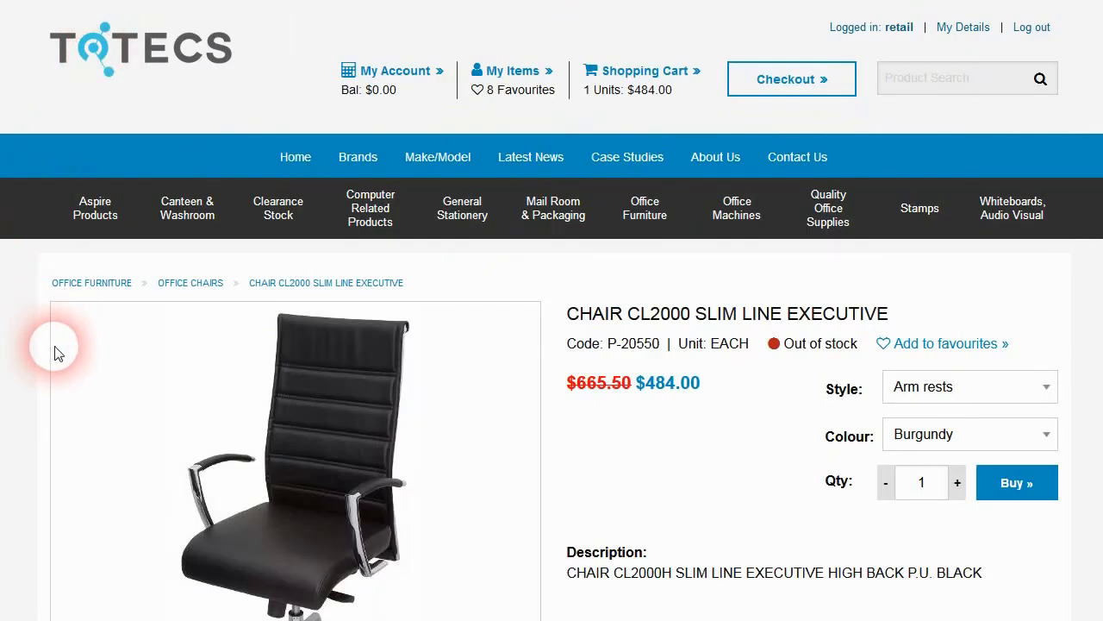
pyautogui.scroll(-2, 583, 434)
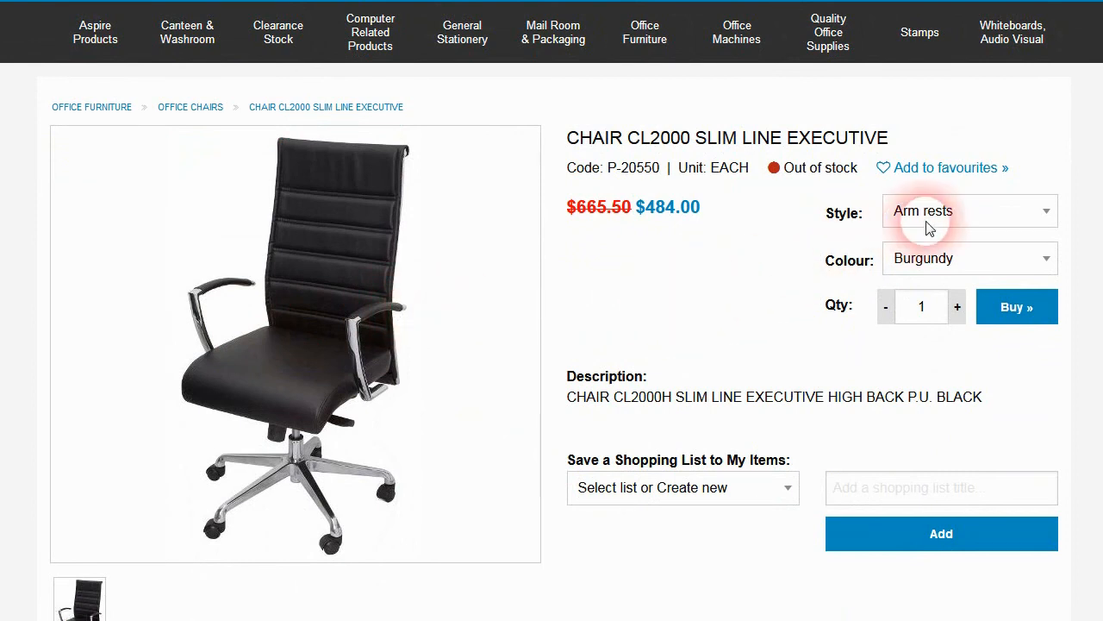
pyautogui.click(1011, 218)
pyautogui.click(814, 221)
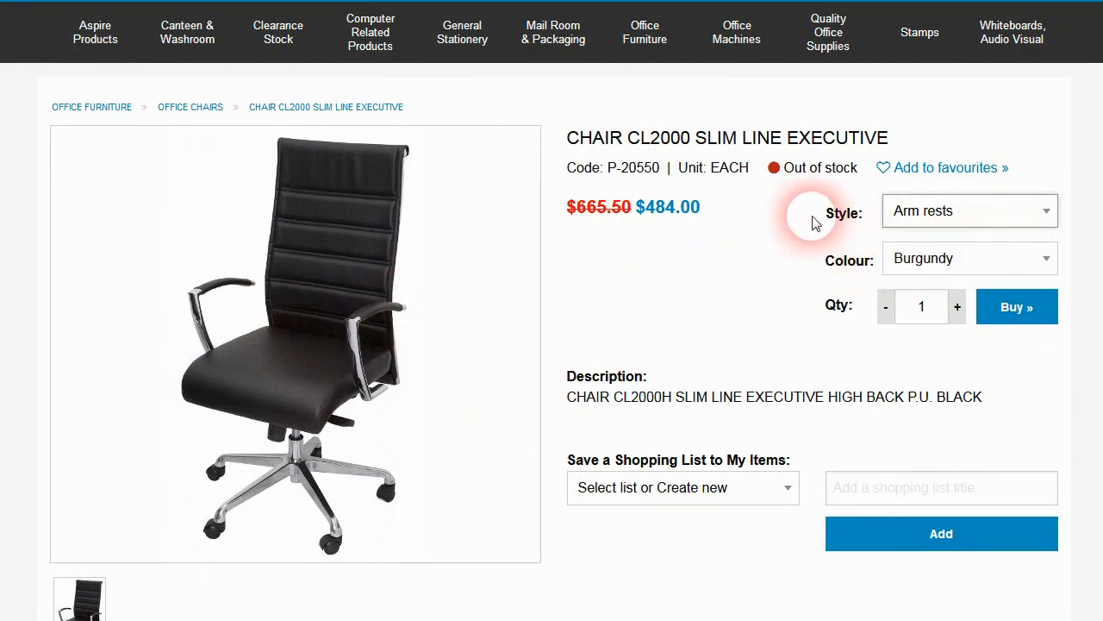
pyautogui.click(1002, 216)
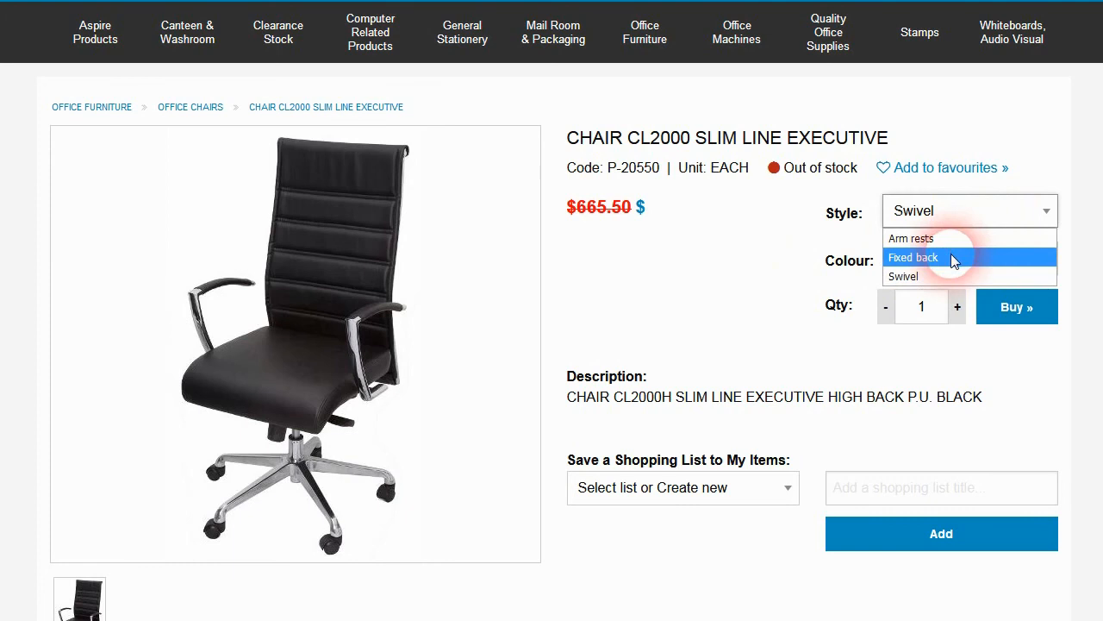
pyautogui.click(1005, 257)
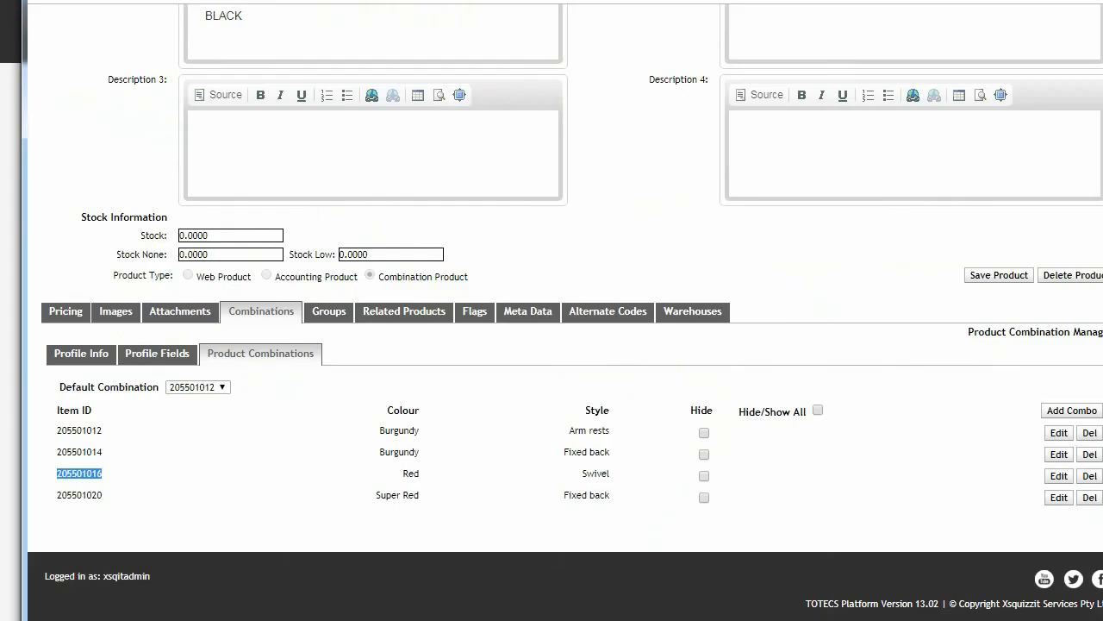
# Step: Scroll through the Product Search settings, where Show Combination Children is set to Off
pyautogui.click(154, 454)
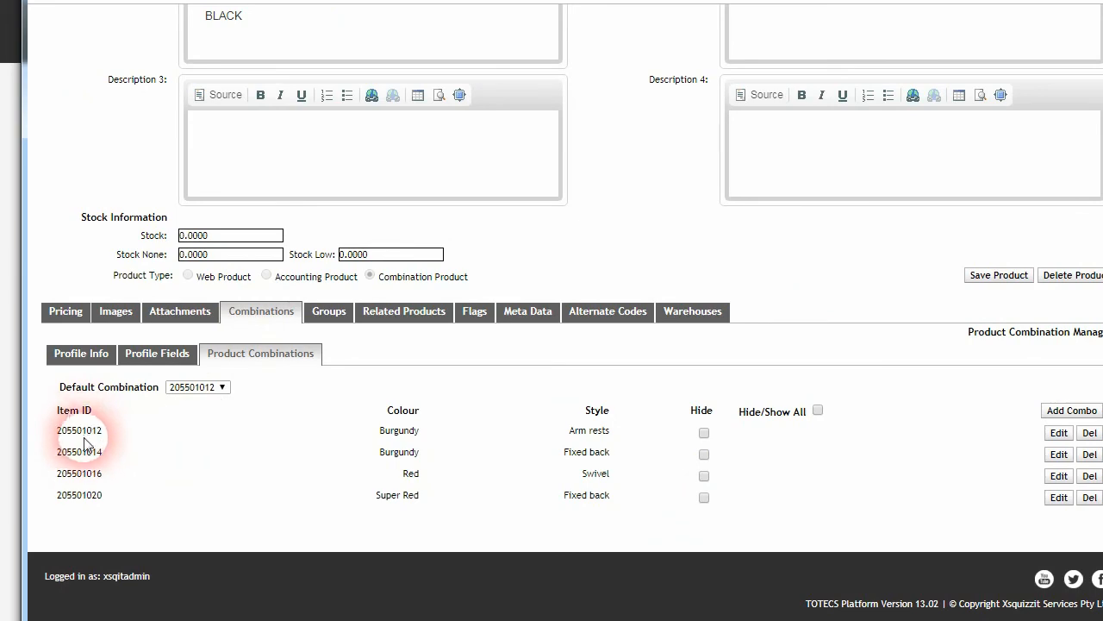
pyautogui.scroll(3, 102, 457)
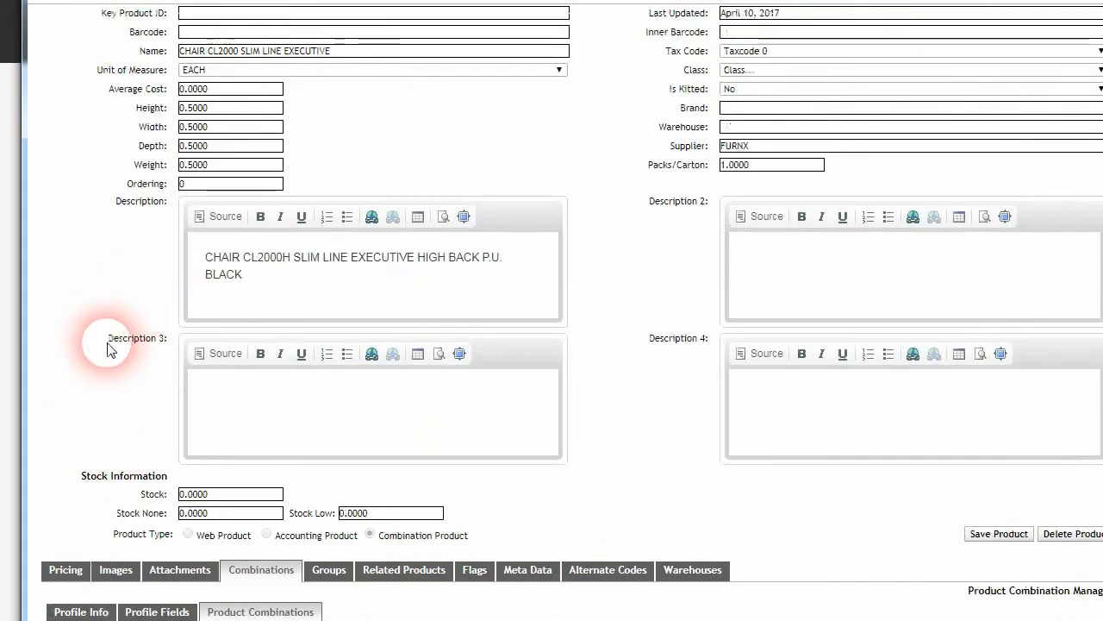
pyautogui.scroll(2, 108, 345)
pyautogui.scroll(-4, 86, 382)
pyautogui.scroll(5, 226, 310)
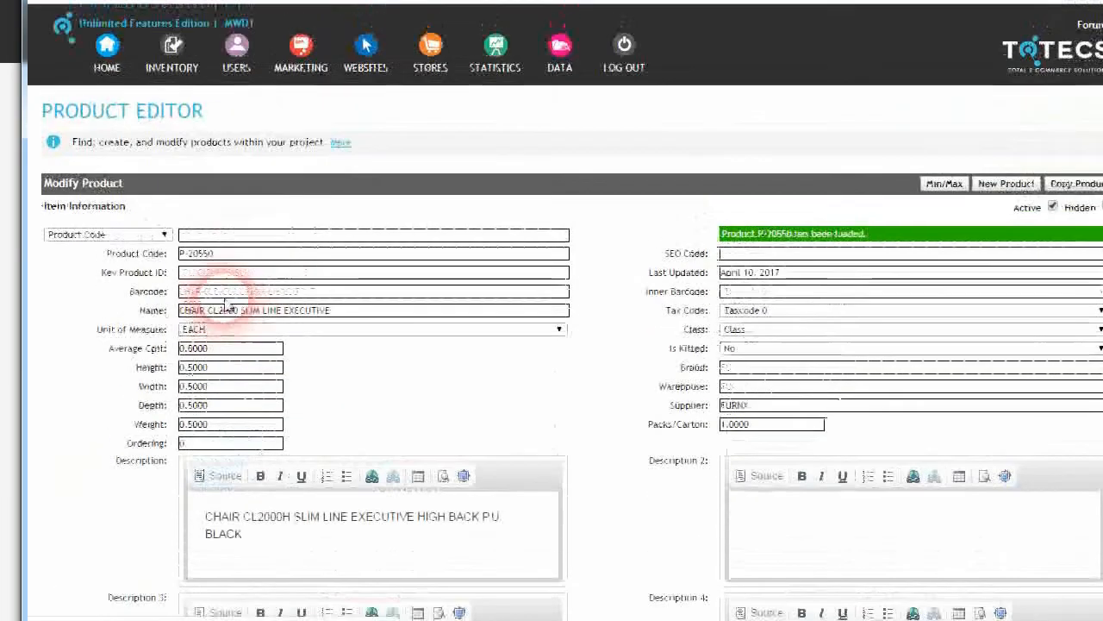
# Step: Reopen the Store Settings Product Search tab and scroll through its search columns back to the top
pyautogui.click(444, 54)
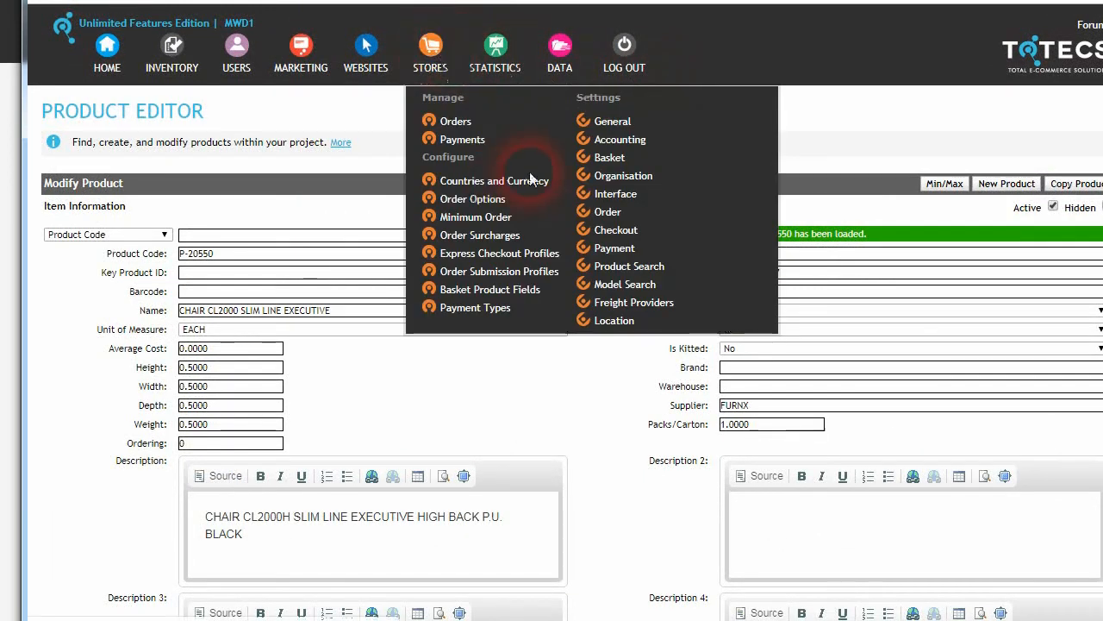
pyautogui.click(621, 272)
pyautogui.scroll(-3, 371, 250)
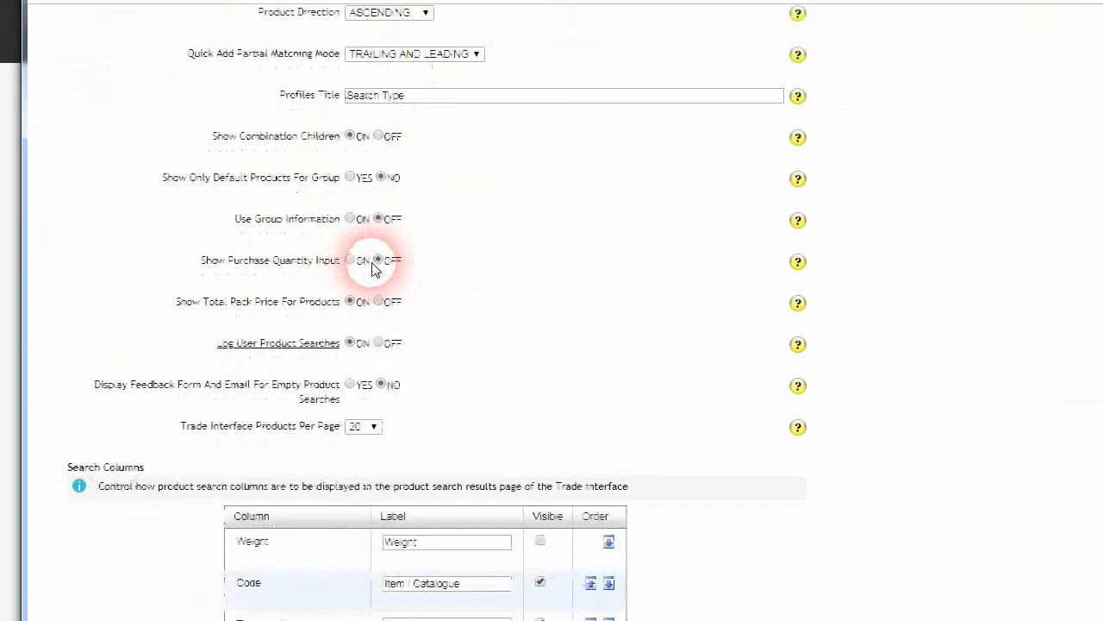
pyautogui.scroll(1, 405, 265)
pyautogui.scroll(1, 285, 302)
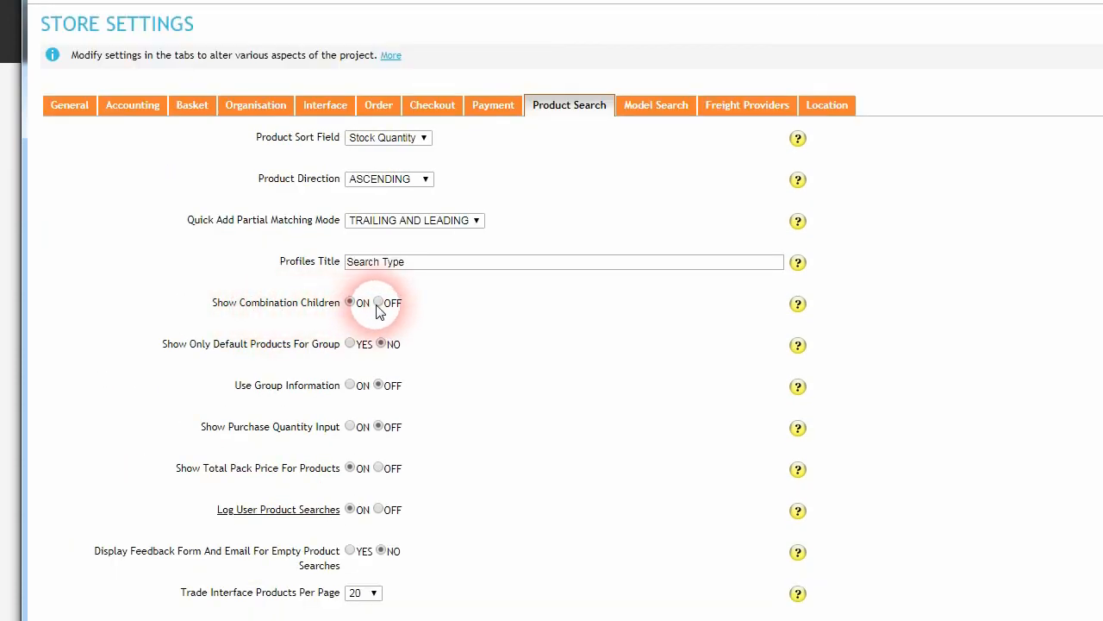
pyautogui.scroll(-12, 226, 369)
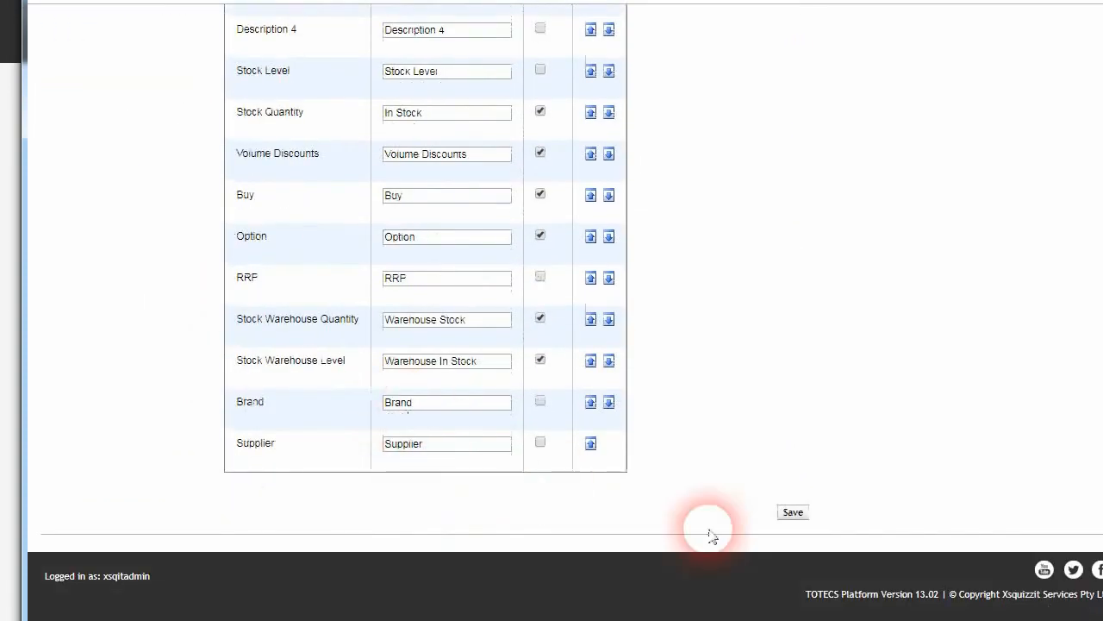
pyautogui.scroll(12, 630, 424)
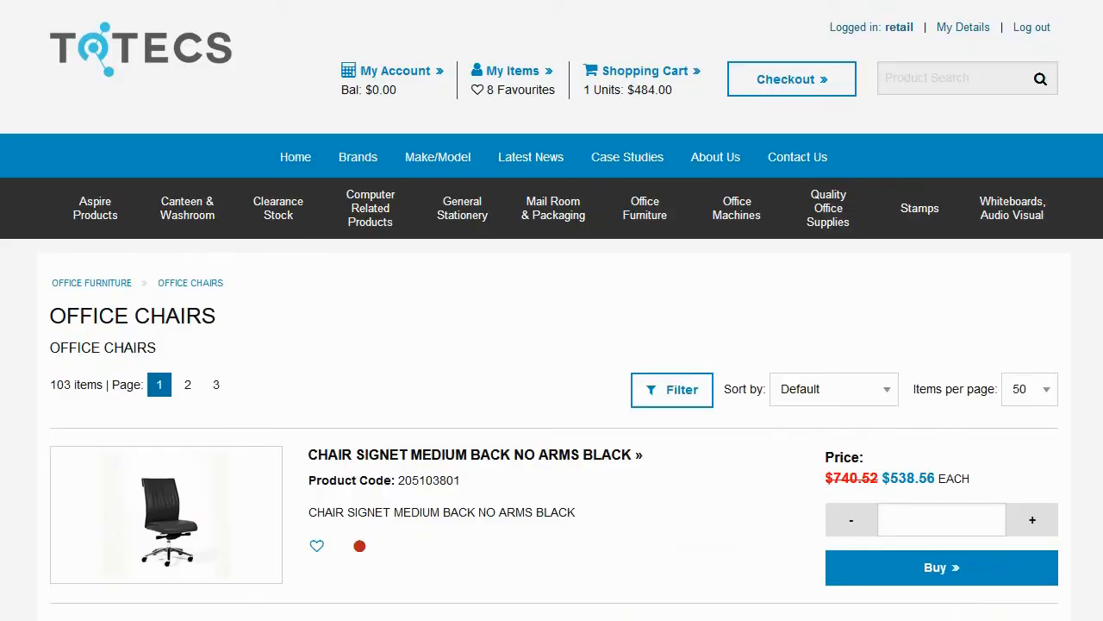
pyautogui.scroll(-3, 17, 197)
pyautogui.scroll(1, 202, 217)
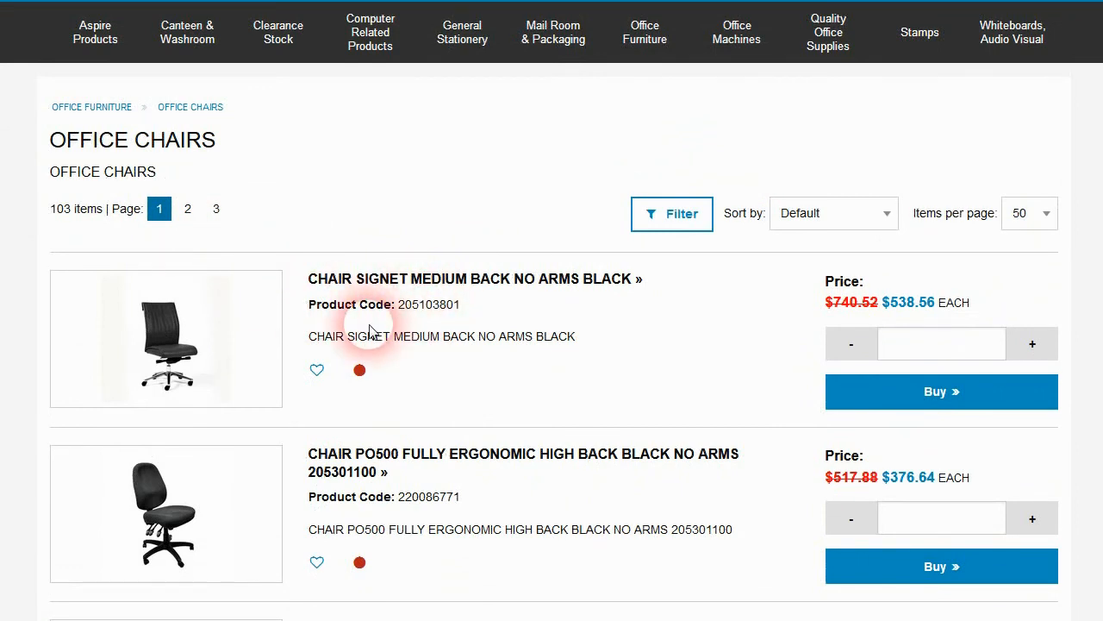
# Step: Scroll the Office Chairs listing, then check contract EGCONTRACT2 (expiring 31/08/2019) under My Items
pyautogui.scroll(-1, 451, 369)
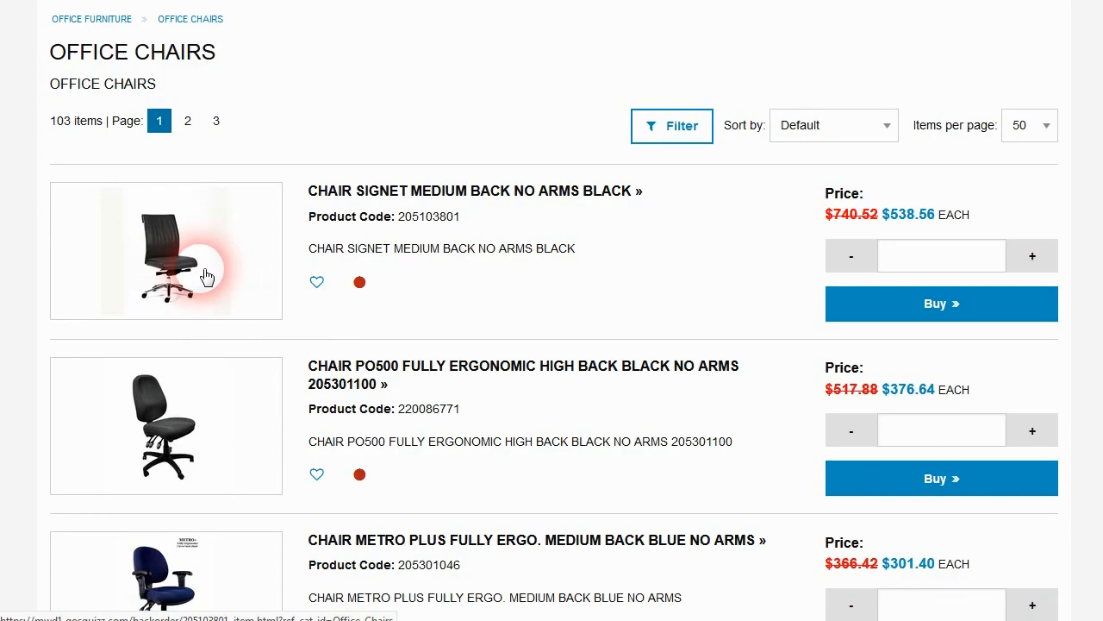
pyautogui.scroll(-2, 360, 382)
pyautogui.scroll(1, 291, 312)
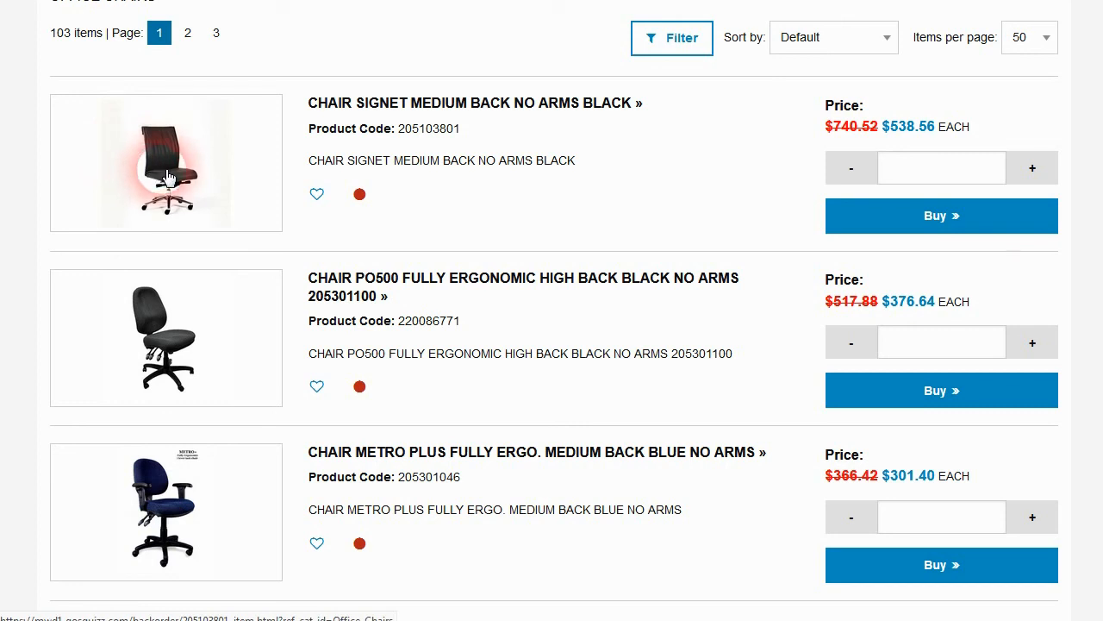
pyautogui.scroll(4, 160, 173)
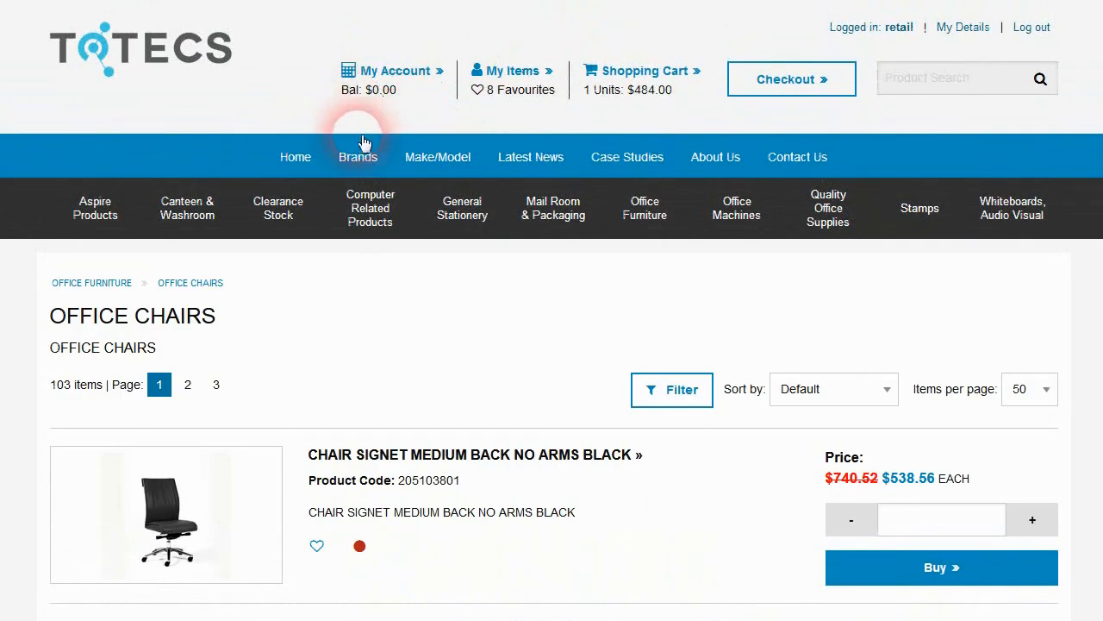
pyautogui.click(500, 69)
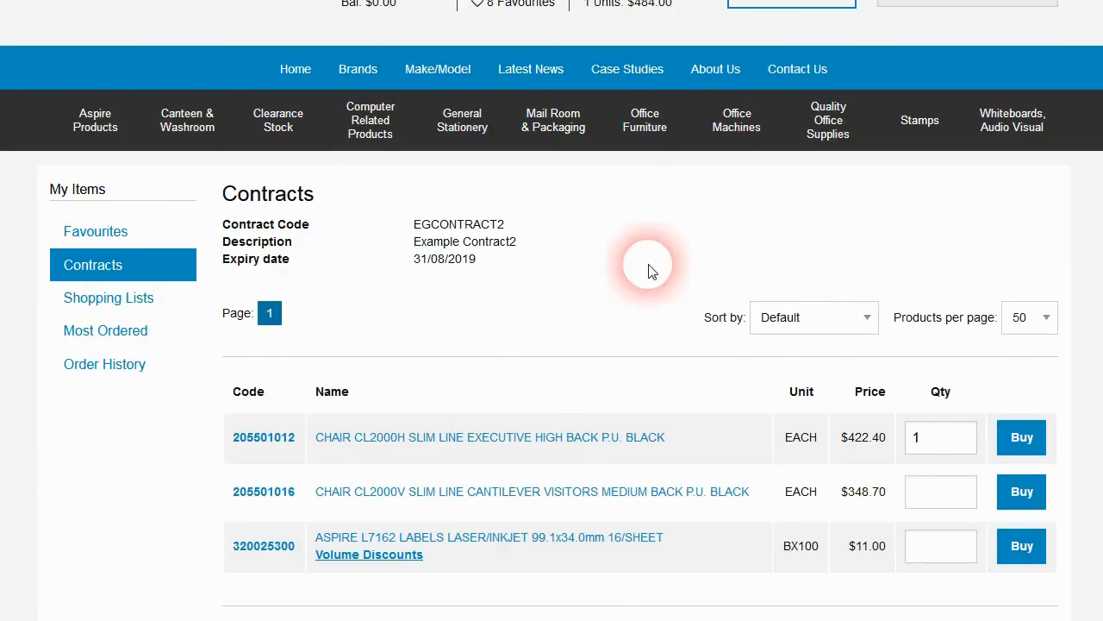
pyautogui.scroll(-2, 526, 315)
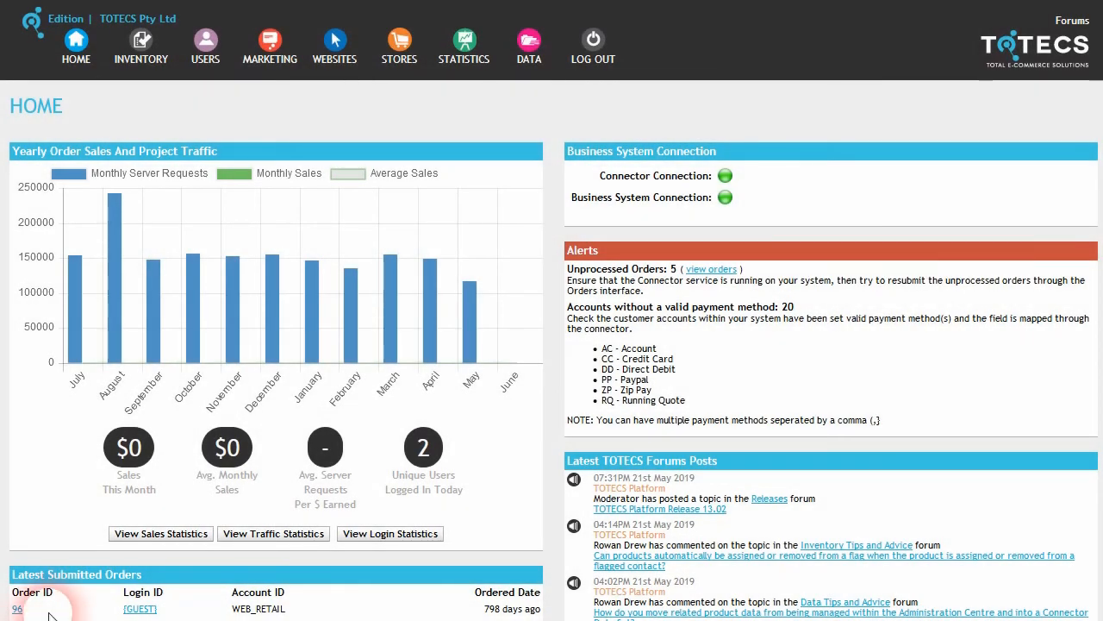
# Step: Open the Real Talk Blog 4.2 emedia message and scroll down to its Unsubscribe footer
pyautogui.click(259, 54)
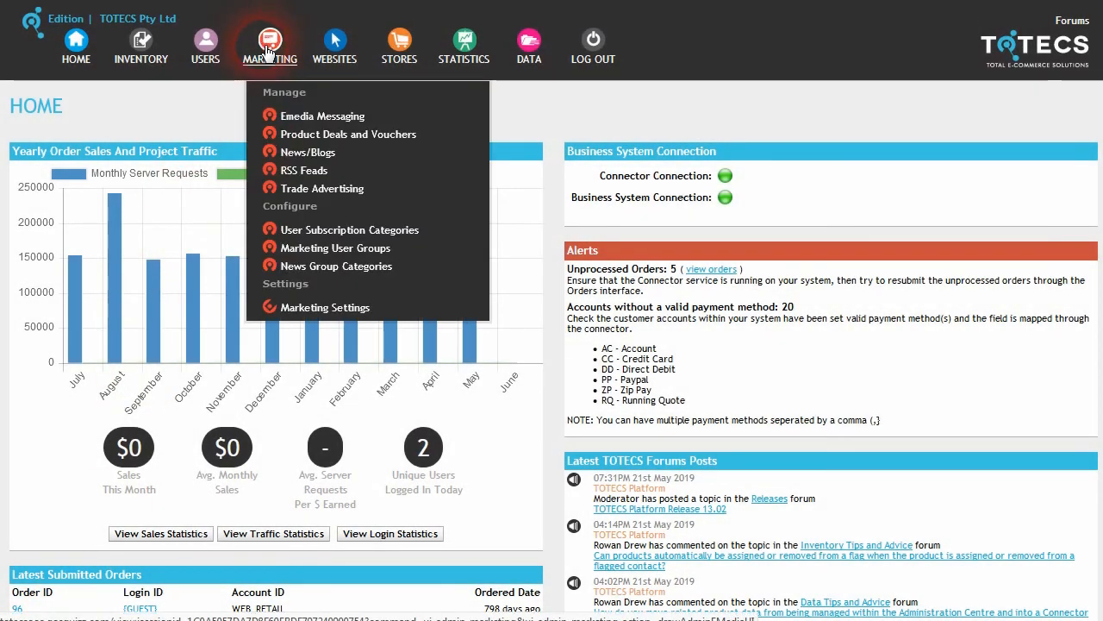
pyautogui.click(336, 121)
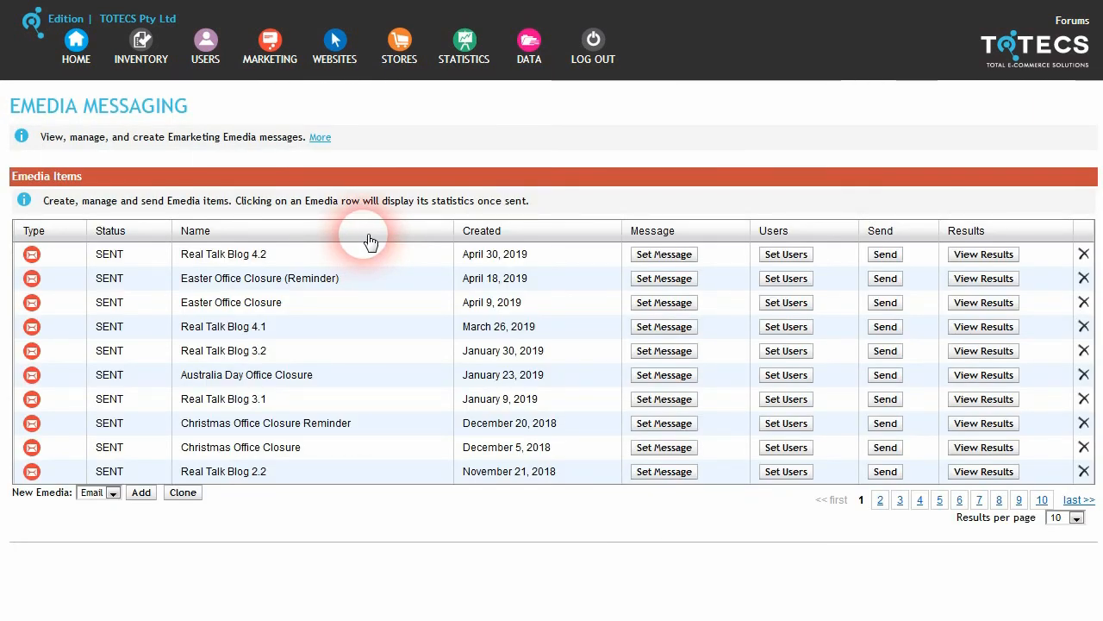
pyautogui.click(664, 255)
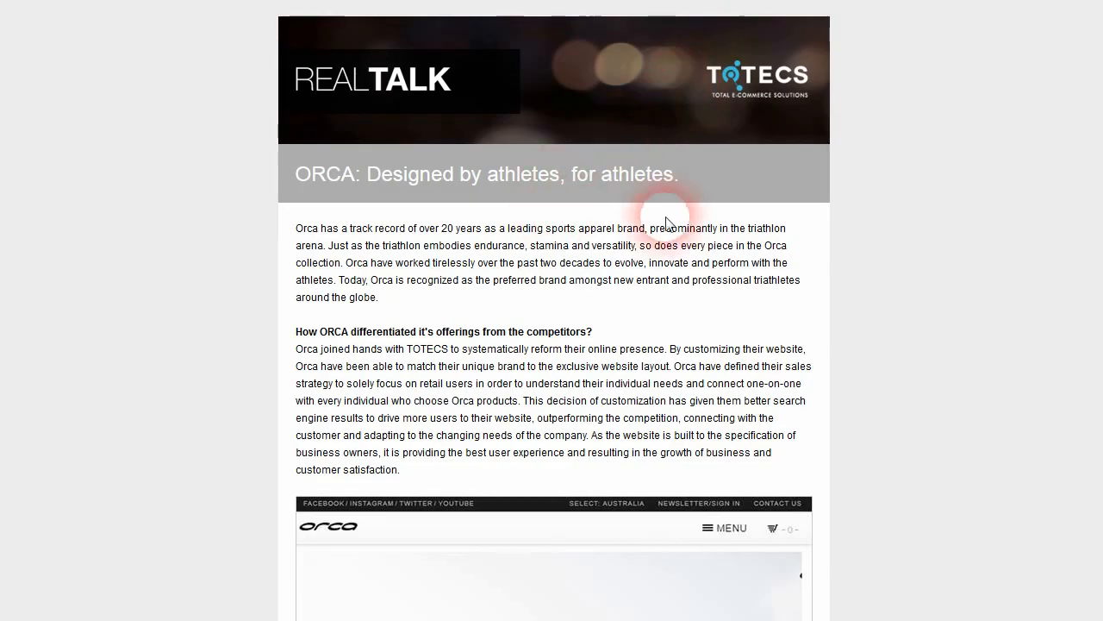
pyautogui.moveTo(1095, 54); pyautogui.dragTo(1099, 475)
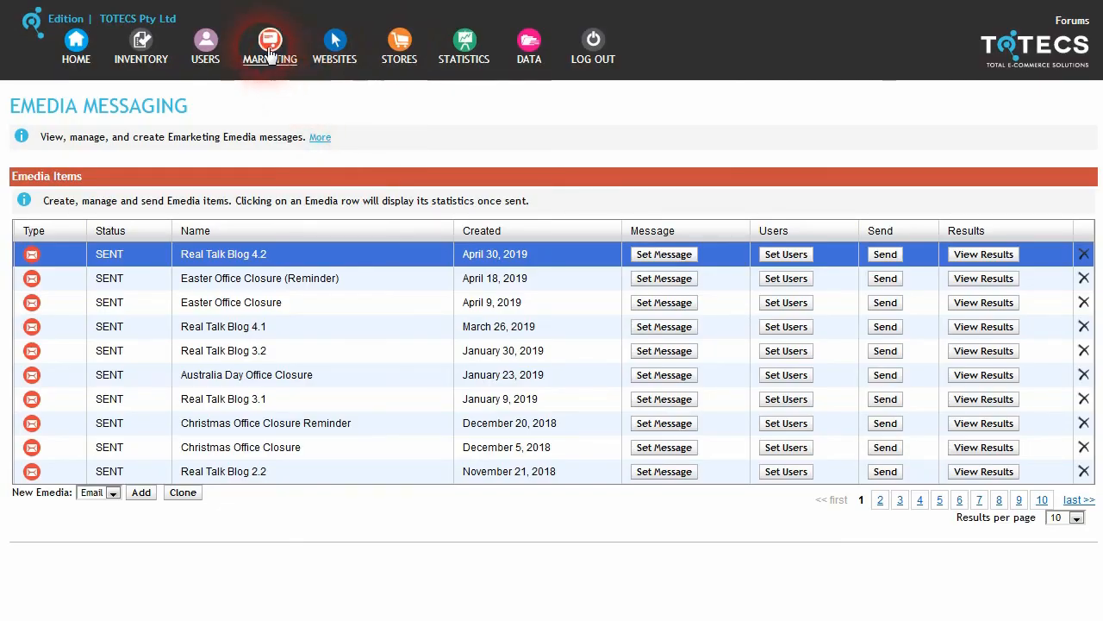
# Step: Turn on unsubscribe notifications with a sender address, subject 'Unsubscribed User', and open the format editor
pyautogui.click(269, 52)
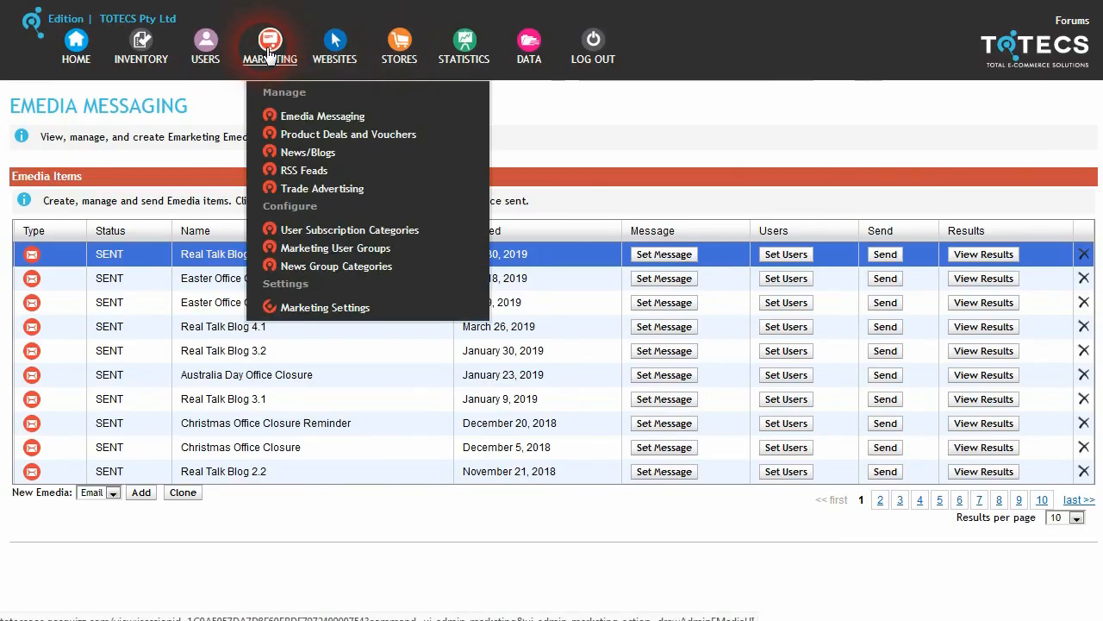
pyautogui.click(339, 308)
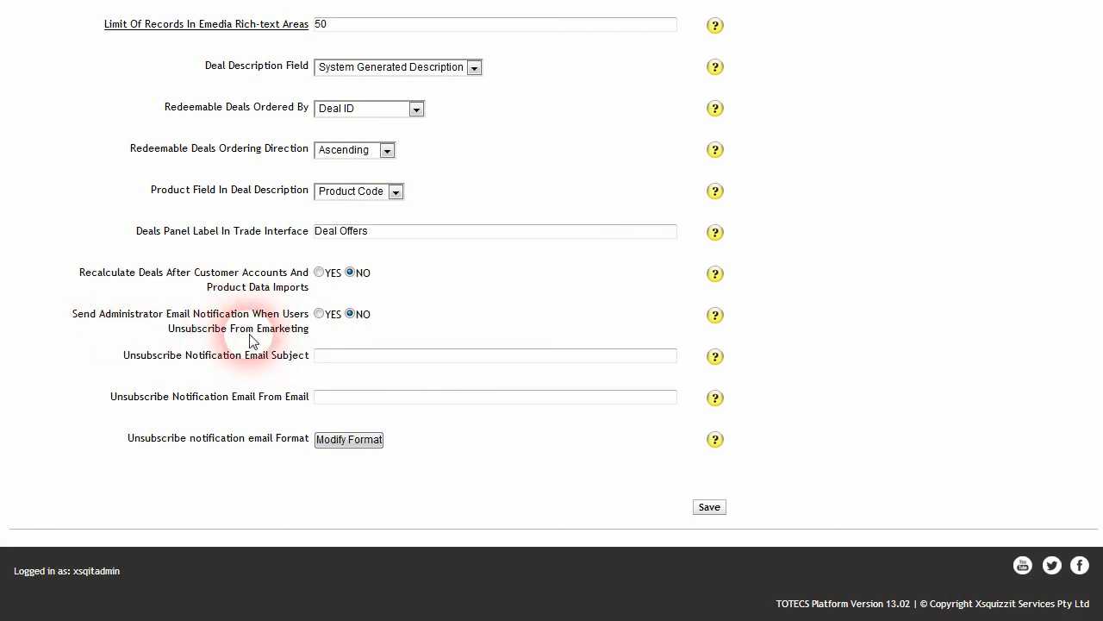
pyautogui.click(319, 314)
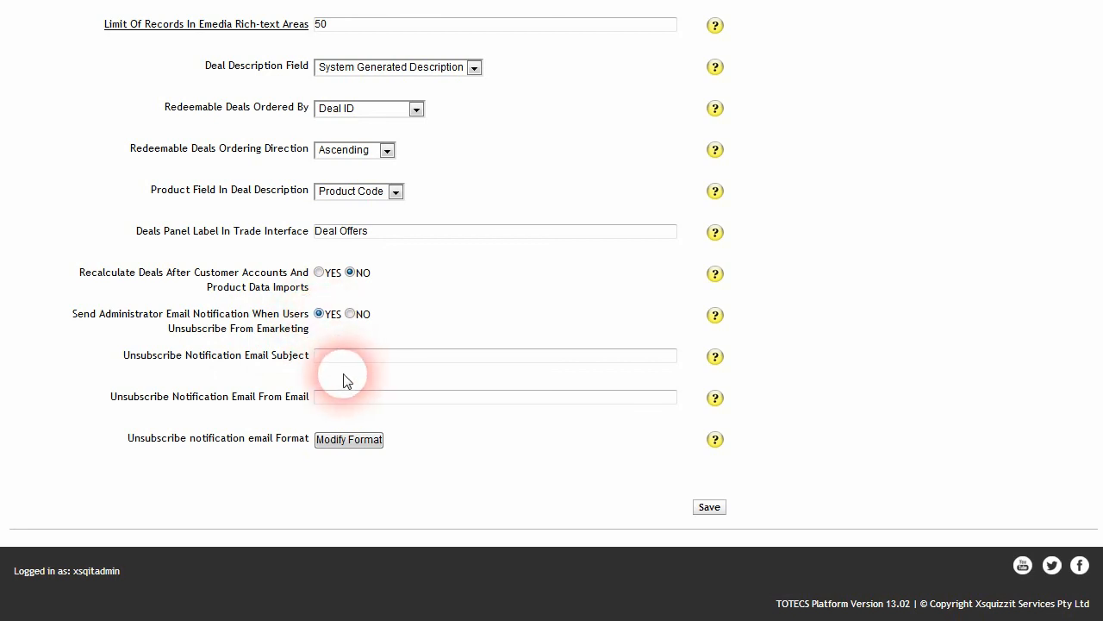
pyautogui.click(339, 401)
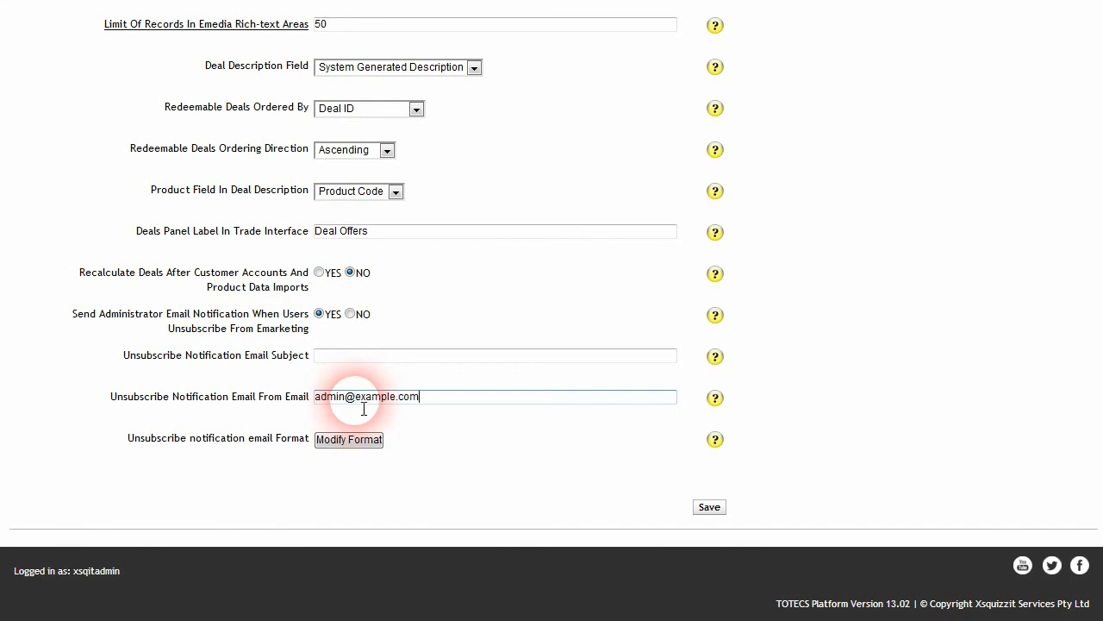
pyautogui.click(345, 357)
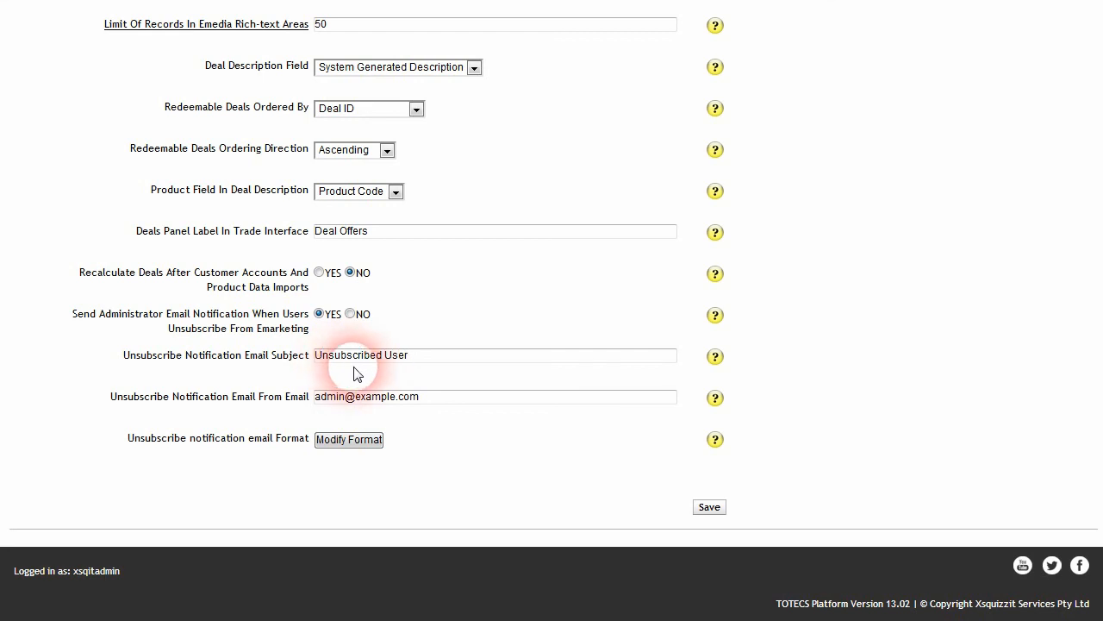
pyautogui.click(347, 441)
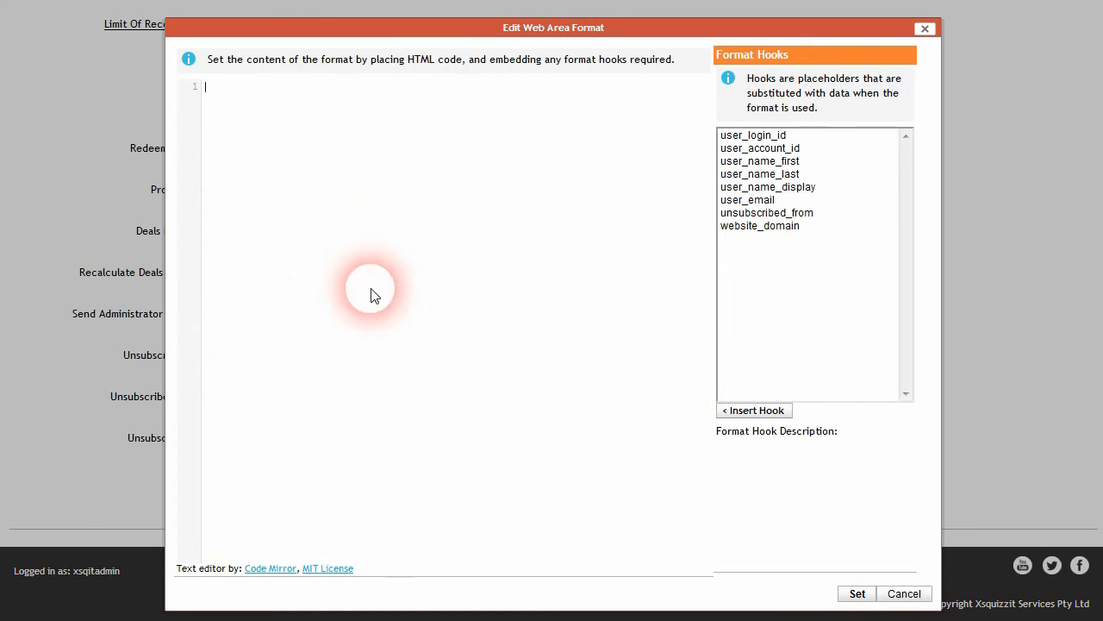
# Step: Paste the HTML template and check the name and VIP Deals example values in its preview
pyautogui.hotkey('ctrl', 'v')
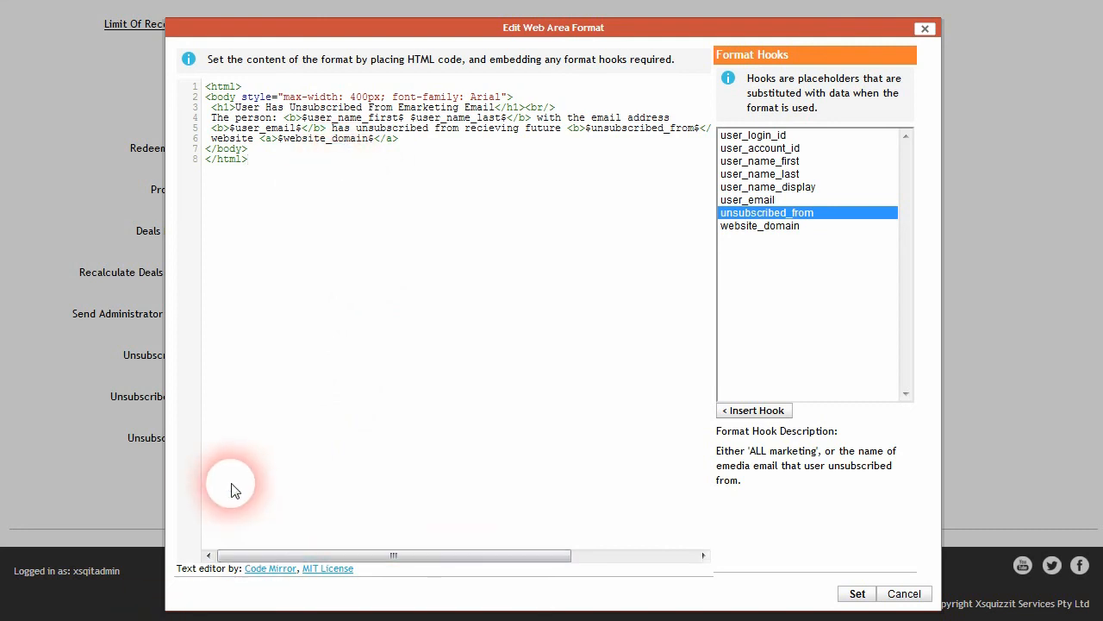
pyautogui.hotkey('alt', 'Tab')
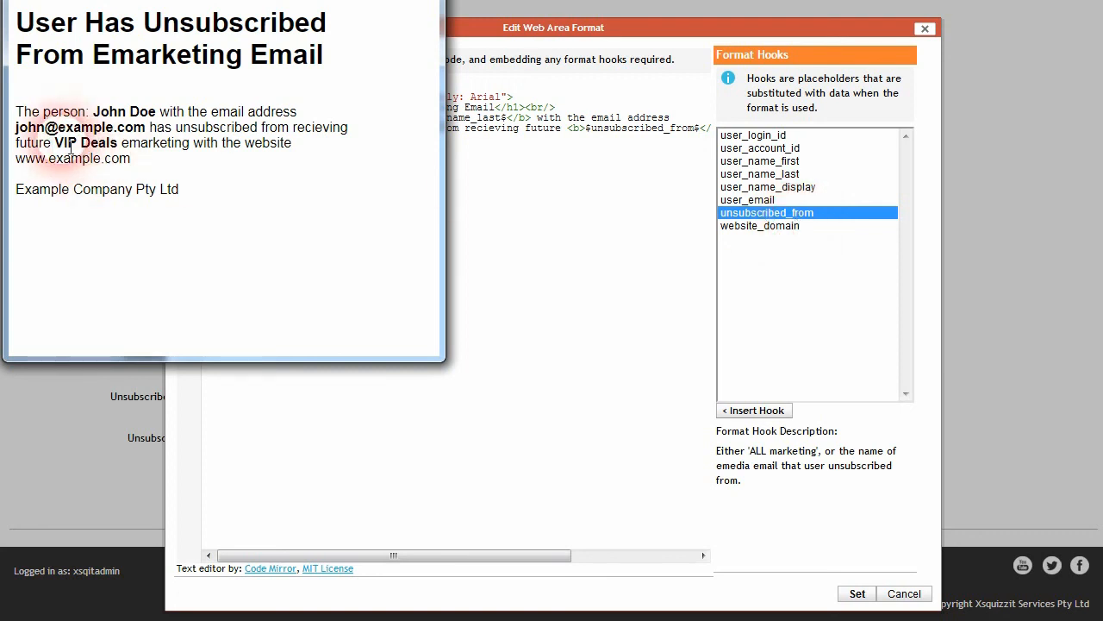
pyautogui.moveTo(54, 144); pyautogui.dragTo(121, 146)
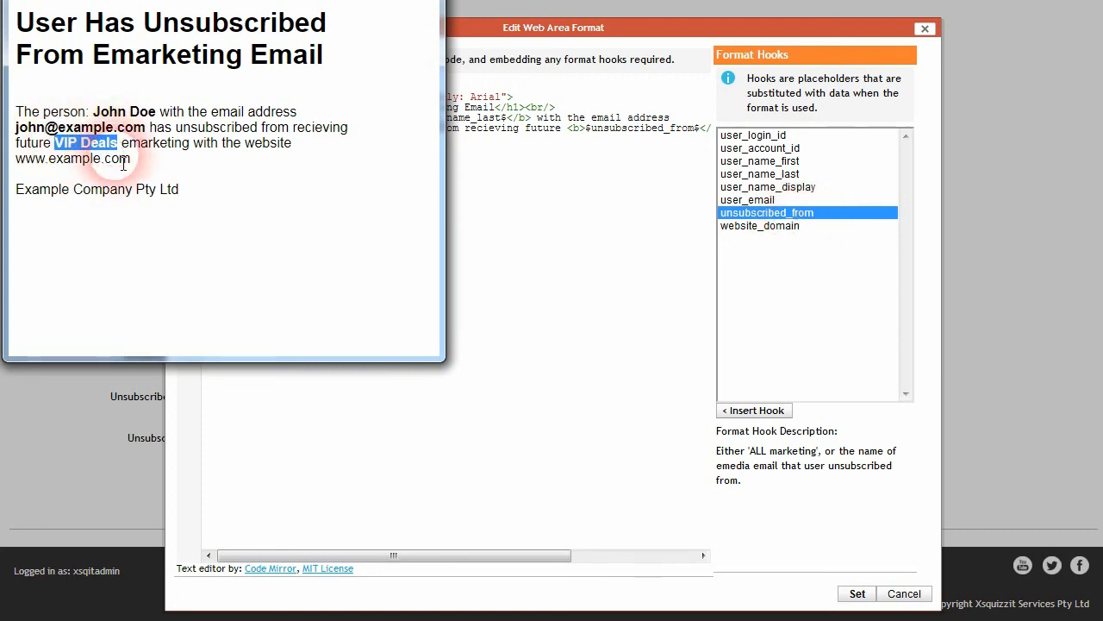
pyautogui.click(138, 167)
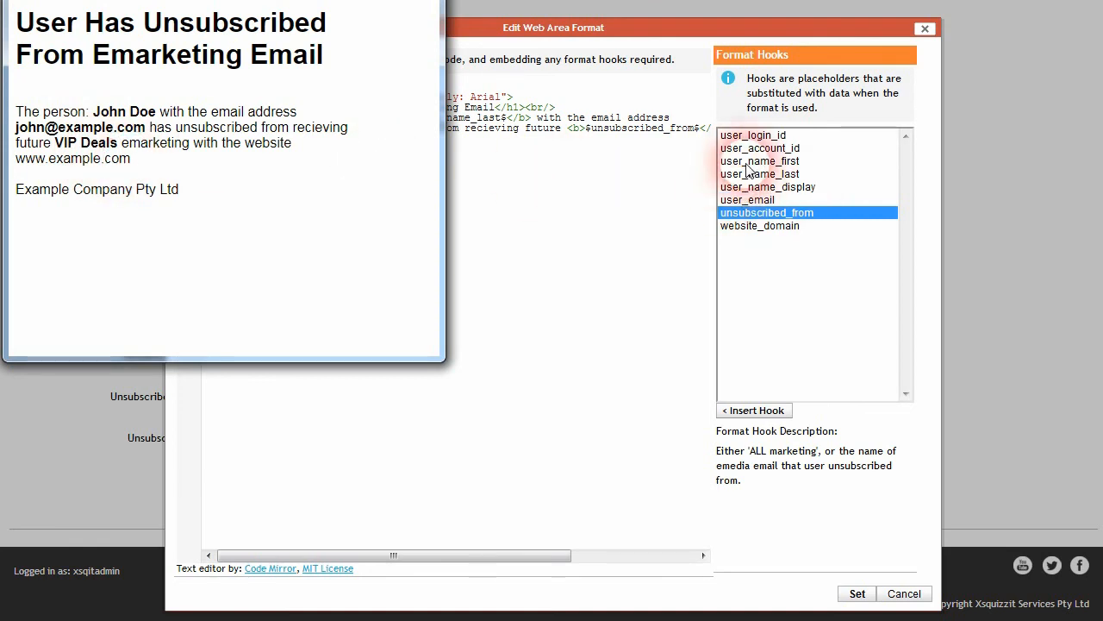
pyautogui.moveTo(100, 112); pyautogui.dragTo(157, 112)
pyautogui.click(166, 121)
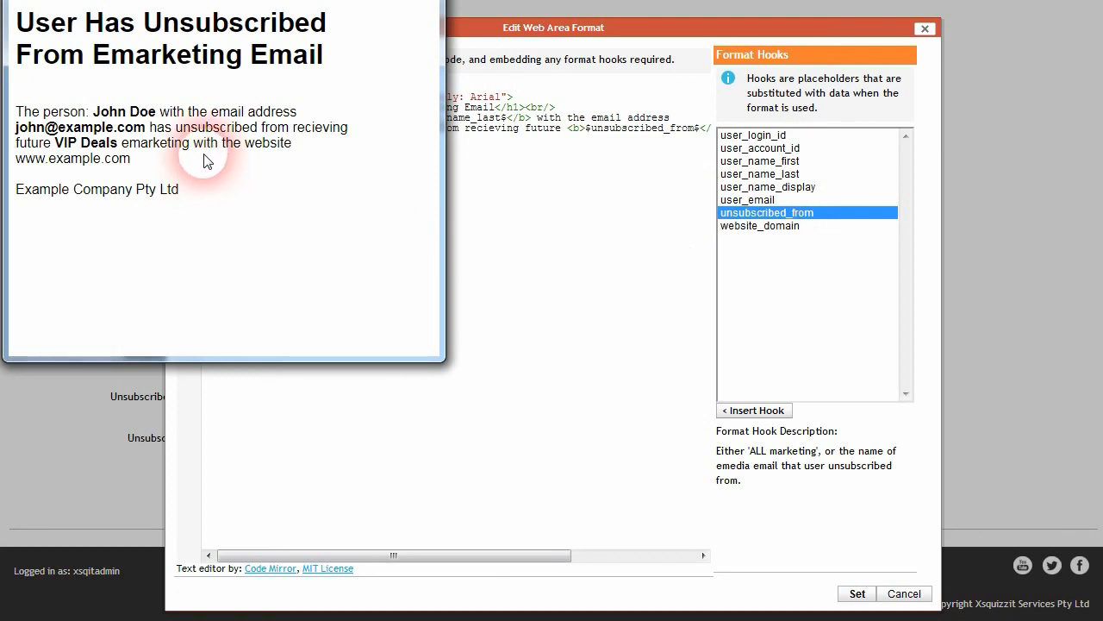
# Step: Compare the preview against the HTML again and apply the format with Set
pyautogui.click(586, 229)
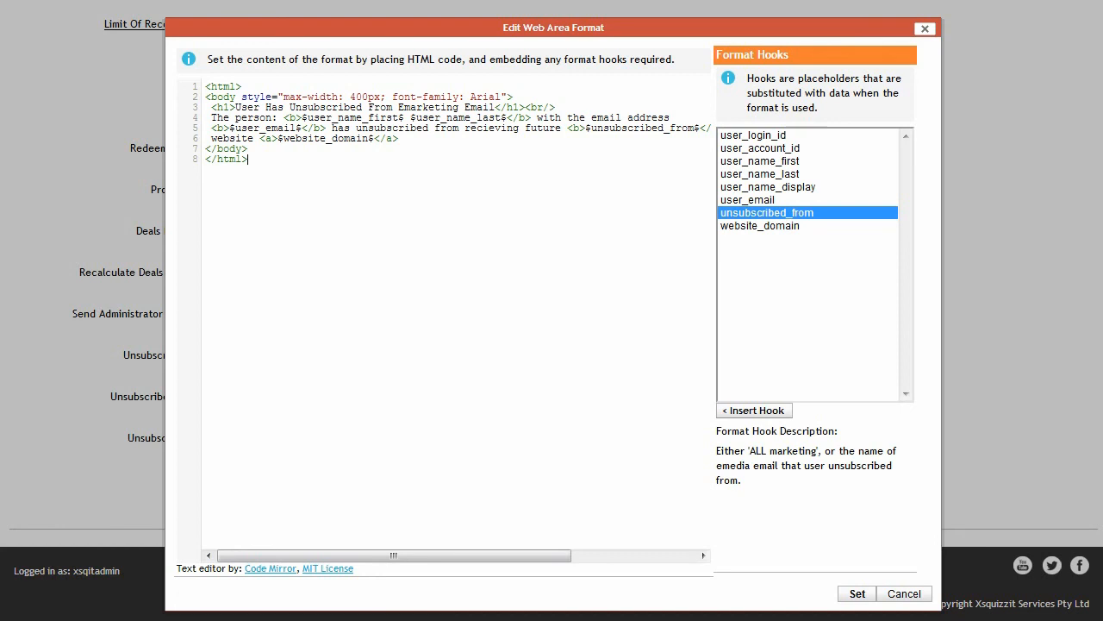
pyautogui.hotkey('alt', 'Tab')
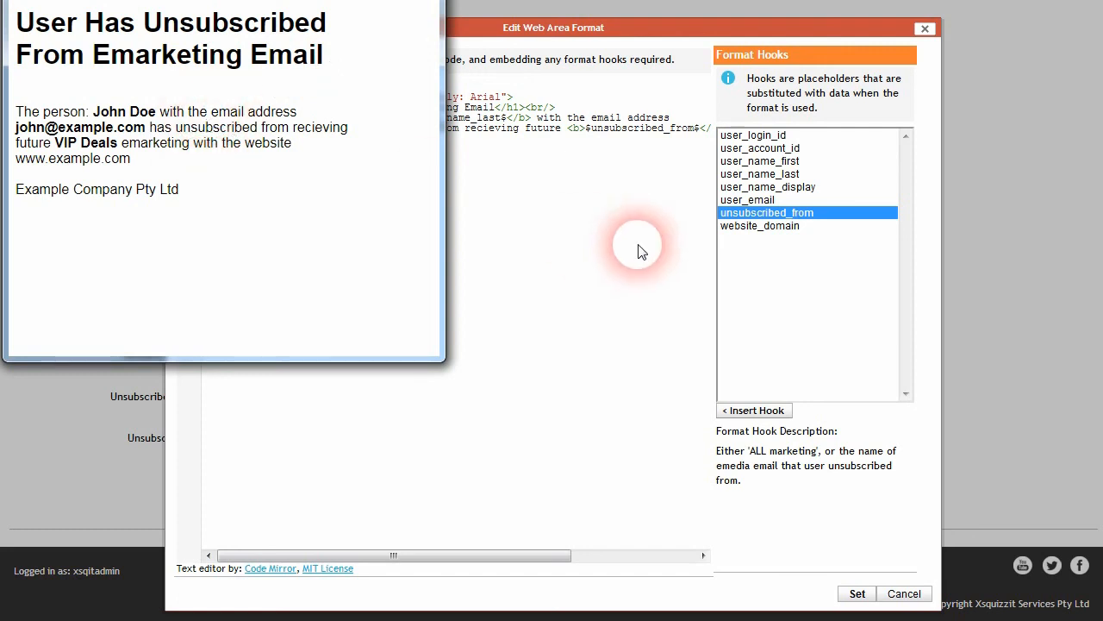
pyautogui.click(617, 292)
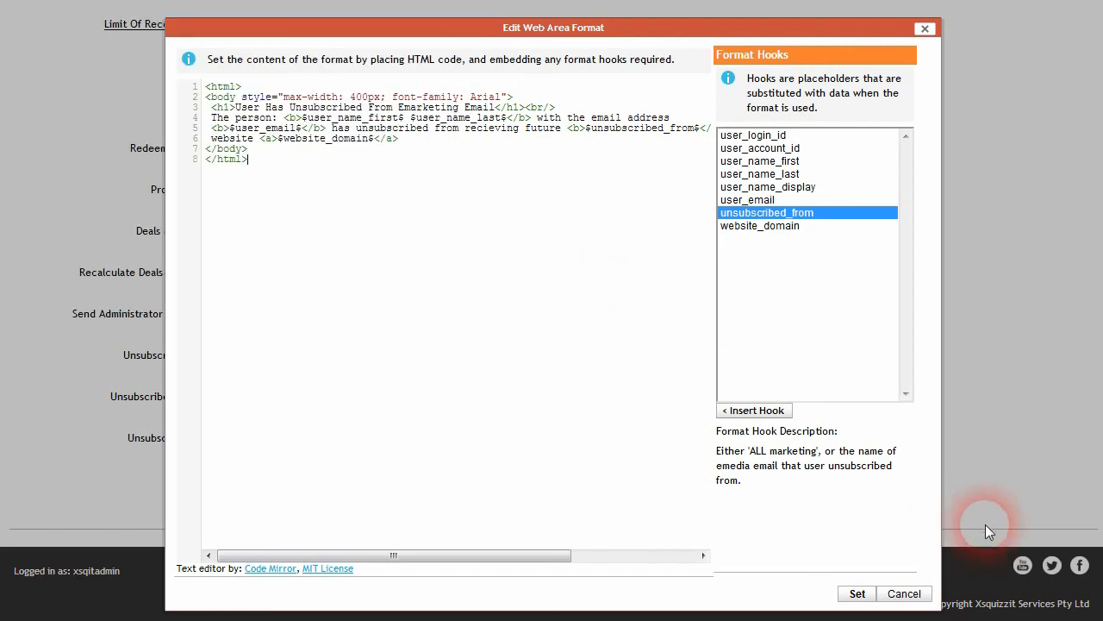
pyautogui.click(858, 594)
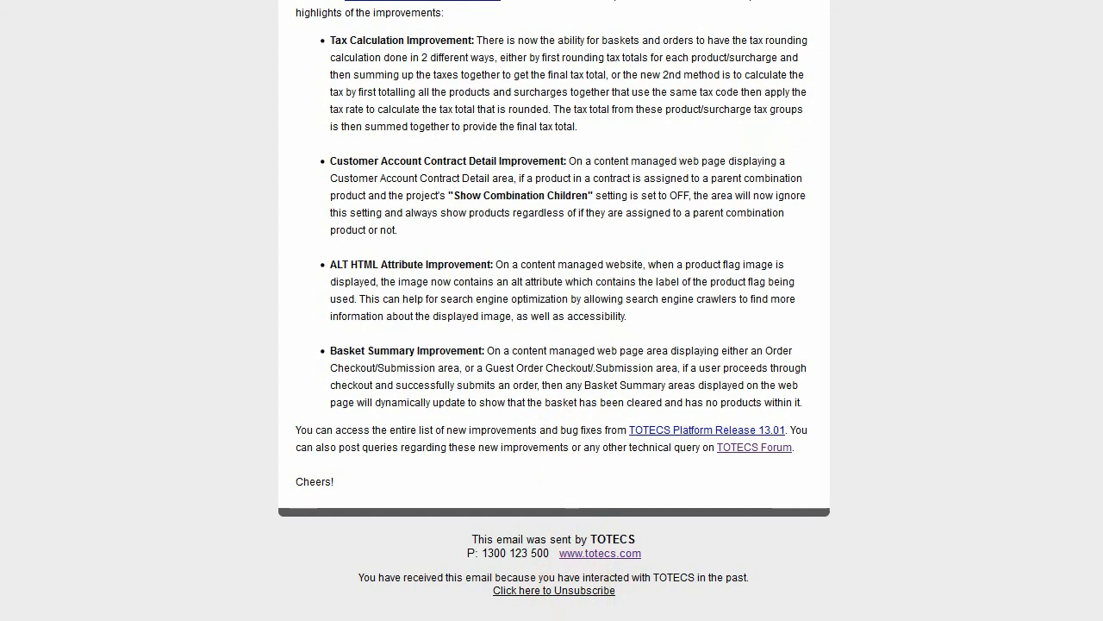
# Step: Bring the sample Platform Release 13.01 marketing email back into view
pyautogui.click(206, 619)
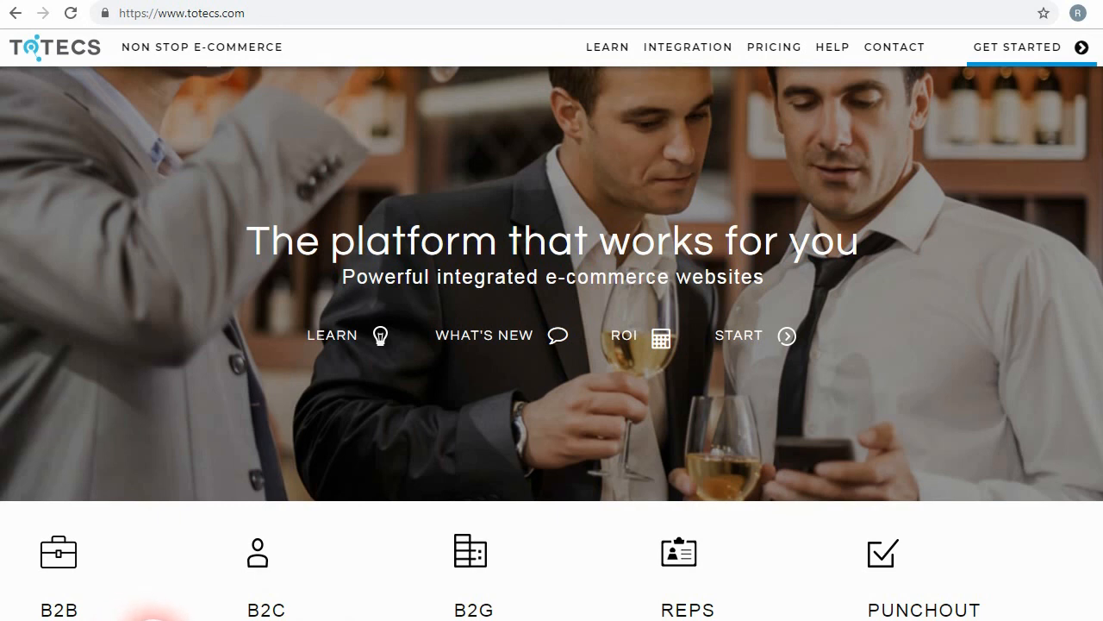
# Step: Go to the totecs.com forums and open the Releases forum's topic list
pyautogui.moveTo(830, 55)
pyautogui.click(335, 136)
pyautogui.scroll(-5, 204, 412)
pyautogui.click(112, 466)
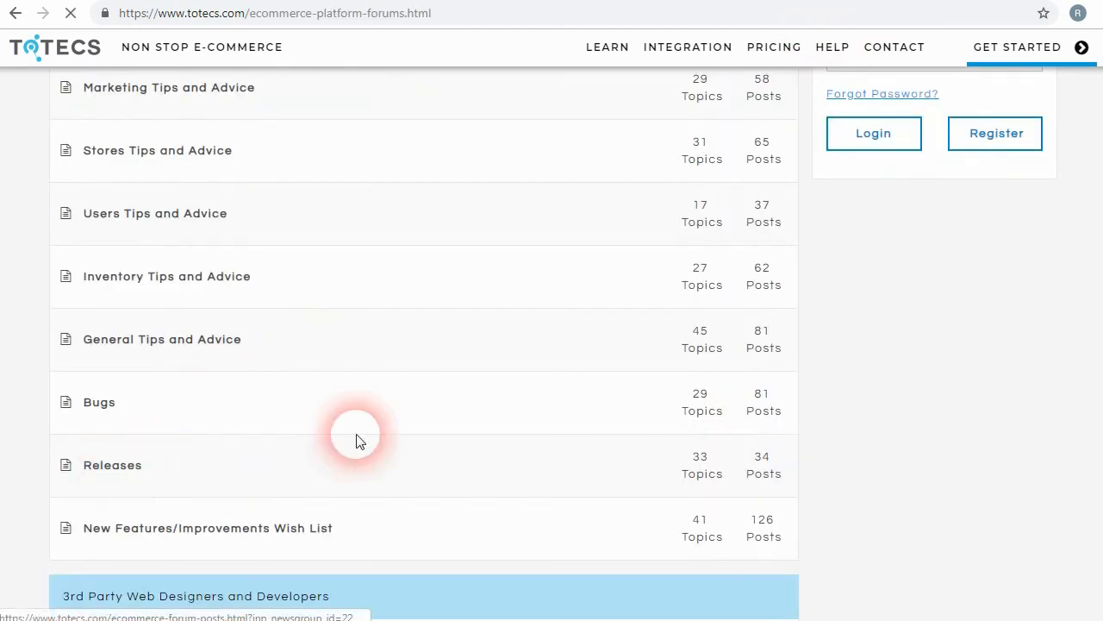